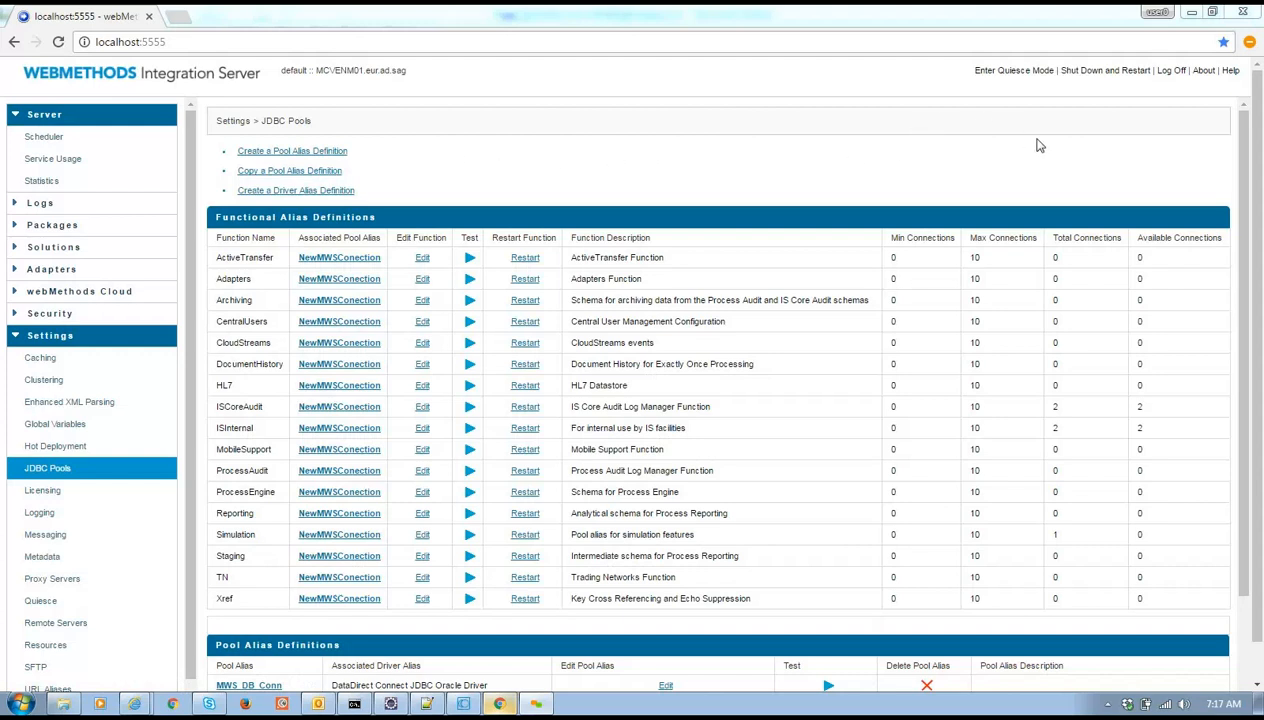
Review the NewMWSConection JDBC pool alias and its Database URL
left_click_drag(1243, 211, 1262, 362)
scroll(442, 556, "down", 3)
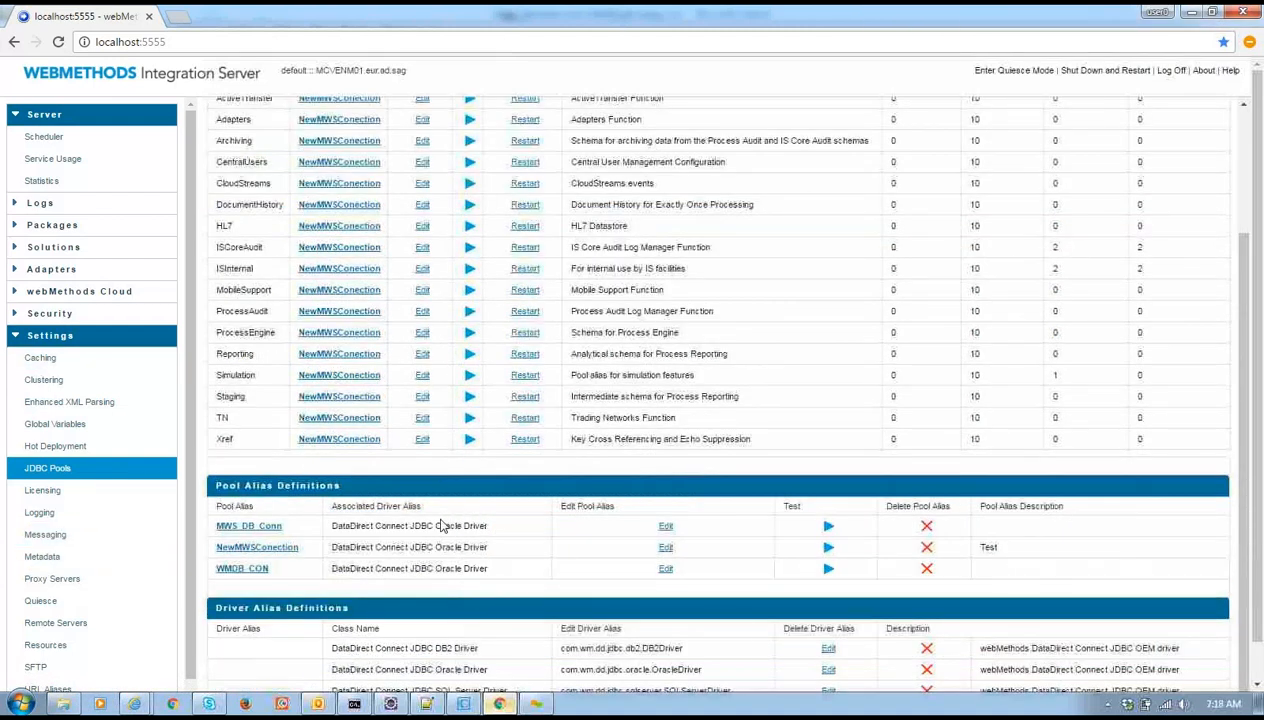
scroll(434, 540, "up", 3)
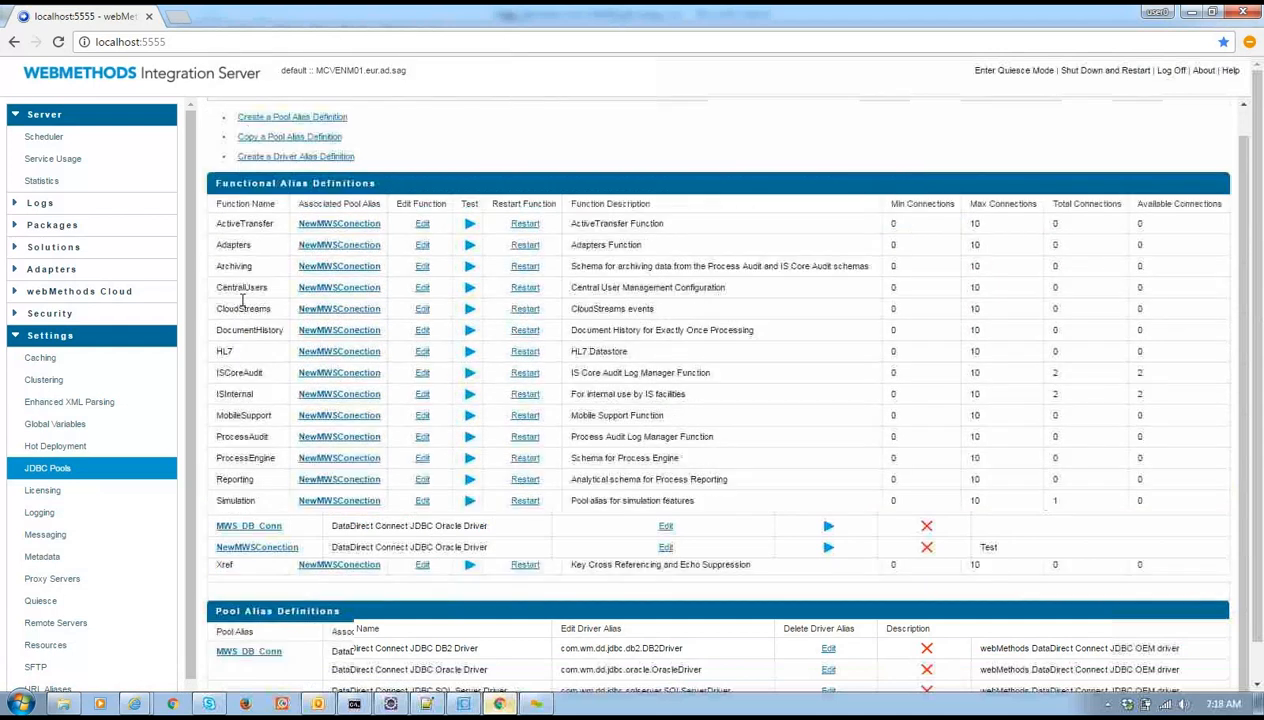
scroll(241, 288, "up", 1)
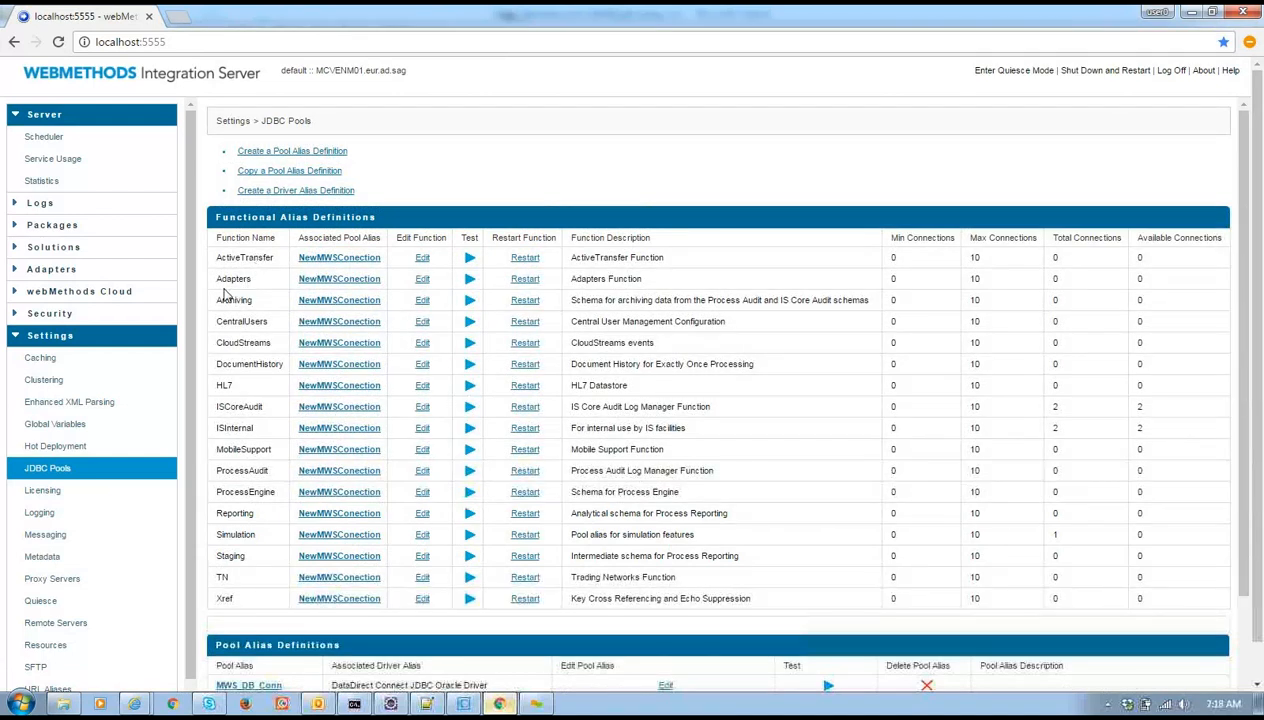
double_click(234, 277)
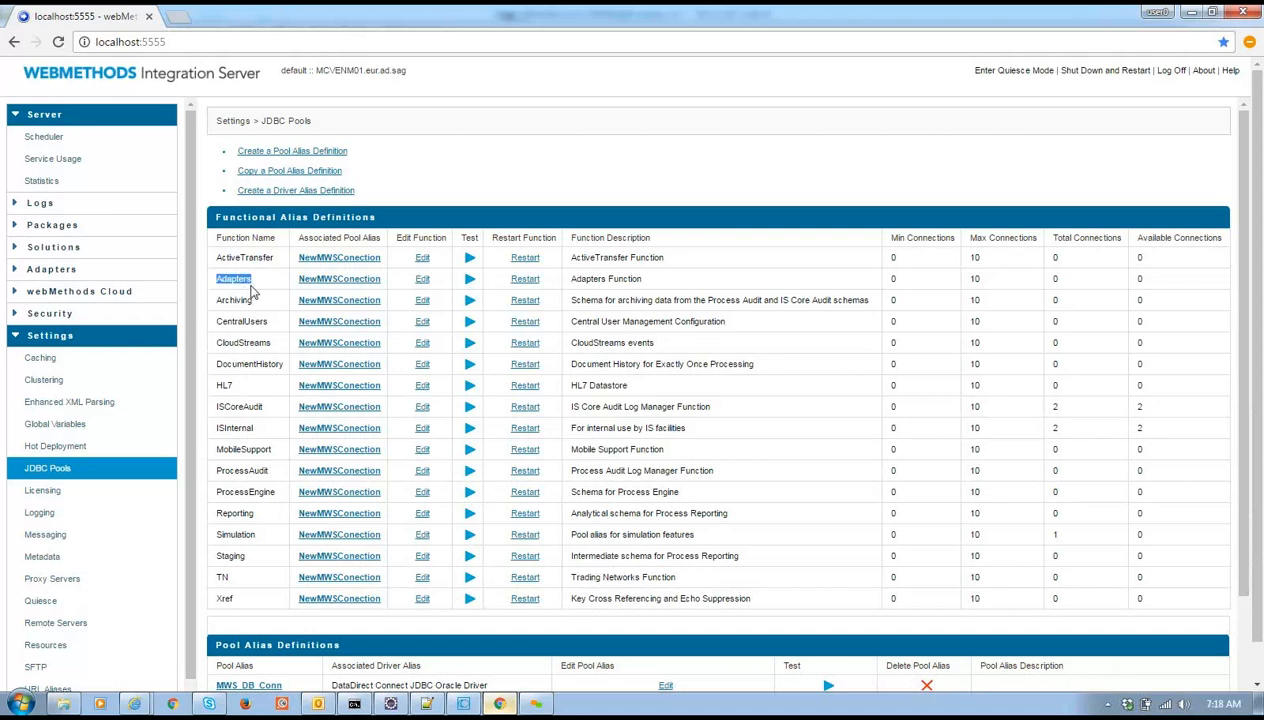
left_click(336, 282)
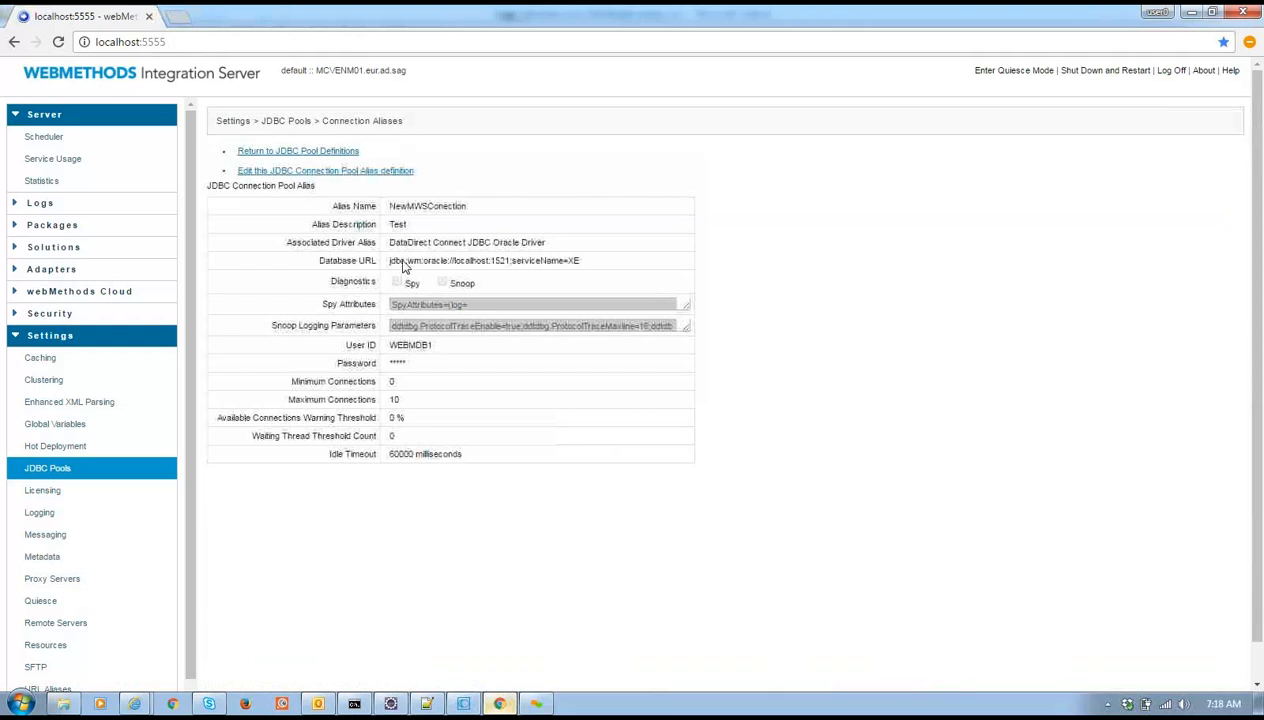
left_click_drag(390, 260, 604, 251)
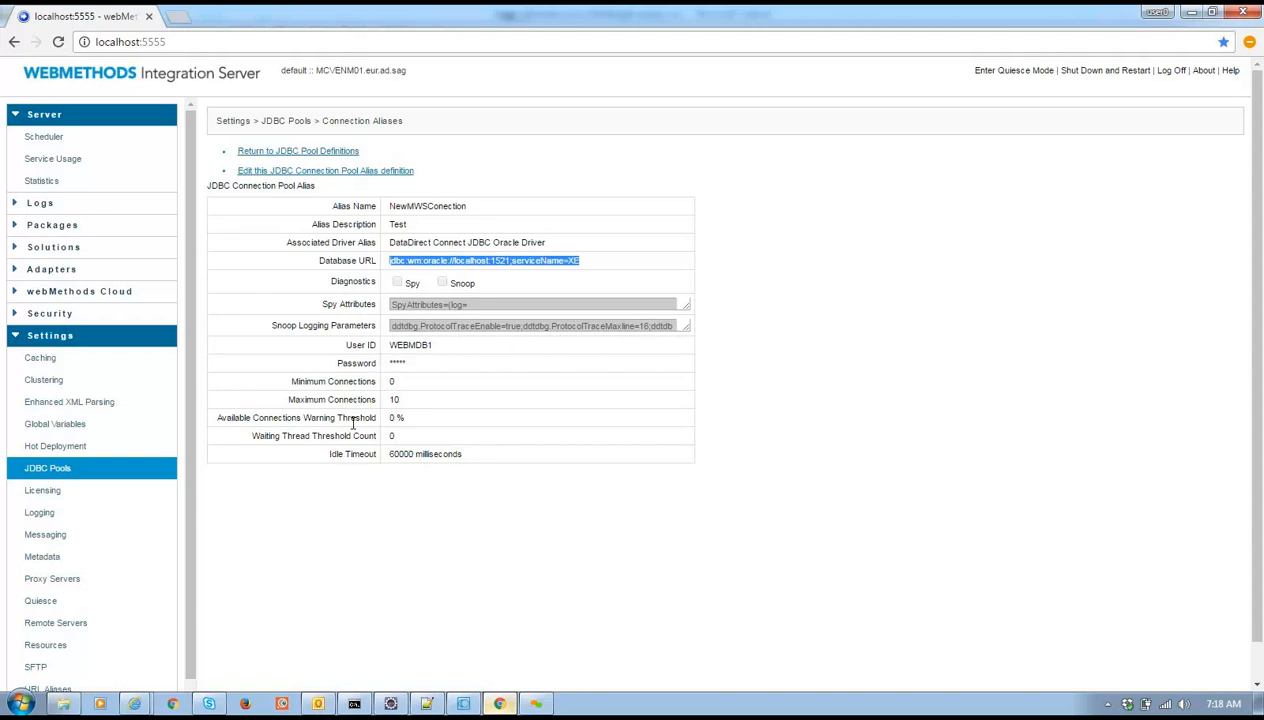
left_click(286, 154)
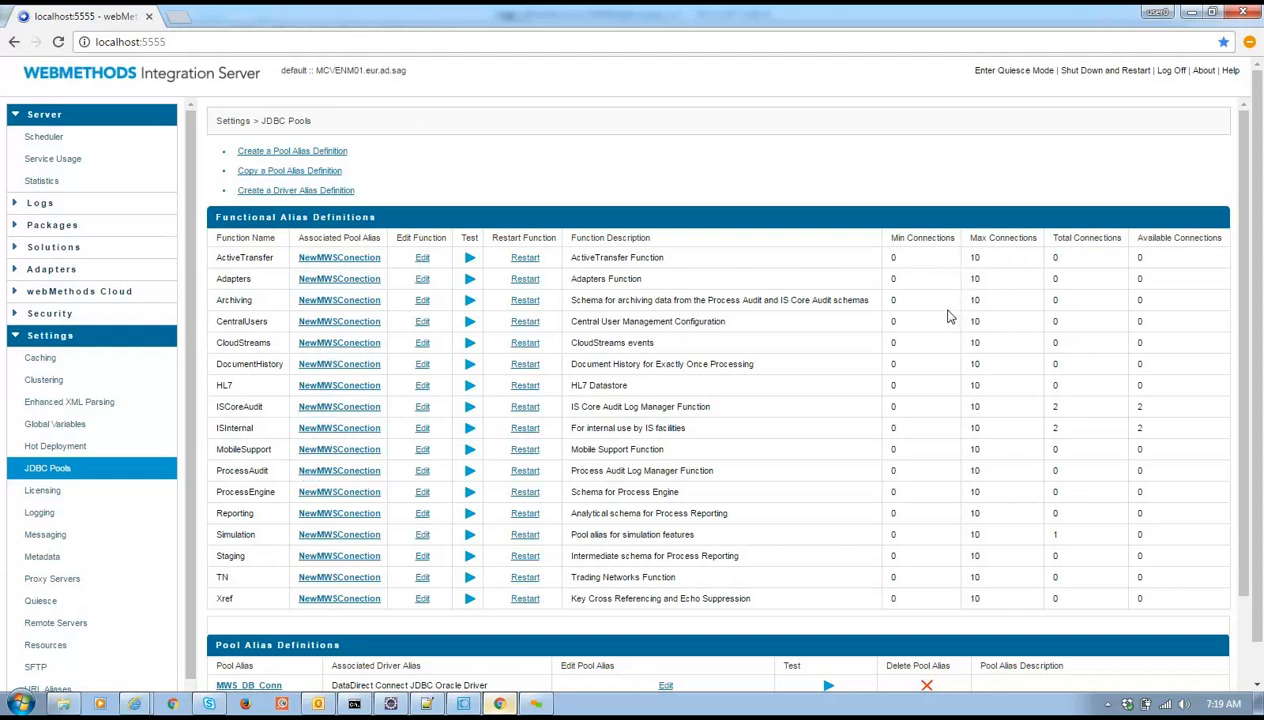
Look over the Embedded Database and Oracle JDBC drivers, then reload the JDBC Pools page
scroll(945, 320, "down", 1)
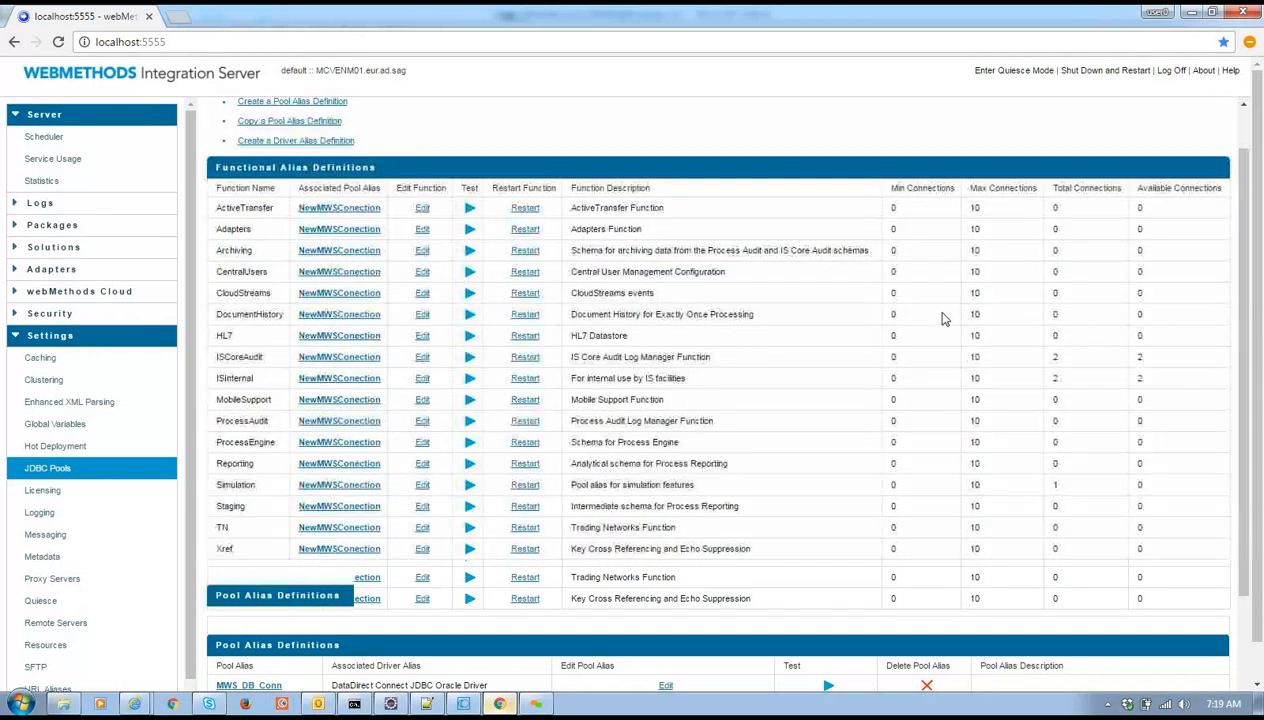
scroll(943, 307, "down", 2)
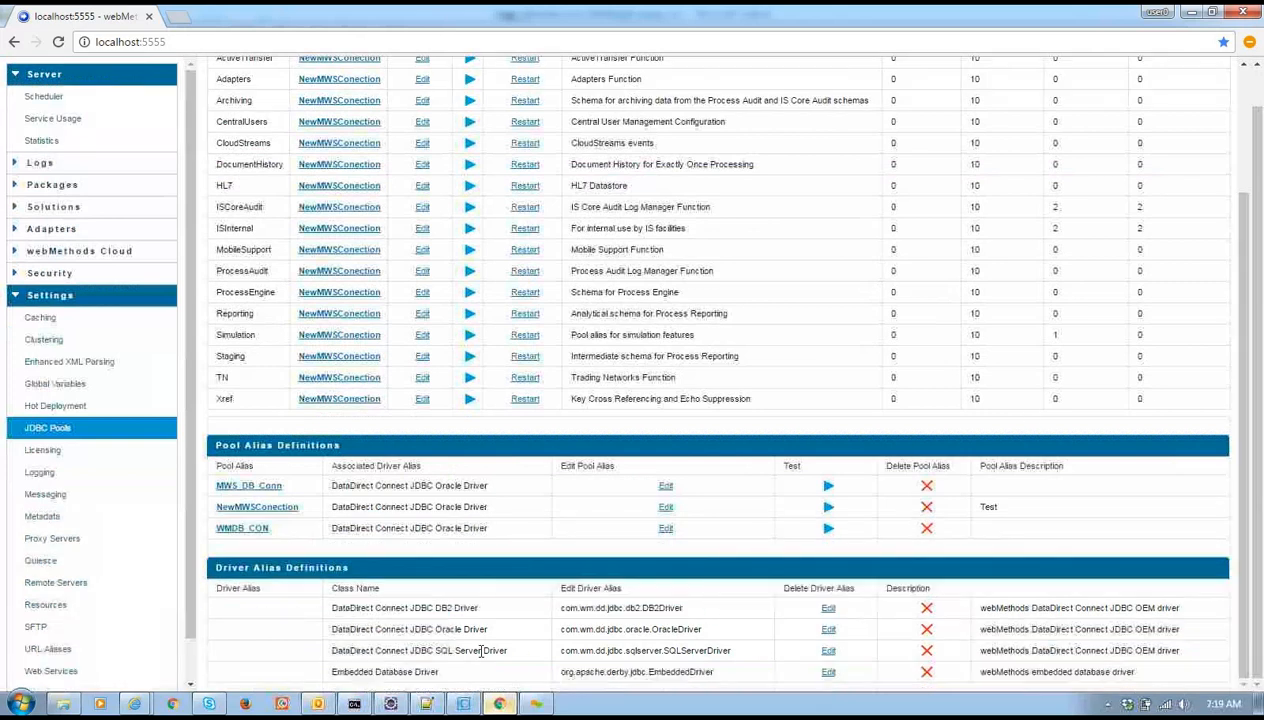
left_click_drag(446, 678, 328, 670)
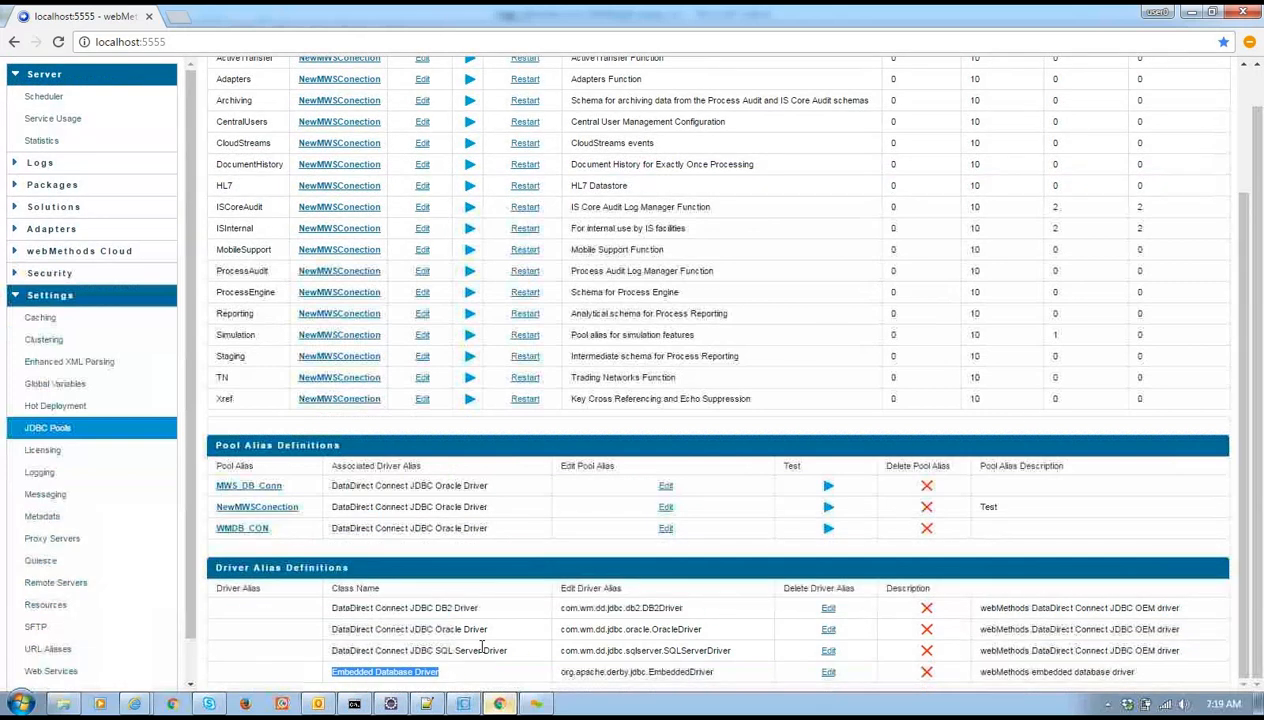
left_click_drag(486, 630, 467, 655)
left_click(446, 618)
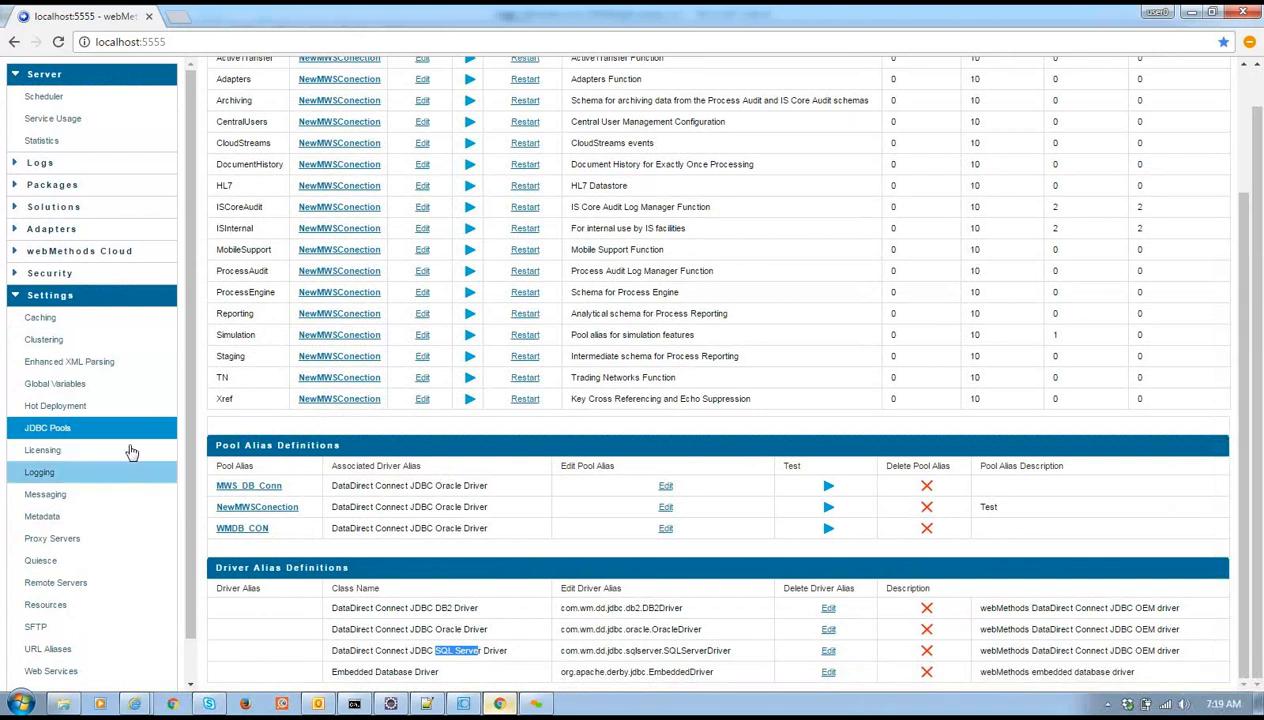
left_click(136, 427)
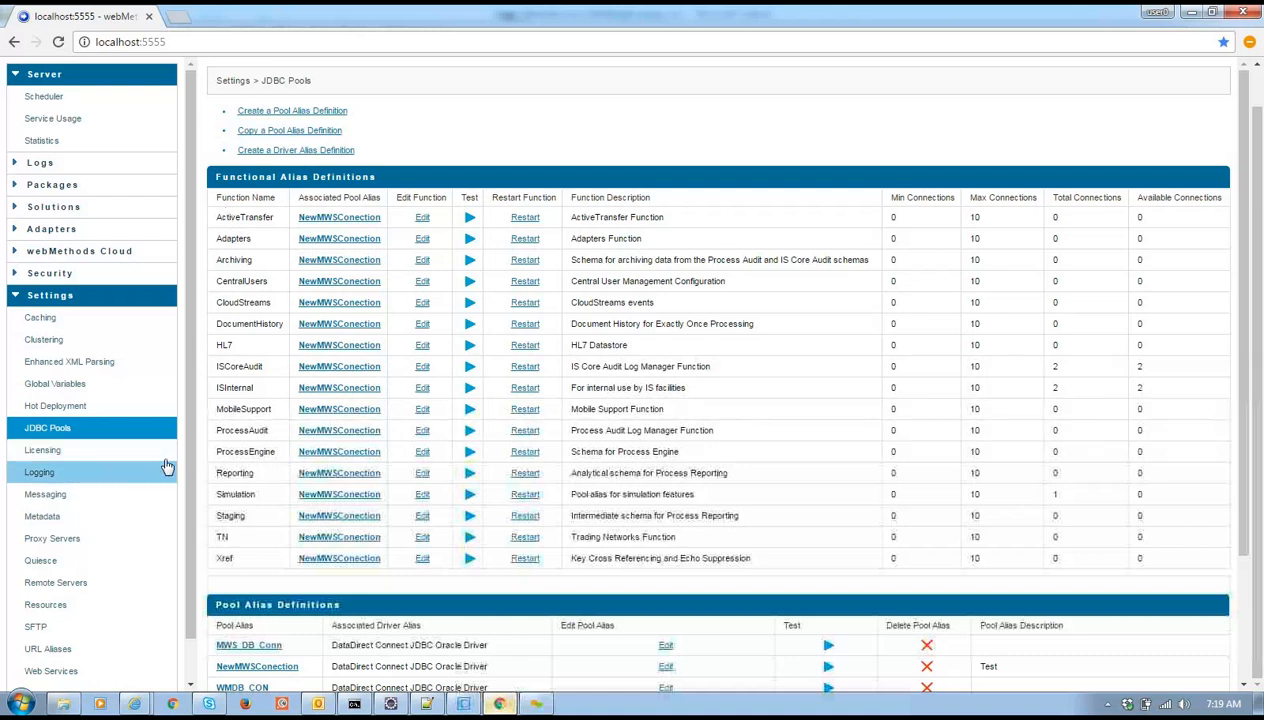
Check the licensing settings and view the Server log entries before moving to Designer
left_click(105, 452)
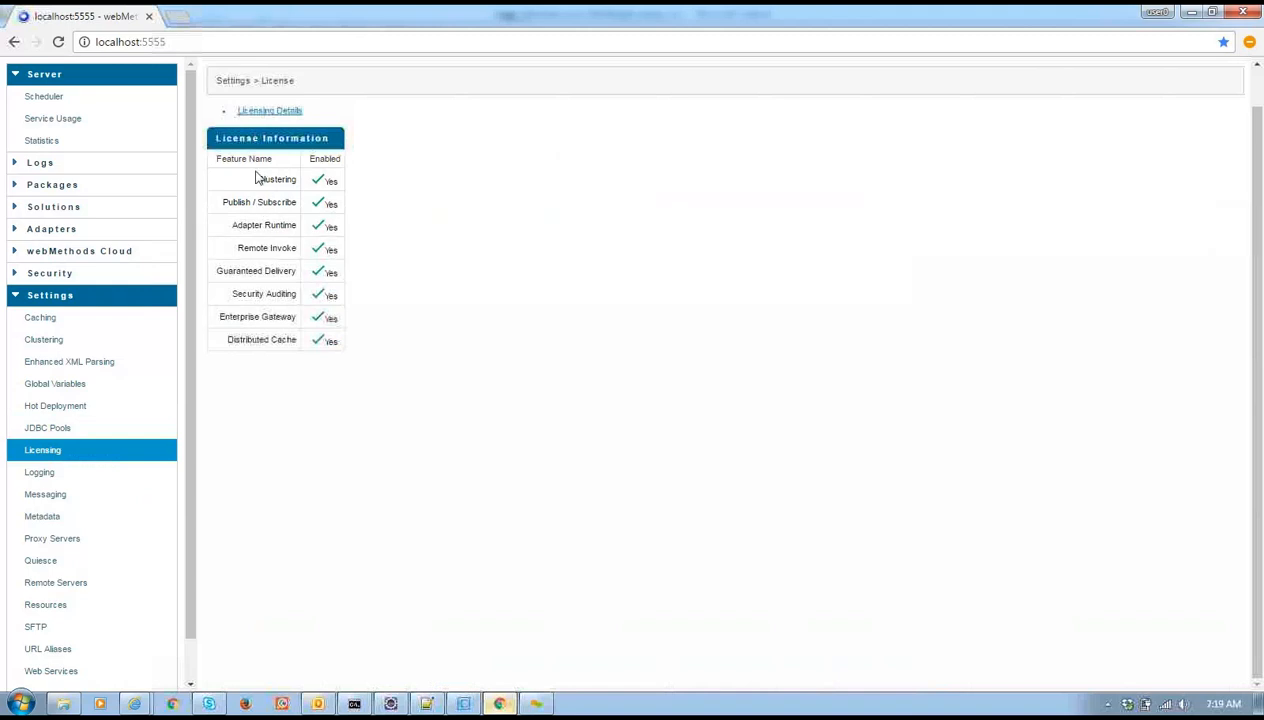
left_click(48, 473)
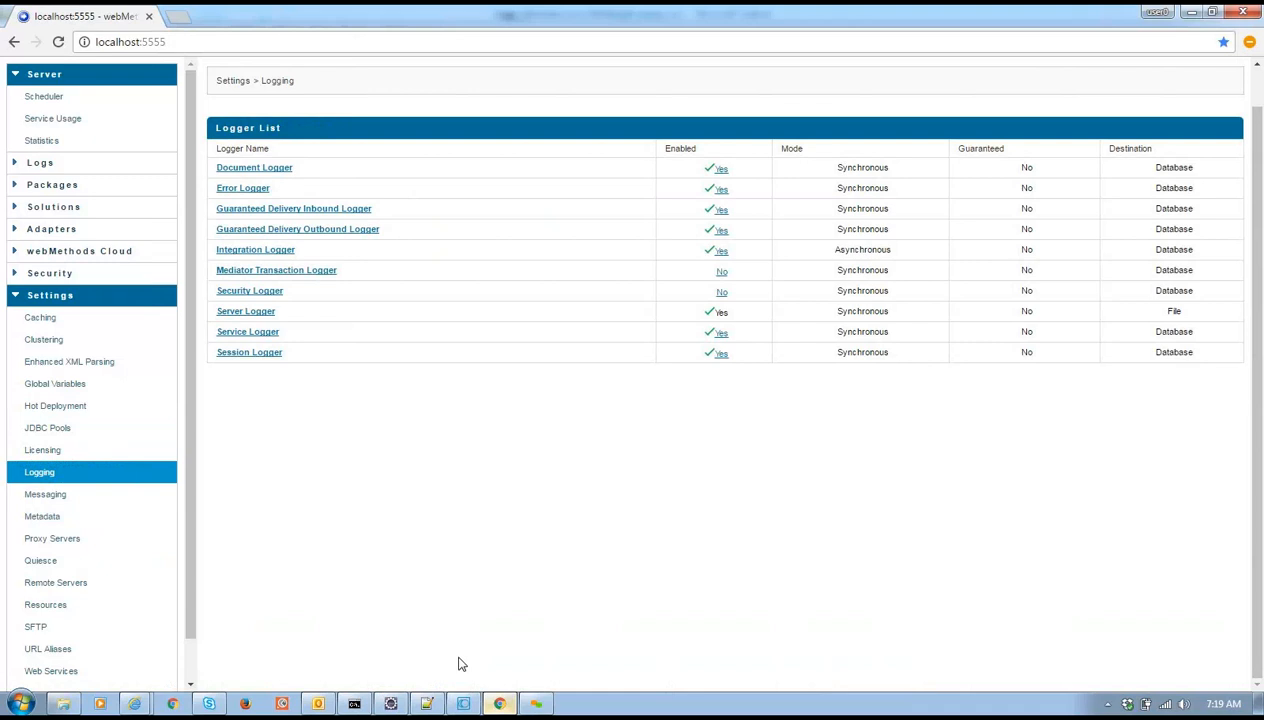
left_click(40, 168)
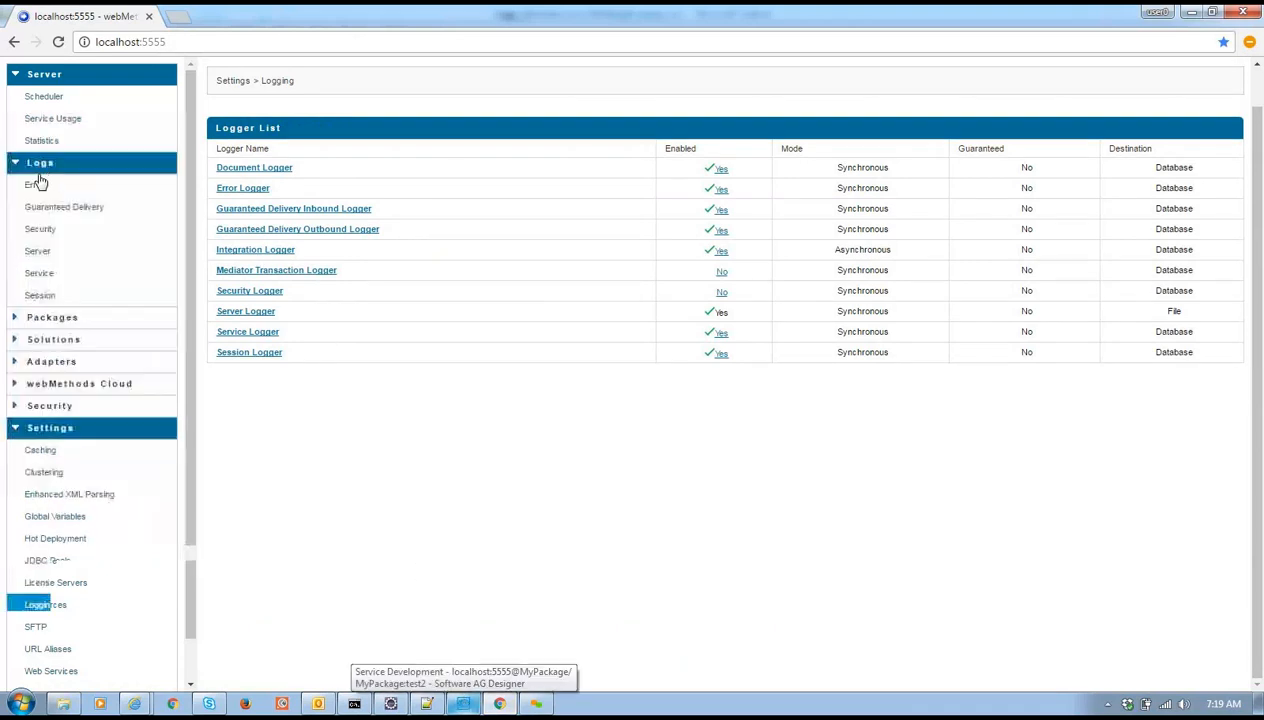
left_click(44, 257)
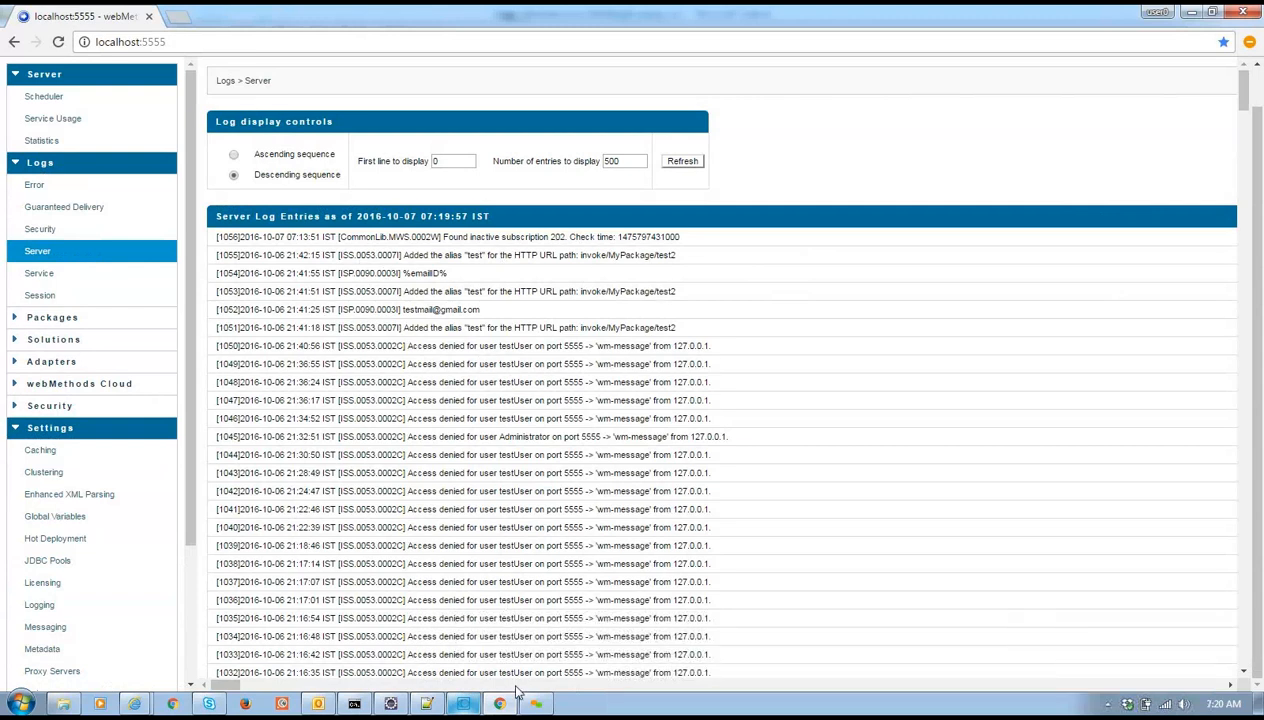
left_click(455, 700)
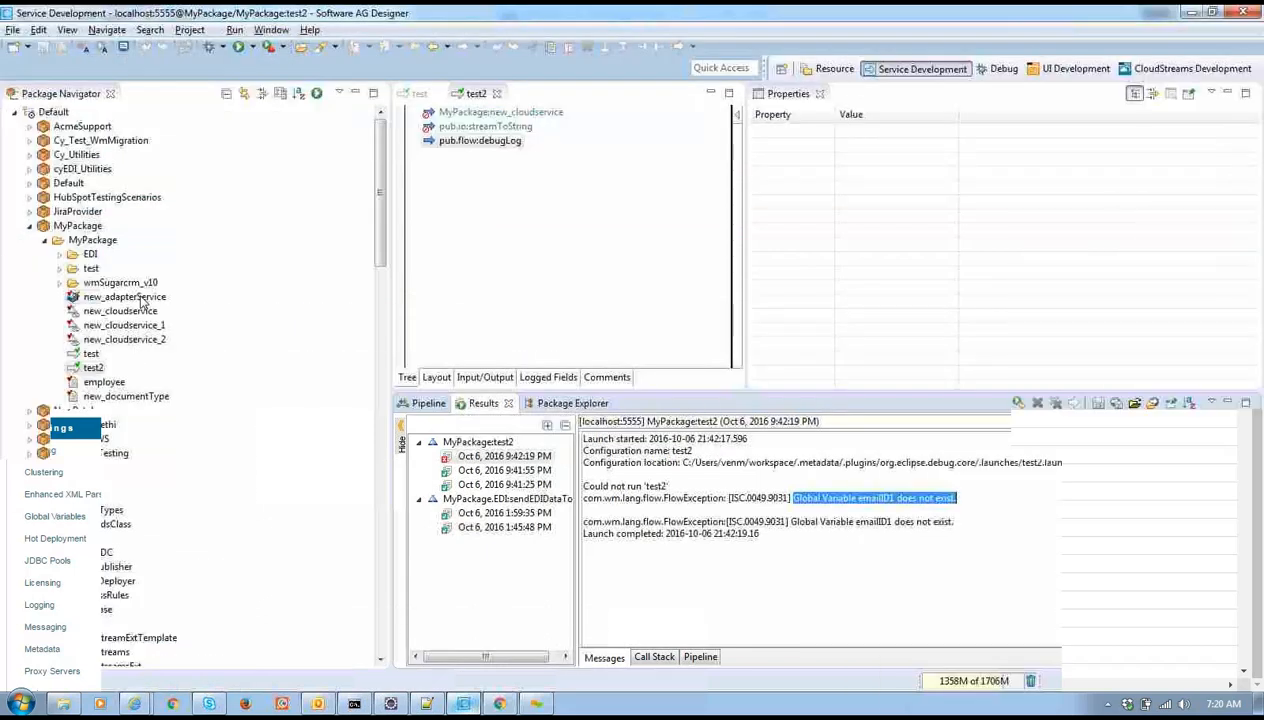
Open and close new_adapterService after its runtime error, and widen the editor area
double_click(140, 297)
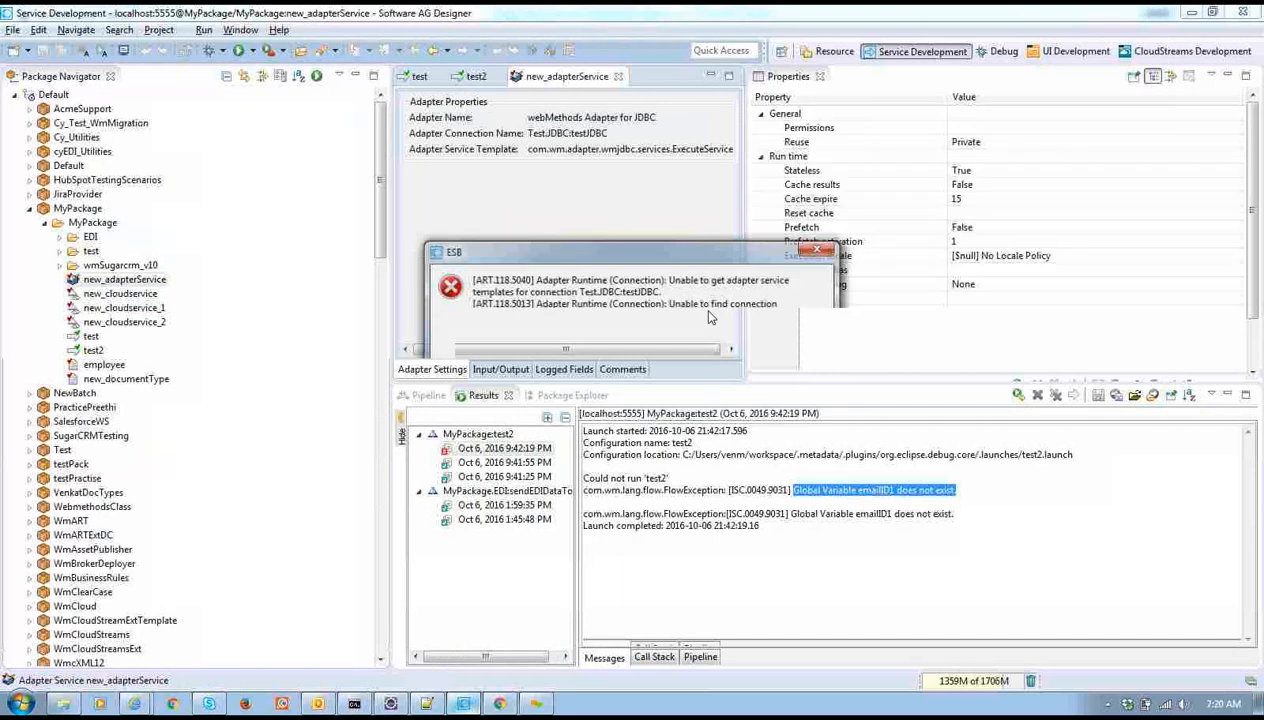
left_click(711, 375)
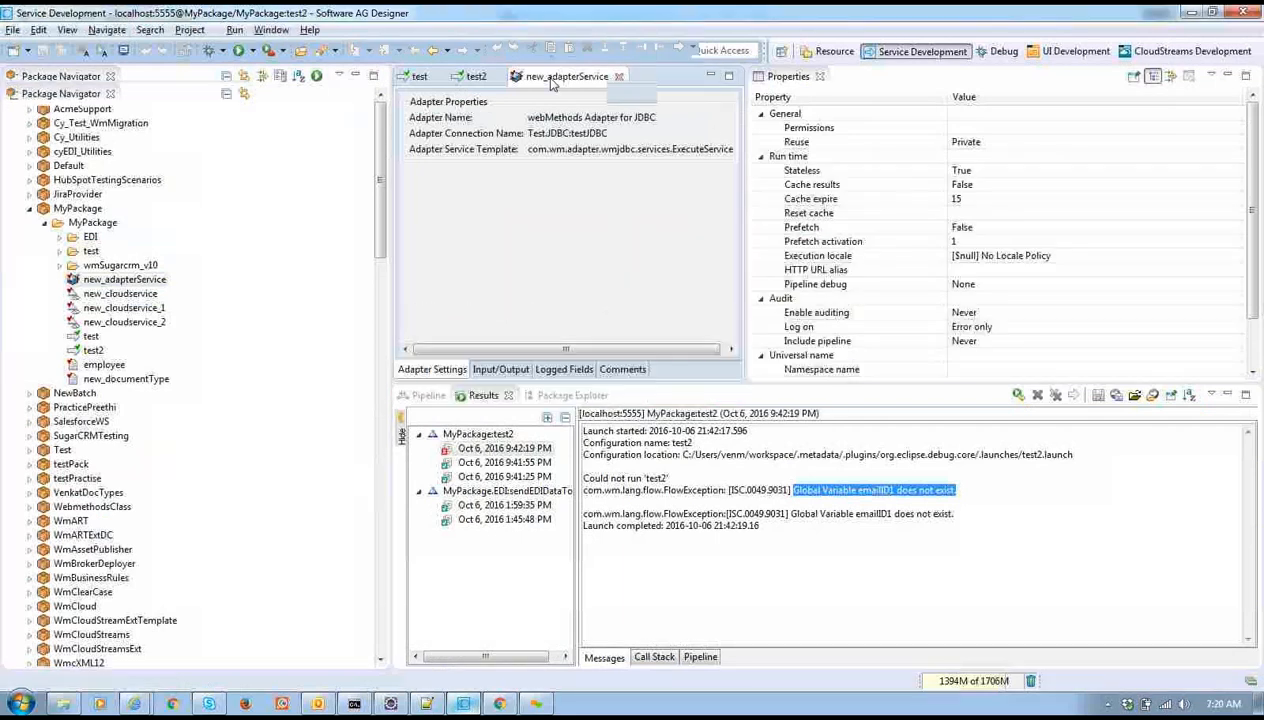
left_click(618, 77)
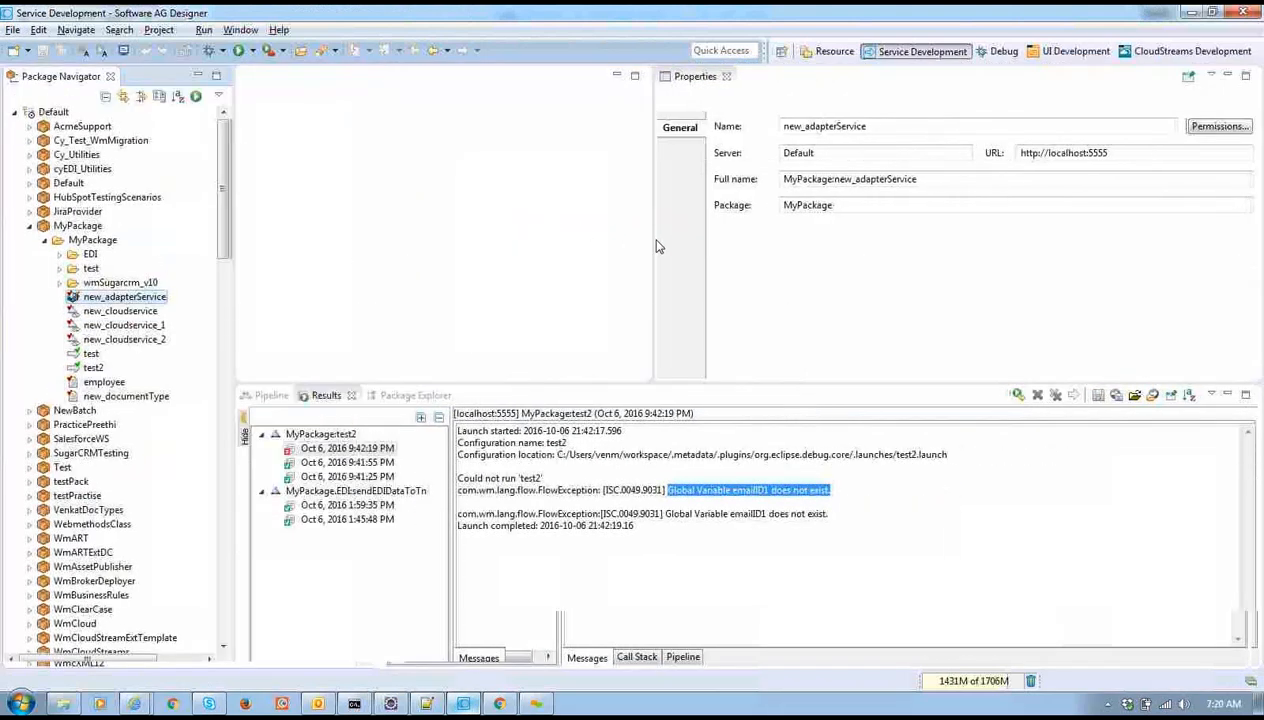
left_click_drag(657, 246, 955, 258)
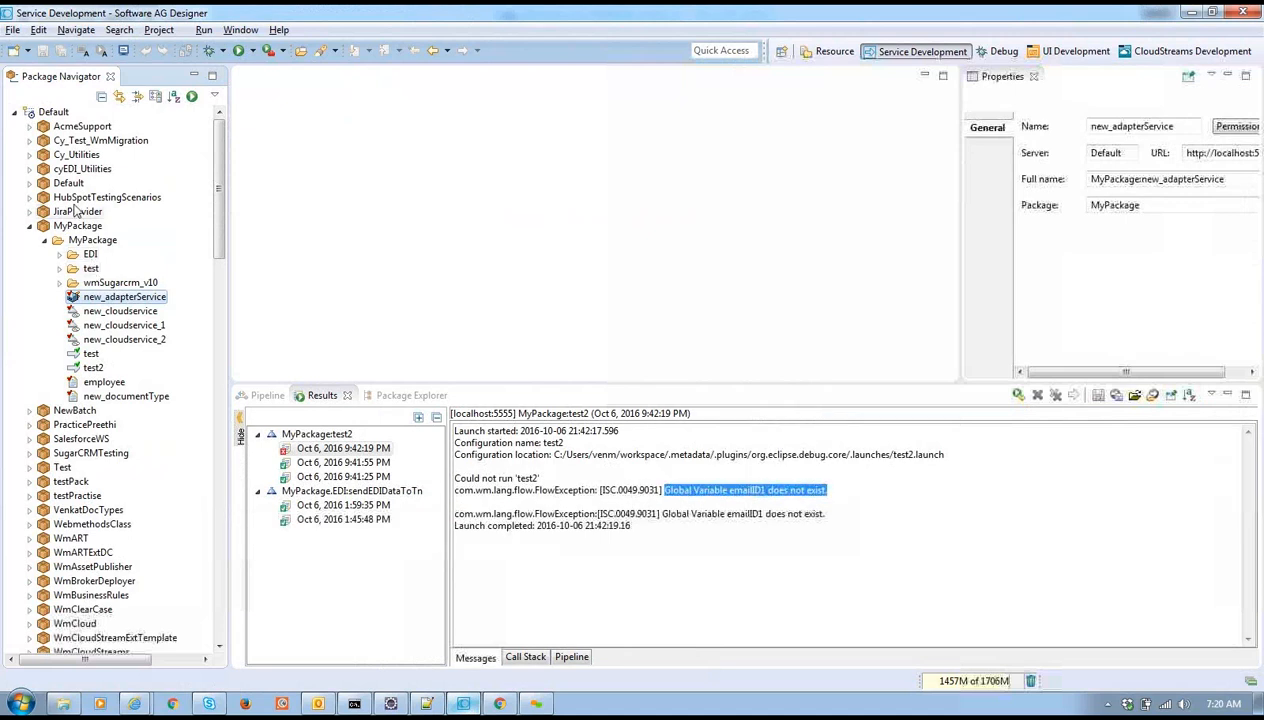
Open selectAdapter from NewBatch > newBatch > services > JDBC, collapsing MyPackage
double_click(74, 227)
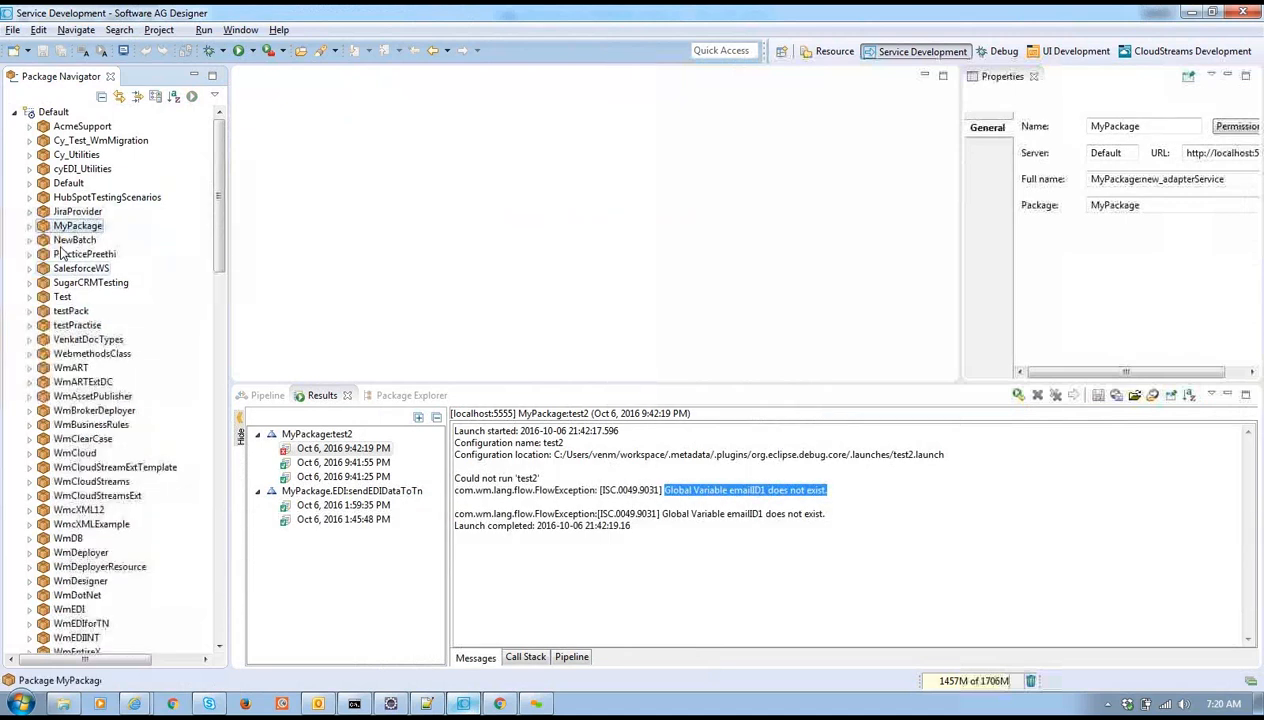
left_click(72, 241)
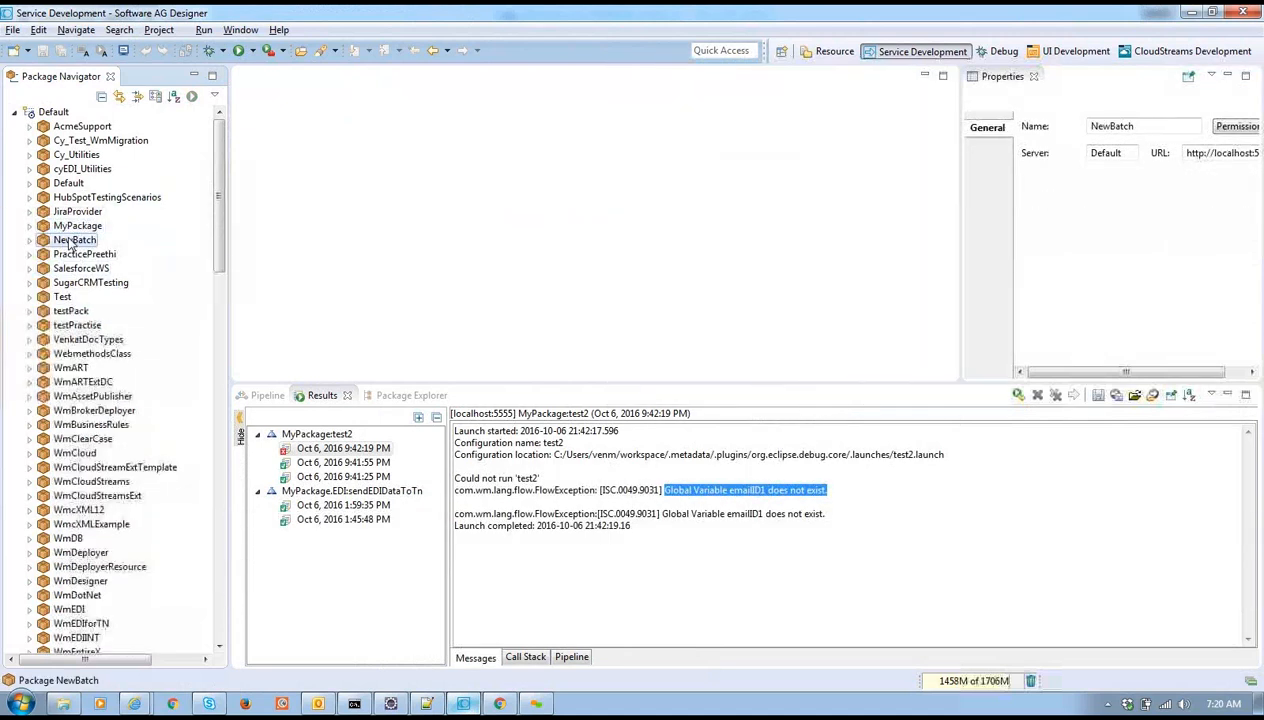
double_click(70, 242)
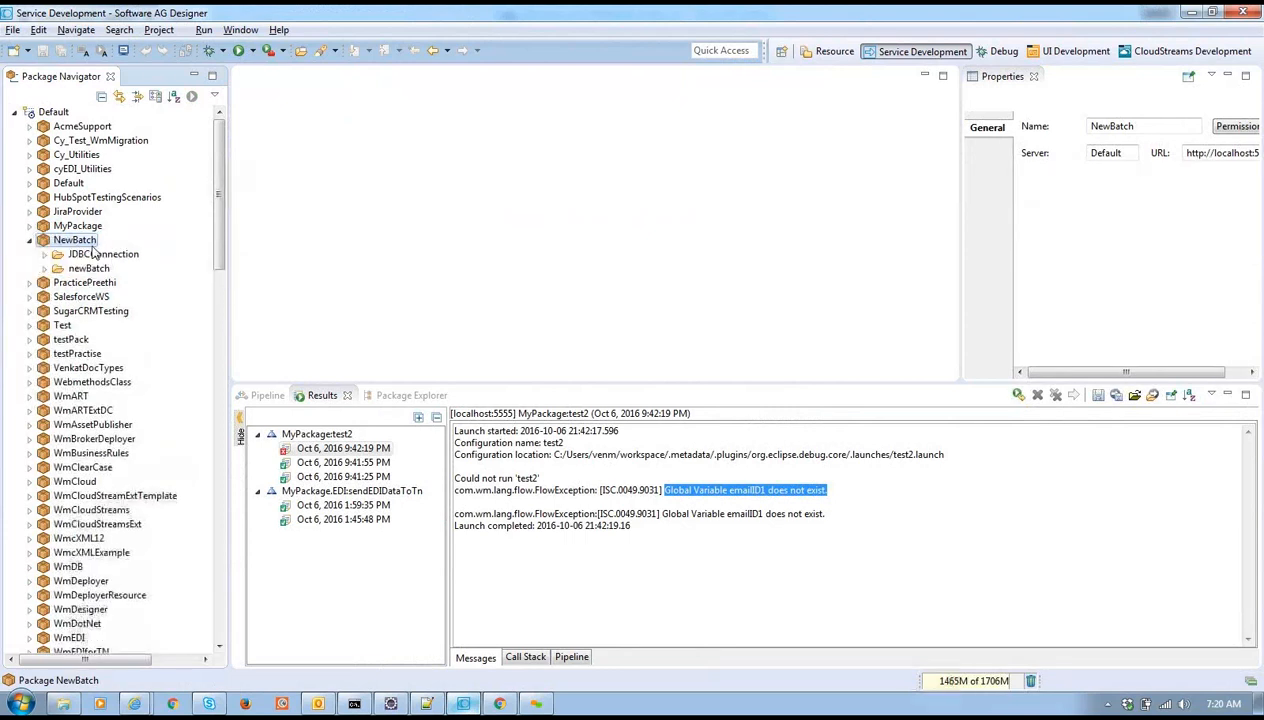
double_click(89, 270)
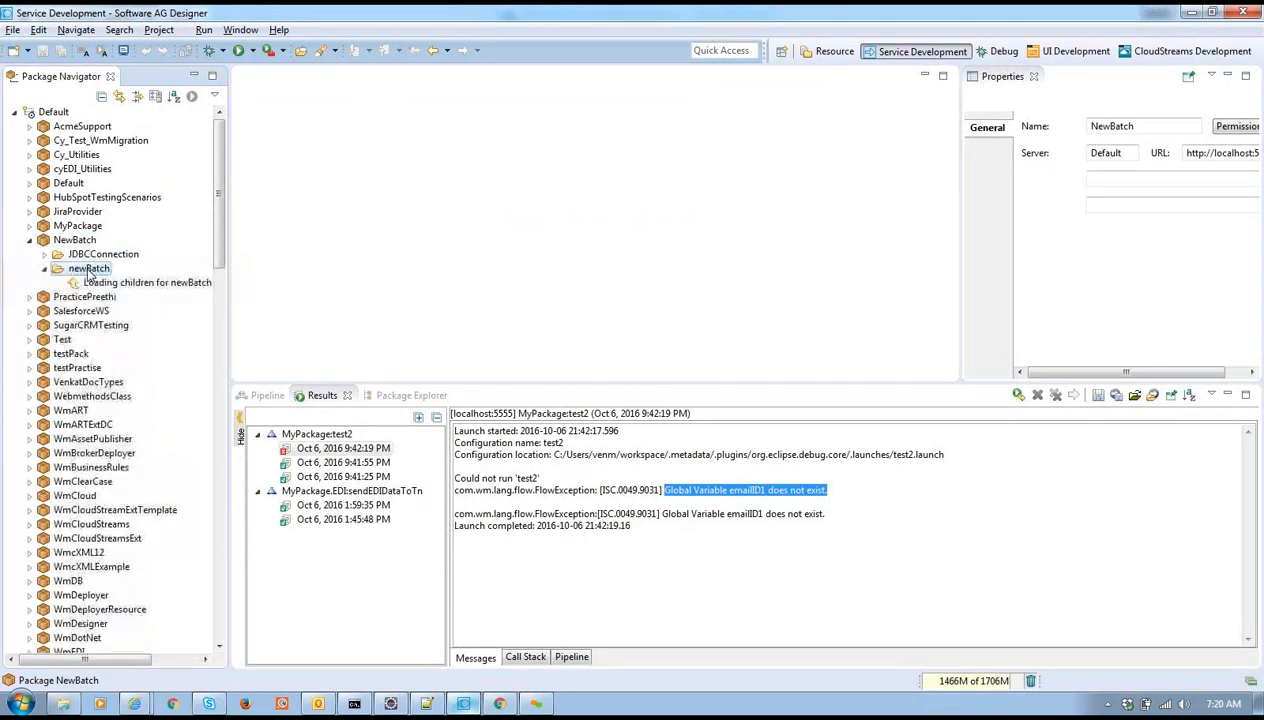
left_click(91, 285)
double_click(108, 339)
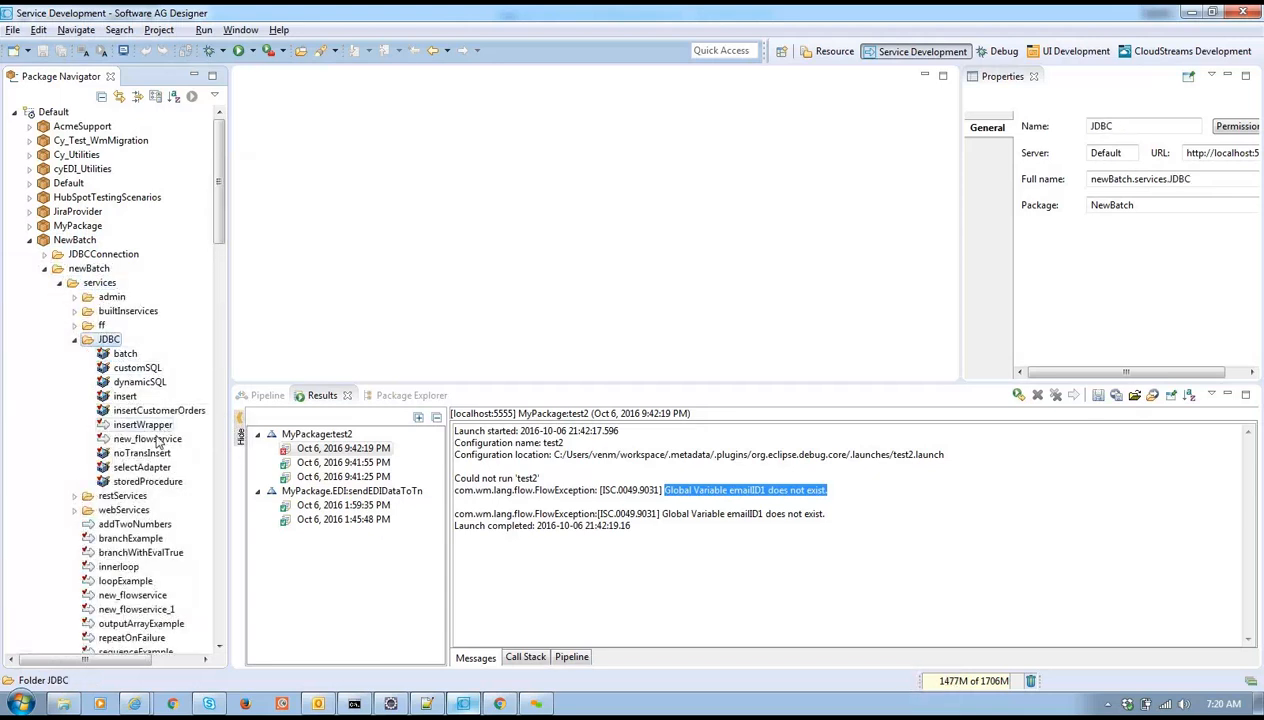
left_click(145, 467)
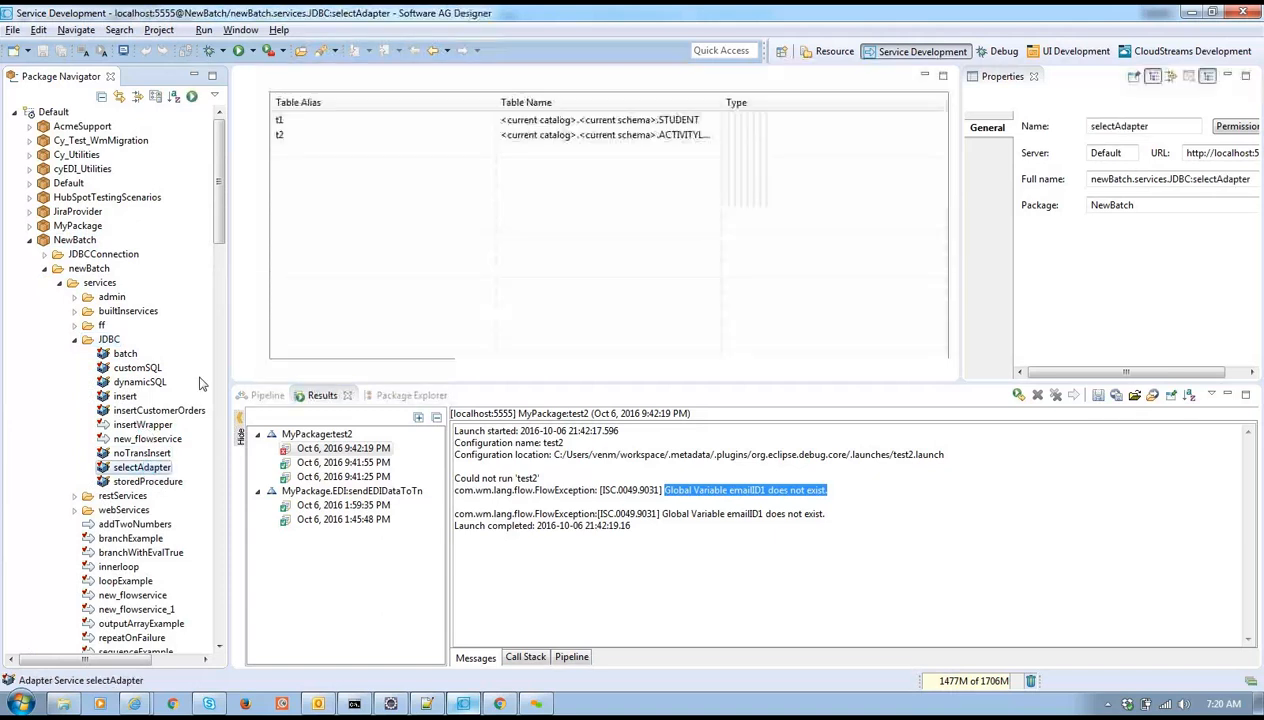
Inspect selectAdapter's tables, joins, SELECT and WHERE settings, then pick the t2 ACTIVITYLOG row
double_click(720, 96)
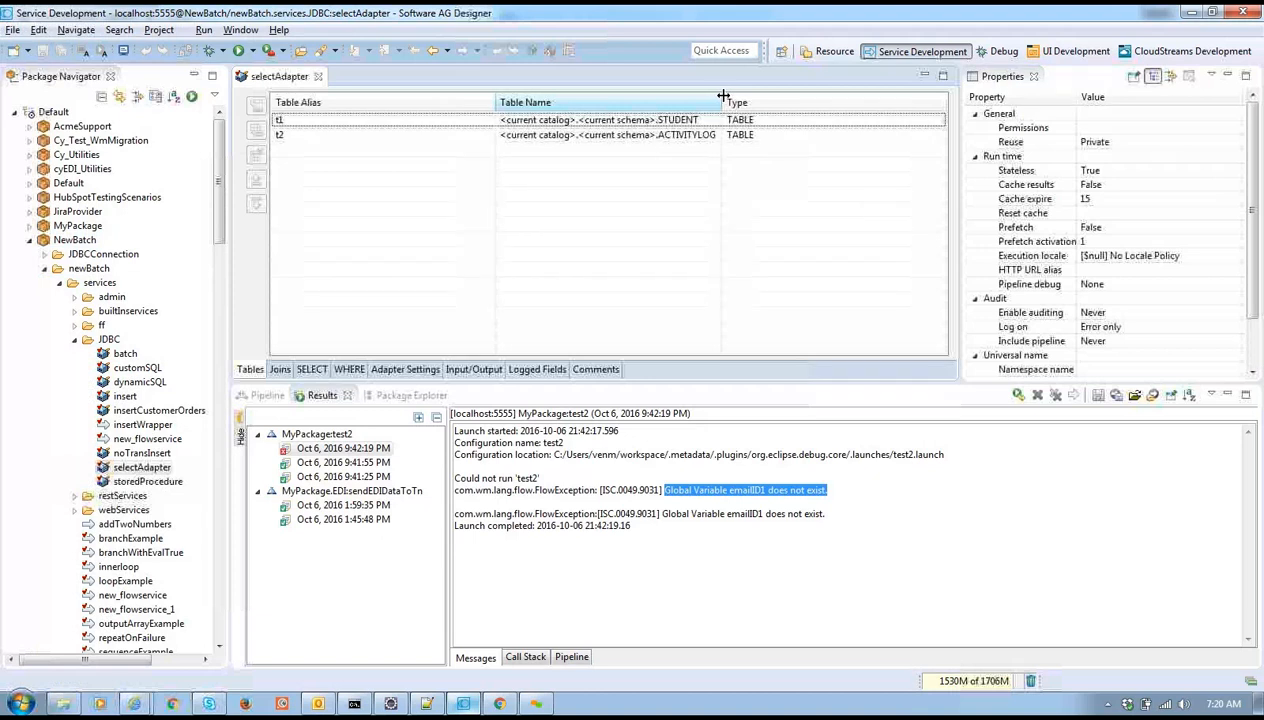
left_click(280, 370)
left_click(305, 370)
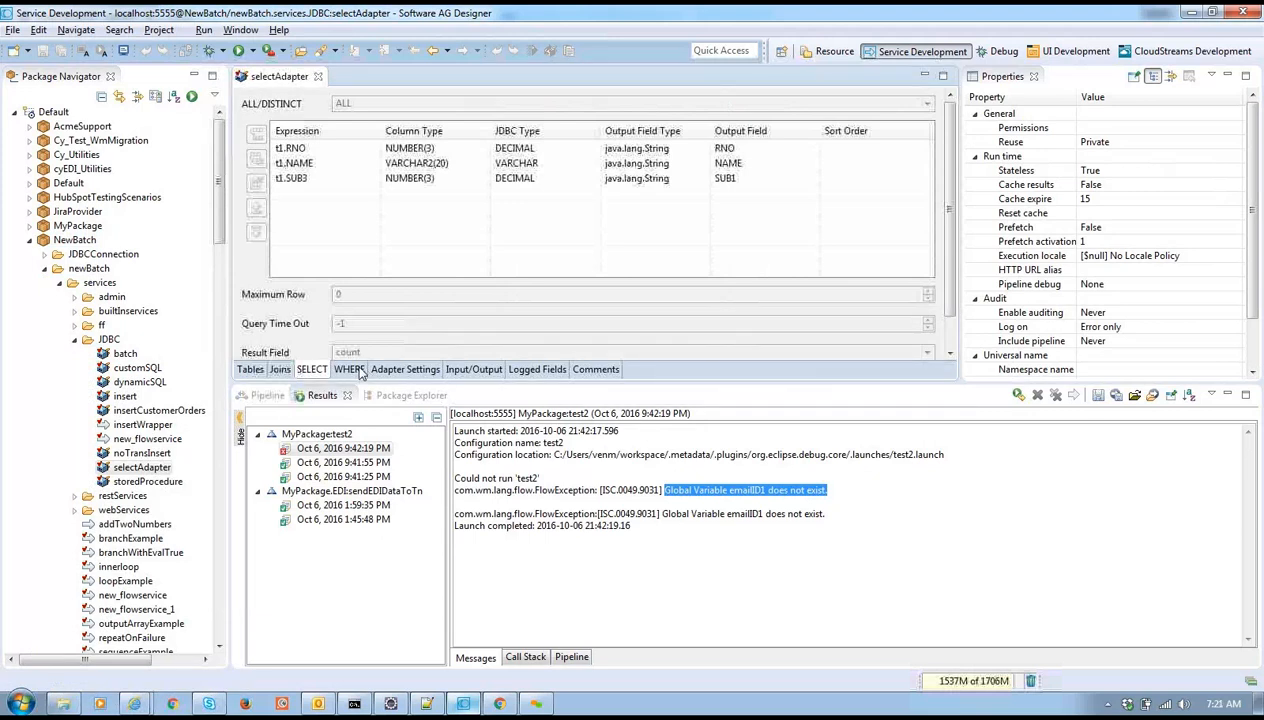
left_click(357, 370)
left_click(250, 370)
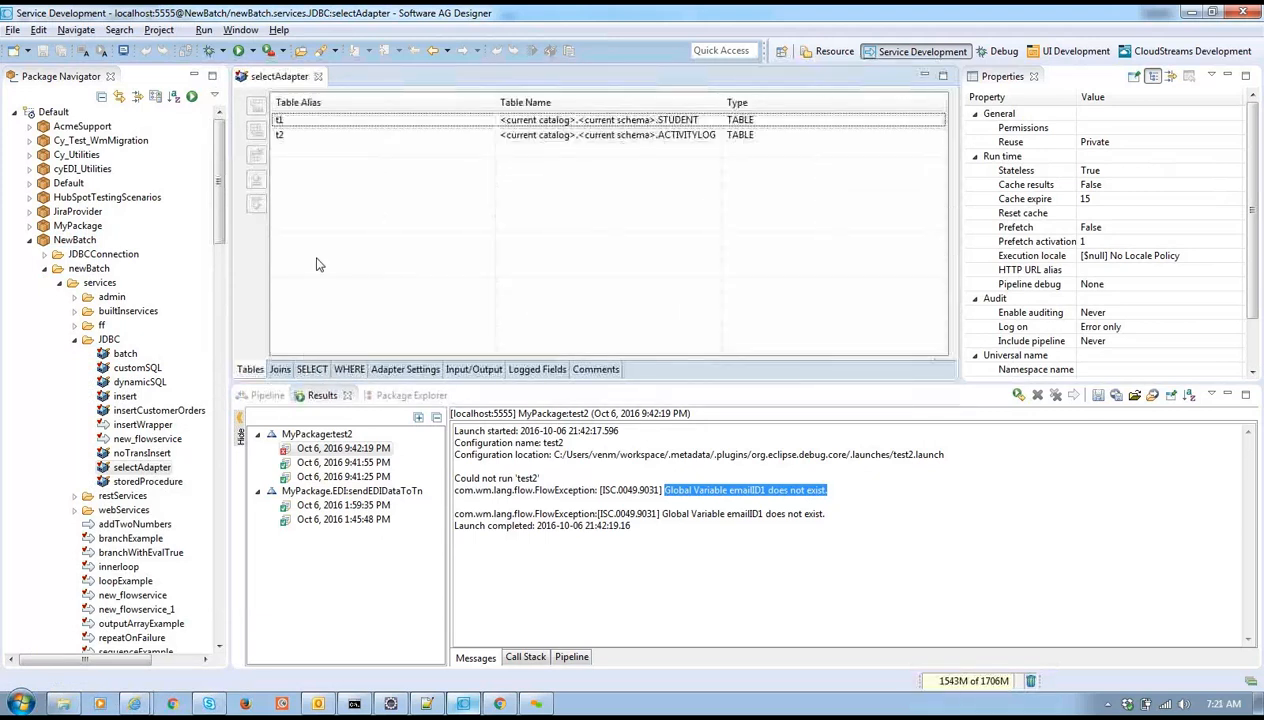
left_click(310, 135)
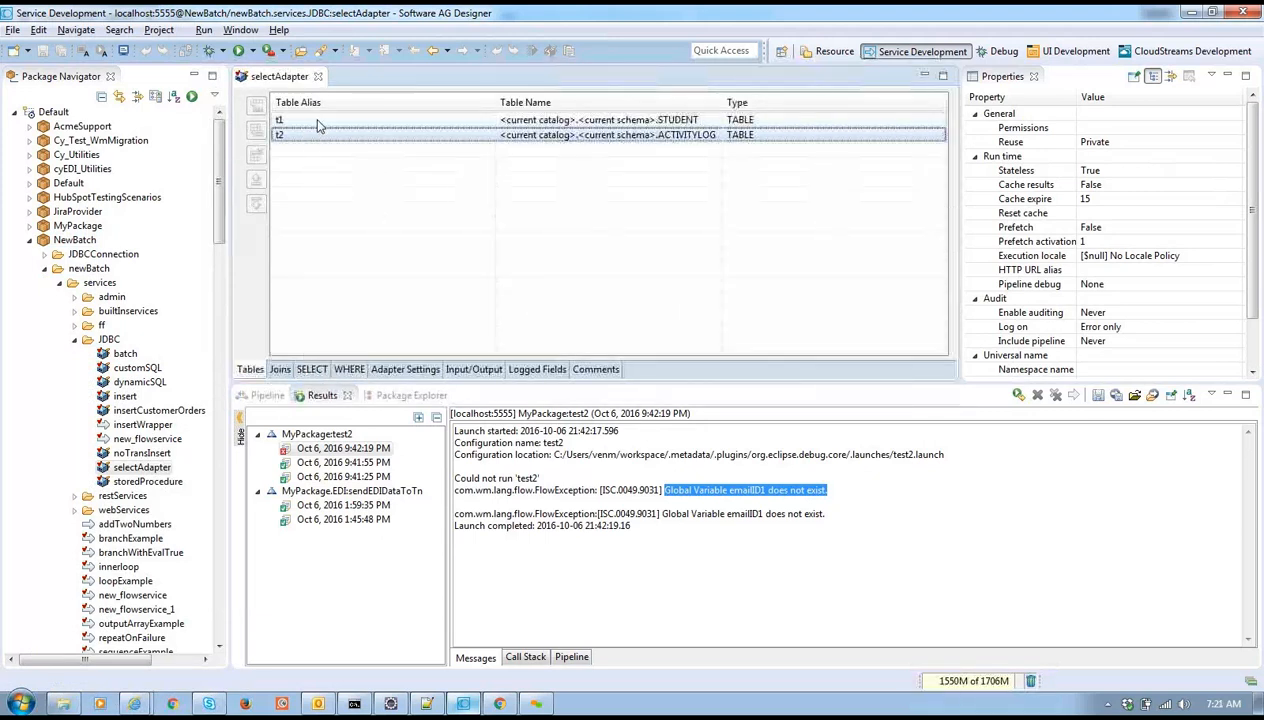
Unlock and re-lock selectAdapter for editing, delete the t2 ACTIVITYLOG table, and save
right_click(147, 470)
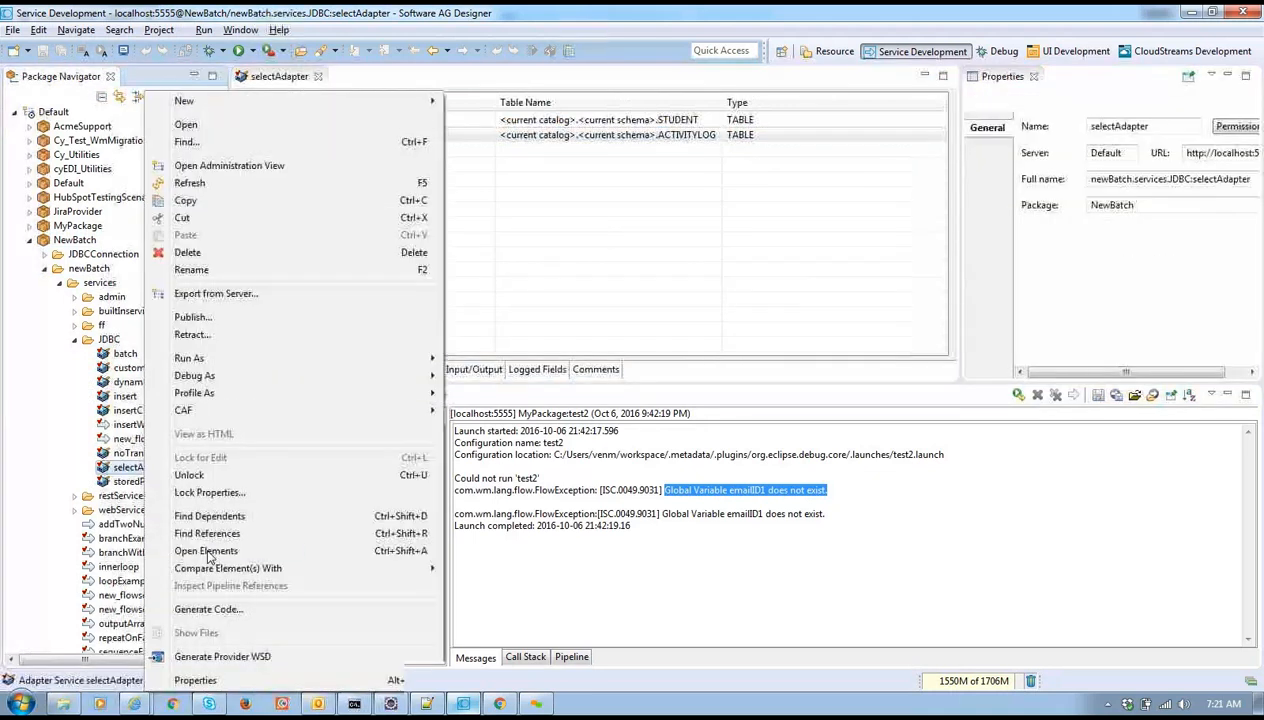
left_click(245, 477)
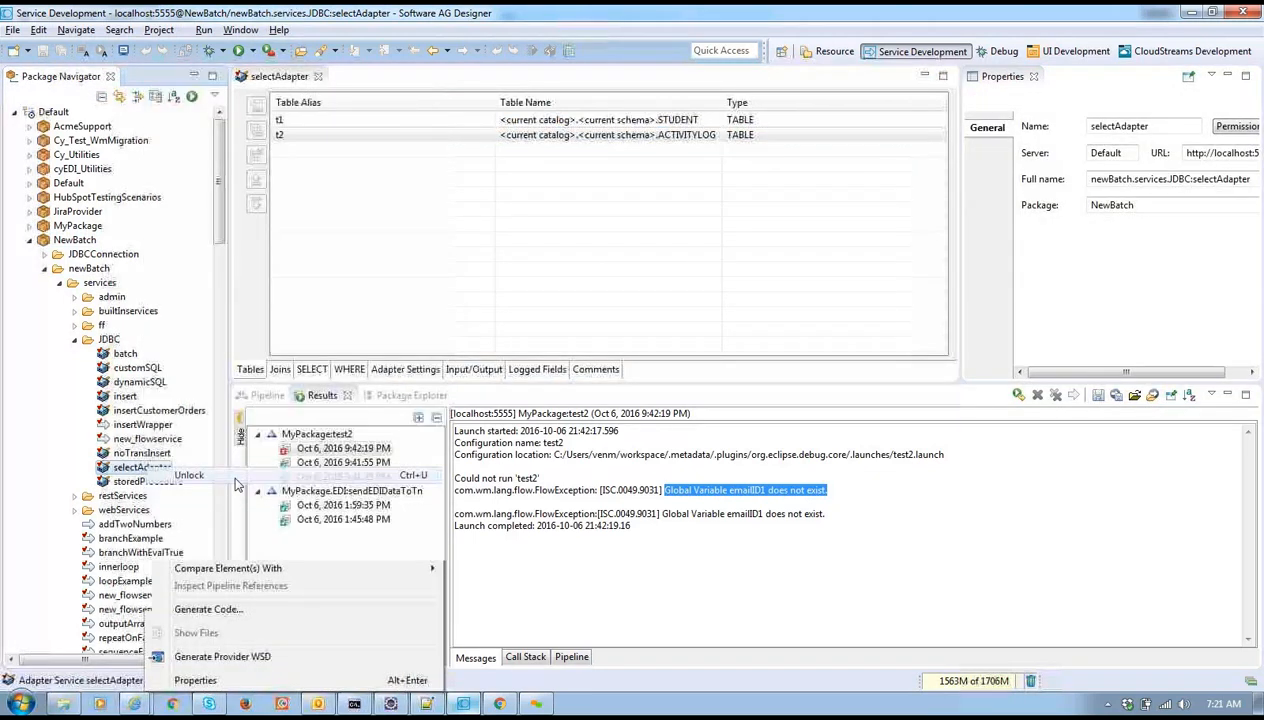
right_click(145, 469)
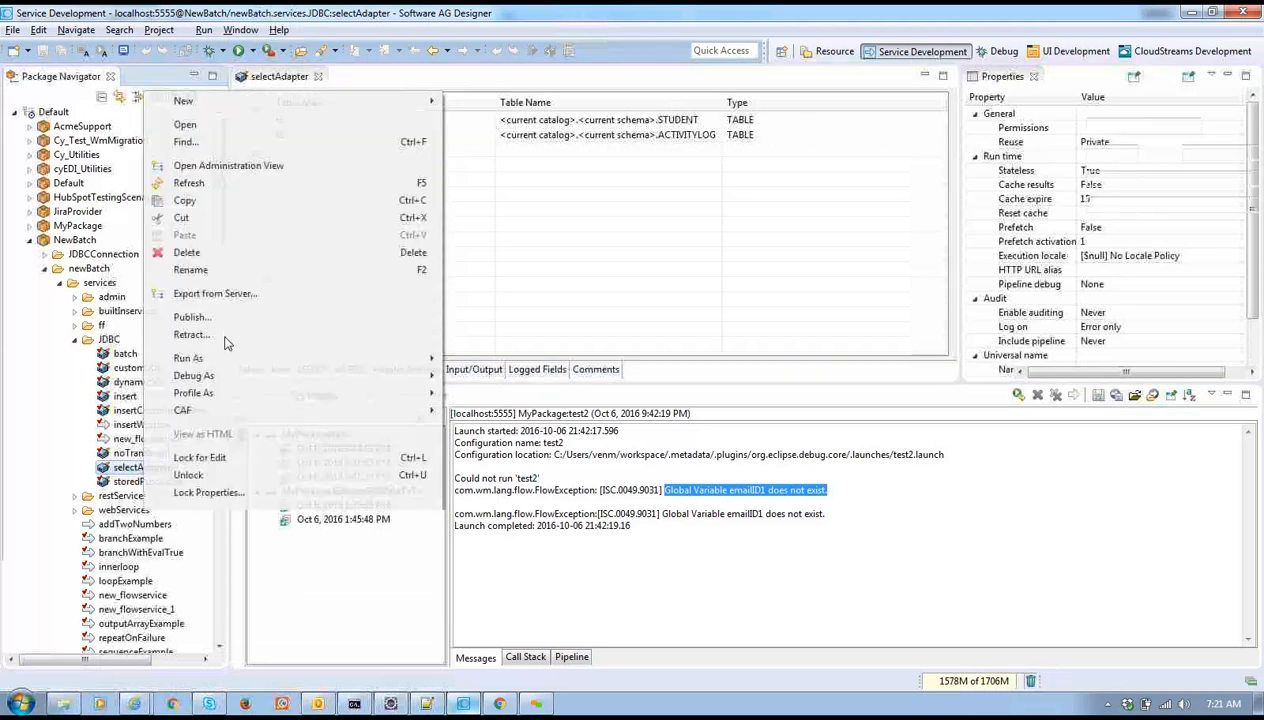
left_click(232, 458)
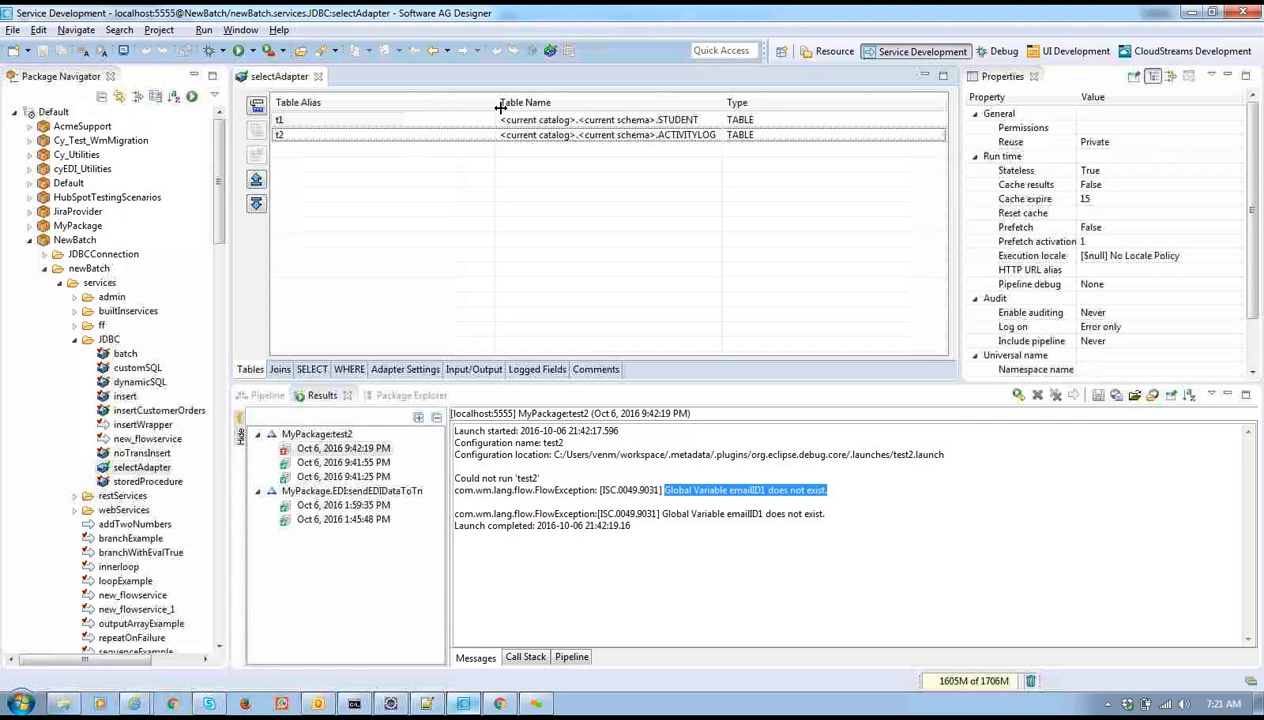
left_click(503, 135)
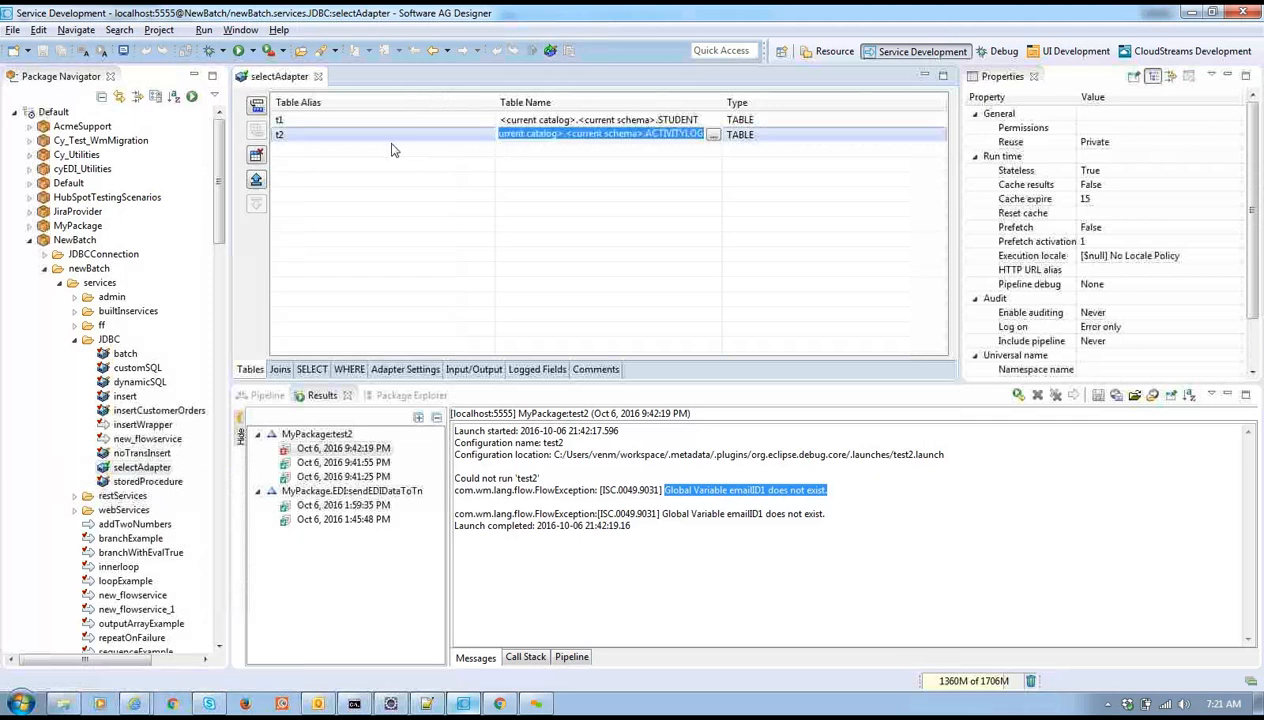
left_click(256, 156)
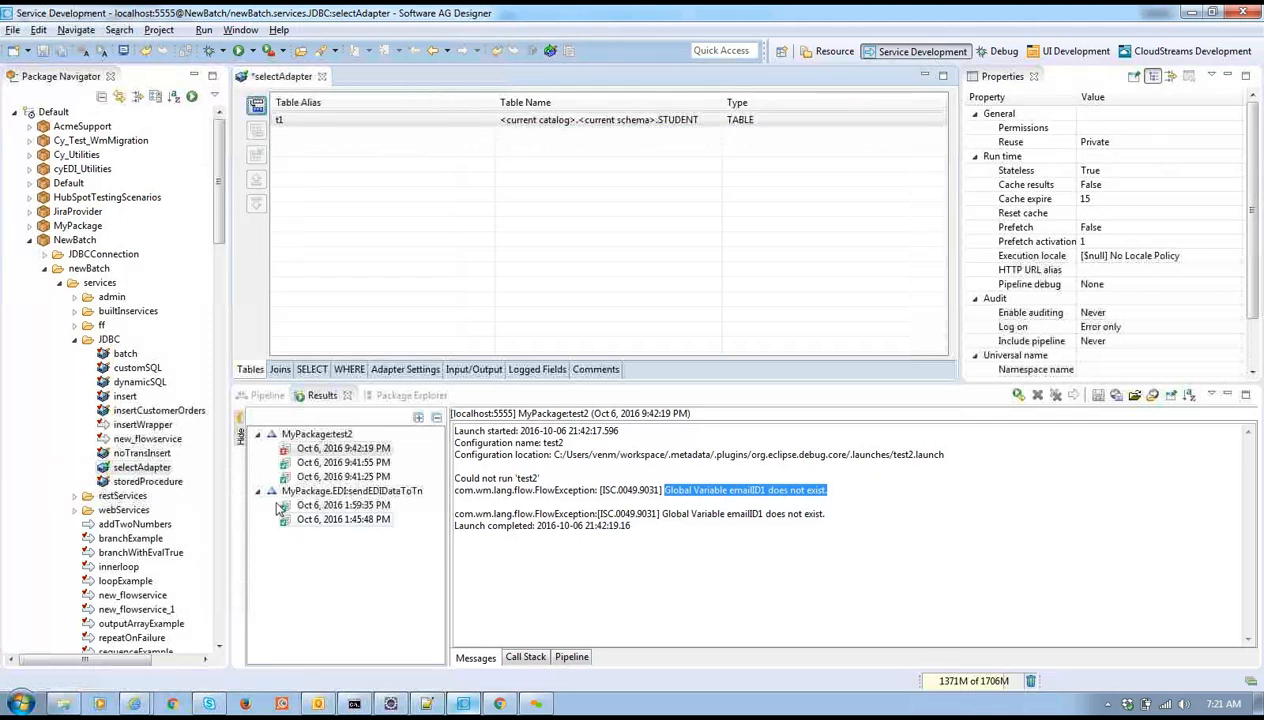
key("ctrl+s")
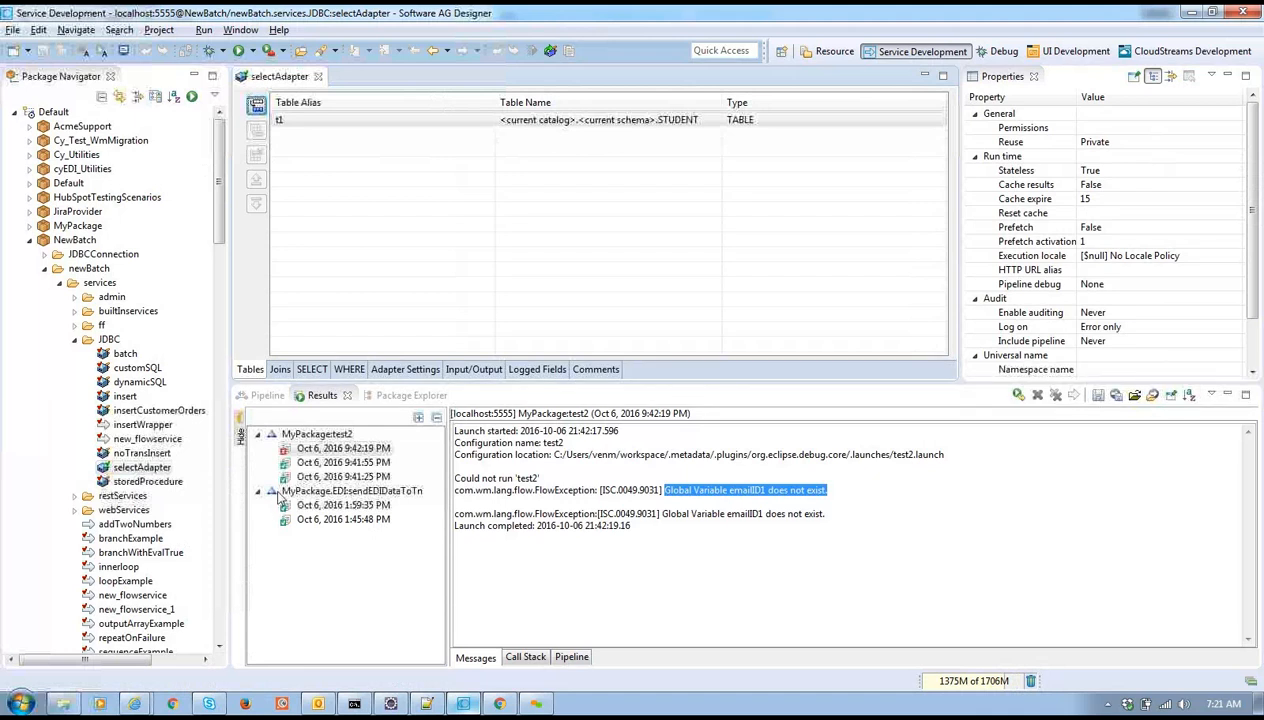
Check the SELECT and WHERE settings and return to the table list showing only t1 STUDENT
left_click(323, 368)
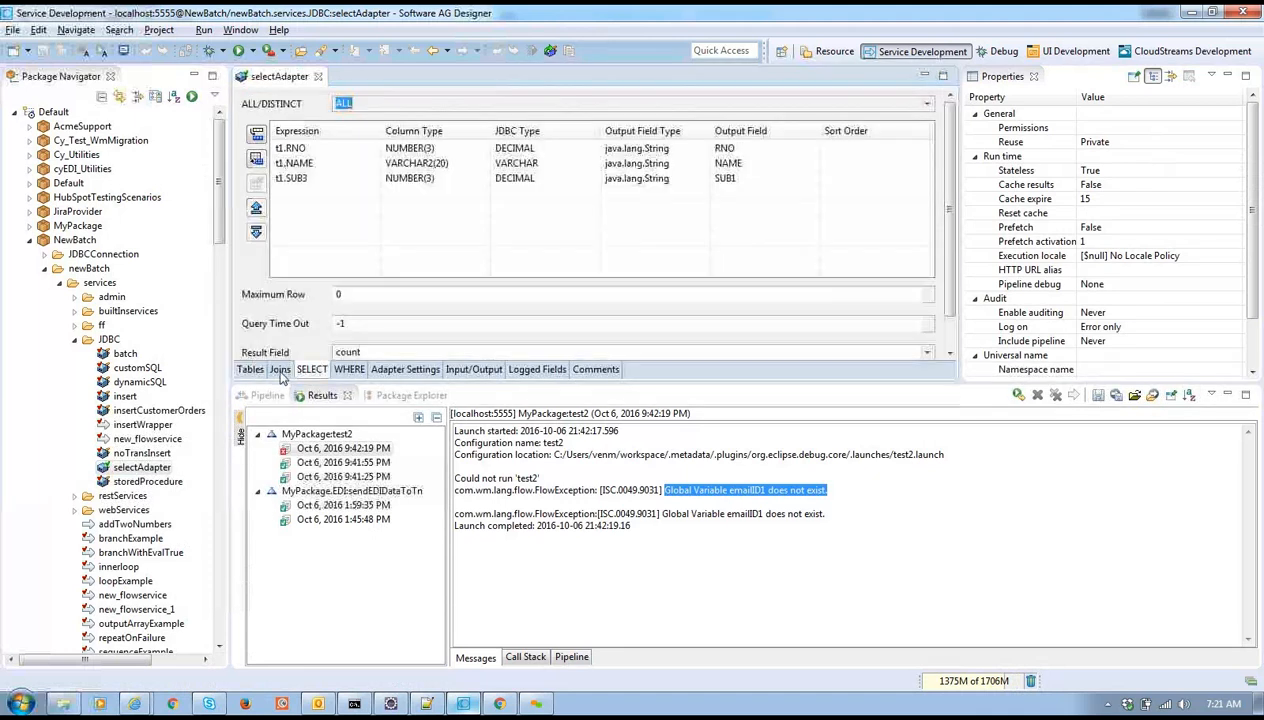
left_click(348, 369)
left_click(318, 369)
left_click(343, 369)
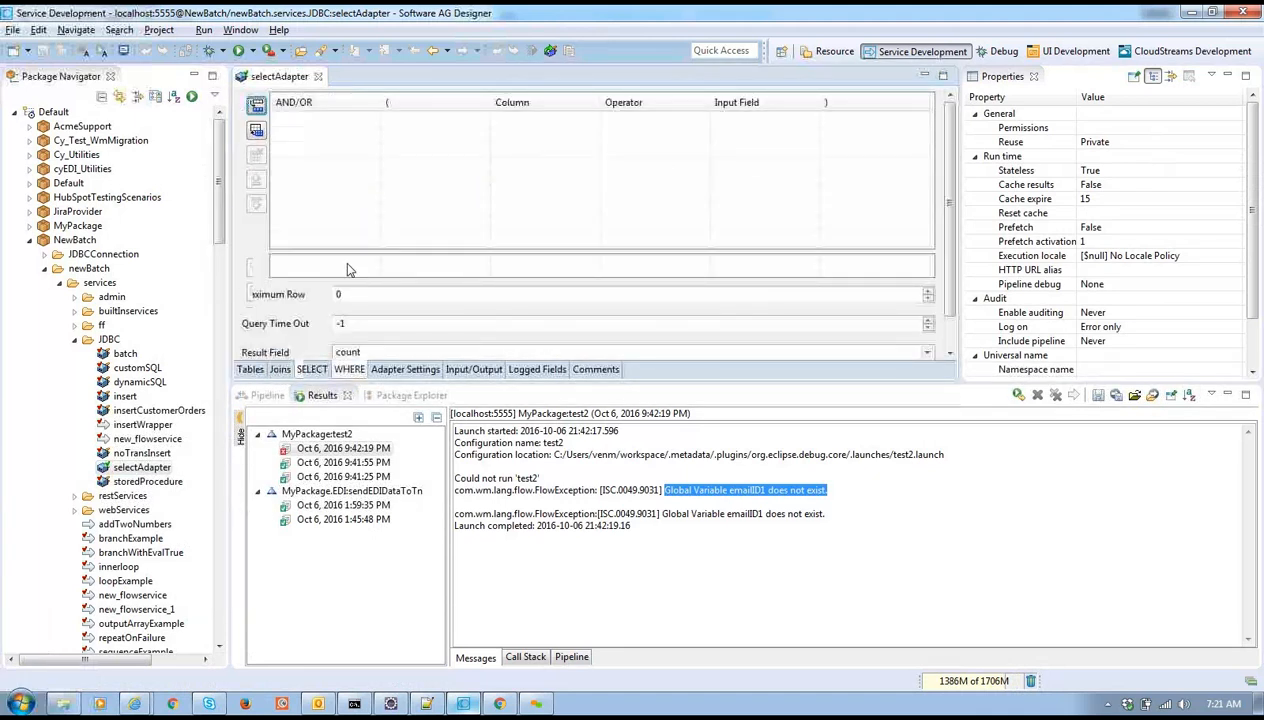
left_click(313, 369)
left_click(255, 369)
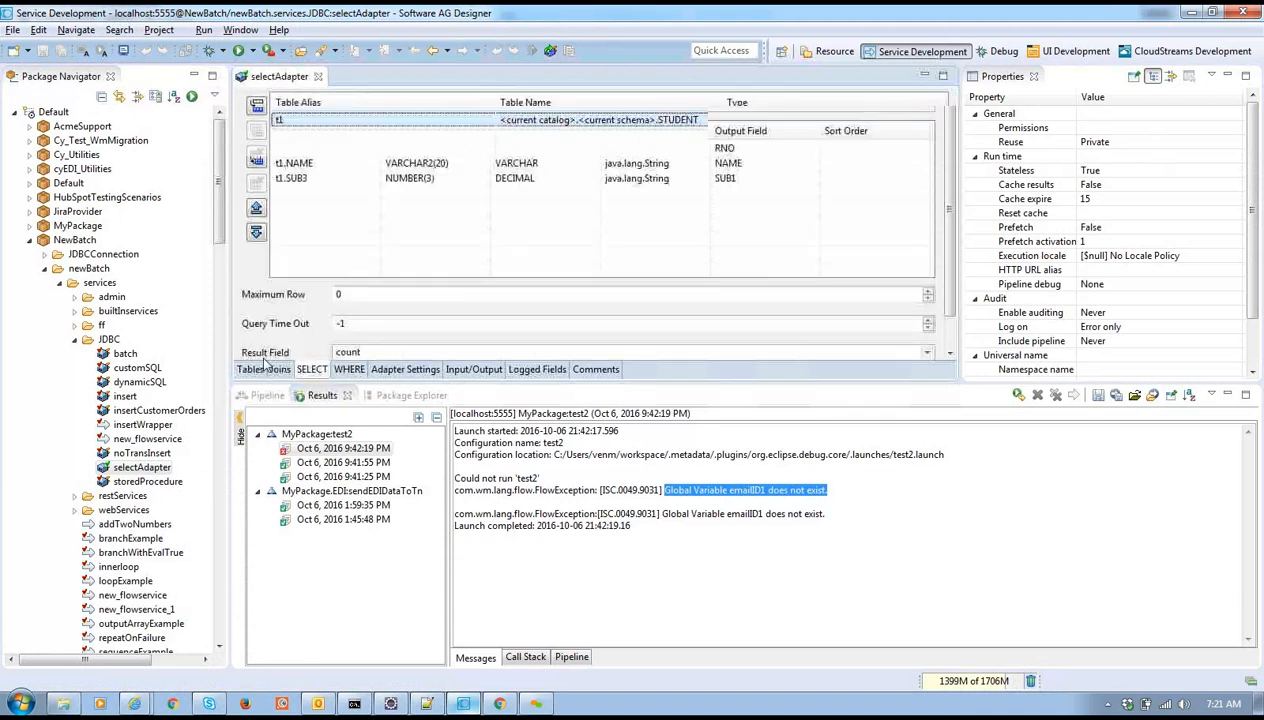
Run selectAdapter and enlarge the results to see STUDENT rows with RNO, NAME and SUB1
left_click(249, 50)
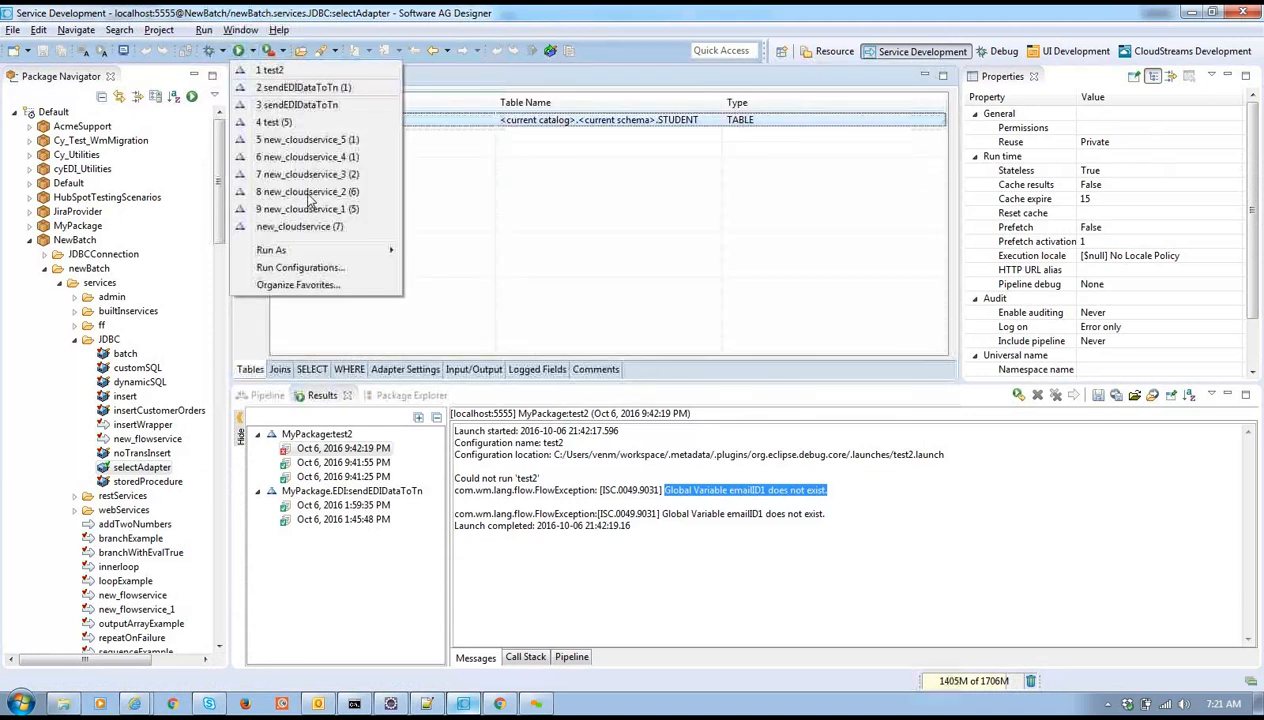
mouse_move(365, 250)
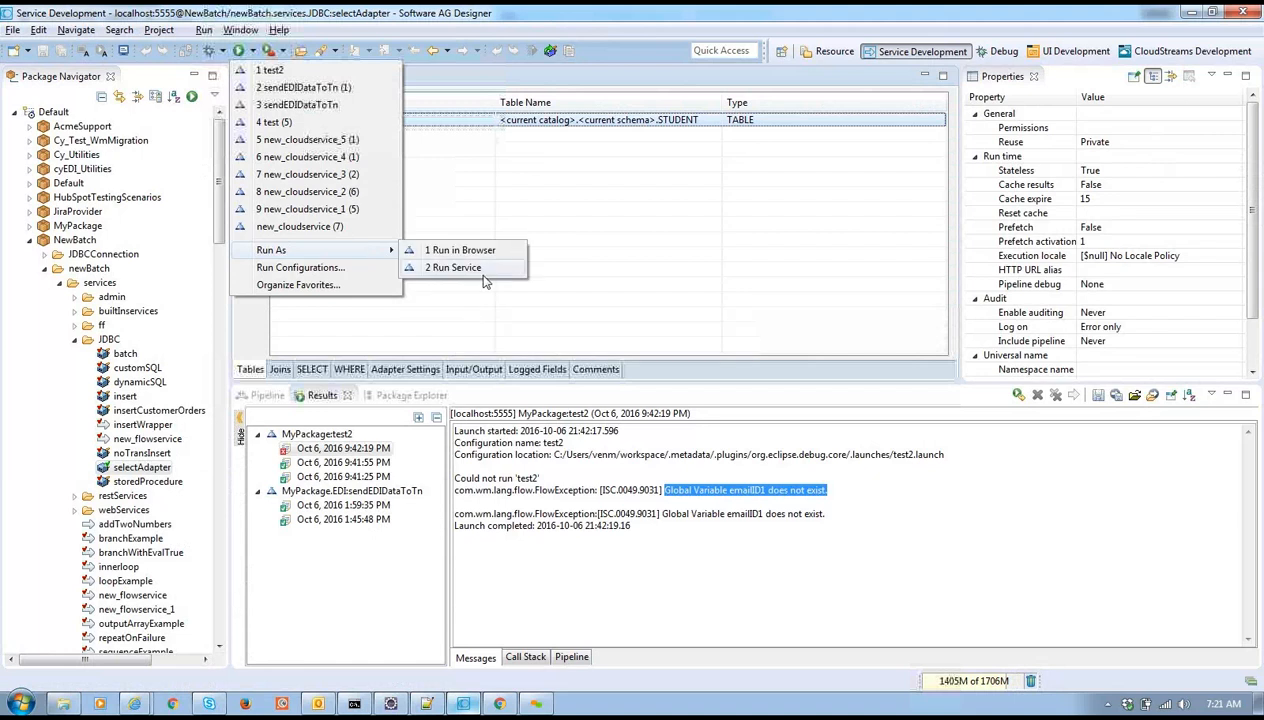
left_click(490, 268)
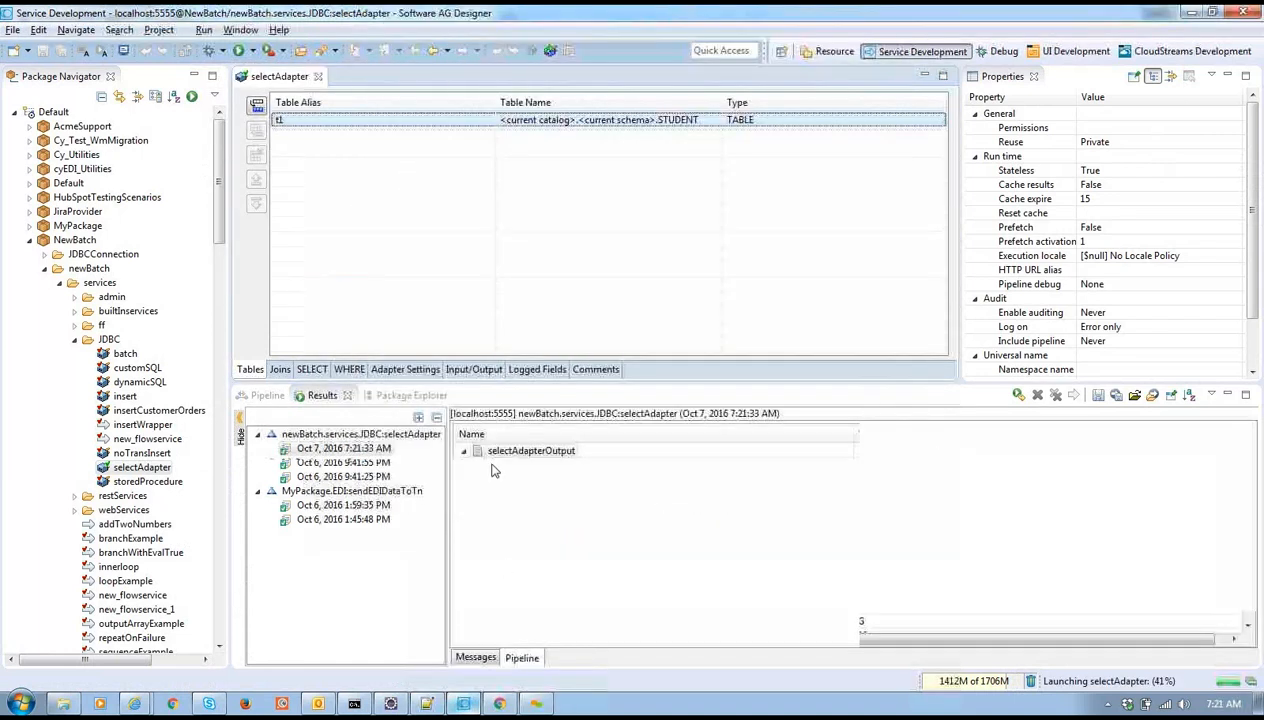
left_click_drag(479, 383, 479, 220)
left_click(488, 338)
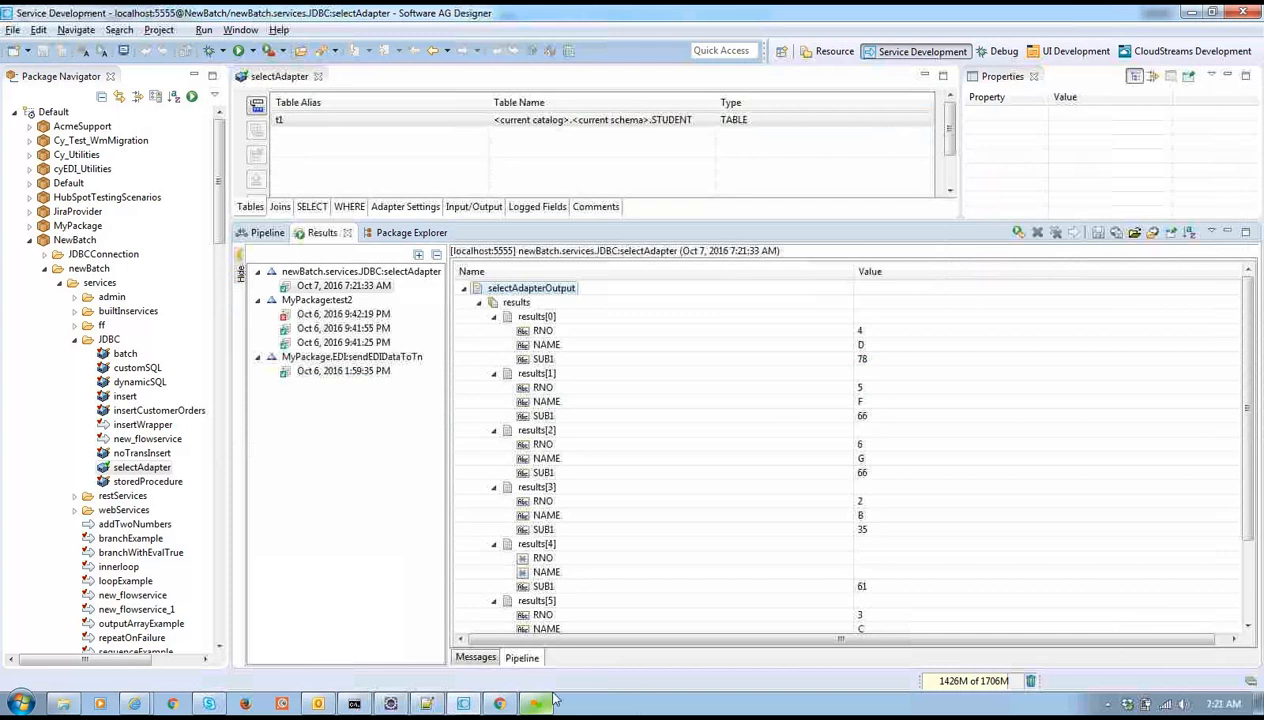
left_click(500, 704)
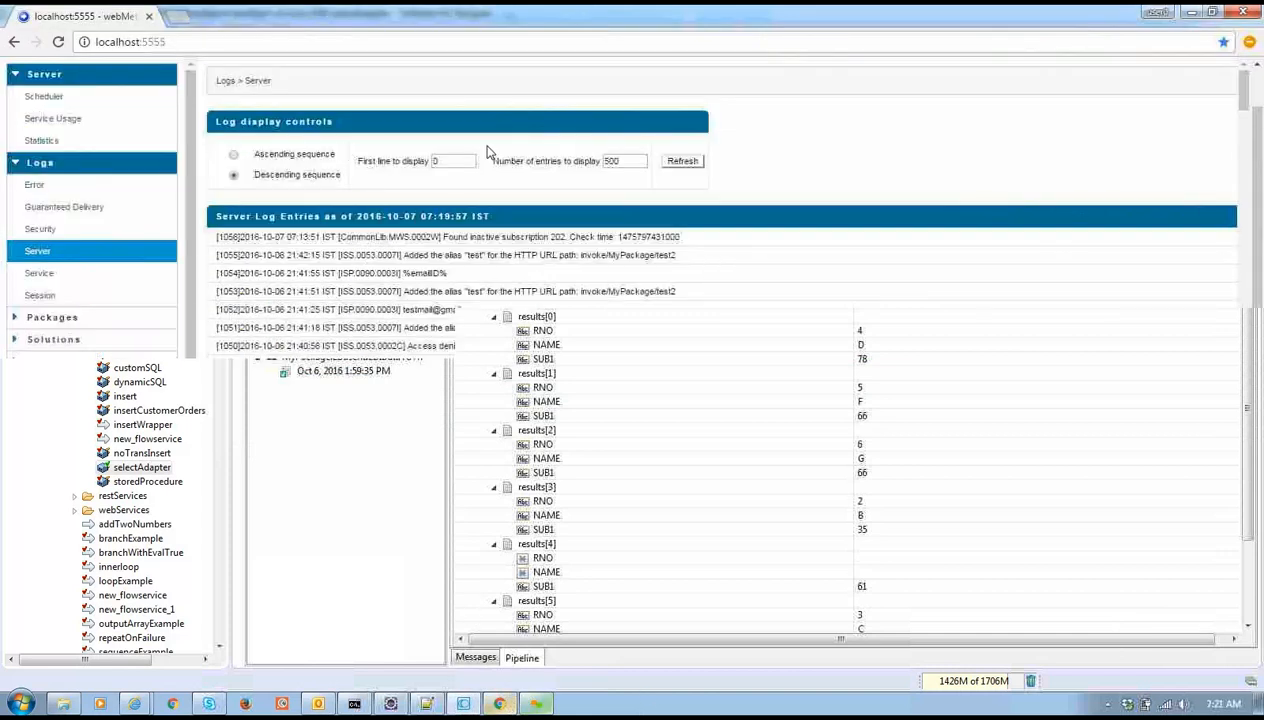
Refresh the Server log to show entries up to 07:21:44, briefly glancing at Designer
left_click(88, 254)
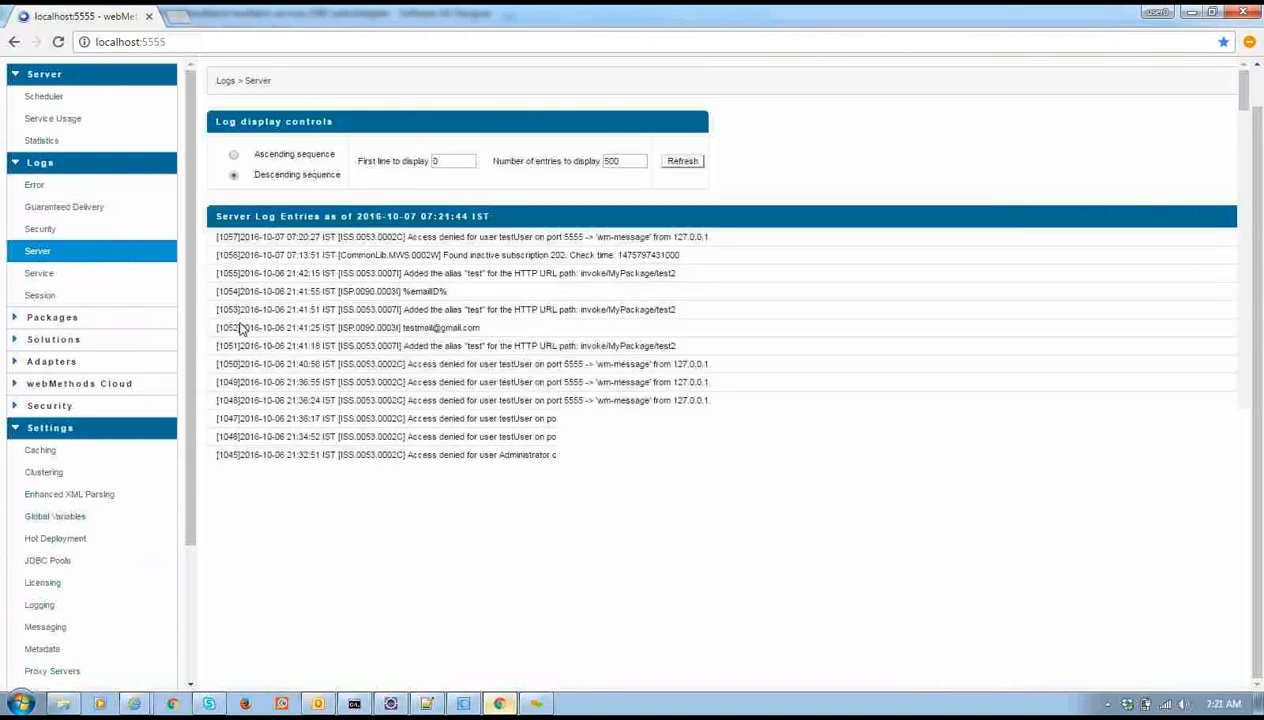
scroll(180, 262, "down", 1)
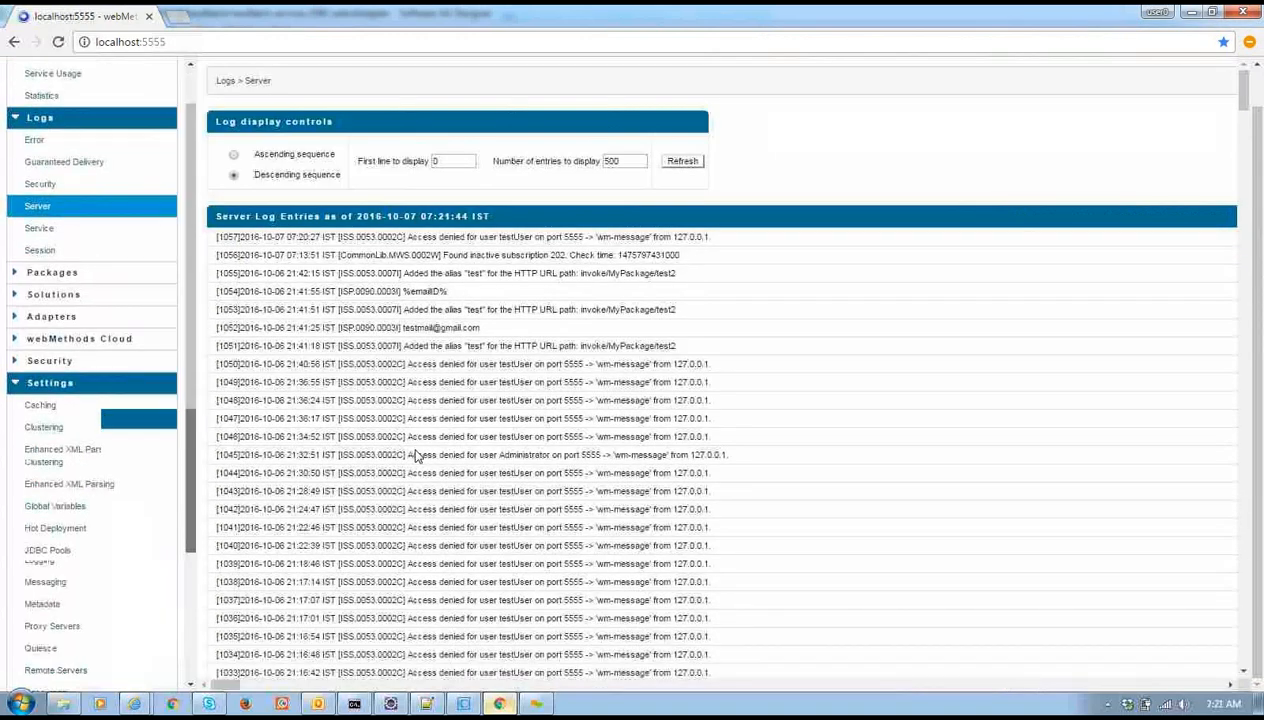
left_click(464, 704)
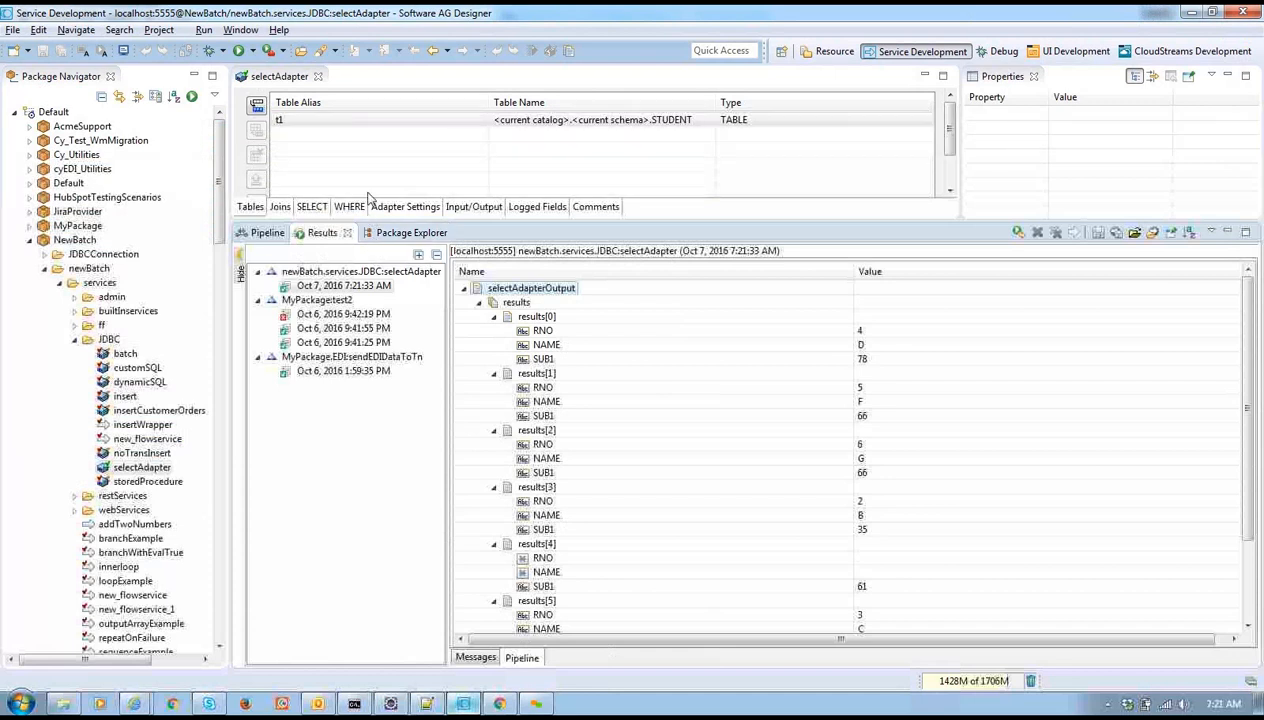
left_click(500, 704)
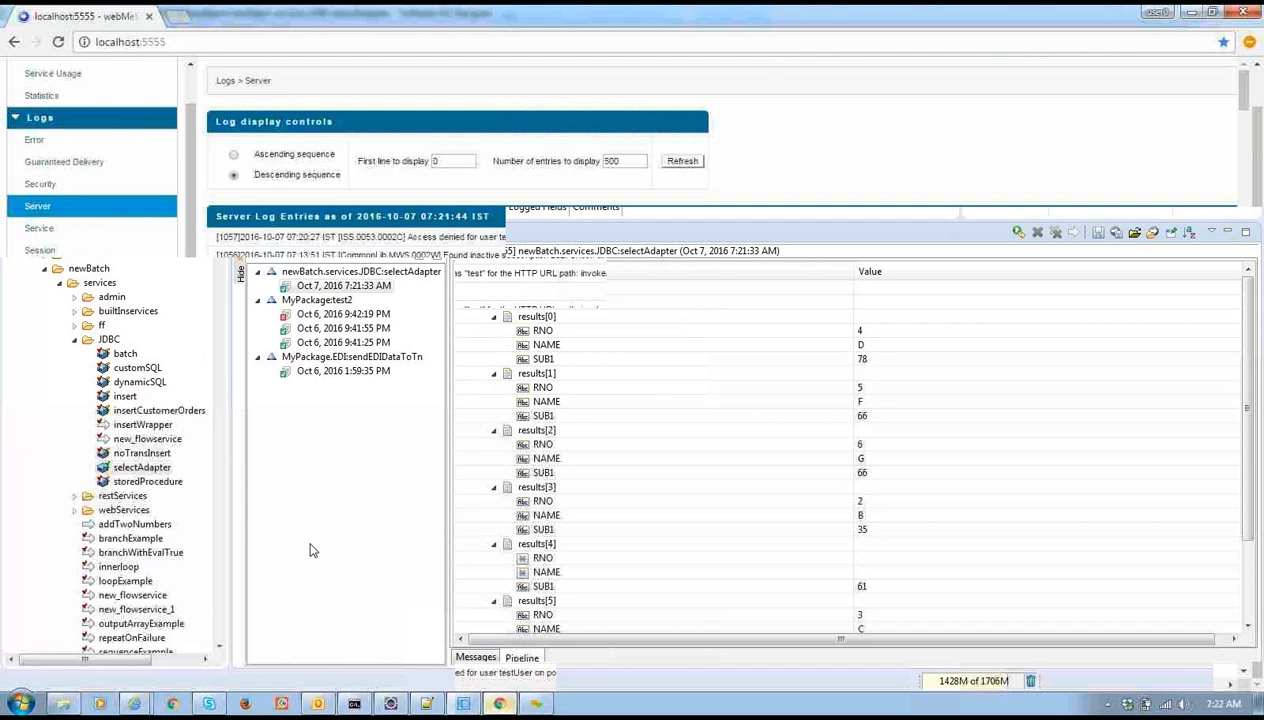
left_click_drag(189, 430, 177, 670)
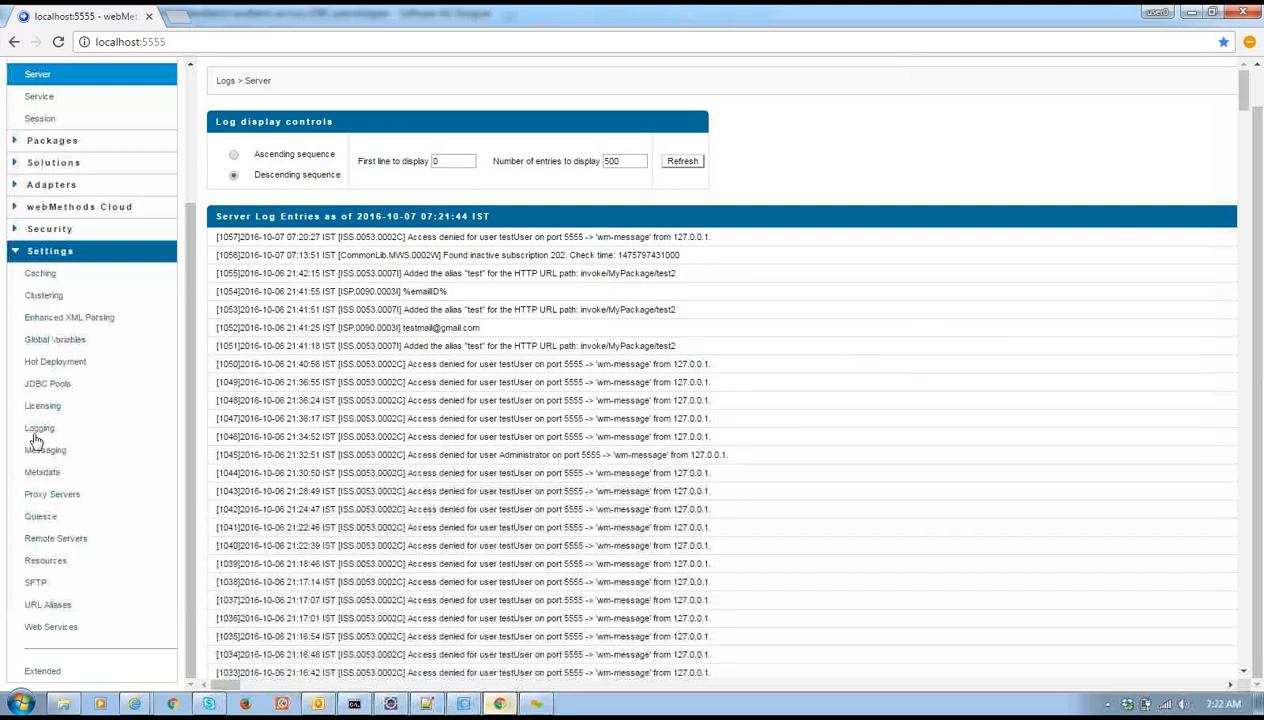
Edit the Server Logger and expand its Integration Server facilities
left_click(112, 430)
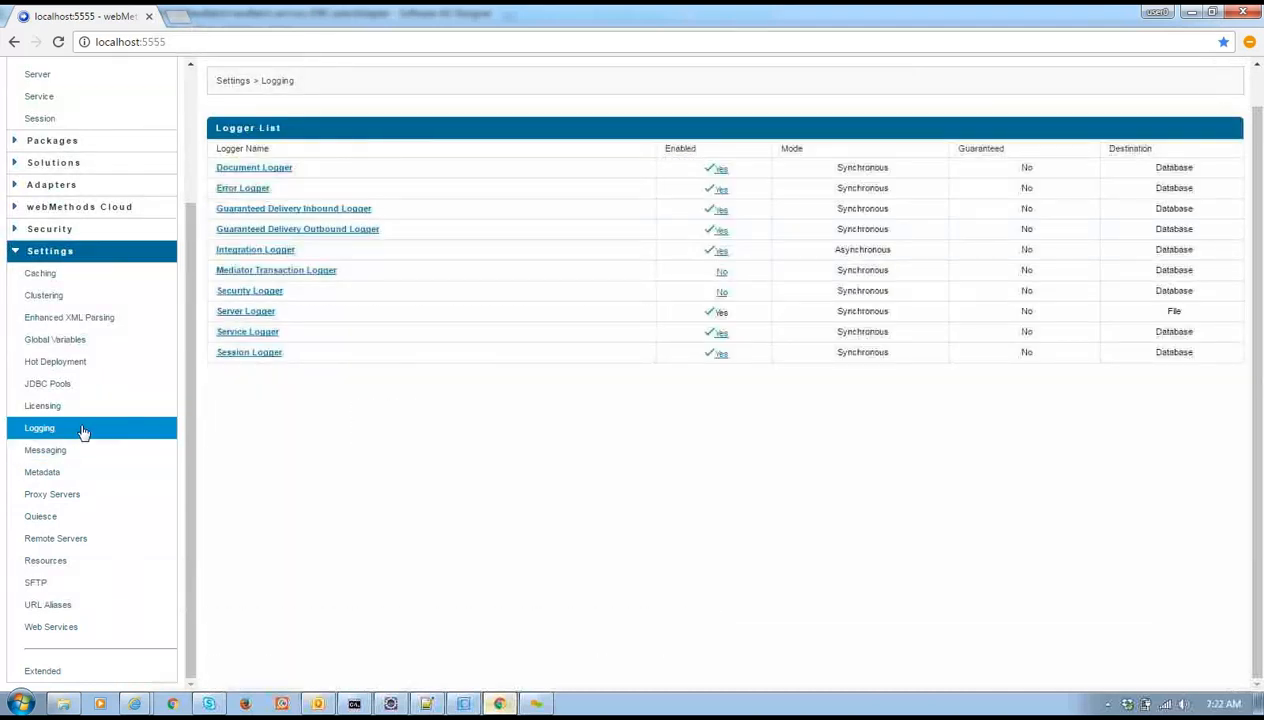
left_click(258, 313)
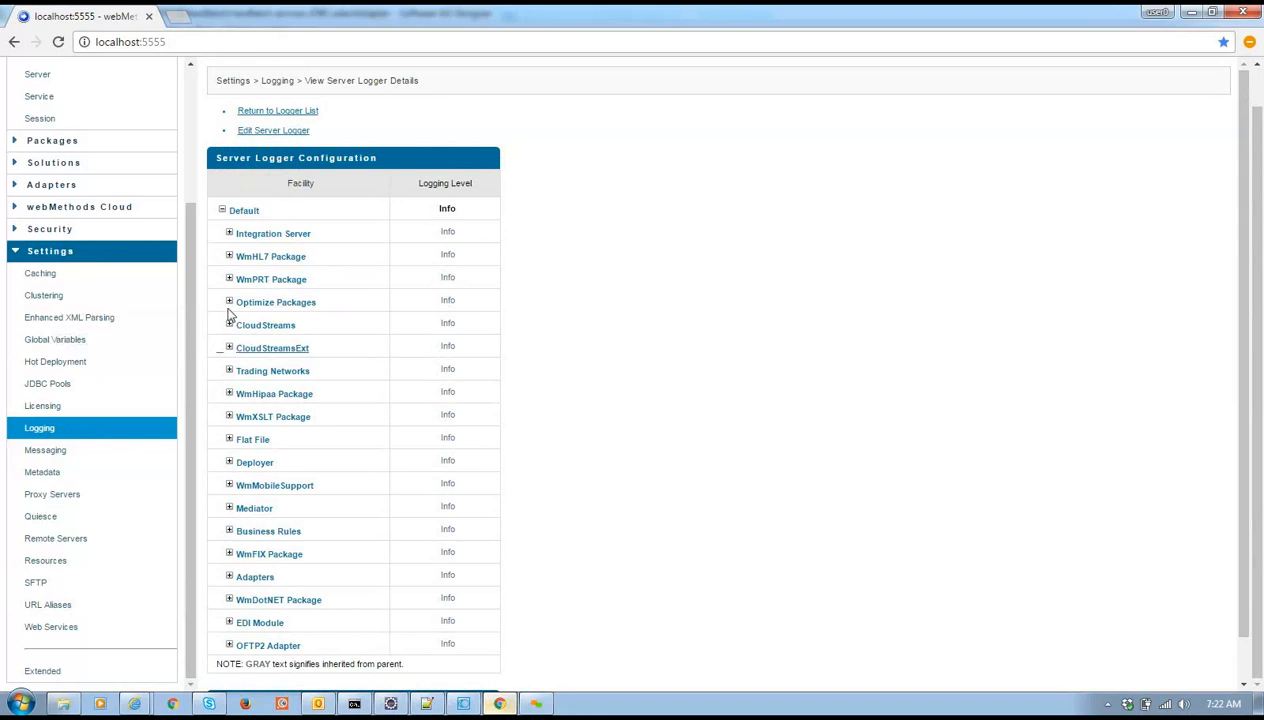
left_click(268, 133)
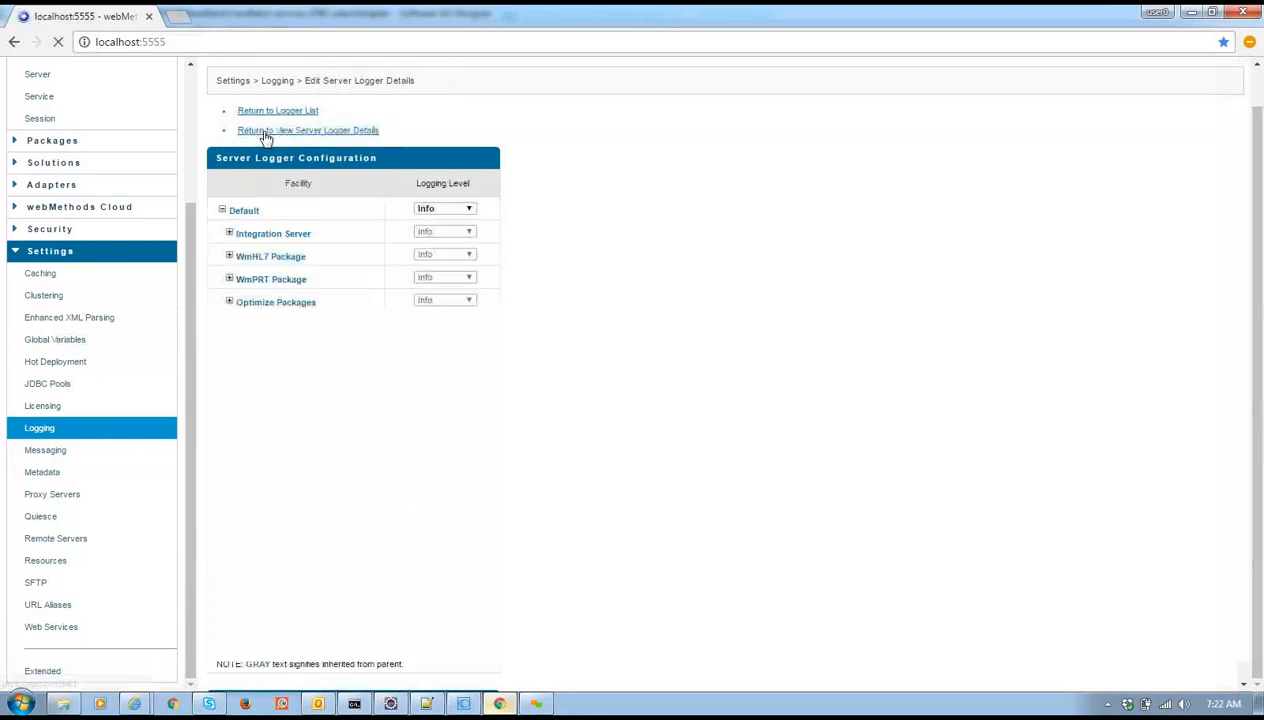
left_click(229, 234)
Set 0114 Adapter Runtime to Trace and save the logger changes
scroll(460, 327, "down", 6)
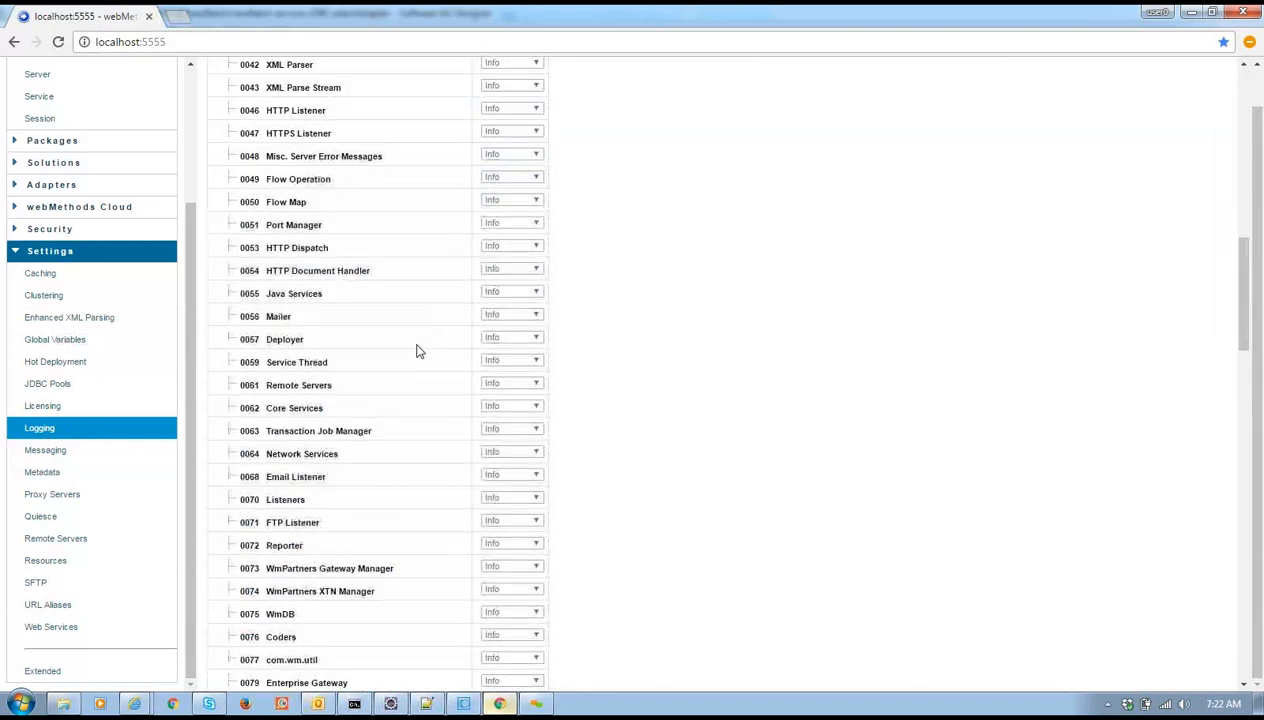
scroll(418, 350, "down", 5)
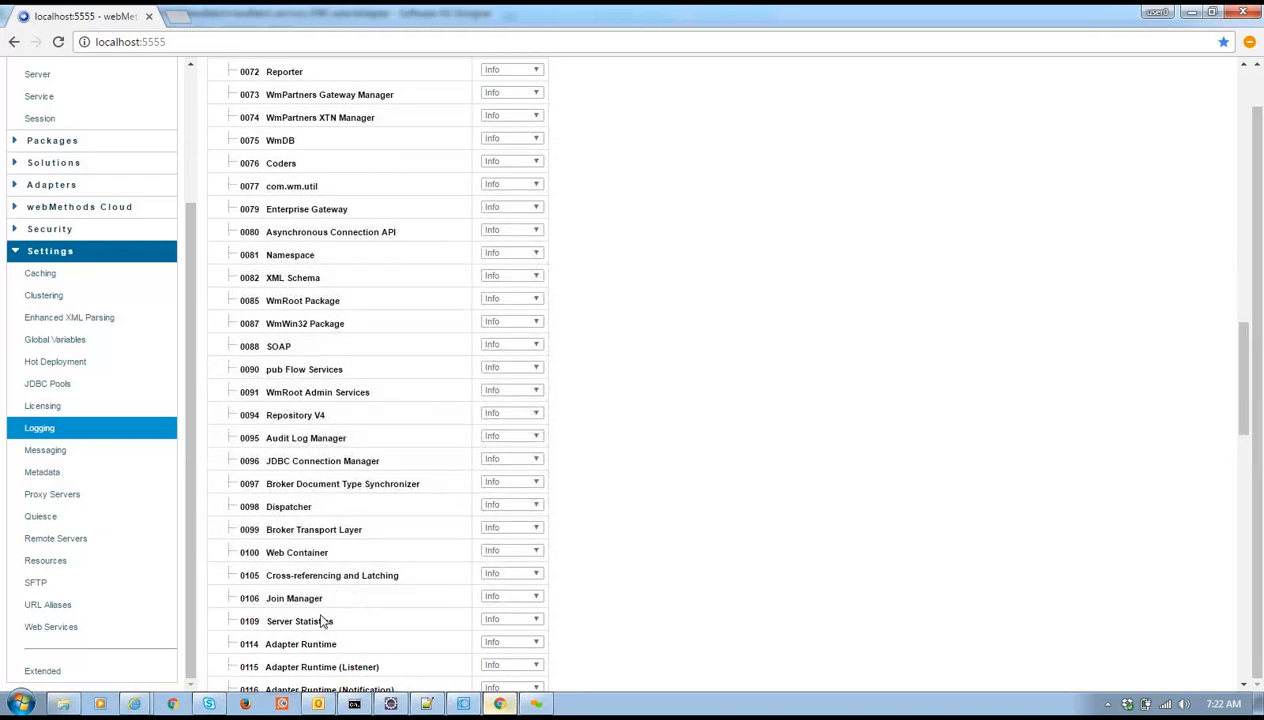
scroll(326, 625, "down", 2)
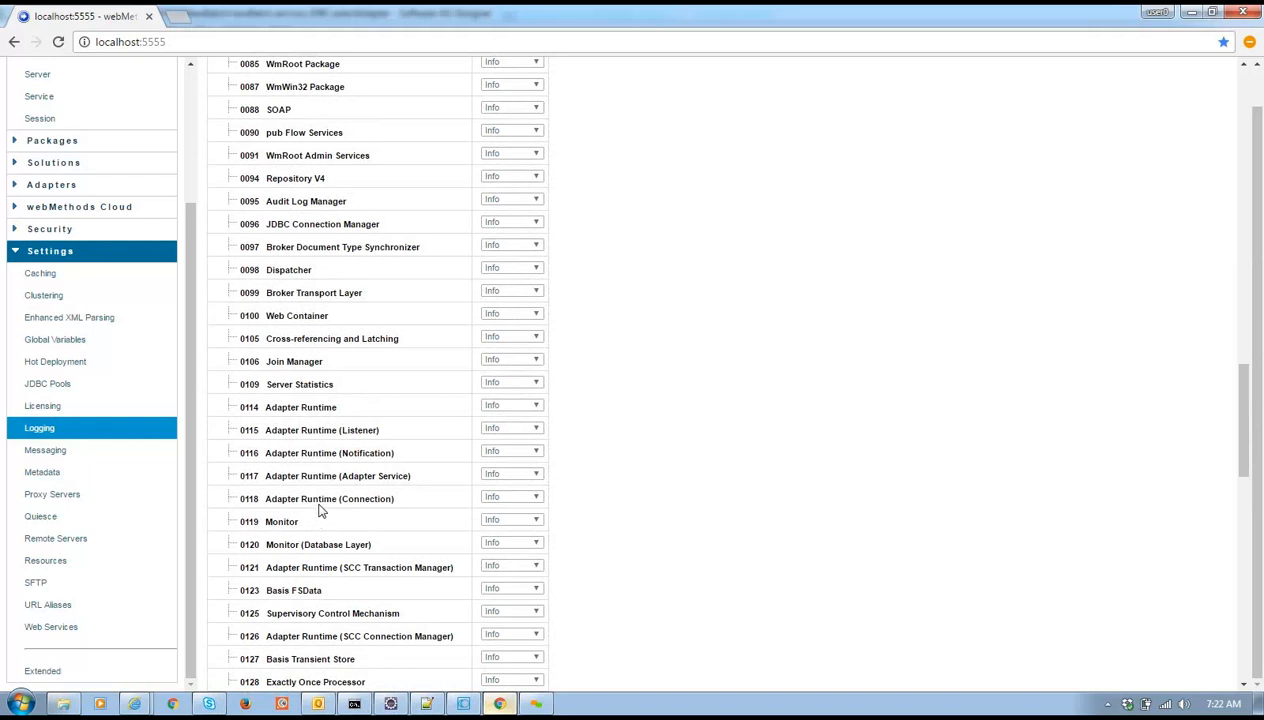
double_click(320, 407)
left_click(506, 408)
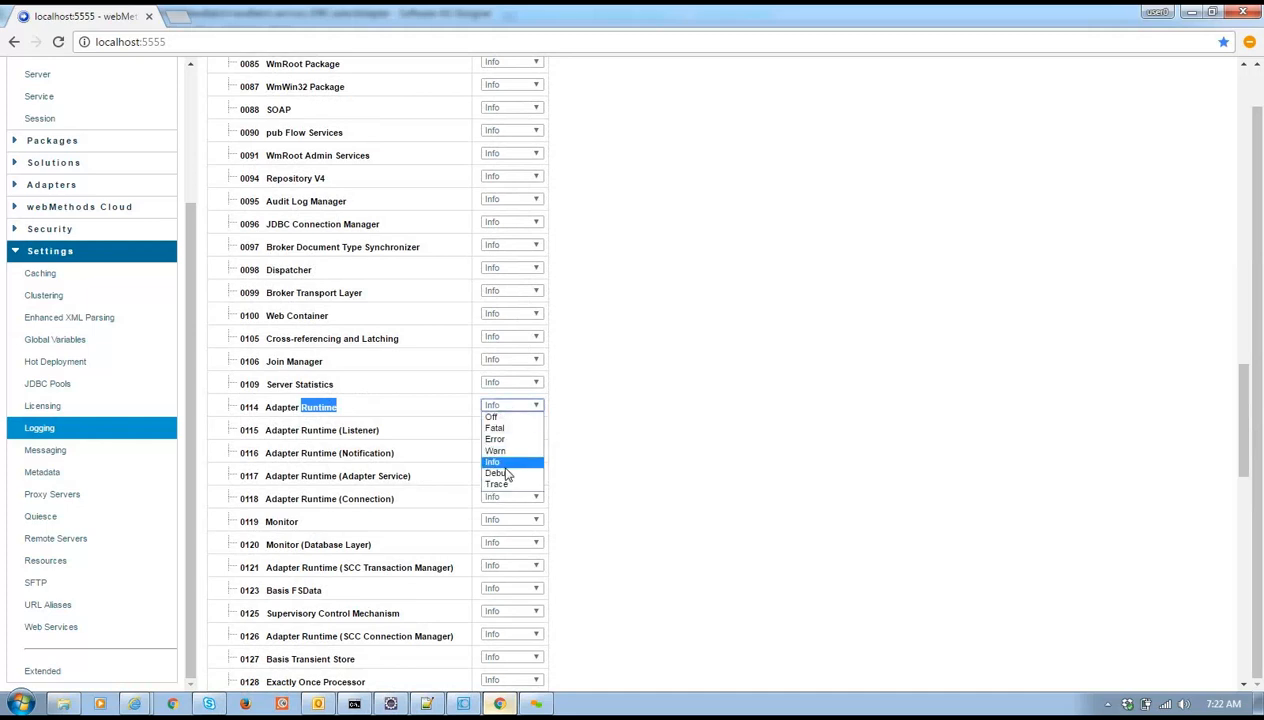
left_click(263, 407)
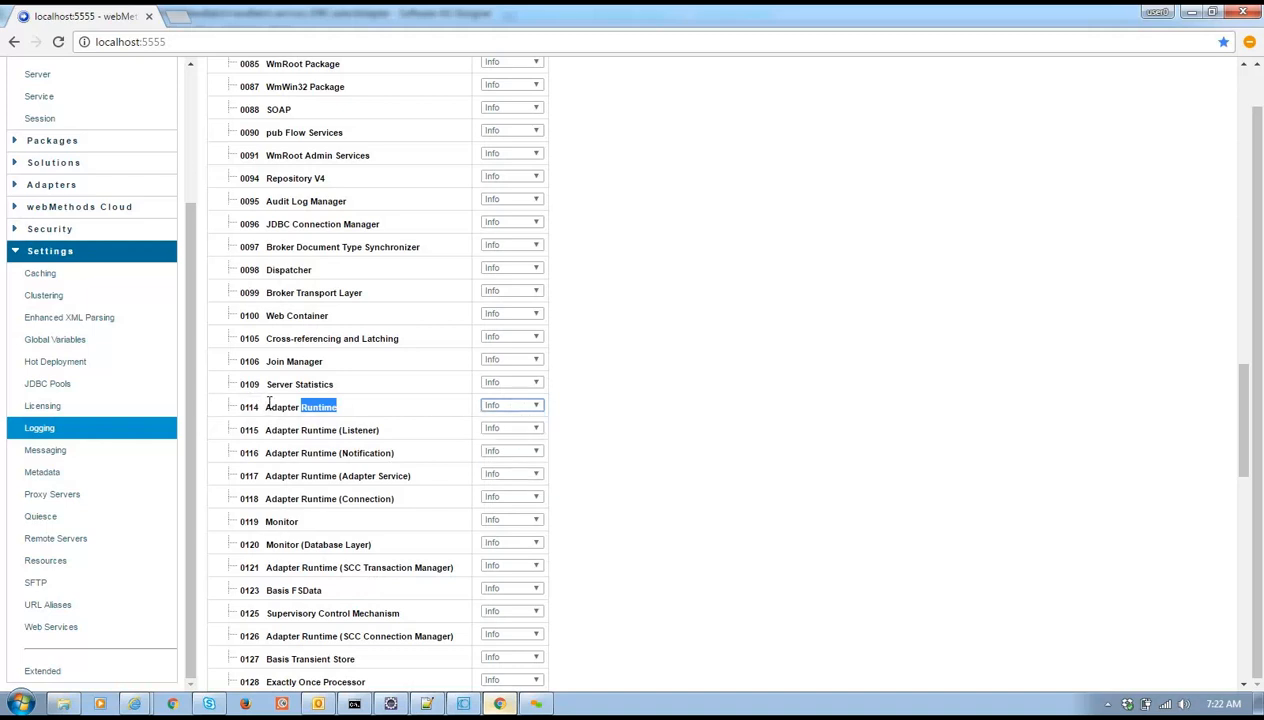
left_click(527, 405)
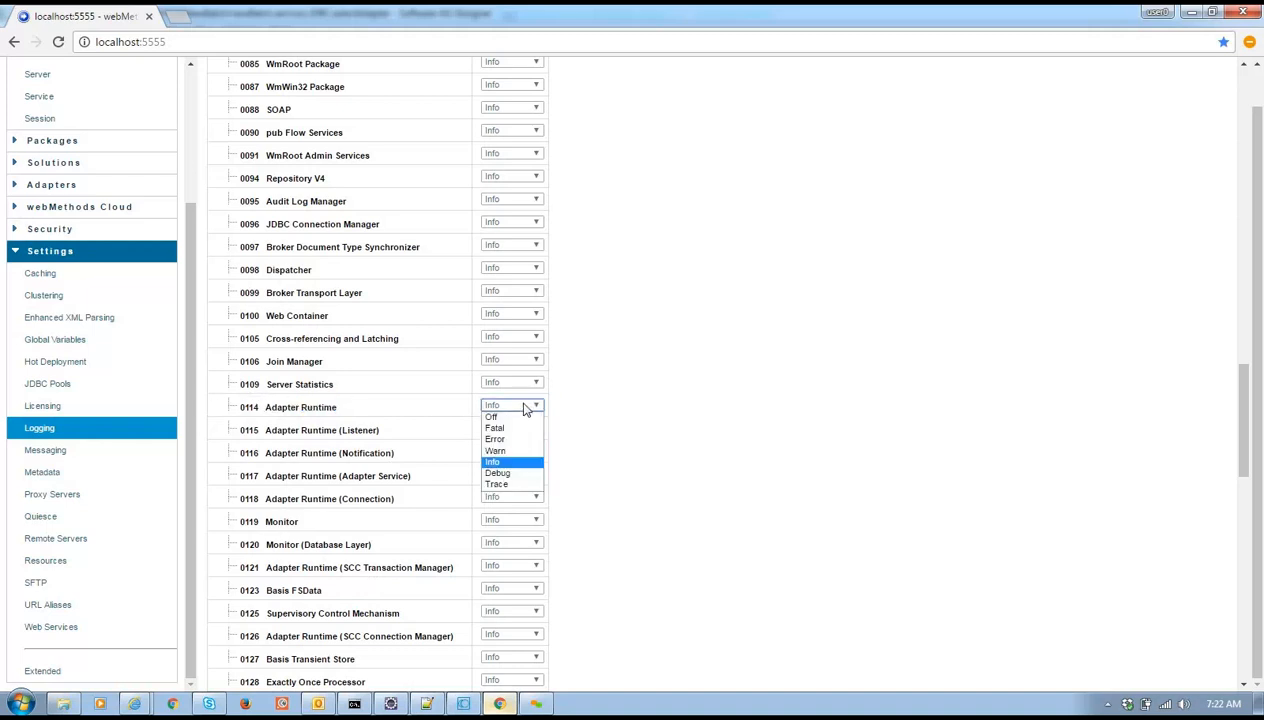
left_click(505, 485)
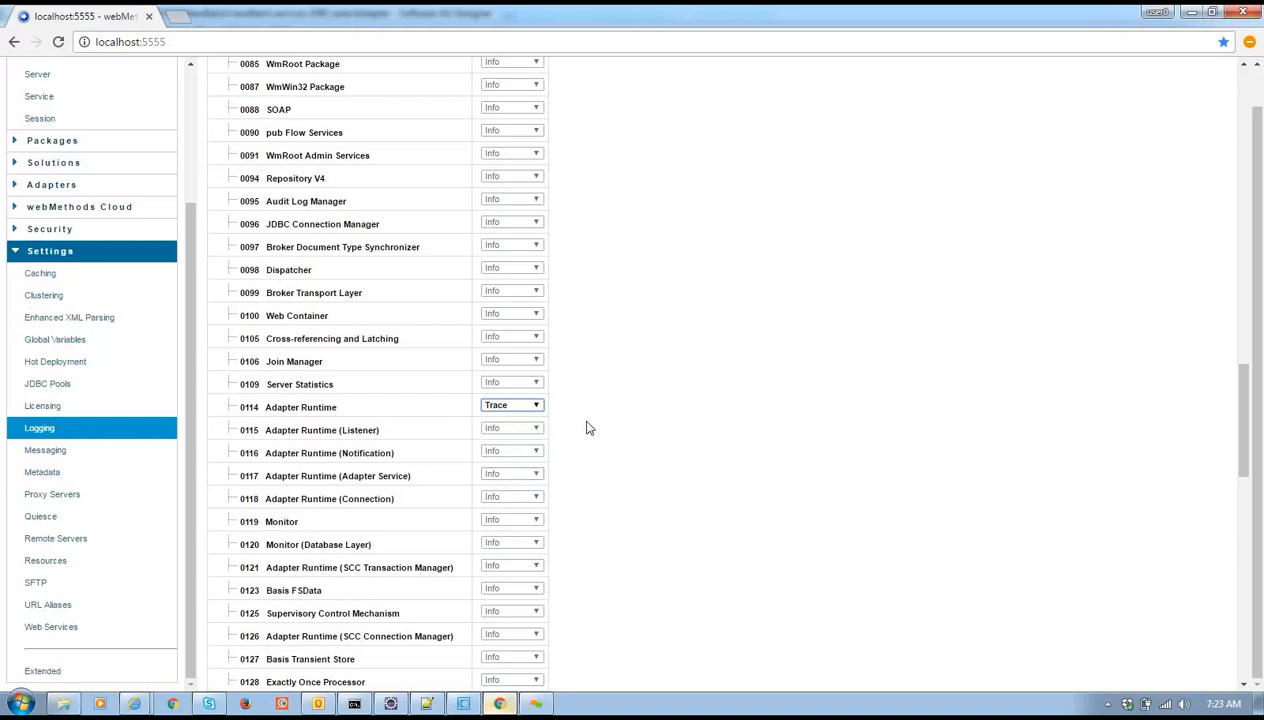
scroll(588, 428, "down", 10)
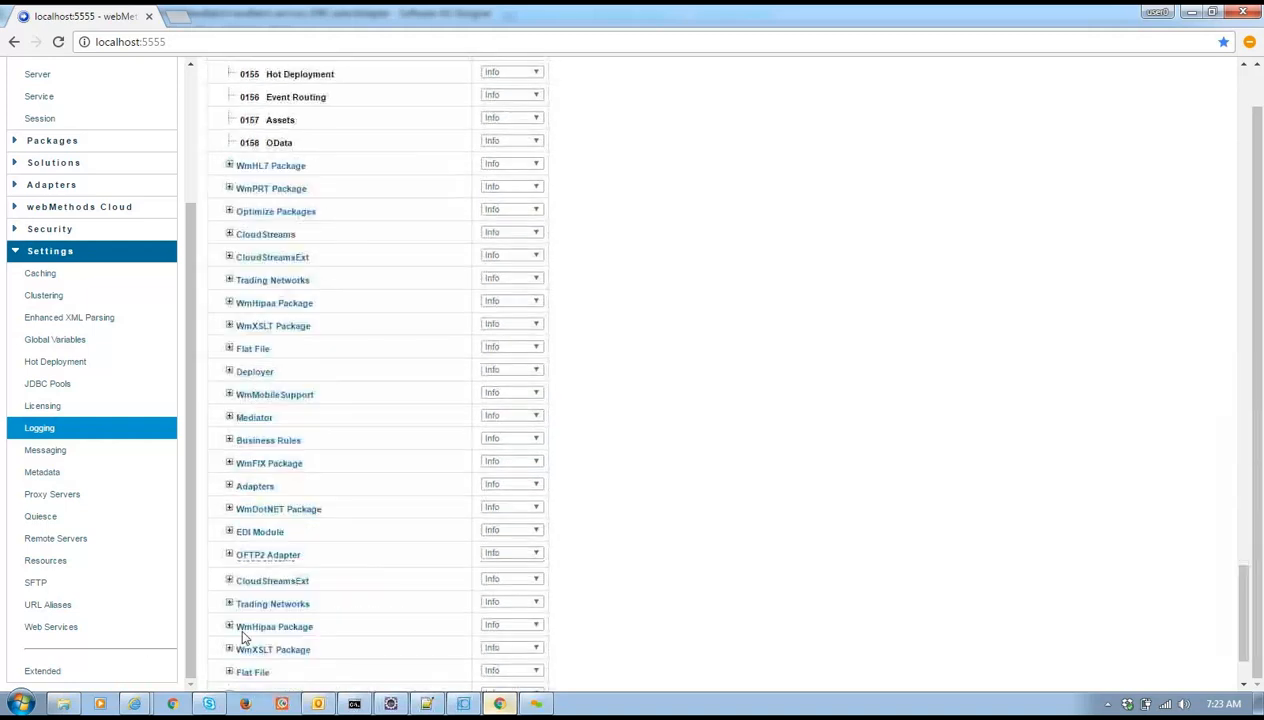
scroll(243, 637, "down", 3)
left_click(245, 671)
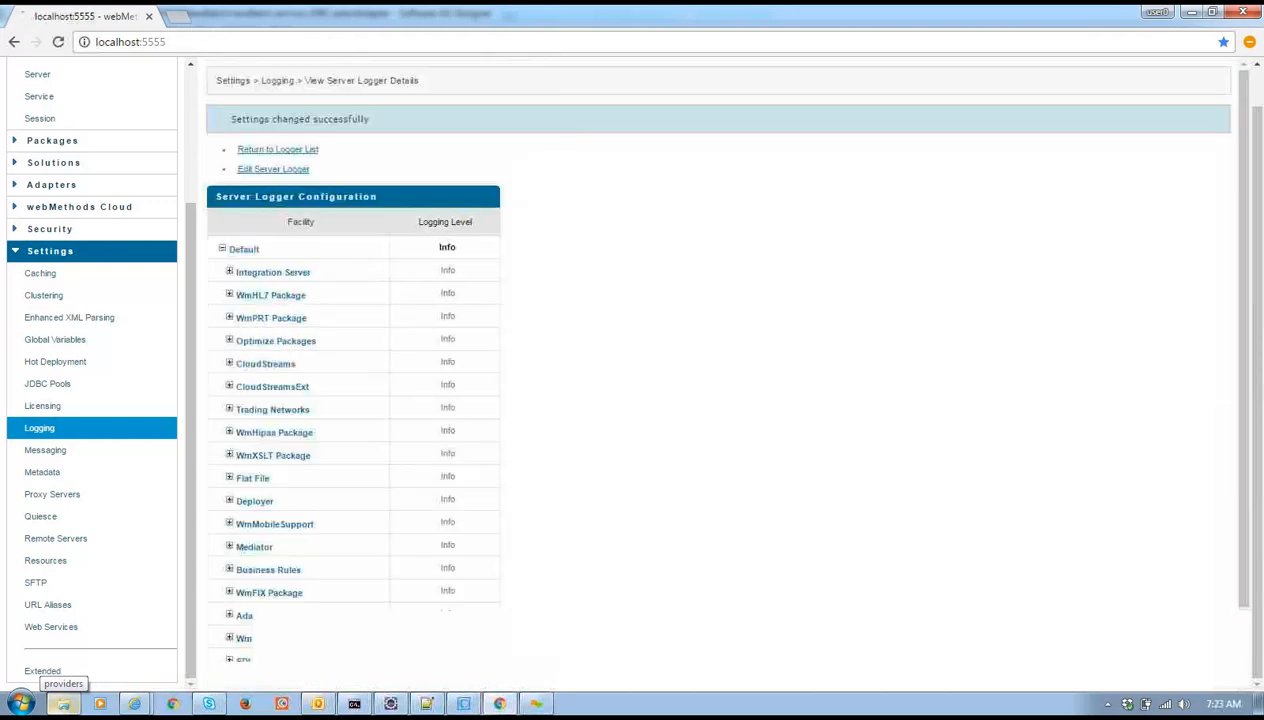
Run selectAdapter again with empty input, producing a 7:23:20 AM result, then return to the browser
left_click(467, 703)
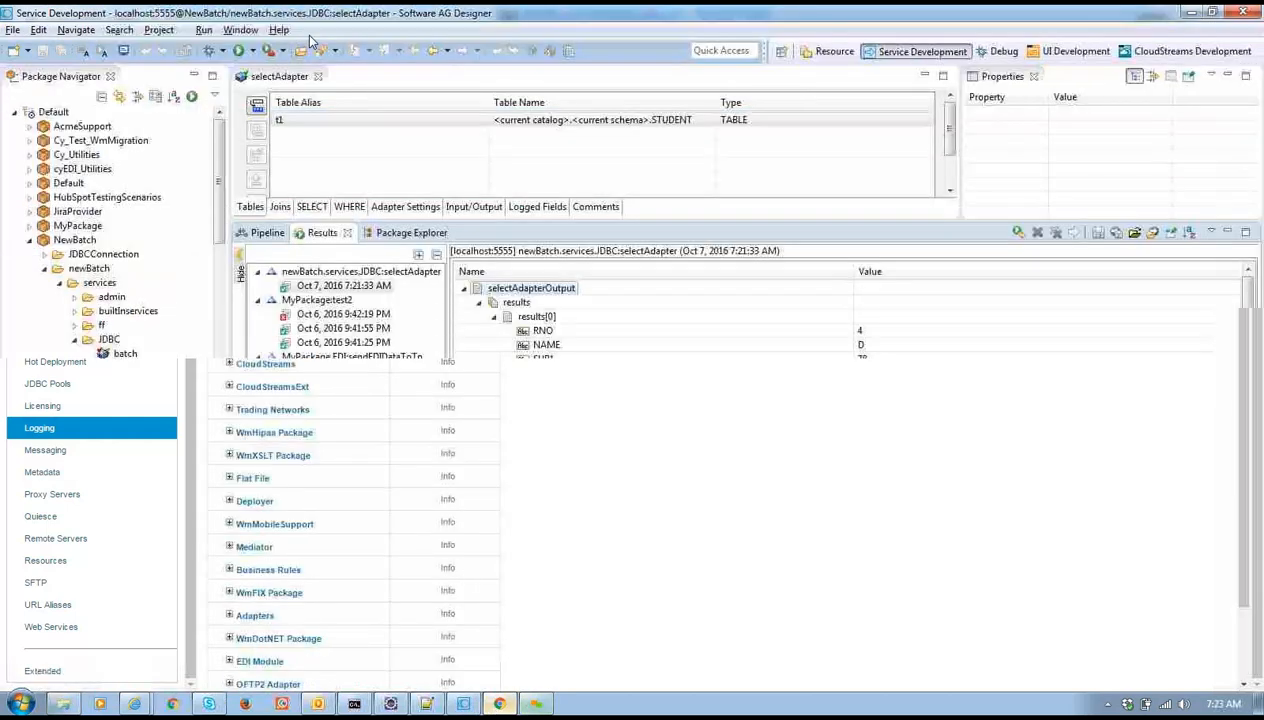
left_click(251, 50)
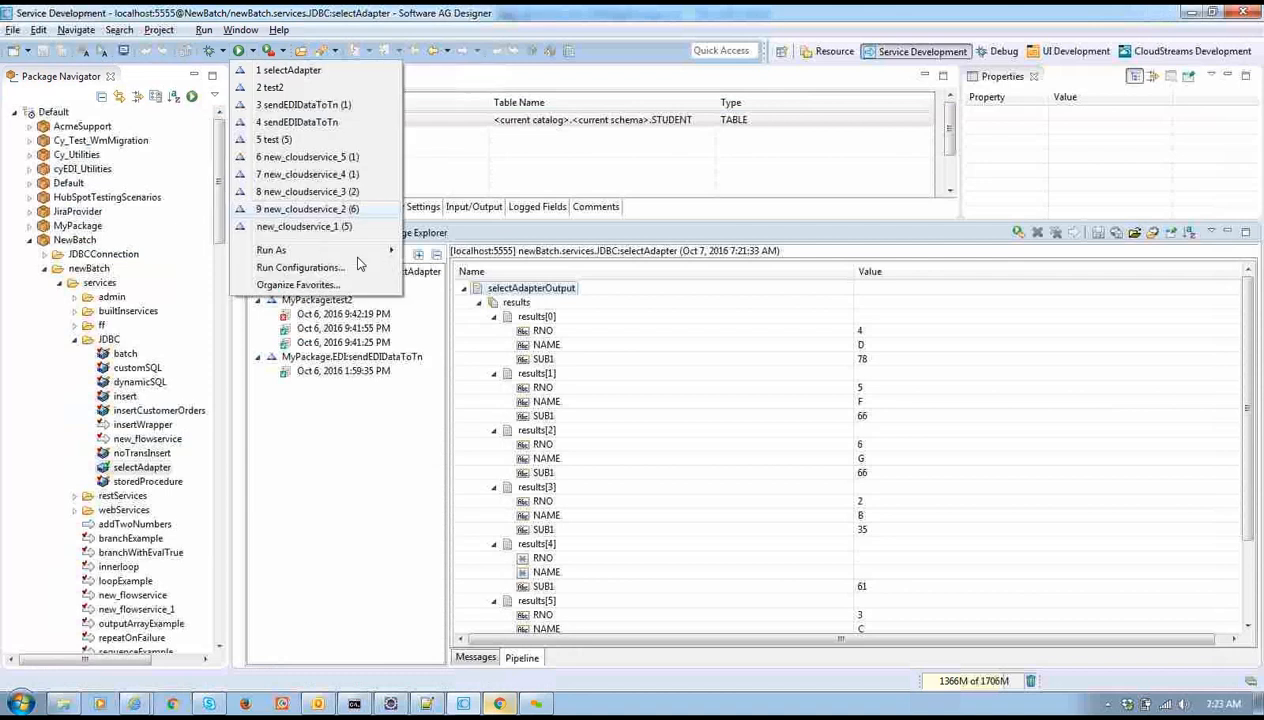
mouse_move(370, 250)
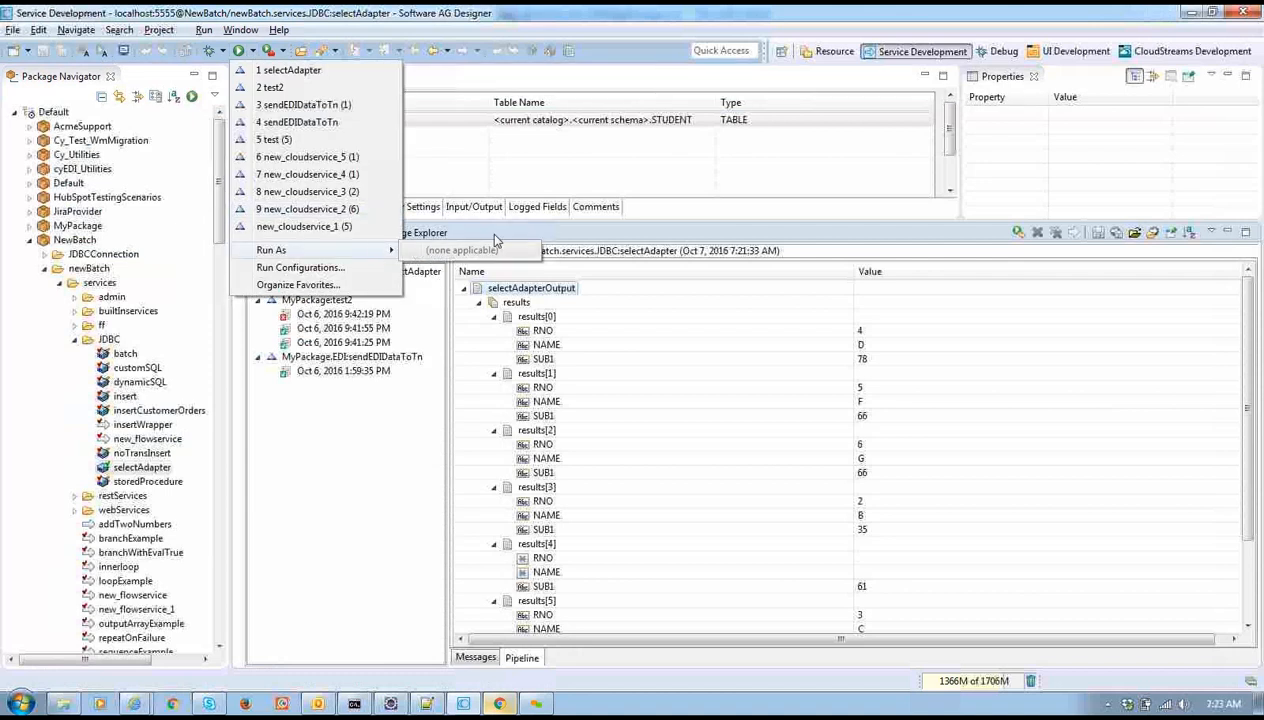
left_click(252, 72)
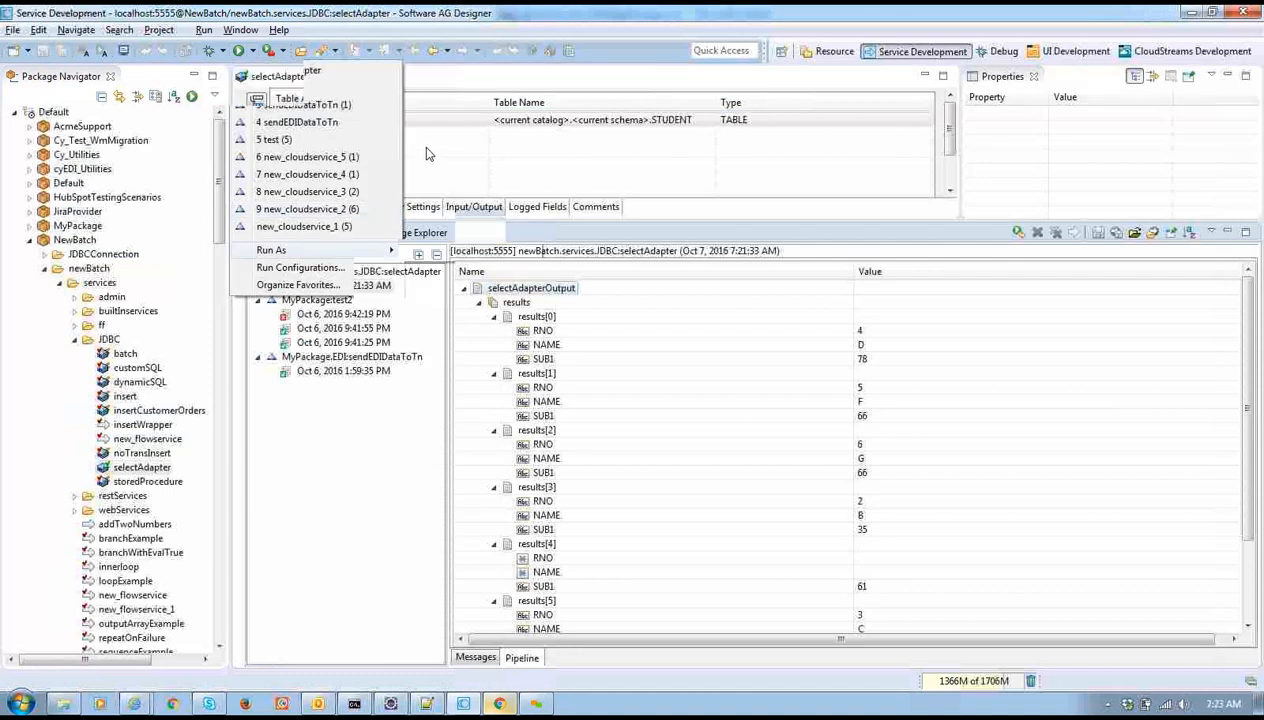
left_click(254, 51)
mouse_move(355, 250)
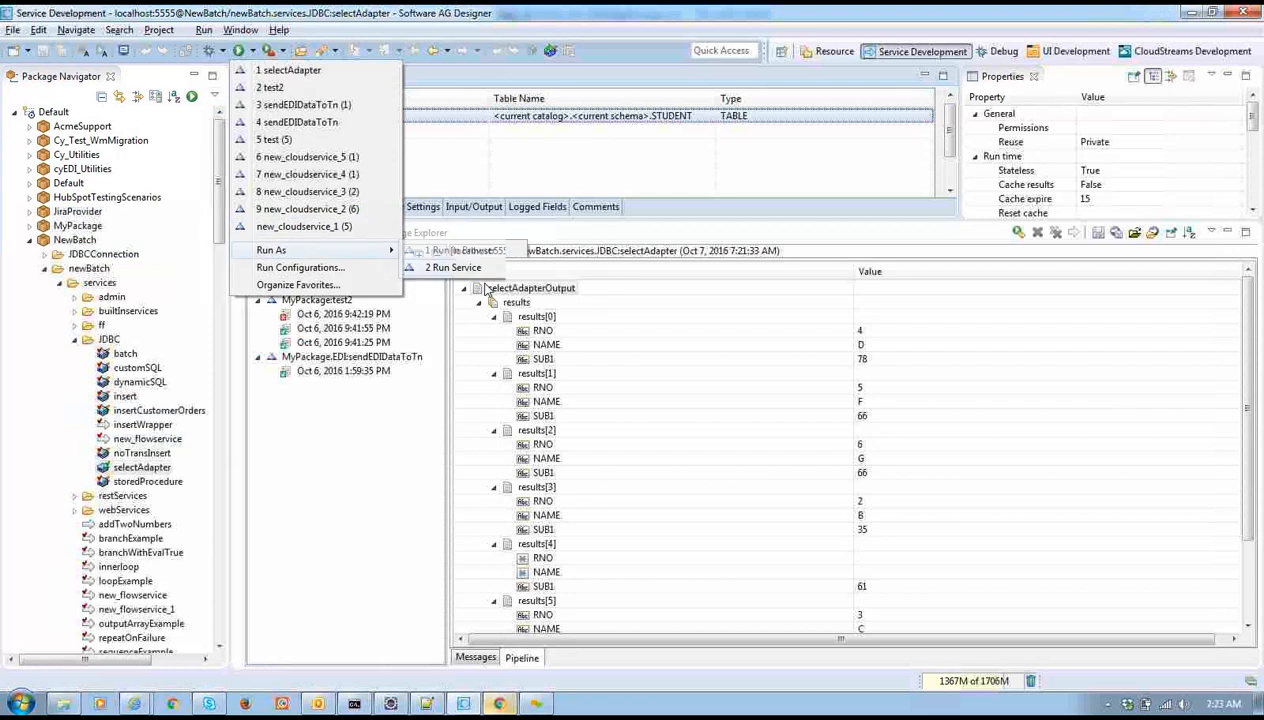
left_click(476, 267)
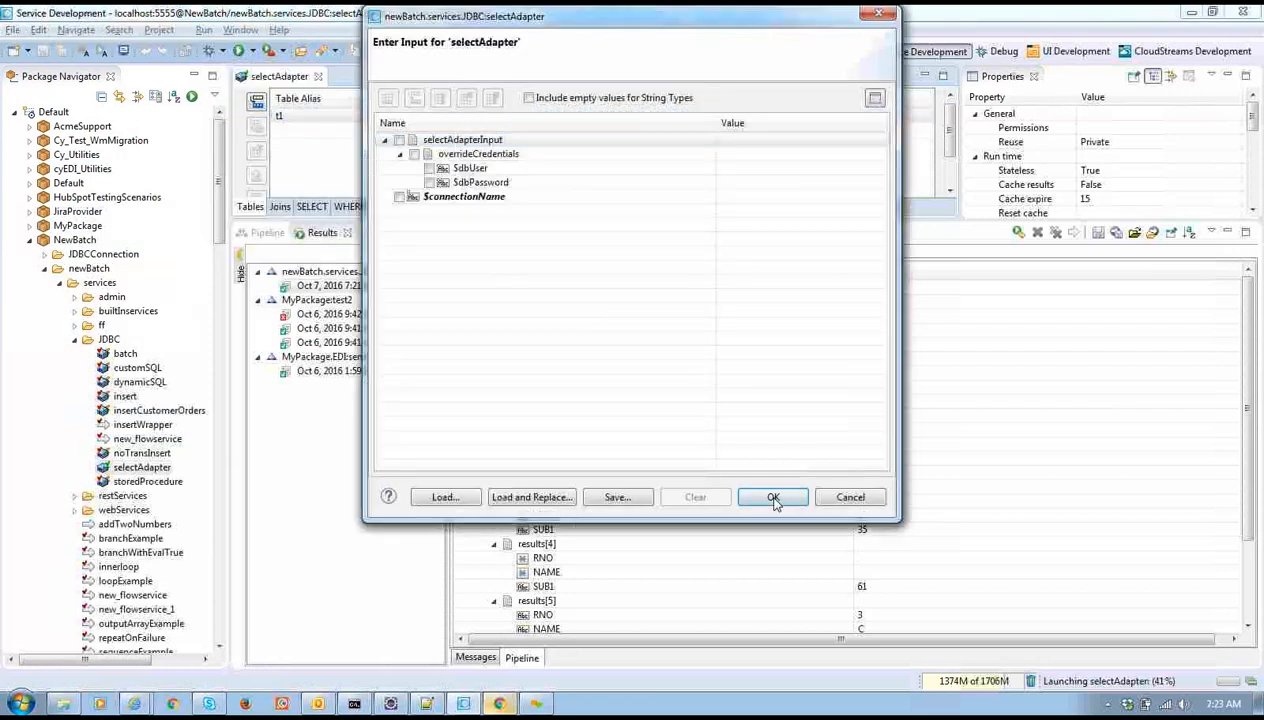
left_click(773, 497)
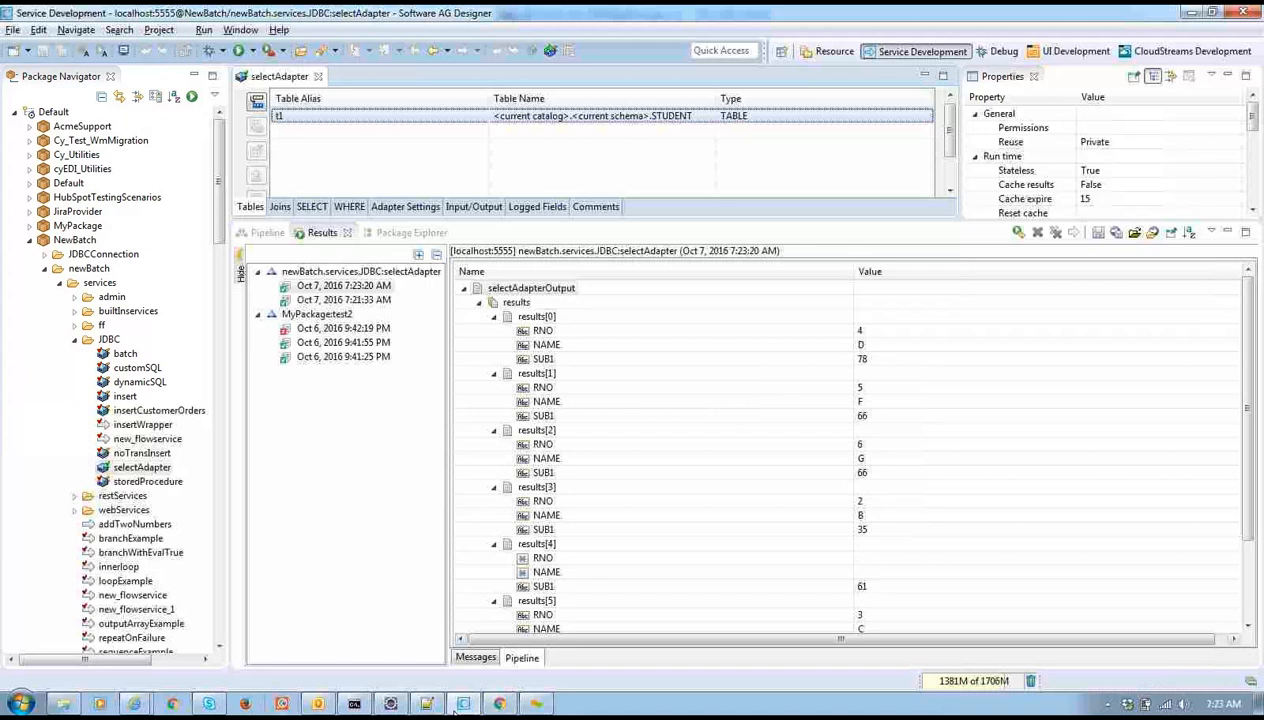
left_click(499, 703)
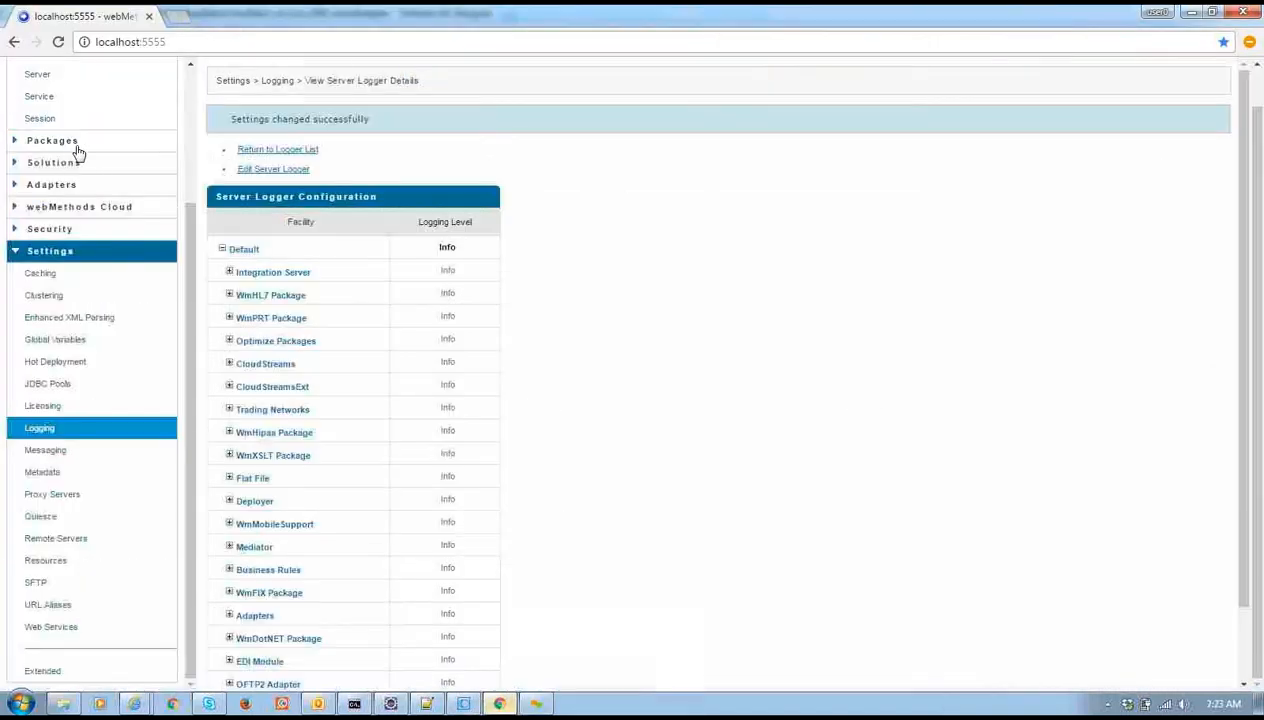
Scroll through the Server log as of 07:23:30, with entry 1057 newest
scroll(108, 213, "up", 3)
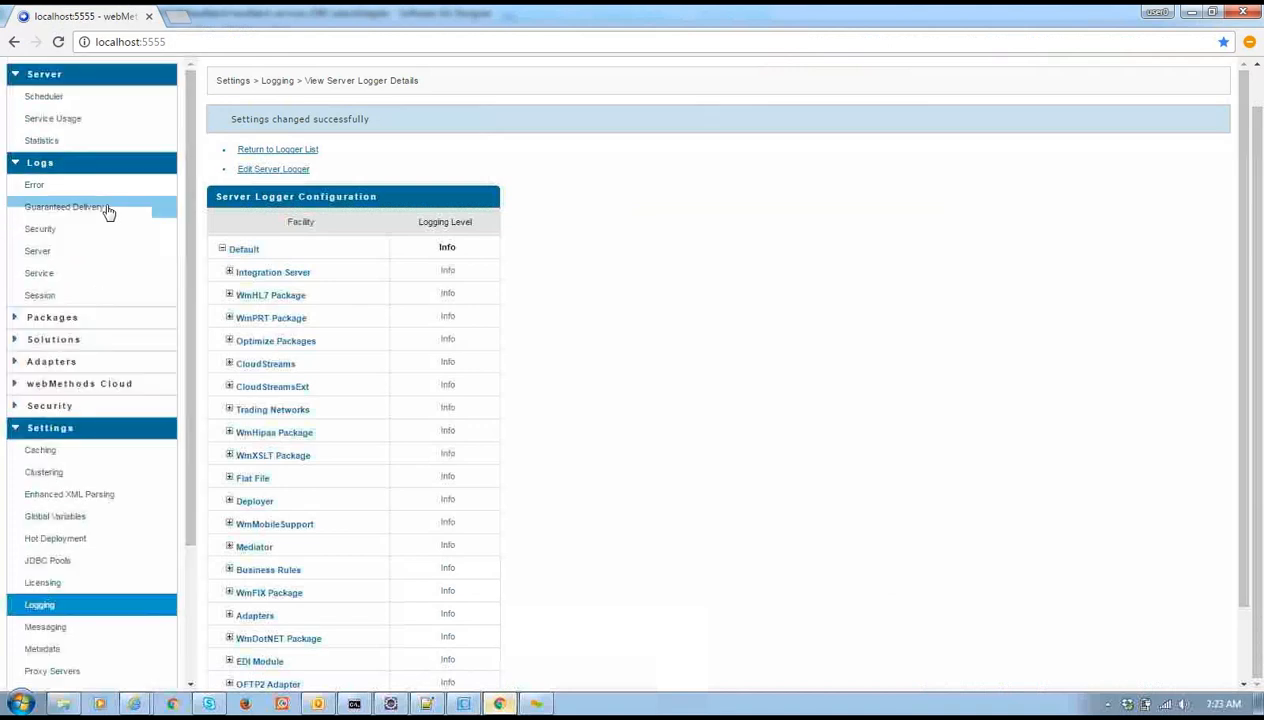
left_click(62, 252)
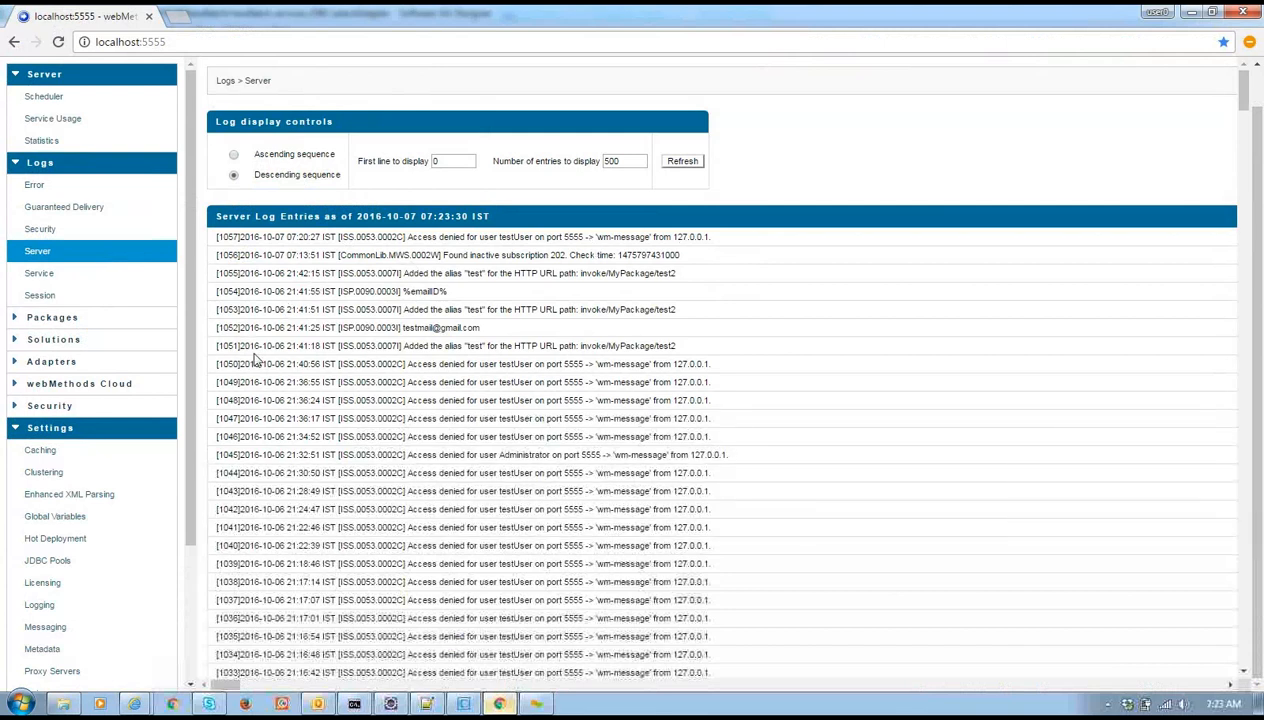
scroll(464, 285, "down", 3)
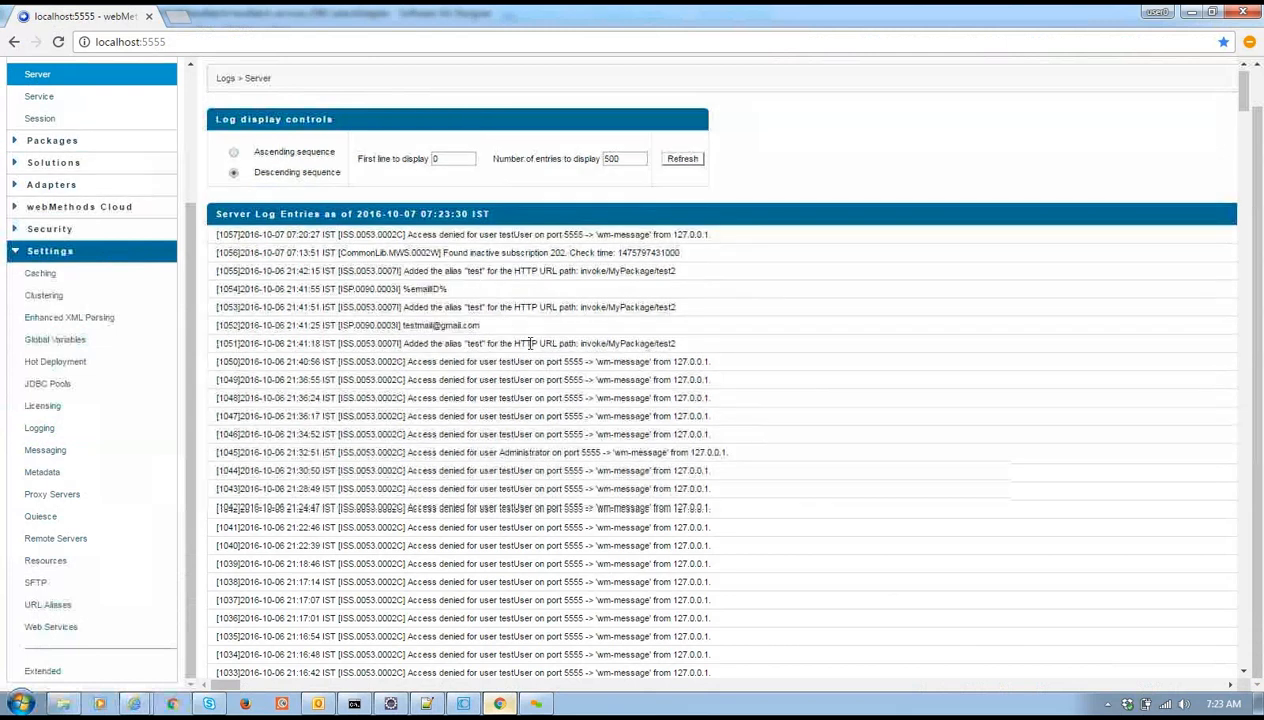
scroll(606, 420, "down", 7)
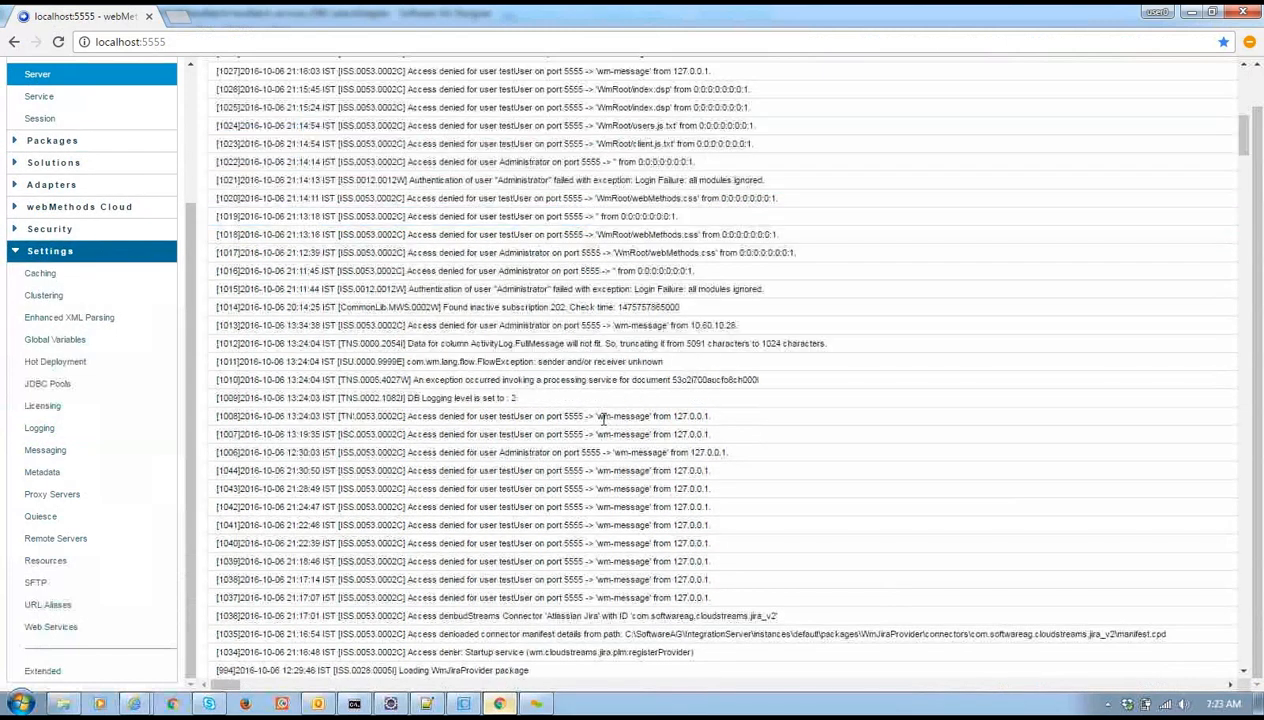
scroll(603, 420, "up", 7)
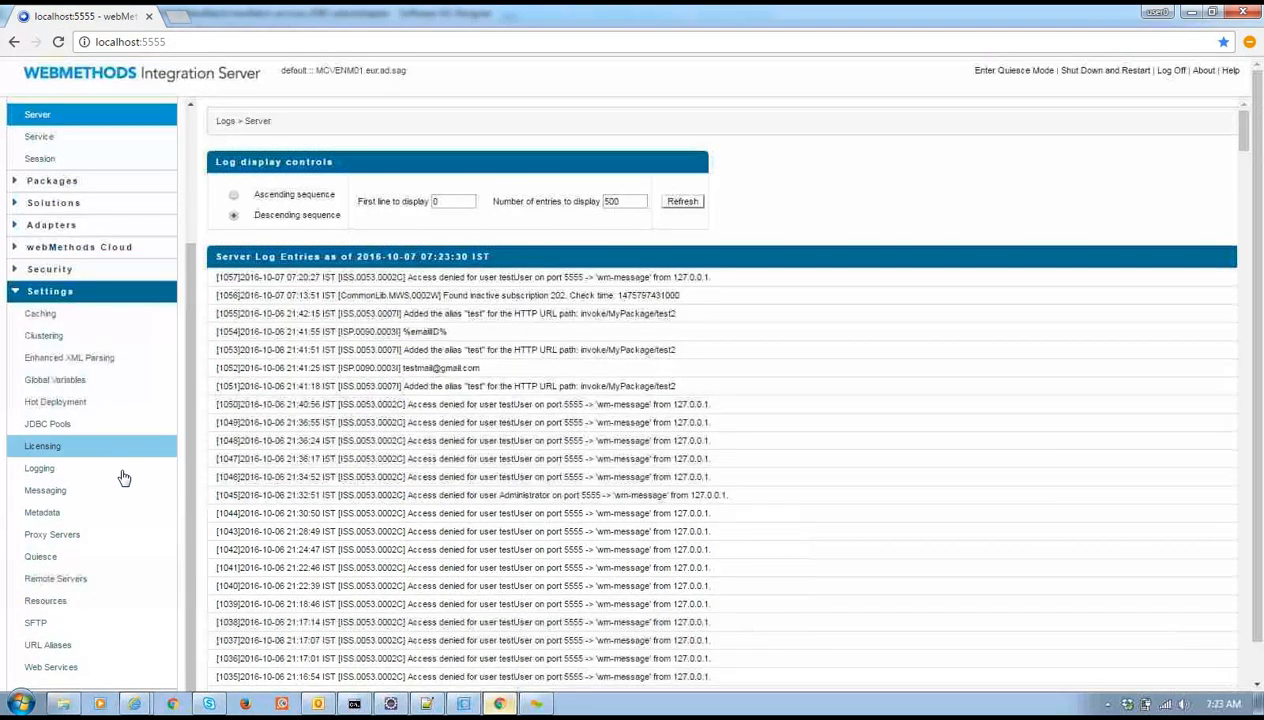
Set the Server Logger's Adapters facility to Trace, leaving others at Info, and save
left_click(122, 474)
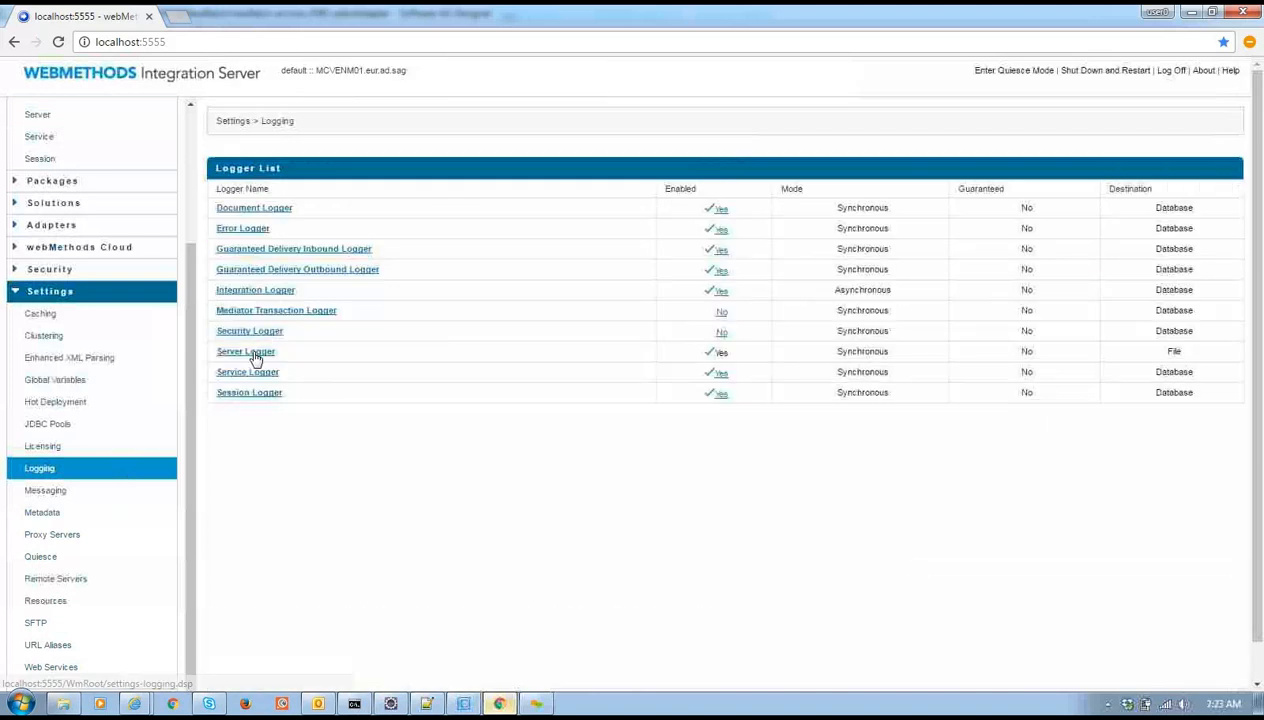
left_click(252, 353)
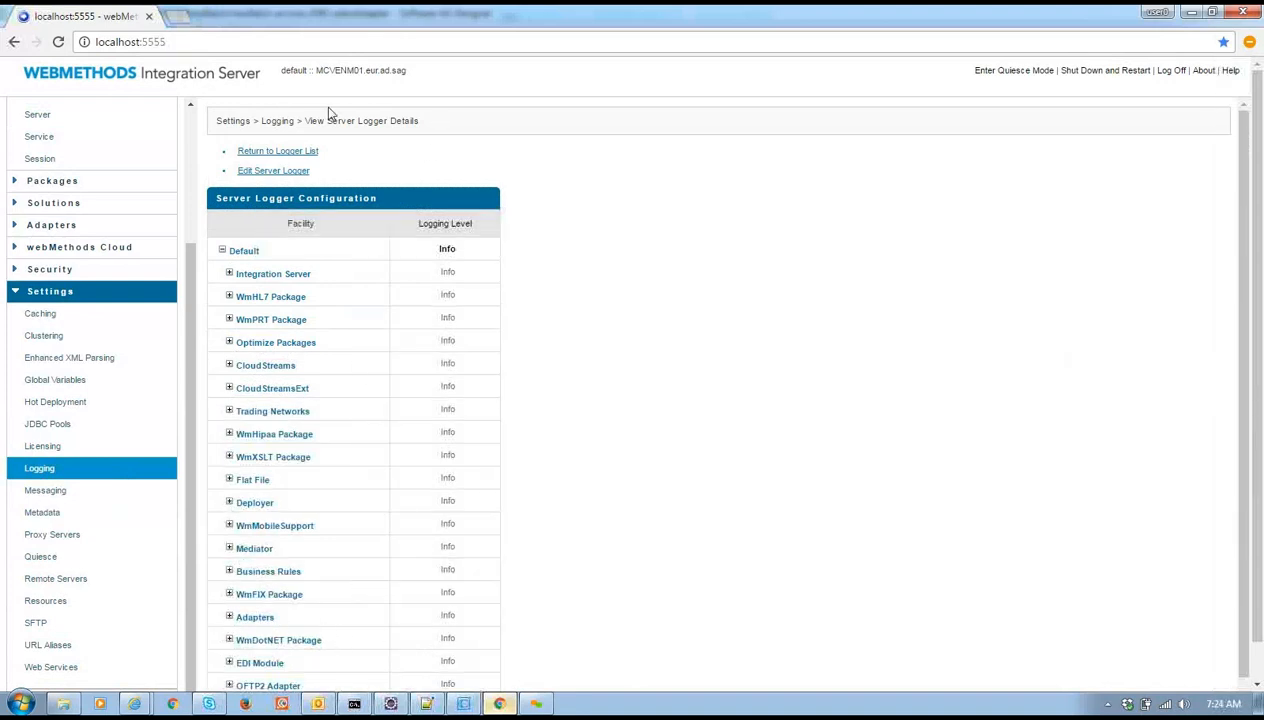
left_click(283, 170)
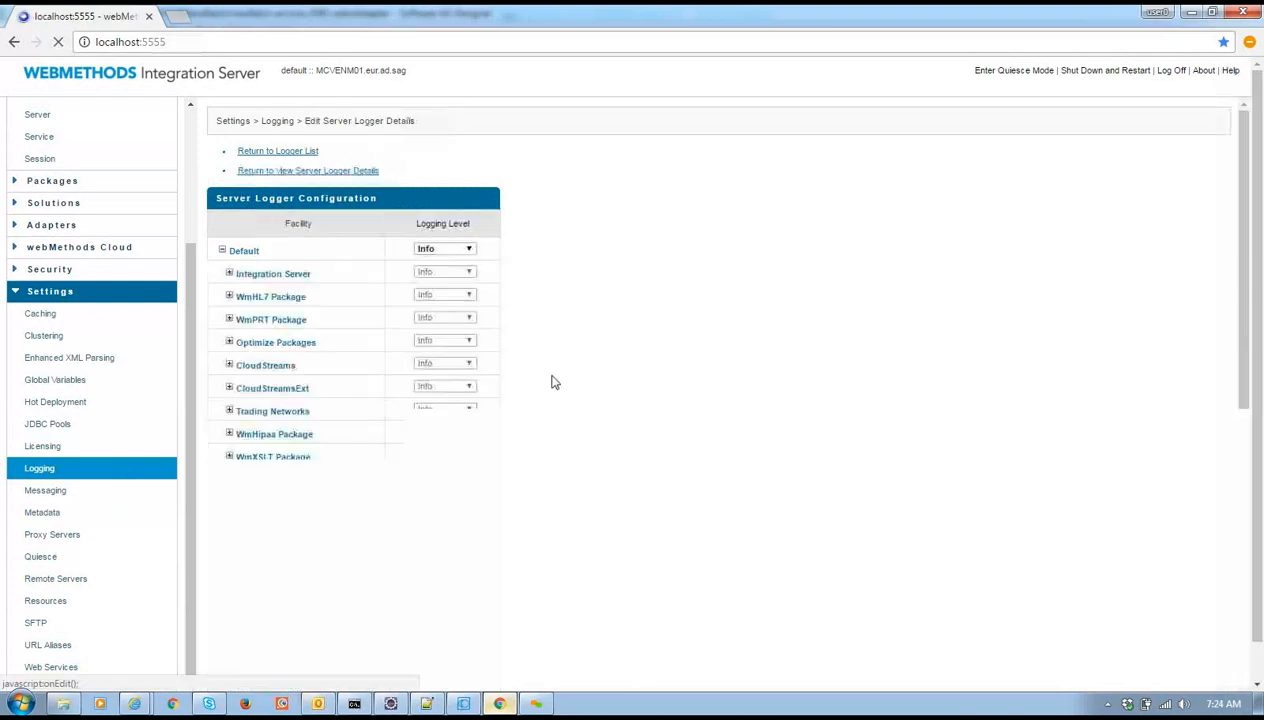
scroll(487, 420, "down", 1)
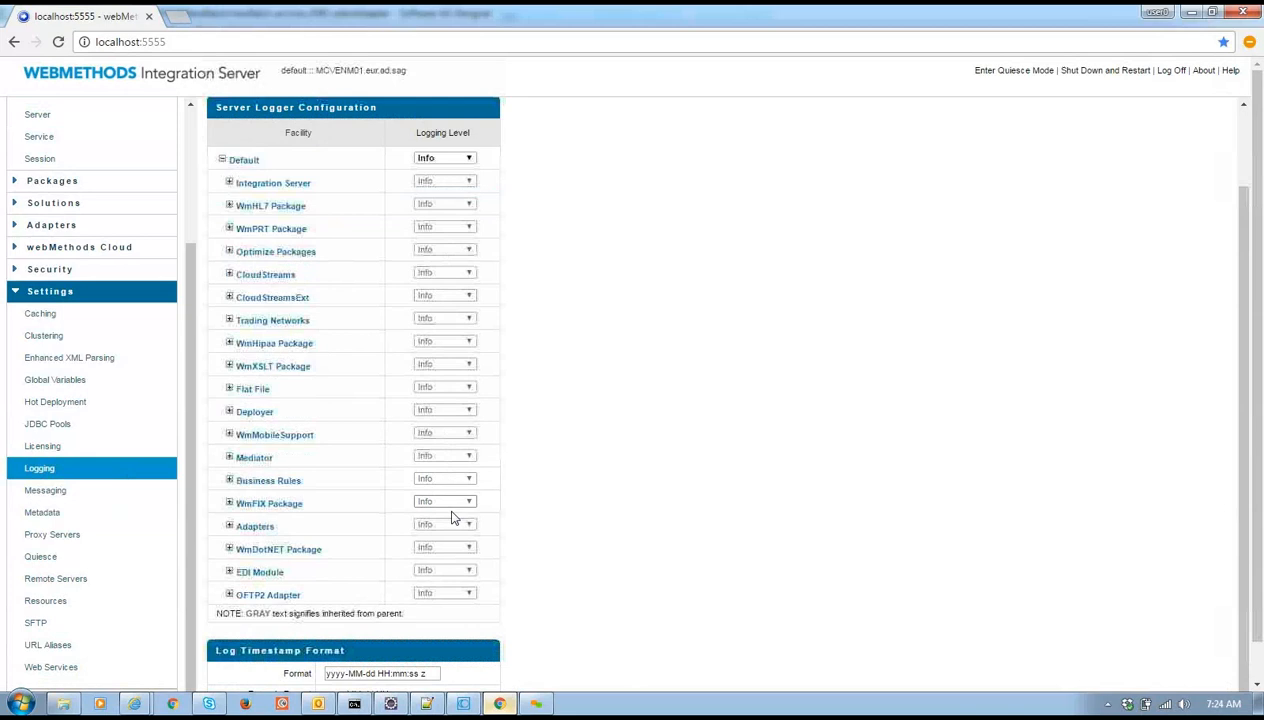
left_click(446, 529)
left_click(433, 600)
scroll(531, 607, "down", 1)
left_click(272, 675)
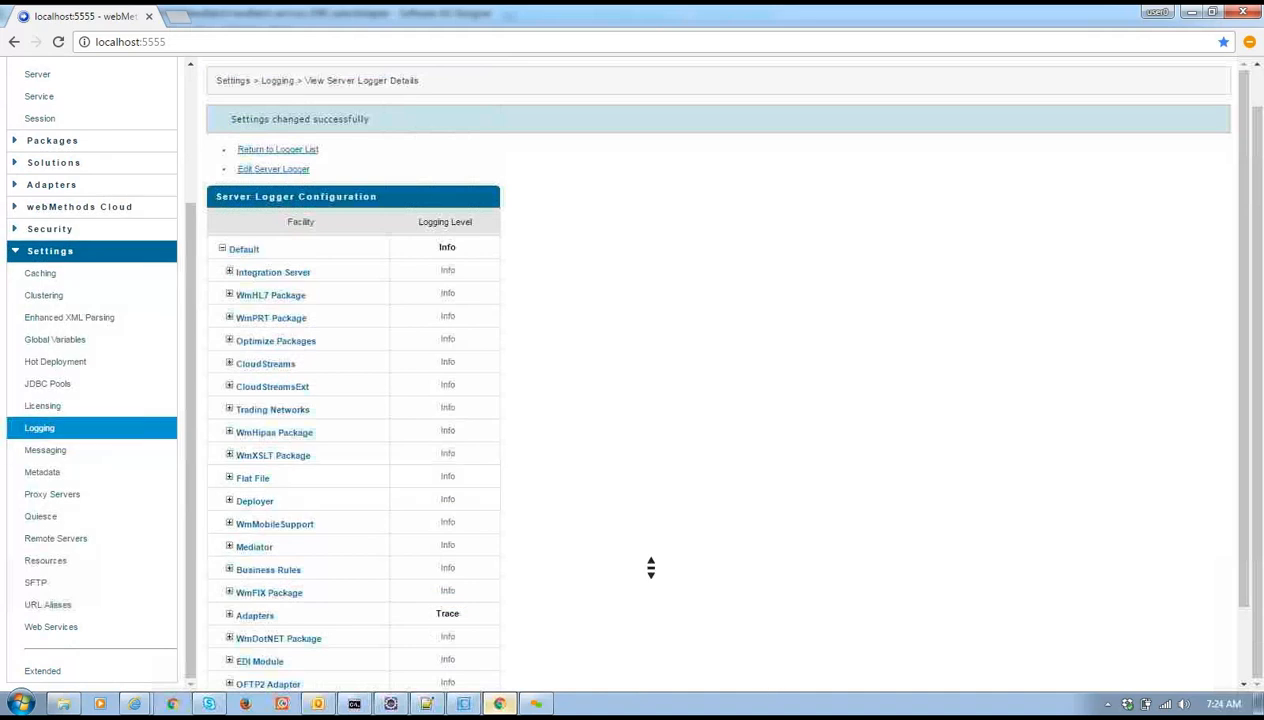
scroll(648, 568, "down", 1)
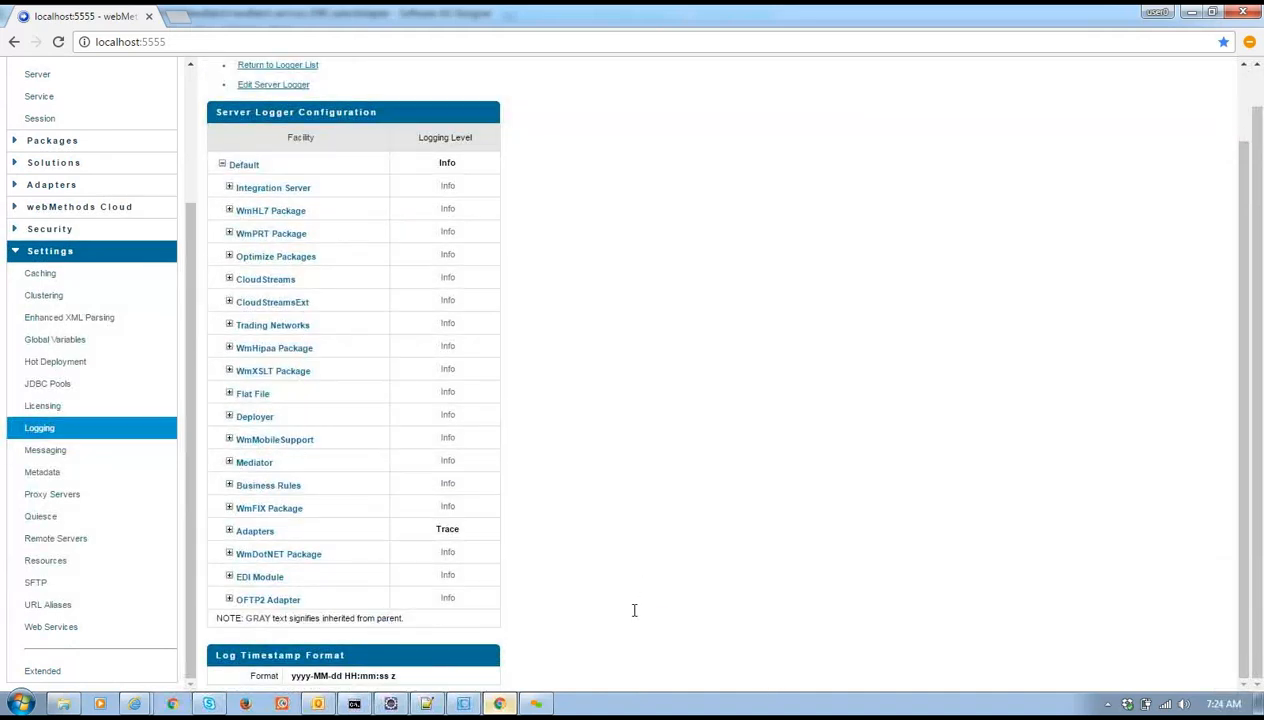
left_click_drag(1257, 531, 1208, 303)
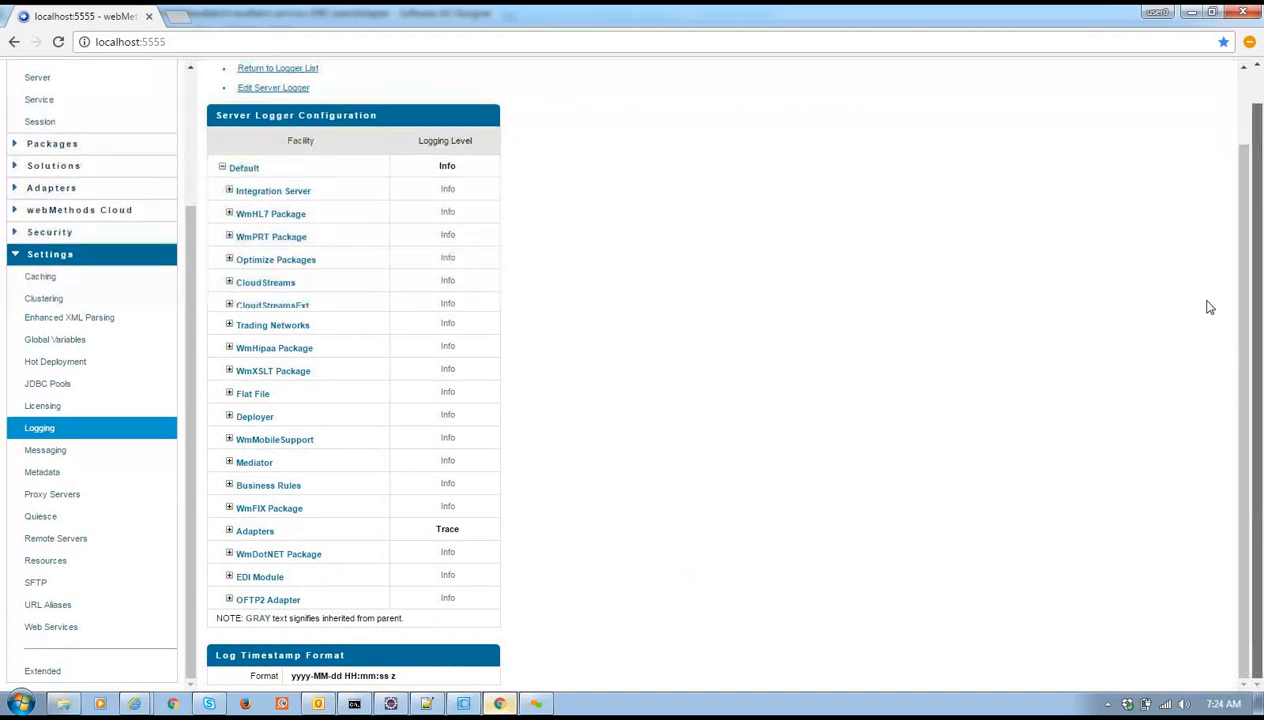
left_click(463, 704)
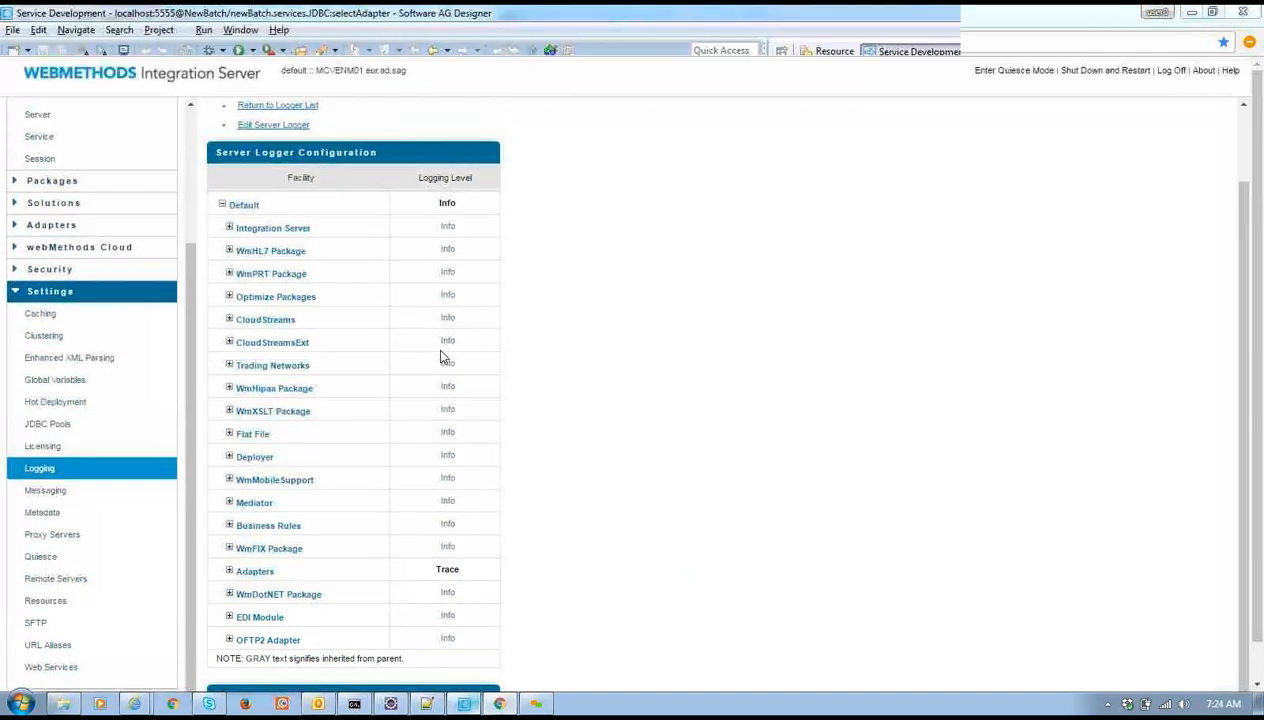
Run selectAdapter for a 7:24:25 AM result, then reopen the Server log showing entry 1058
left_click(240, 51)
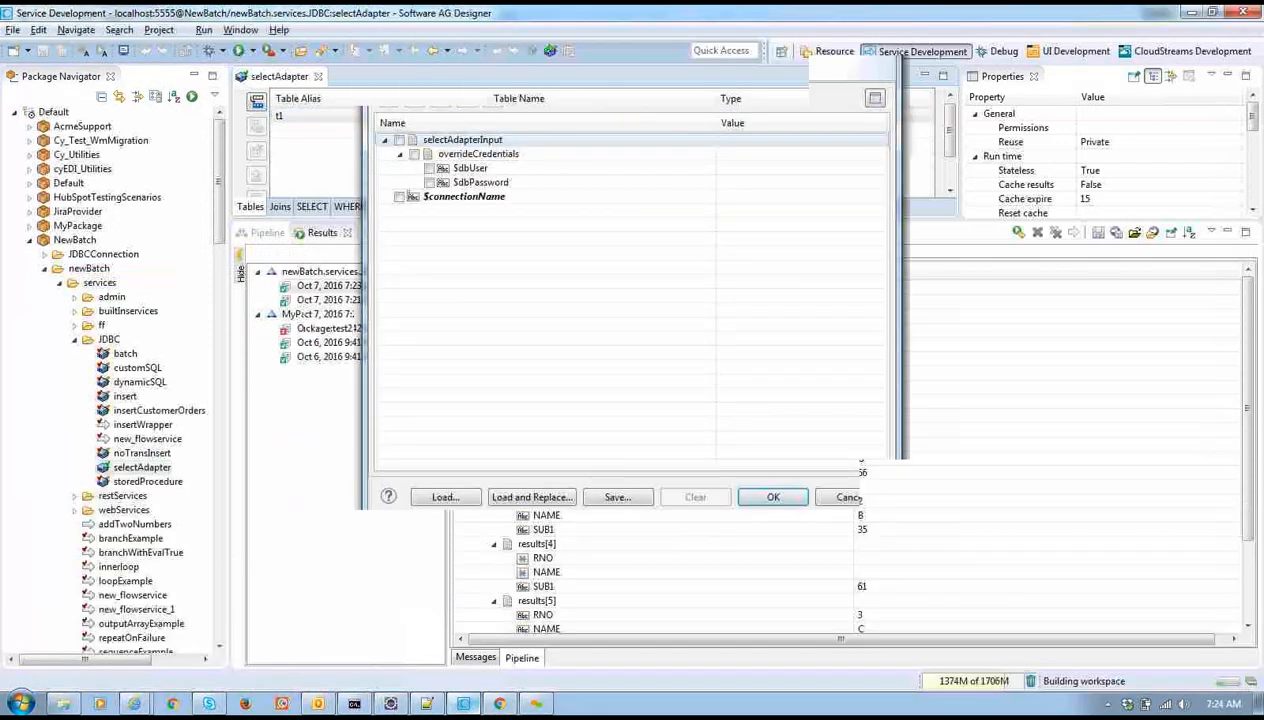
left_click(773, 497)
left_click(500, 704)
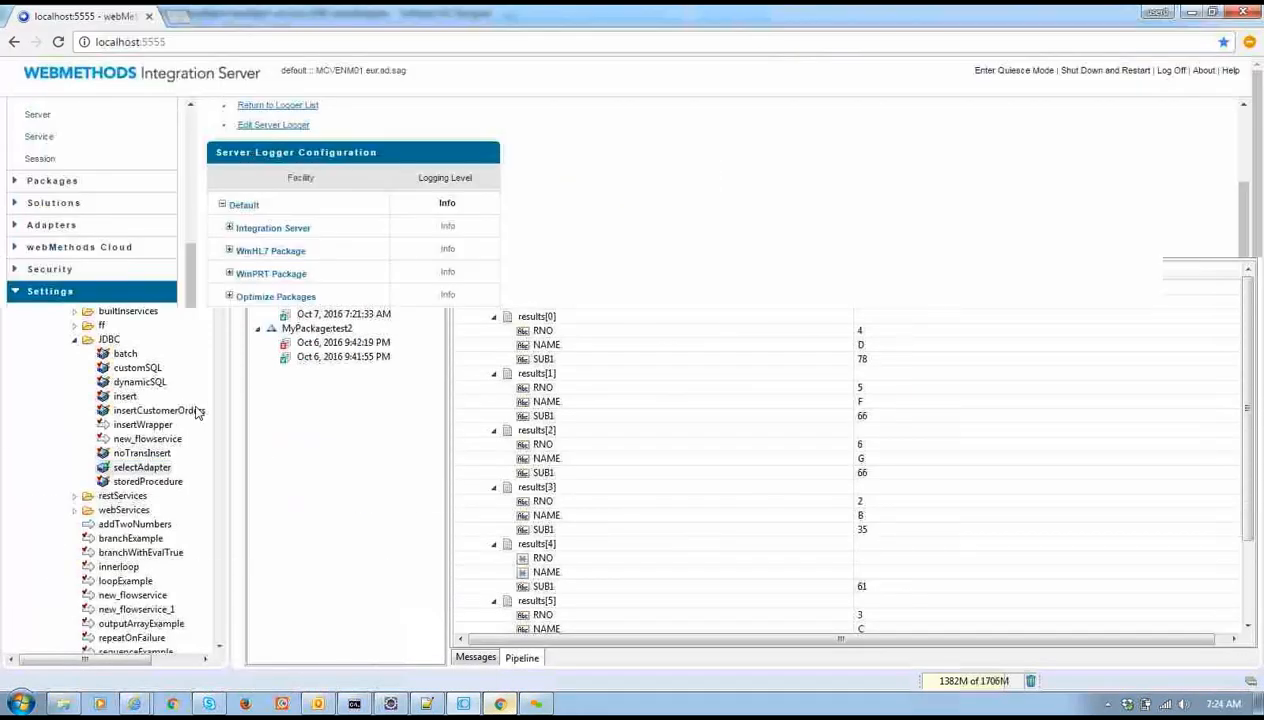
left_click(48, 115)
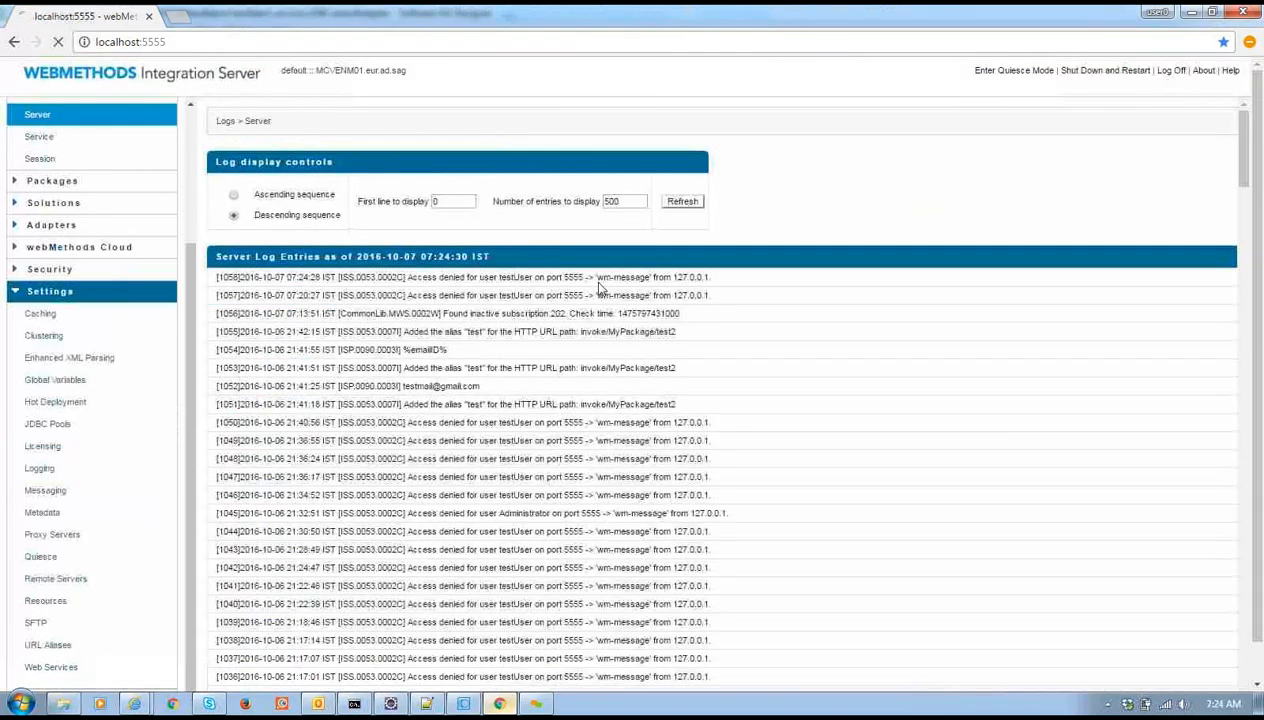
Refresh the server log twice for the newest entry, then glance at the service log
left_click(677, 201)
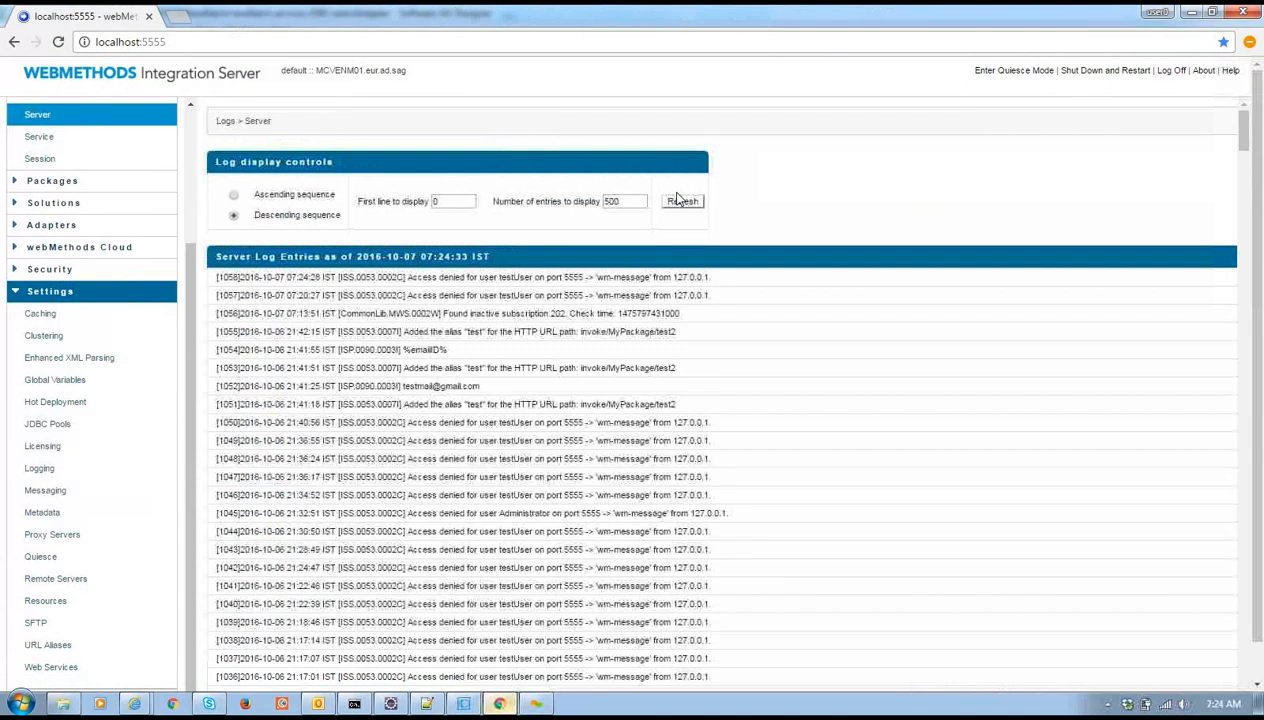
left_click(699, 202)
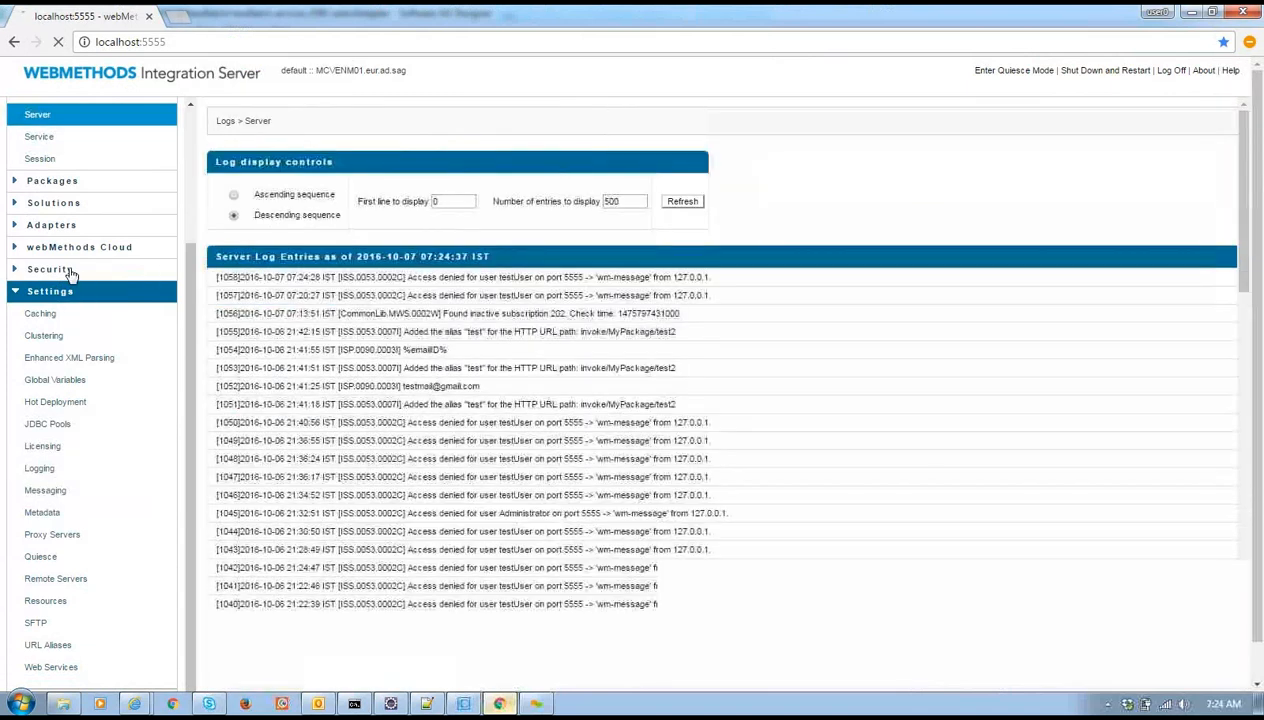
left_click(63, 143)
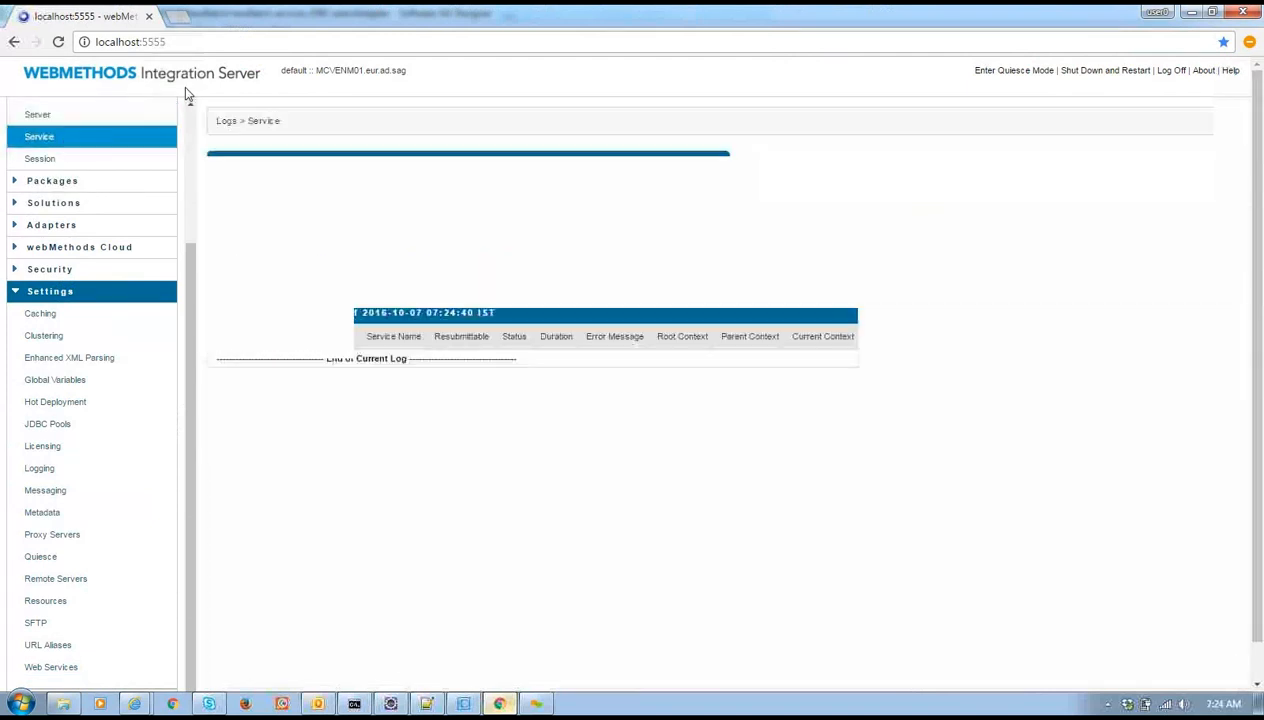
Return to the server log, then bring up the Server Logger's facility levels, with Adapters at Trace
left_click(190, 106)
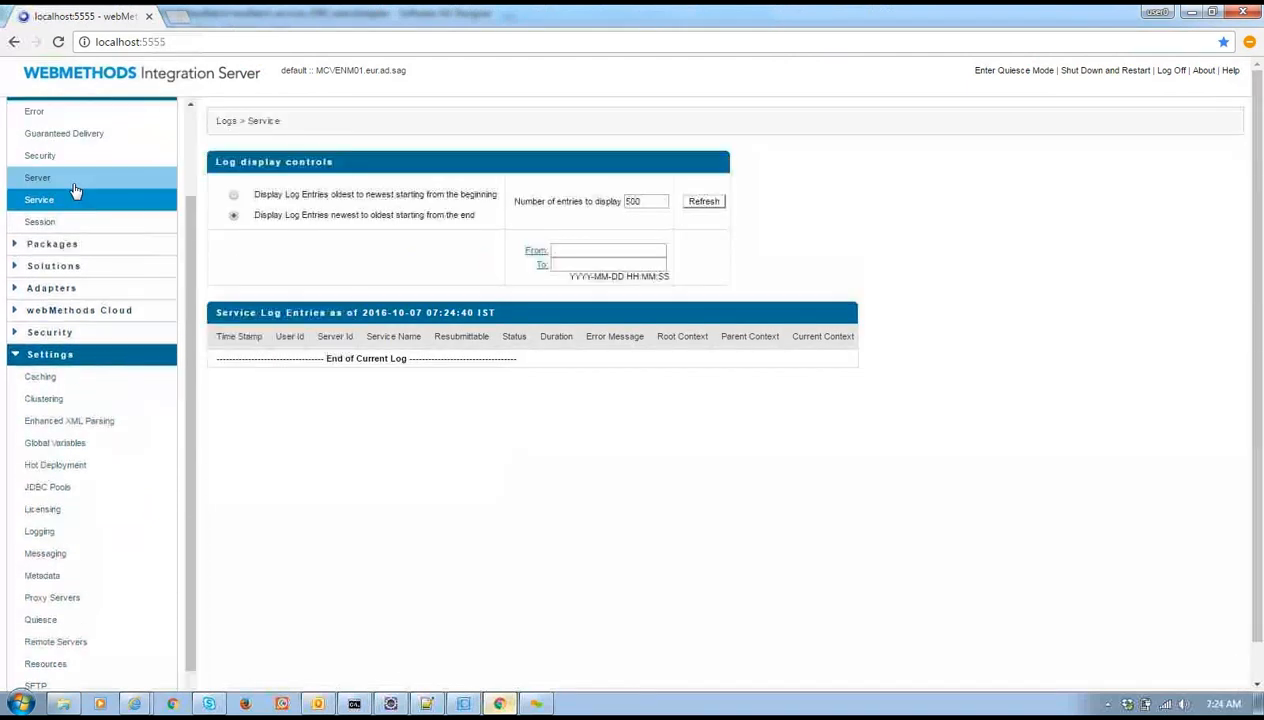
left_click(65, 177)
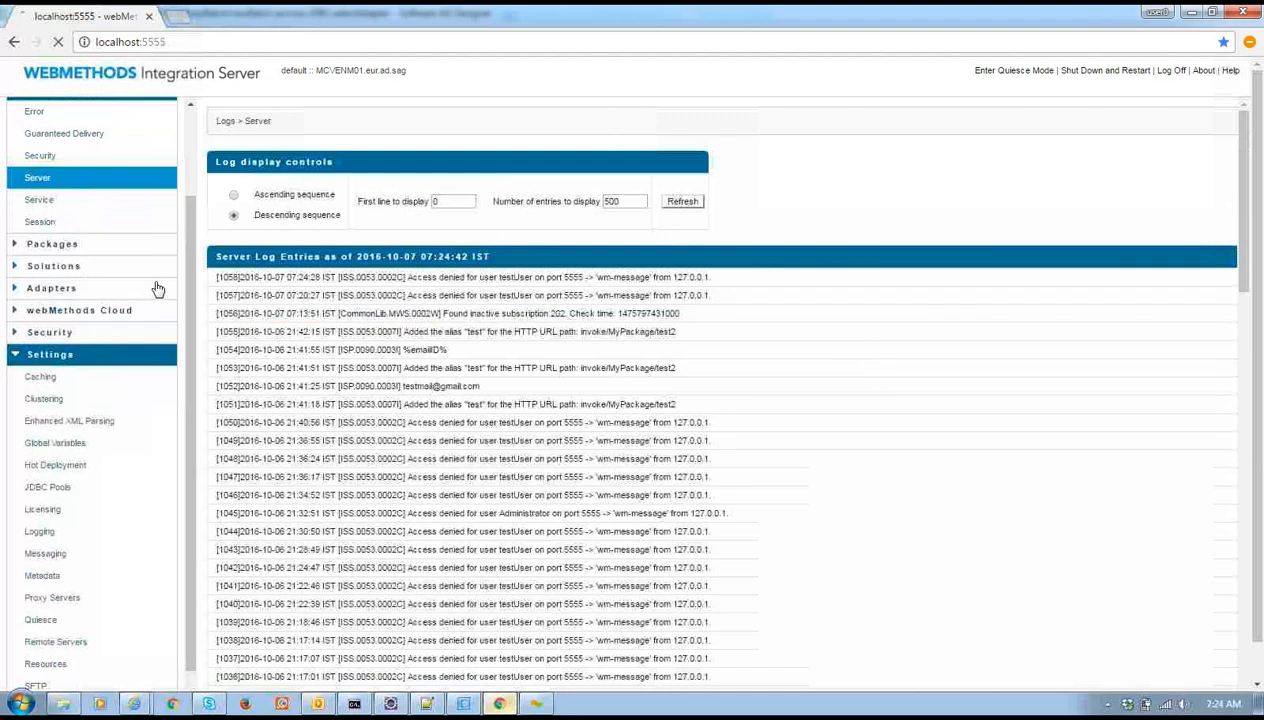
scroll(130, 580, "down", 1)
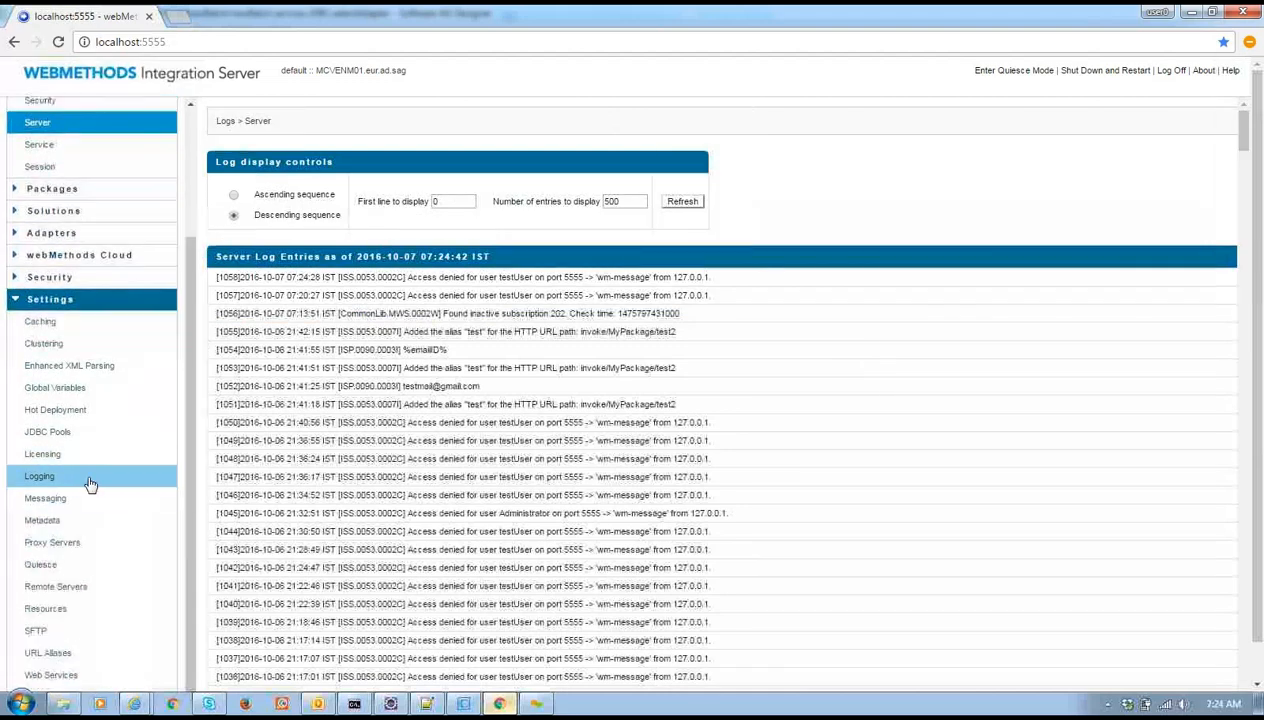
left_click(90, 477)
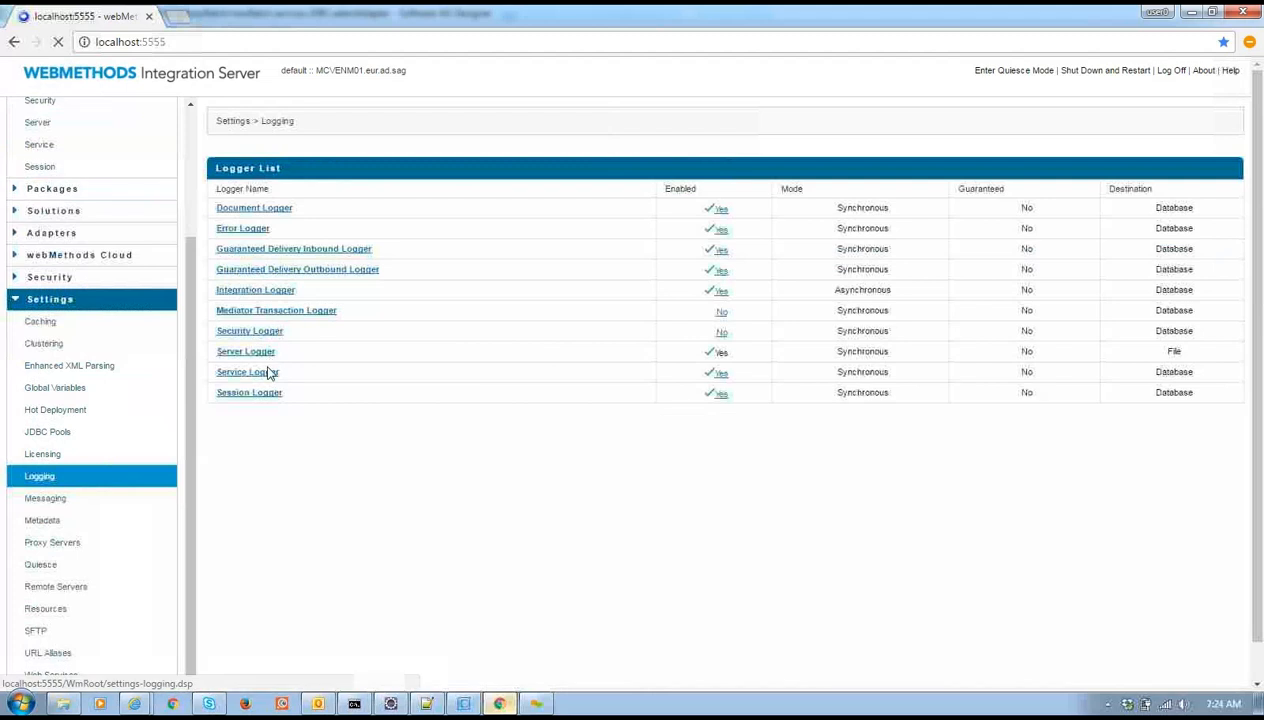
left_click(261, 353)
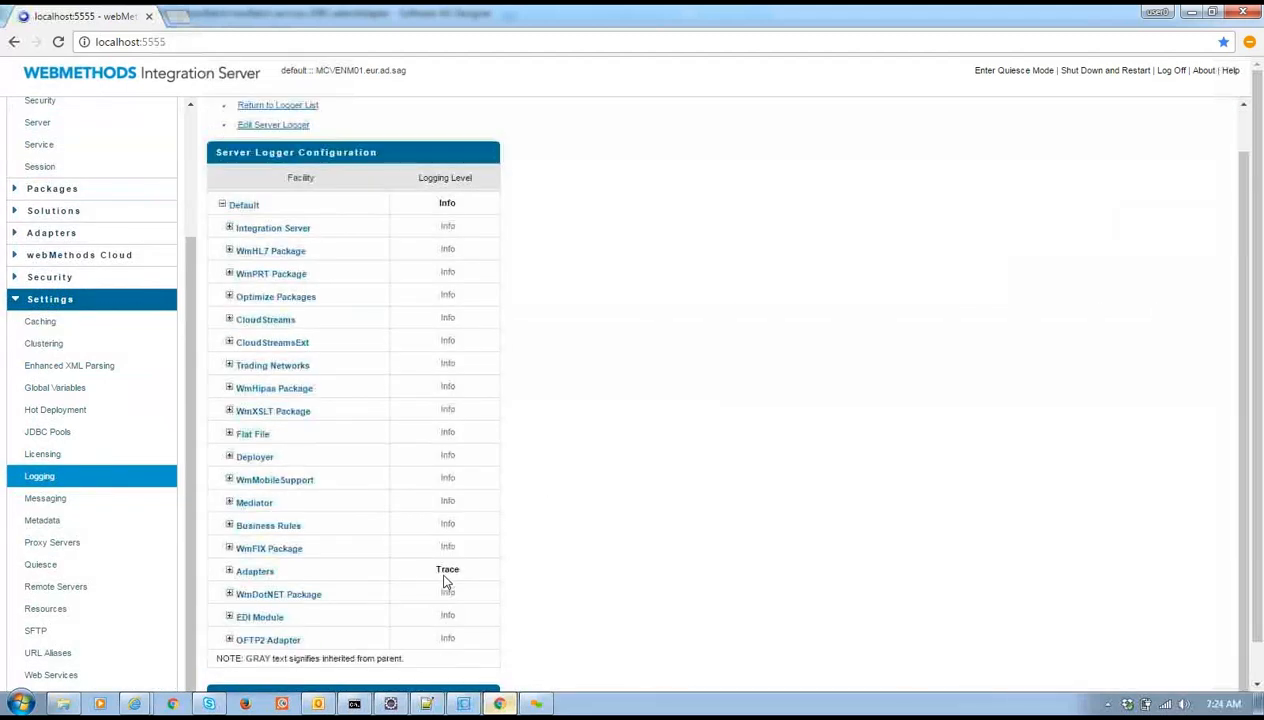
double_click(446, 569)
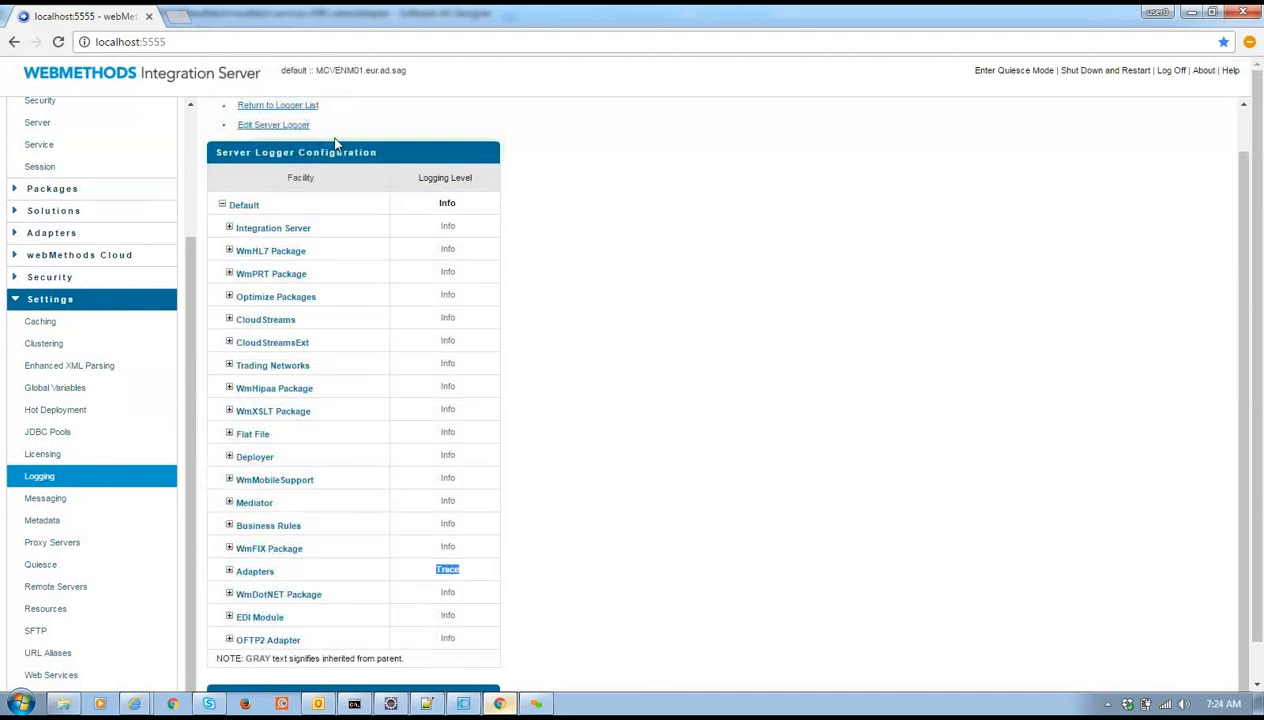
Under Adapters, change 0001 JDBCAdapter from Debug to Trace and save the Server Logger changes
left_click(295, 124)
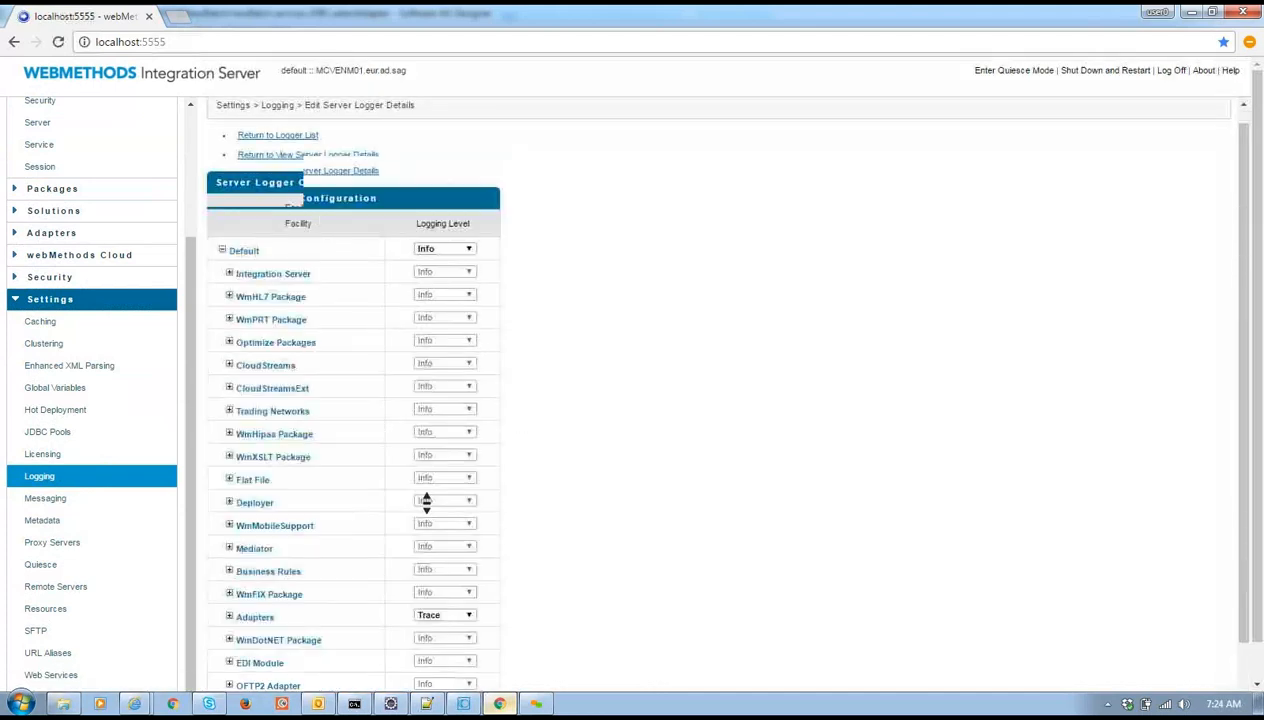
scroll(303, 483, "down", 1)
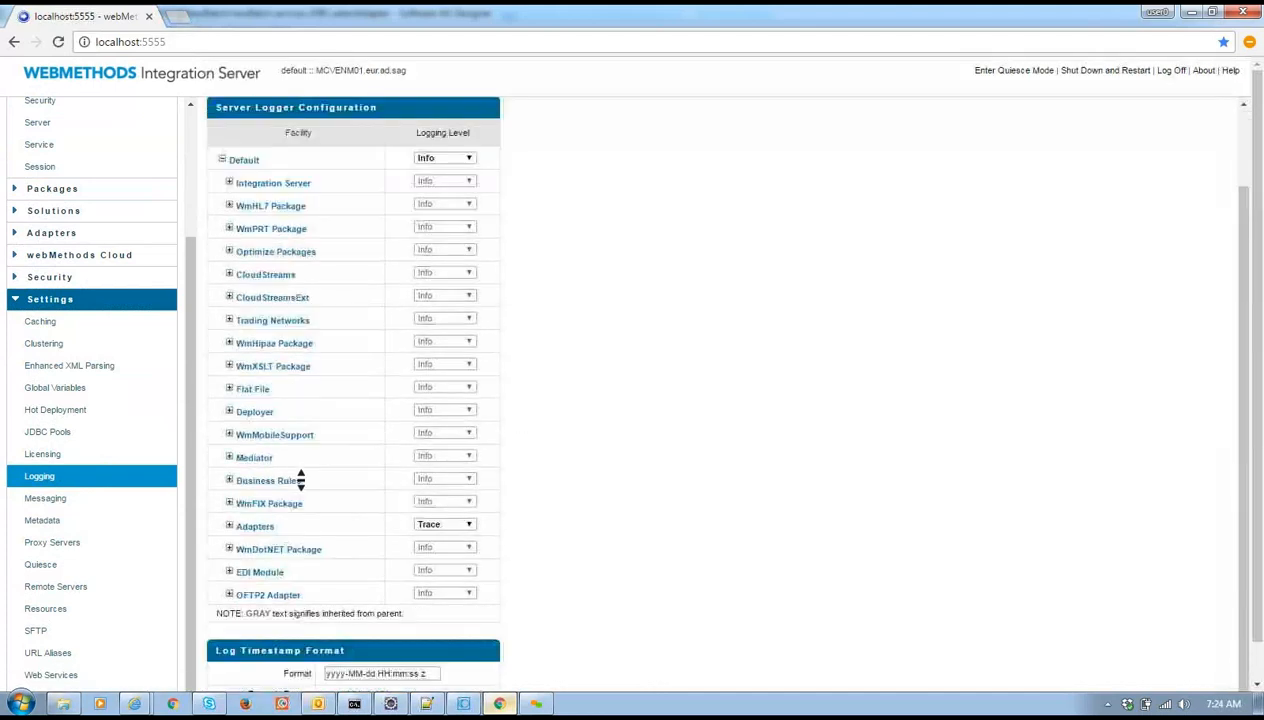
left_click(229, 527)
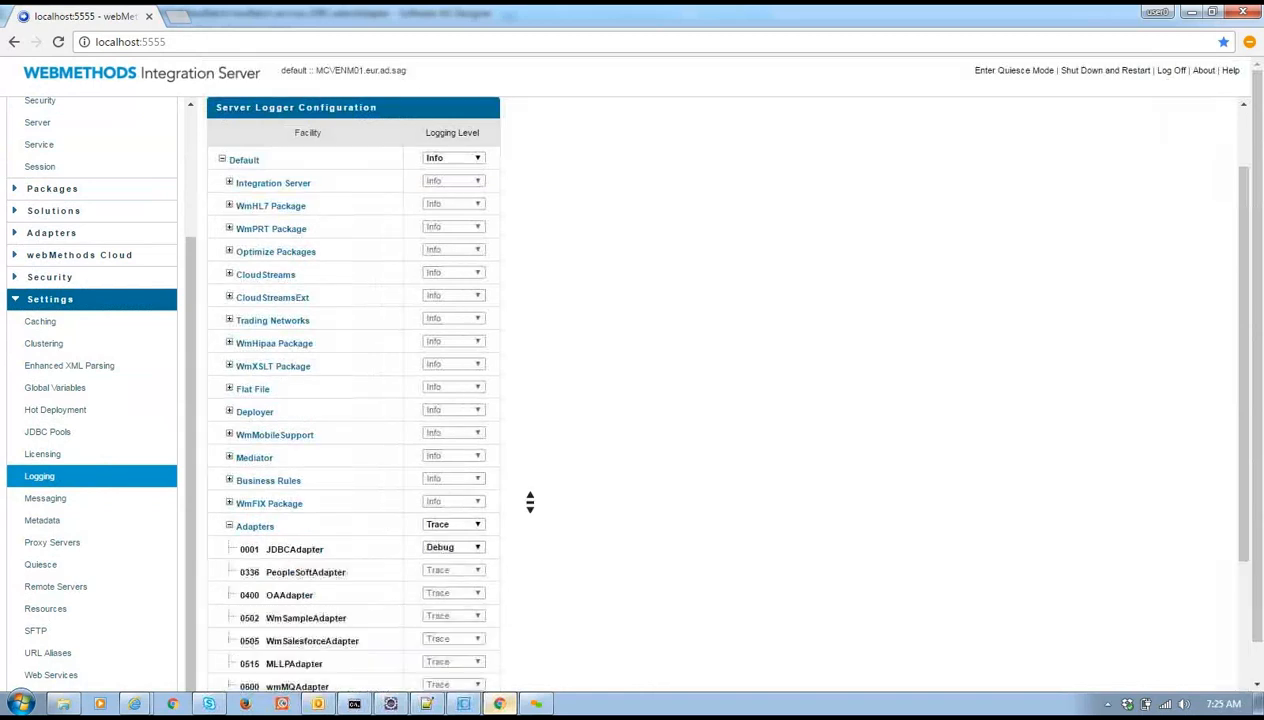
scroll(530, 502, "down", 3)
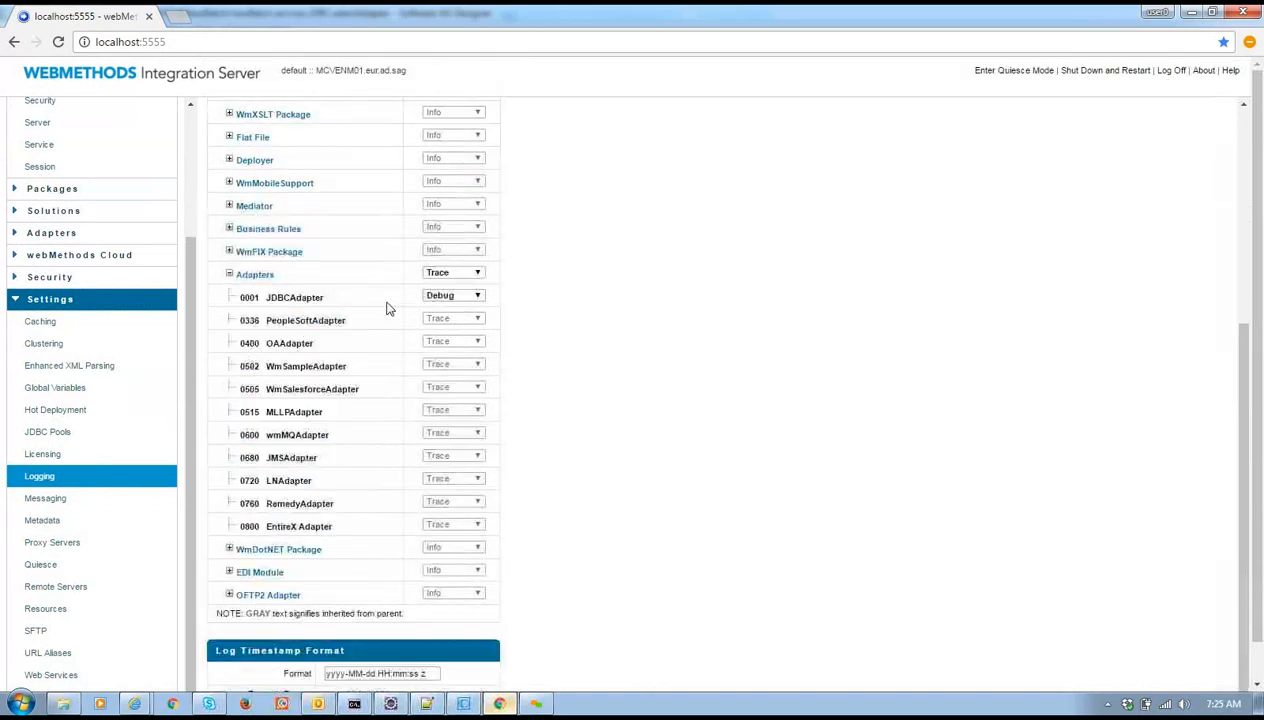
left_click(446, 303)
left_click(448, 305)
left_click(449, 303)
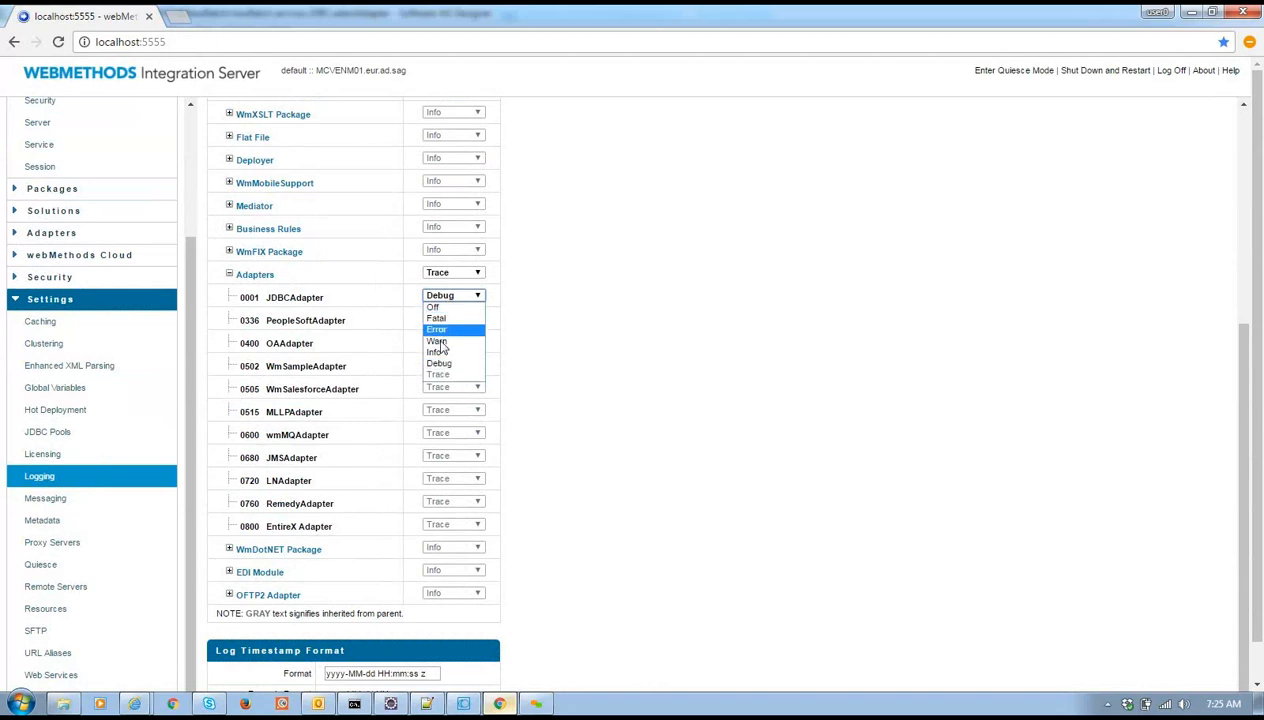
left_click(437, 375)
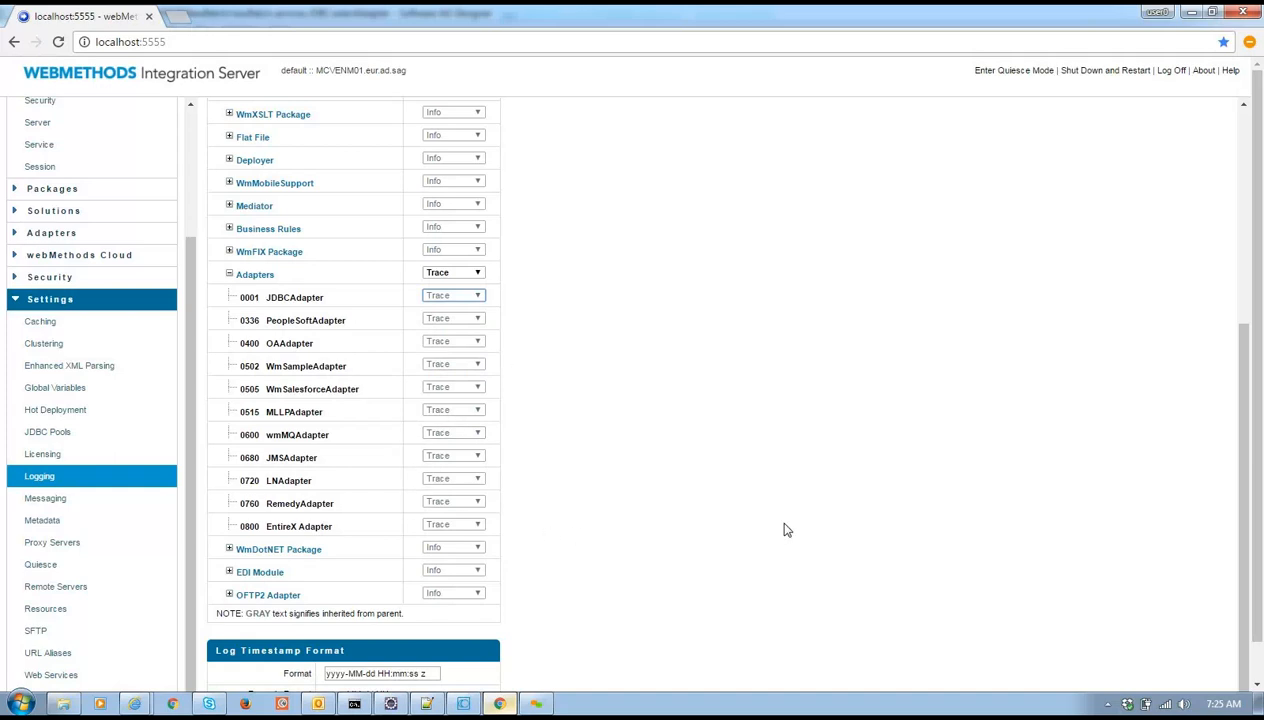
scroll(784, 530, "down", 1)
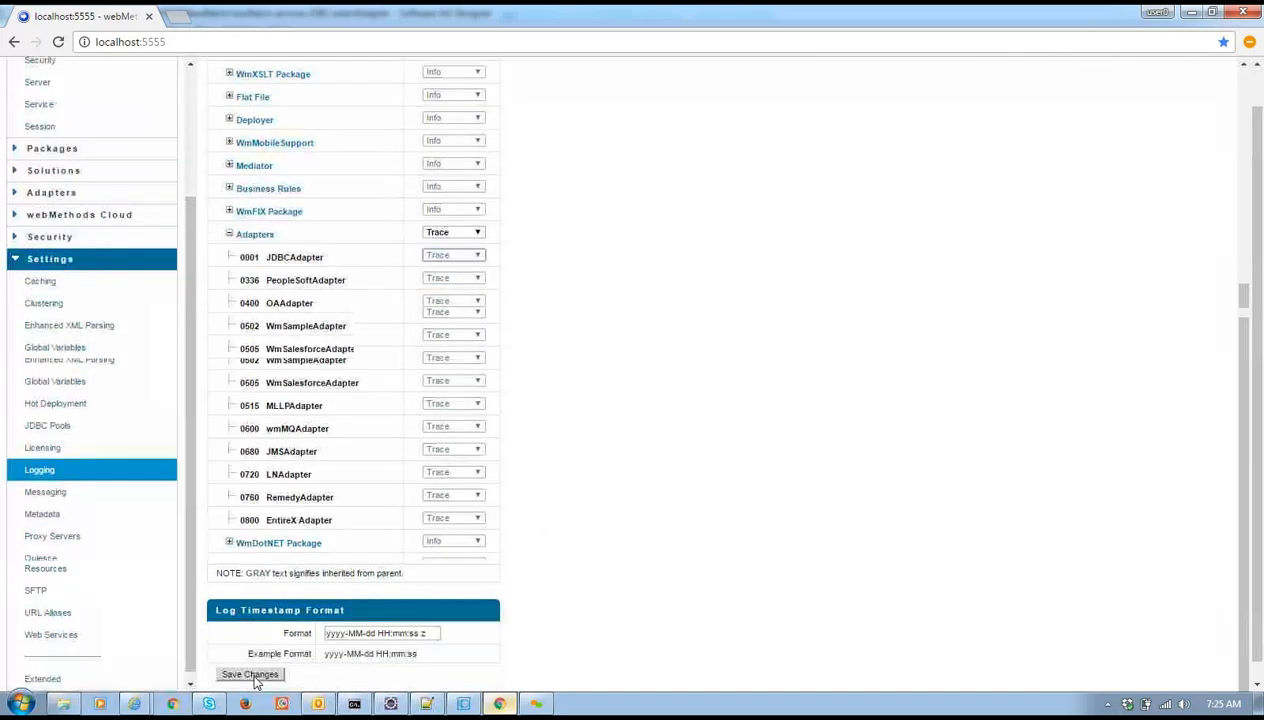
left_click(251, 674)
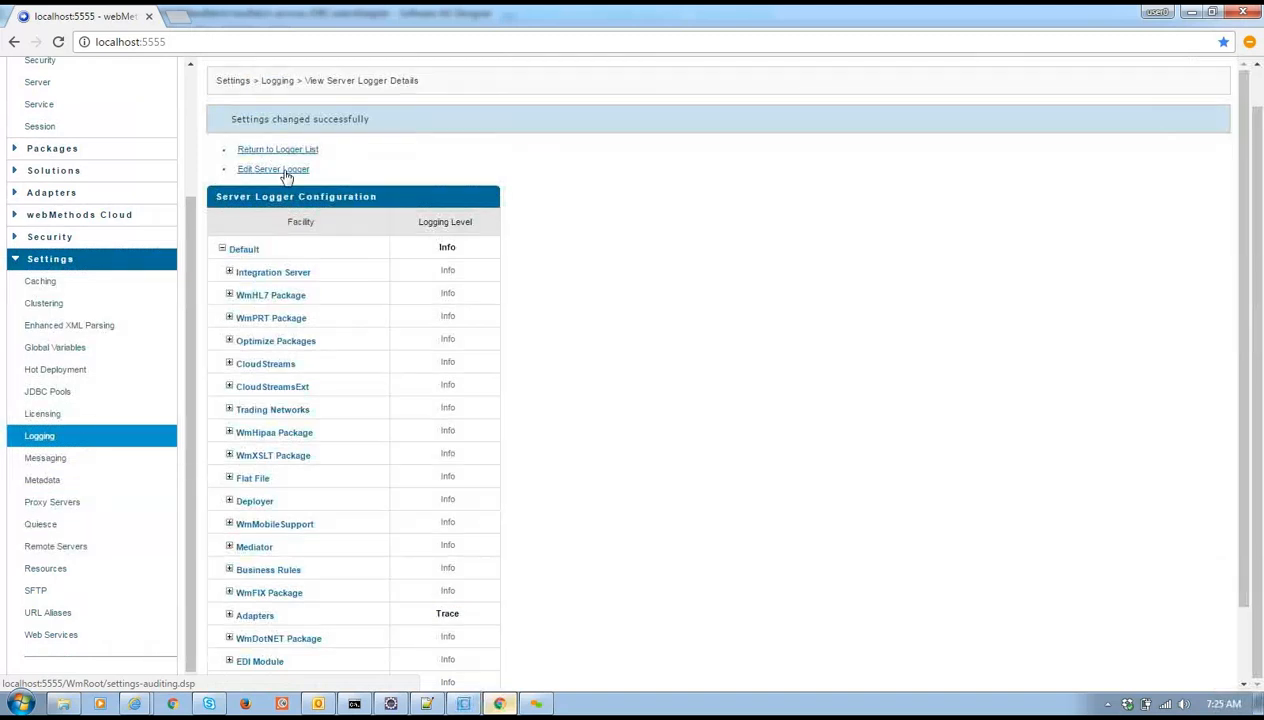
Close the leftover input dialog in Designer and bring up the Integration Server server log
left_click(464, 704)
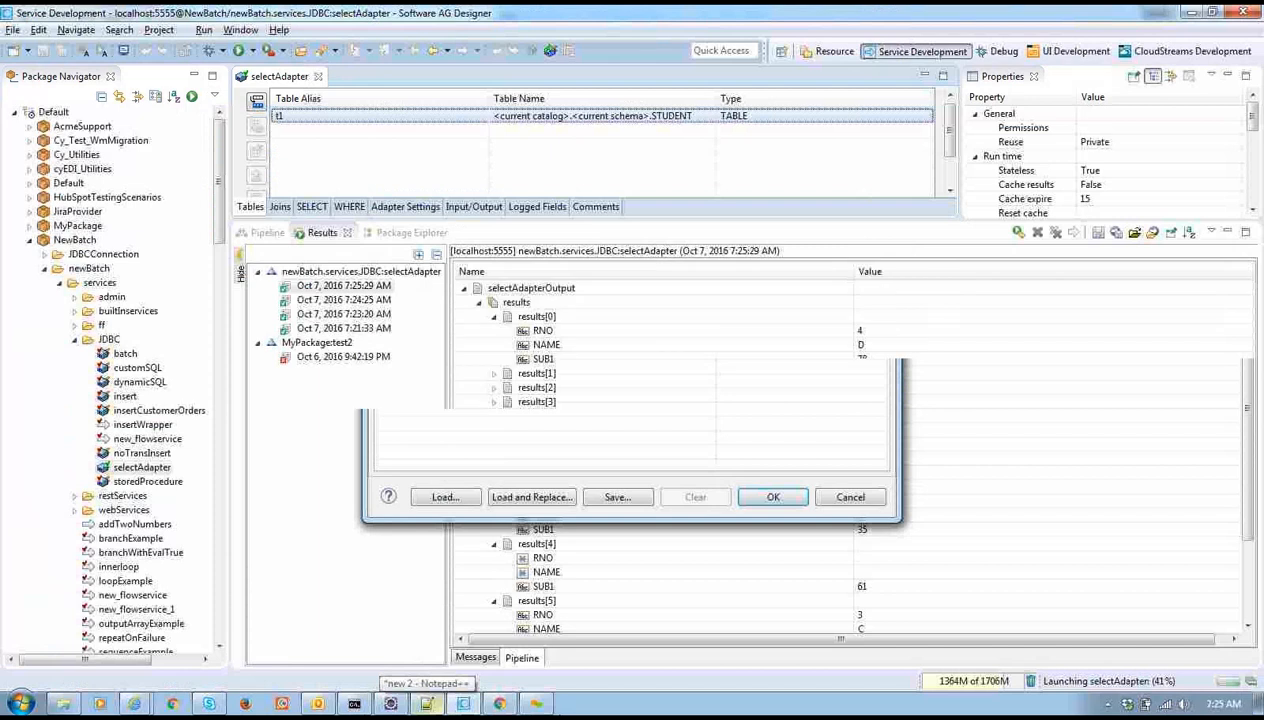
left_click(174, 705)
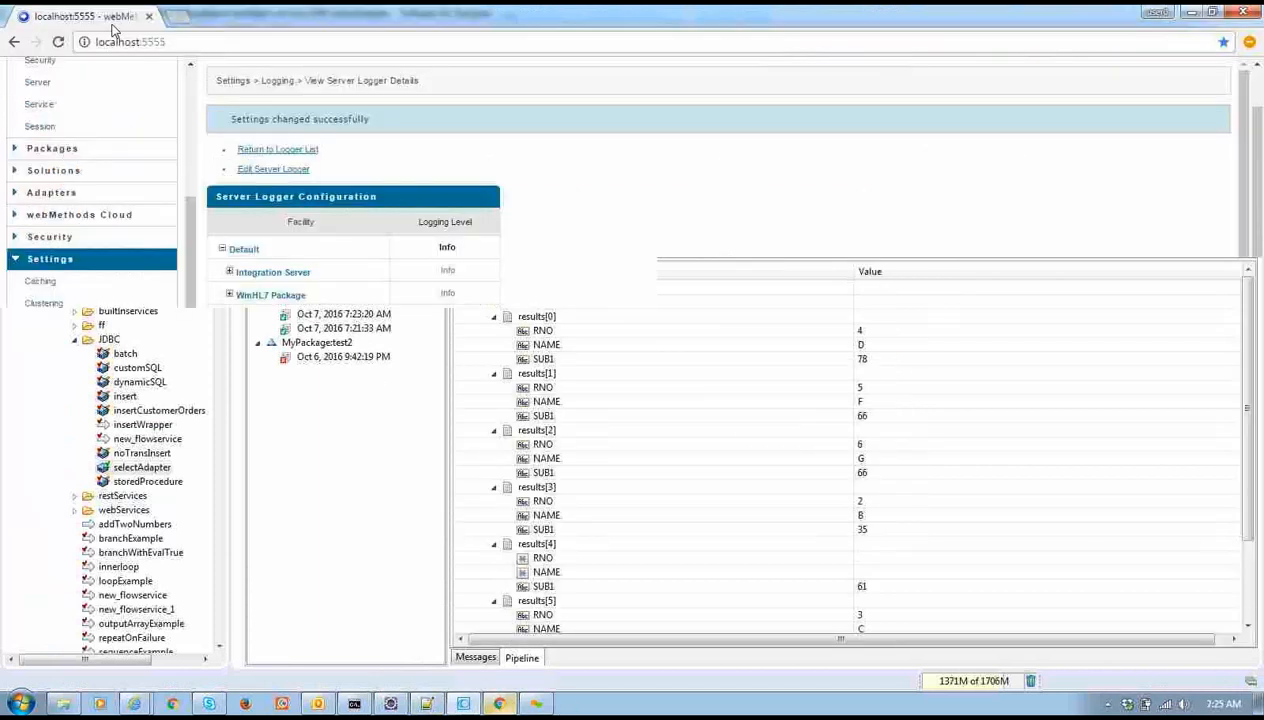
left_click(54, 84)
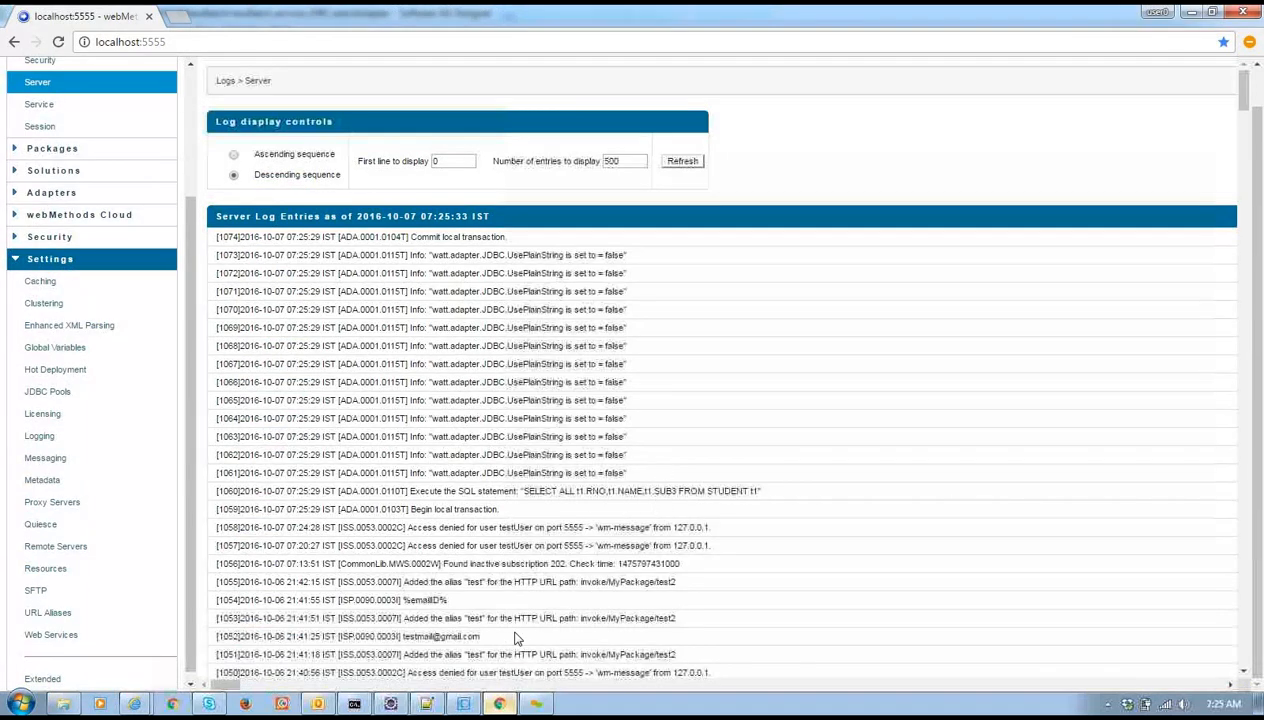
key("alt+Tab")
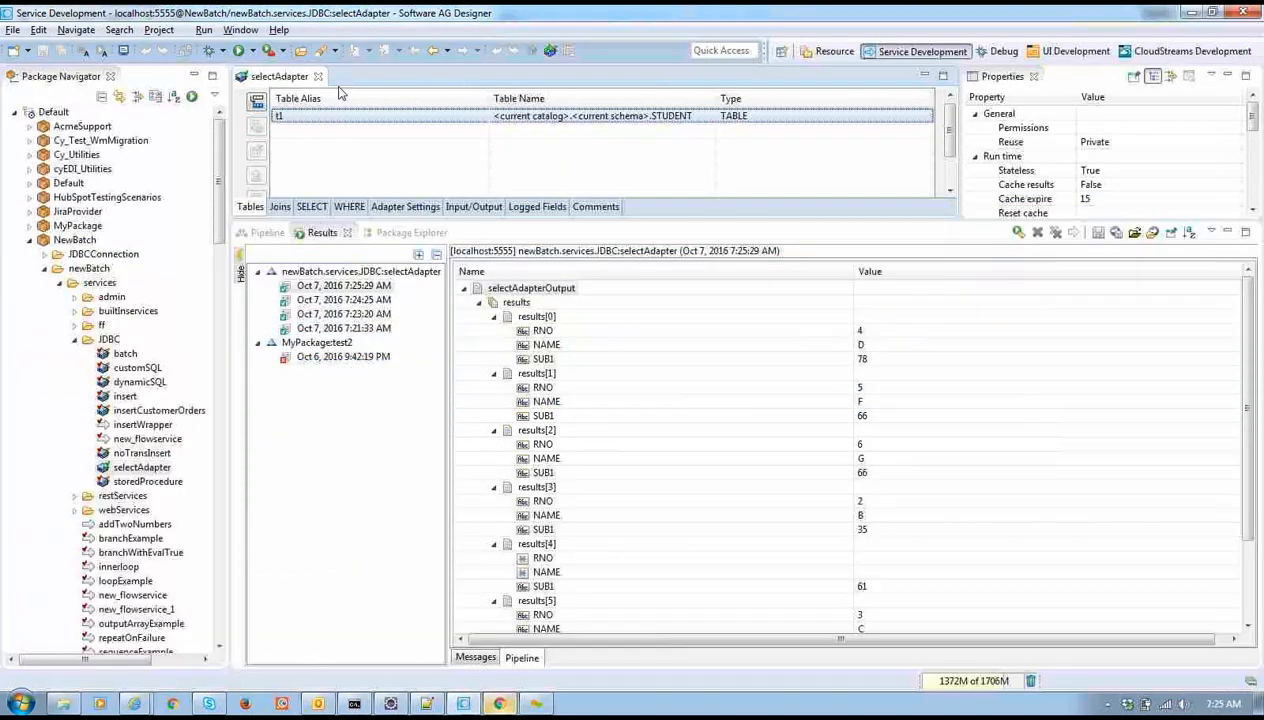
key("alt+Tab")
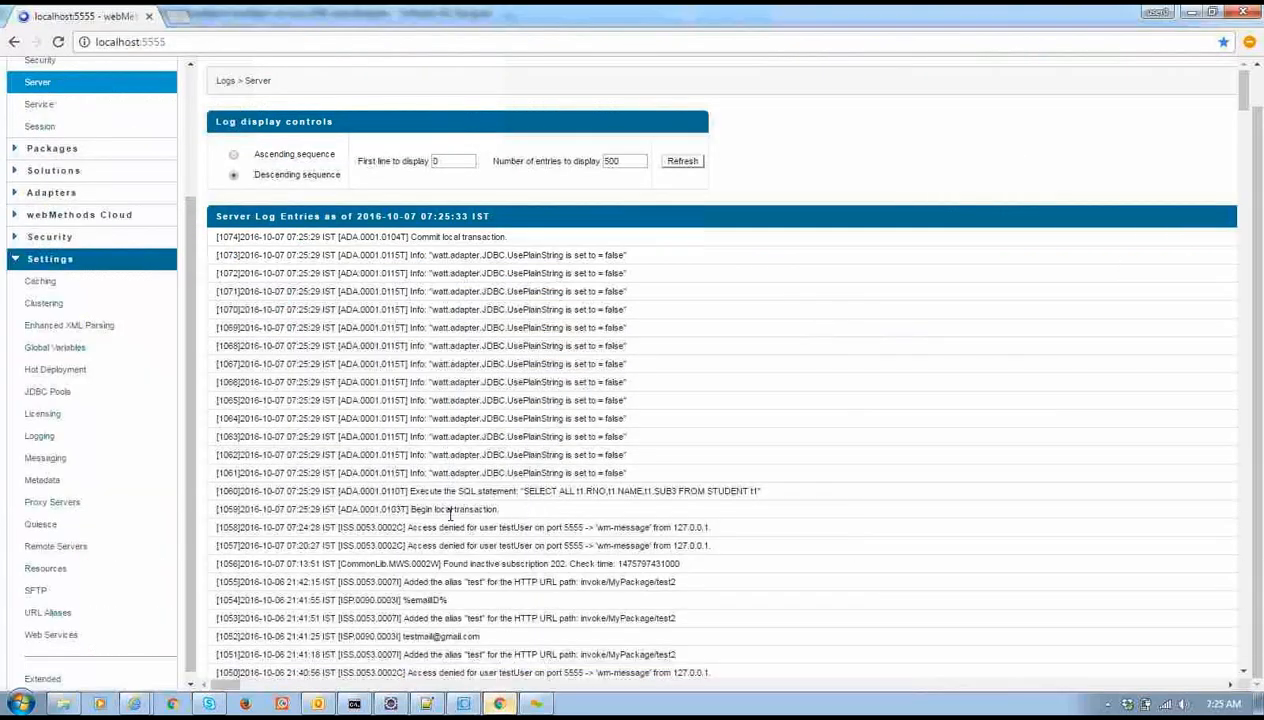
Highlight the Begin local transaction, 'SELECT ALL t1.RNO,t1.NAME,t1.SUB3 FROM STUDENT t1' and Commit log entries
left_click_drag(495, 512, 413, 513)
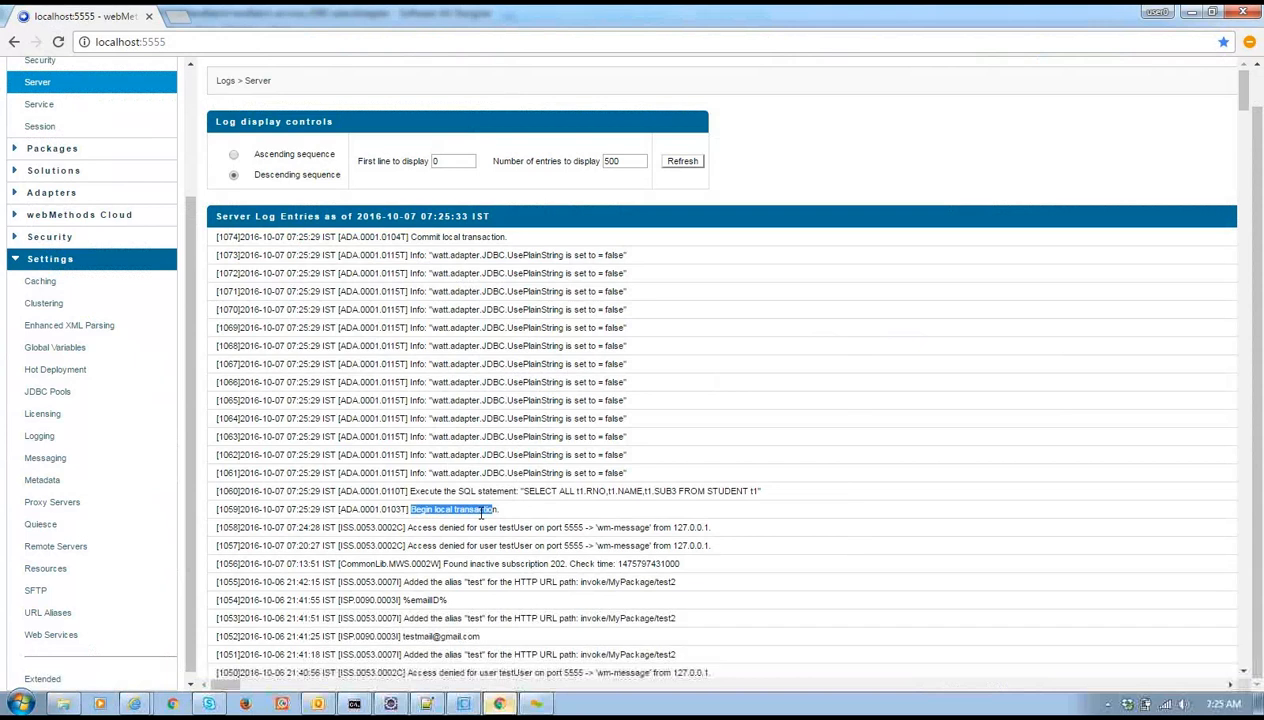
left_click_drag(411, 492, 776, 490)
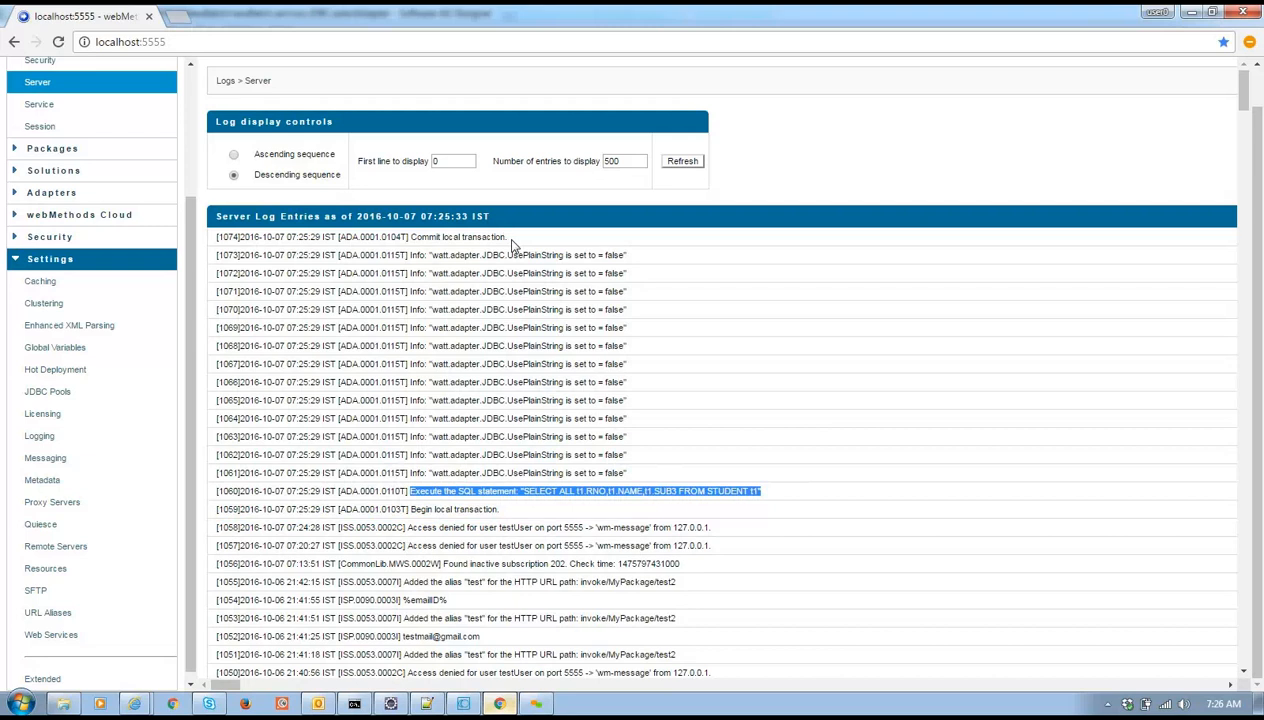
left_click_drag(509, 240, 406, 237)
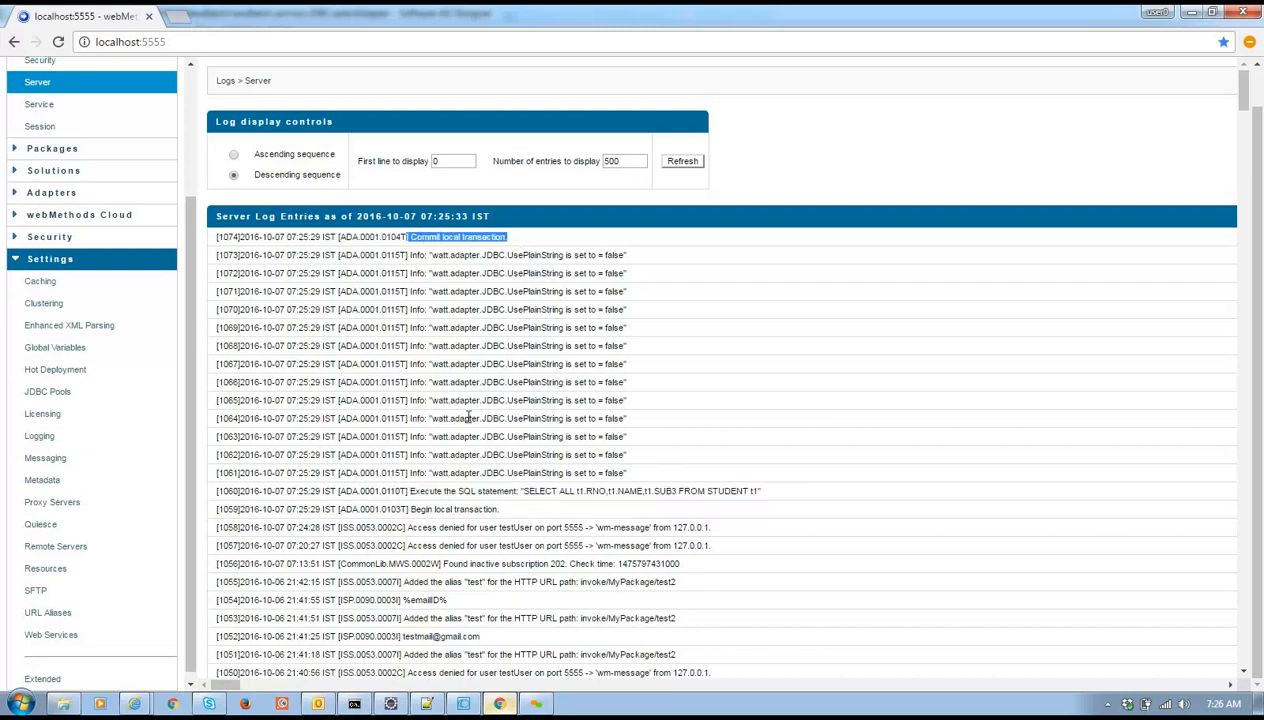
left_click(479, 211)
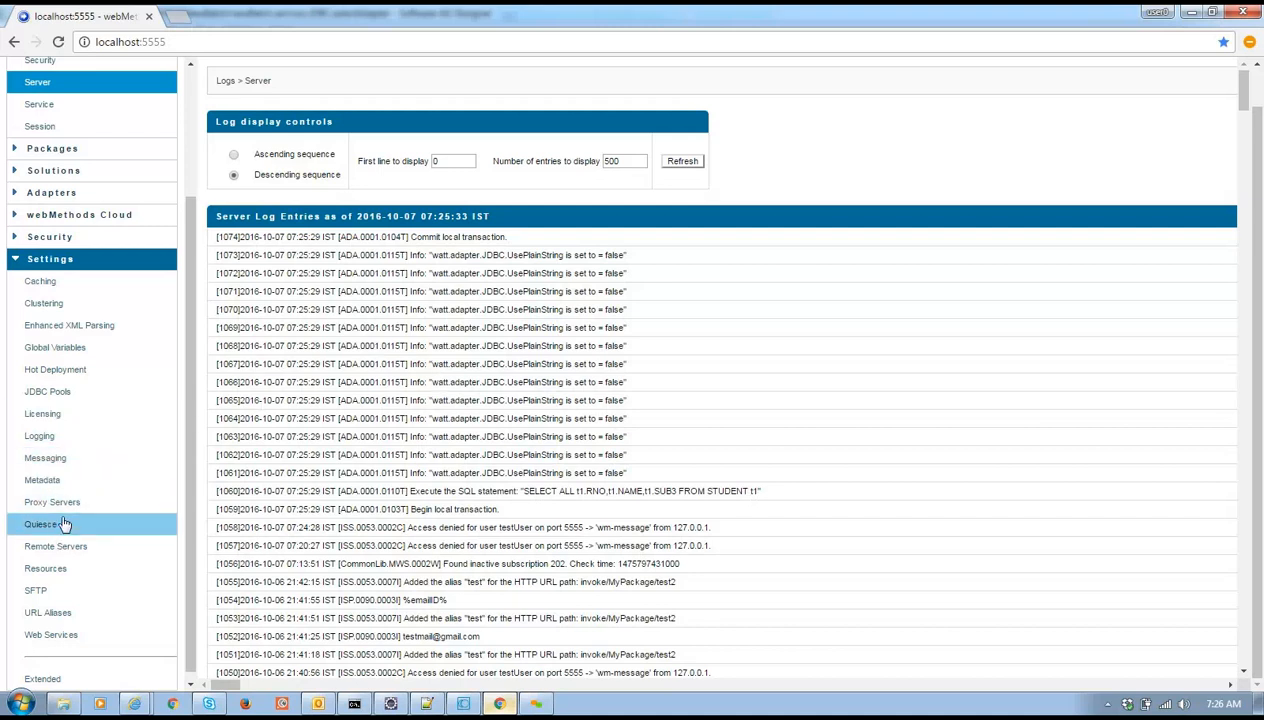
Look over the Messaging settings, then the Metadata settings
left_click(57, 467)
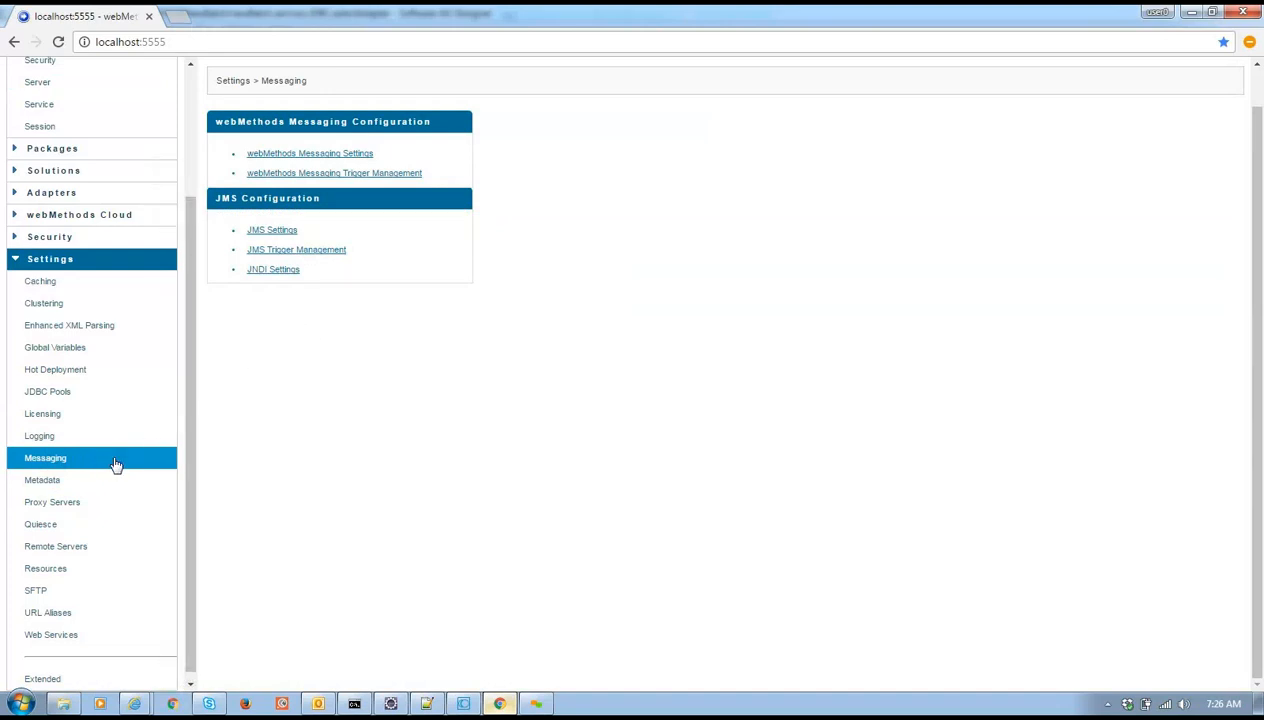
left_click_drag(194, 512, 194, 529)
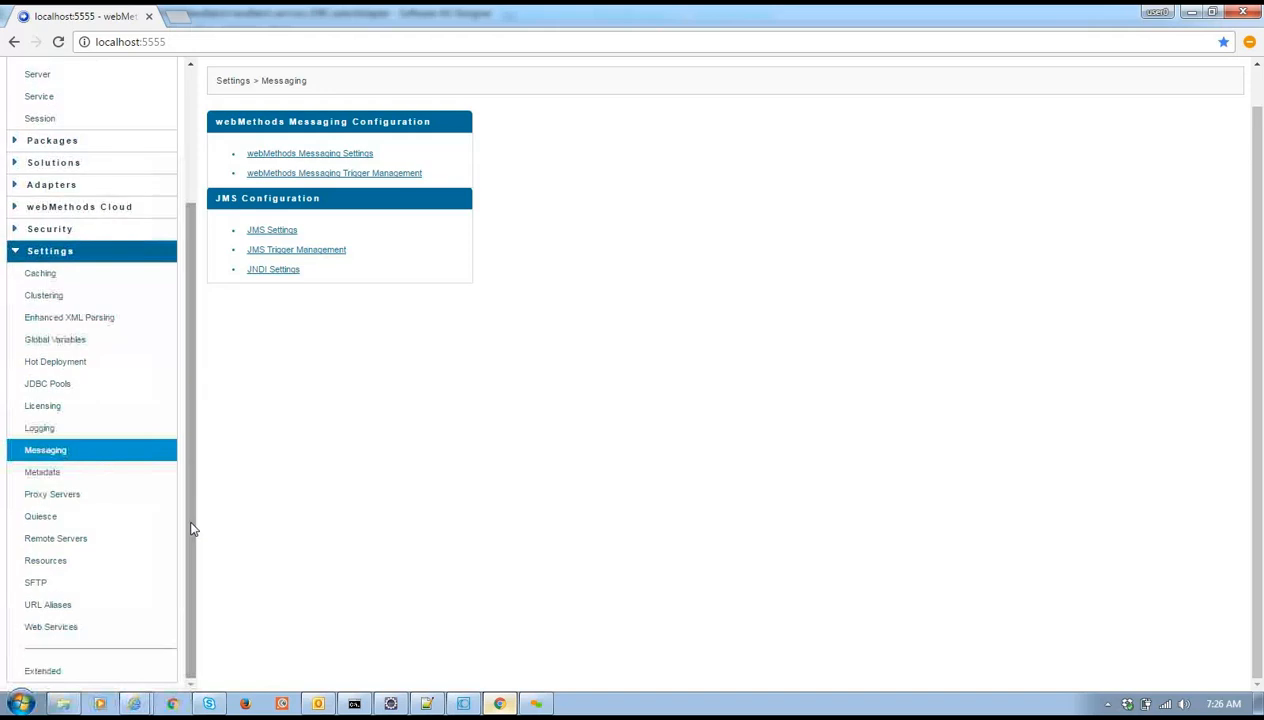
left_click(118, 478)
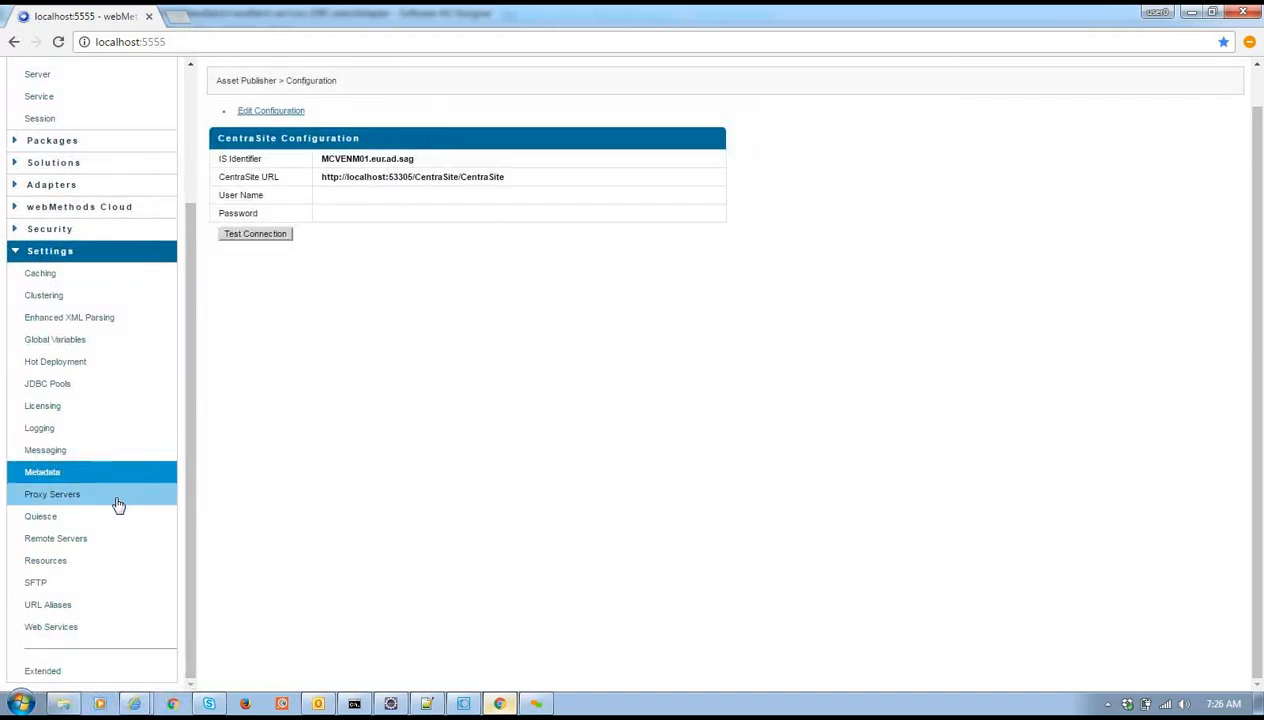
Review the remote server aliases and open Create Remote Server Alias, leaving it unsaved
left_click(105, 545)
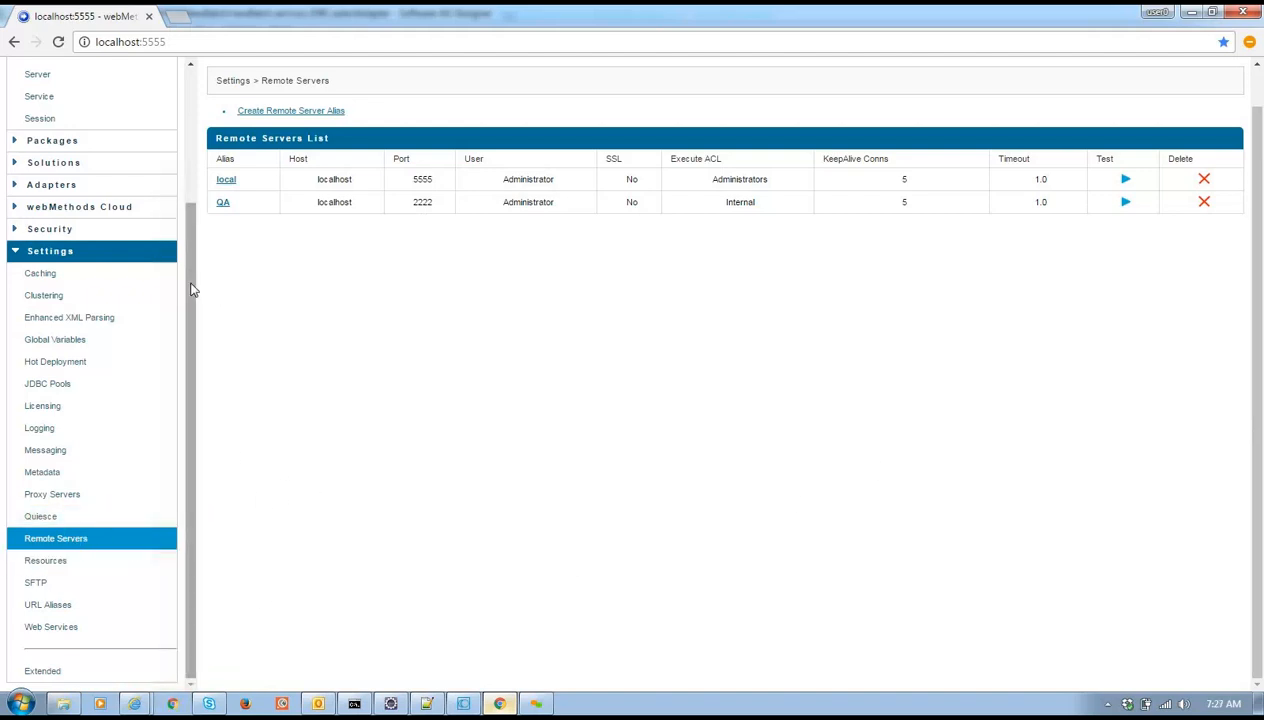
scroll(180, 161, "up", 2)
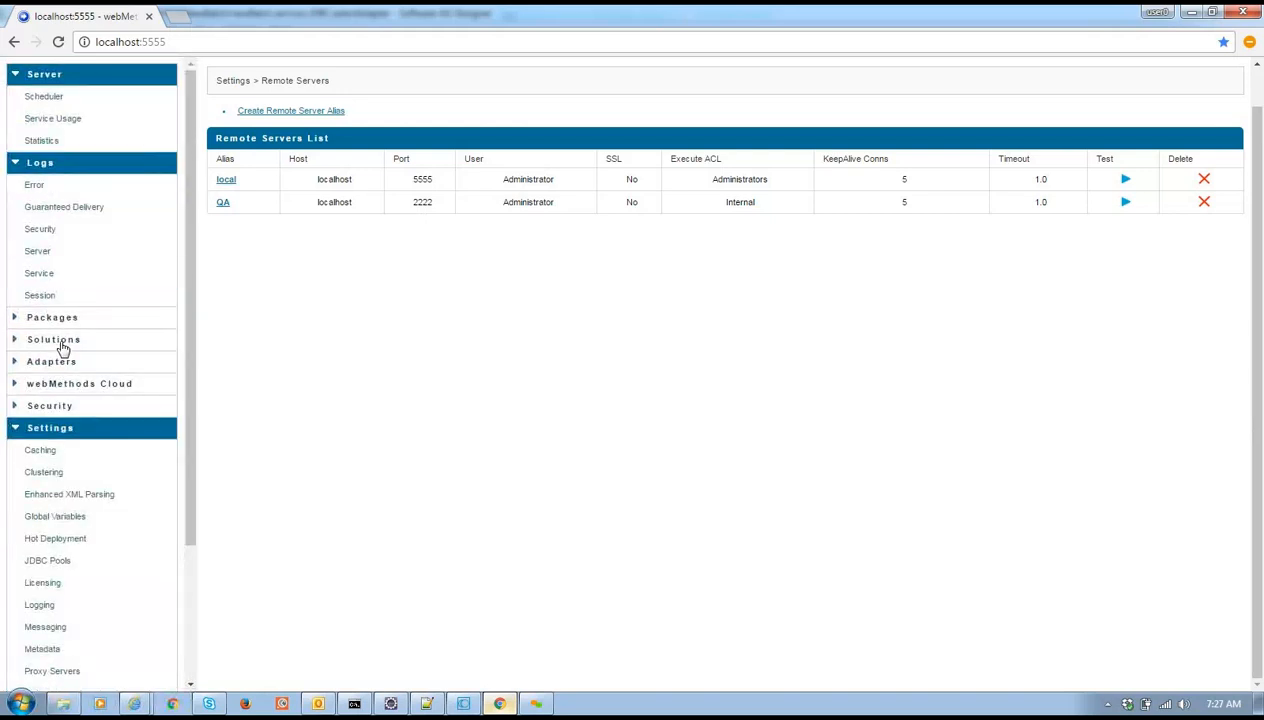
left_click_drag(194, 398, 214, 529)
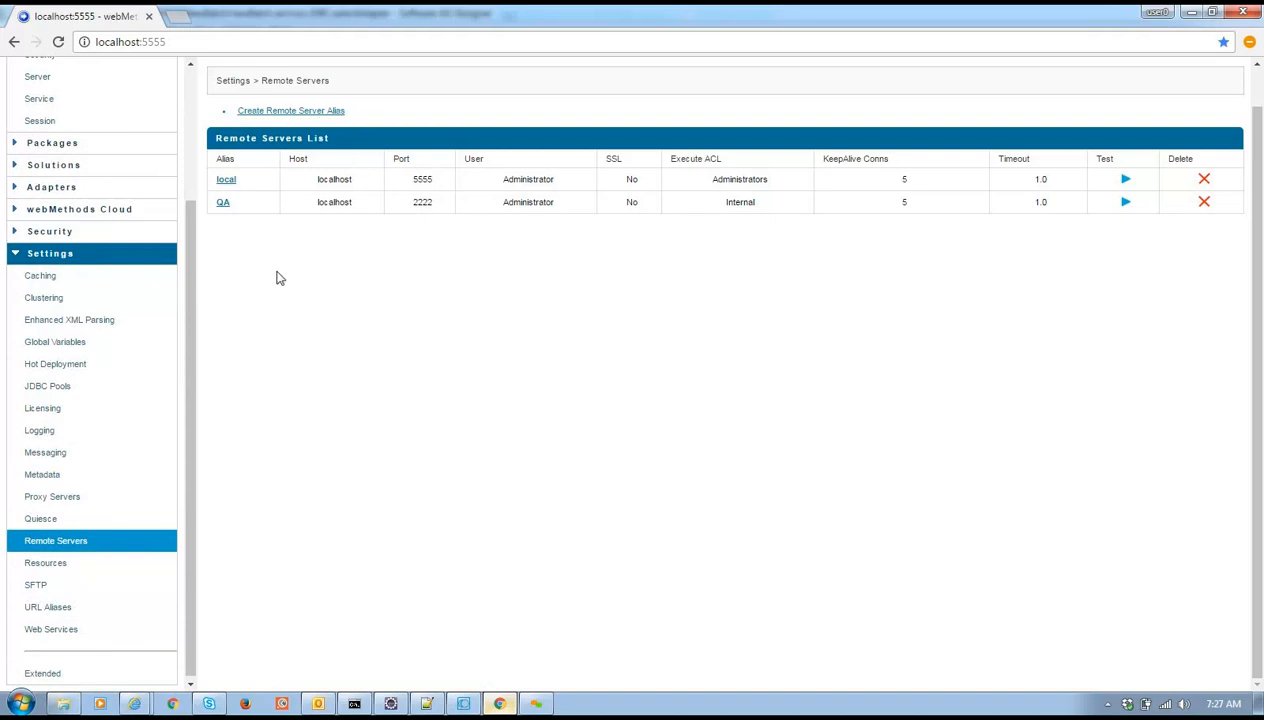
mouse_move(192, 425)
left_mouse_down()
mouse_move(198, 447)
mouse_move(200, 435)
left_mouse_up()
left_click(289, 112)
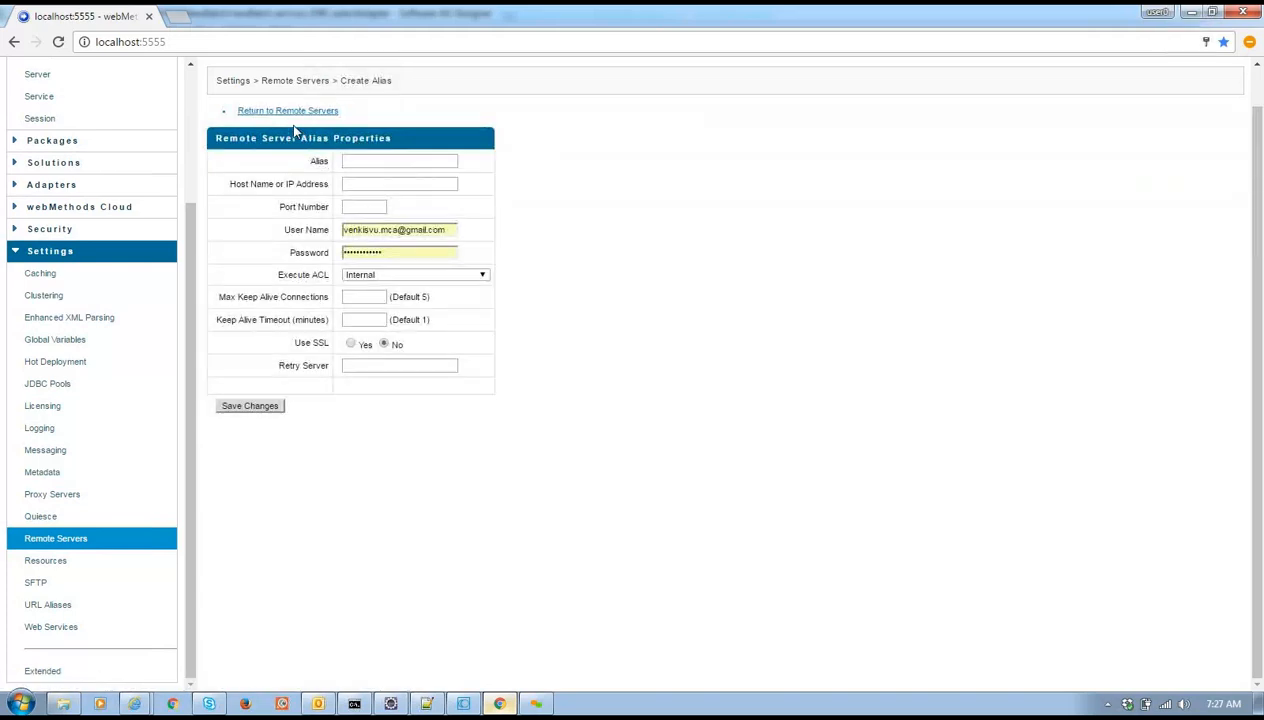
left_click(279, 112)
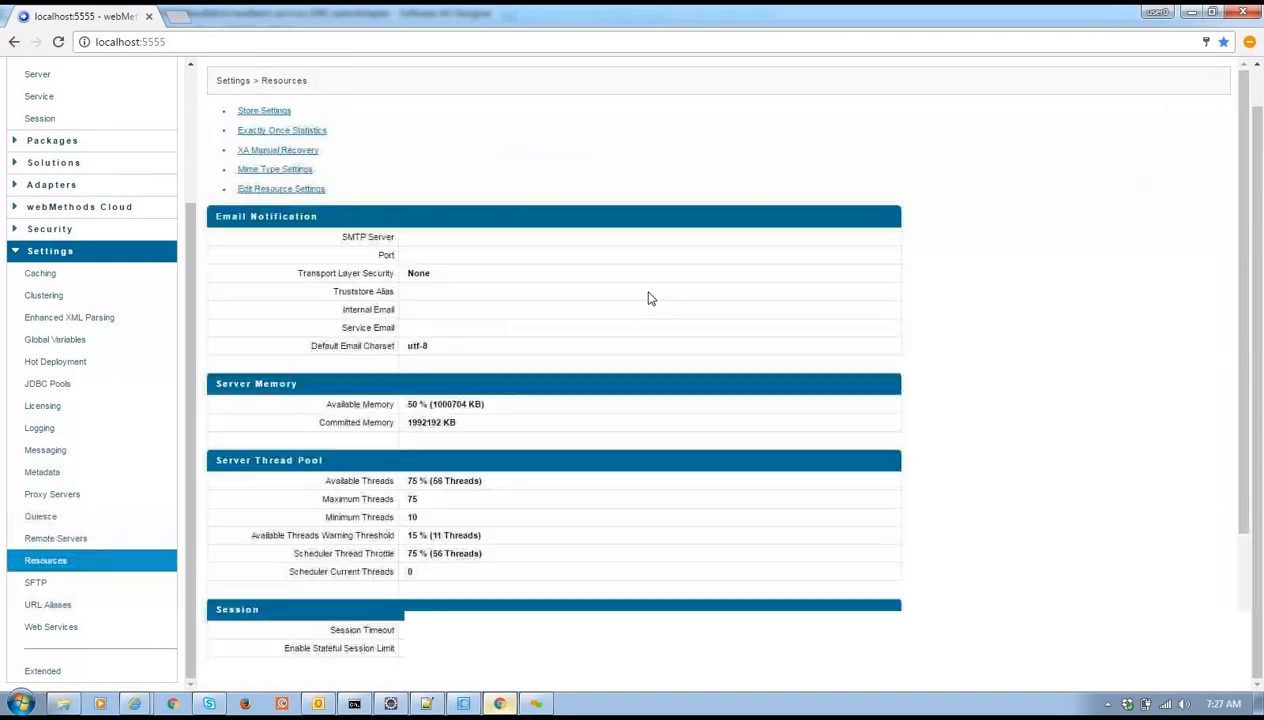
scroll(644, 298, "up", 1)
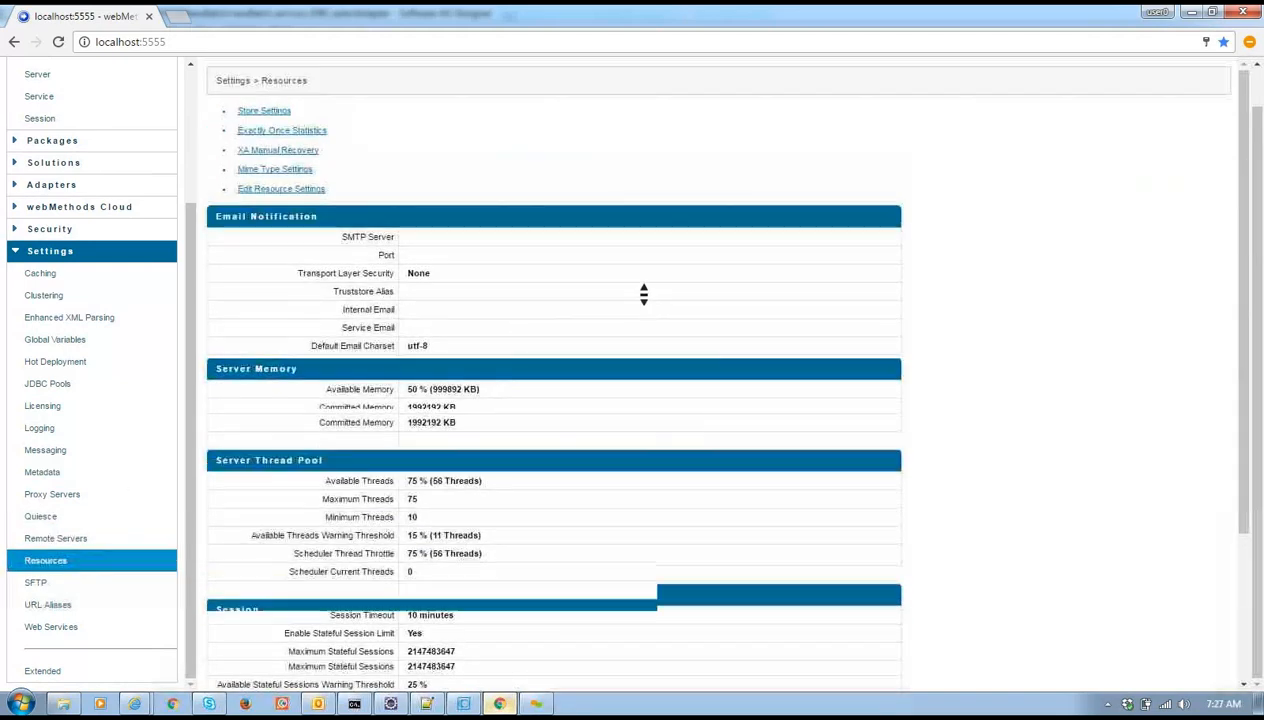
scroll(644, 298, "down", 2)
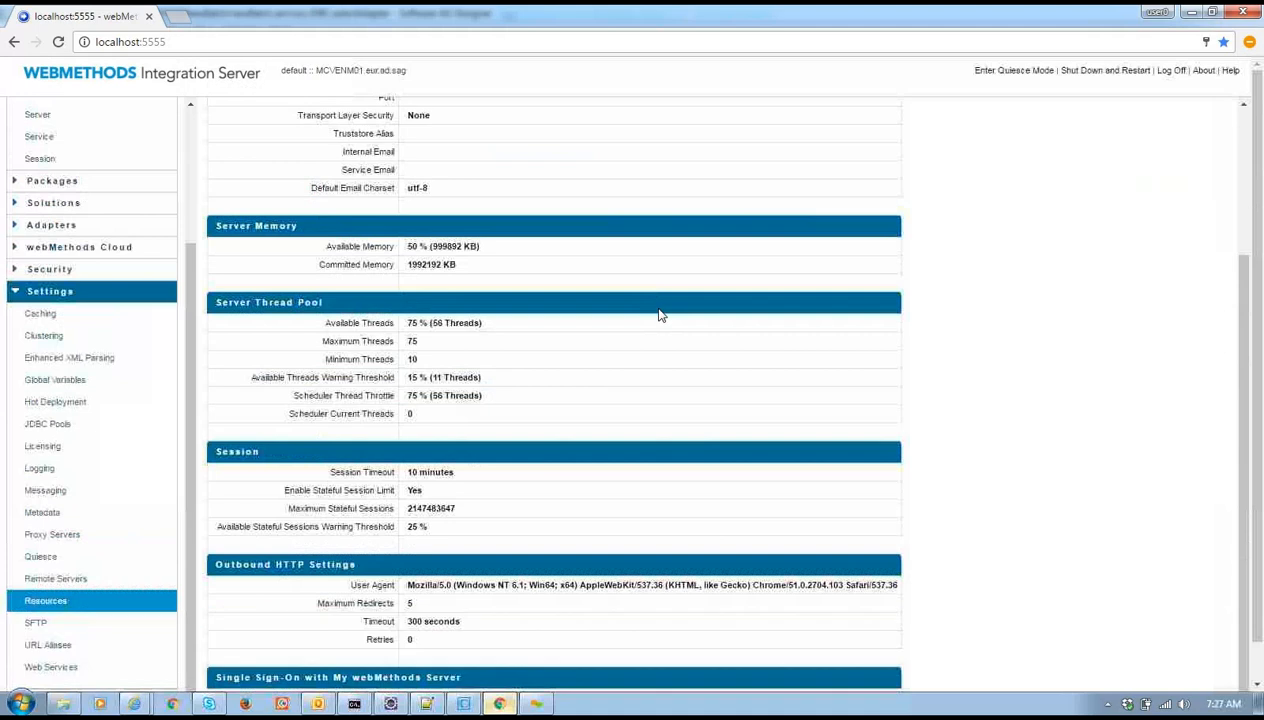
scroll(655, 305, "down", 1)
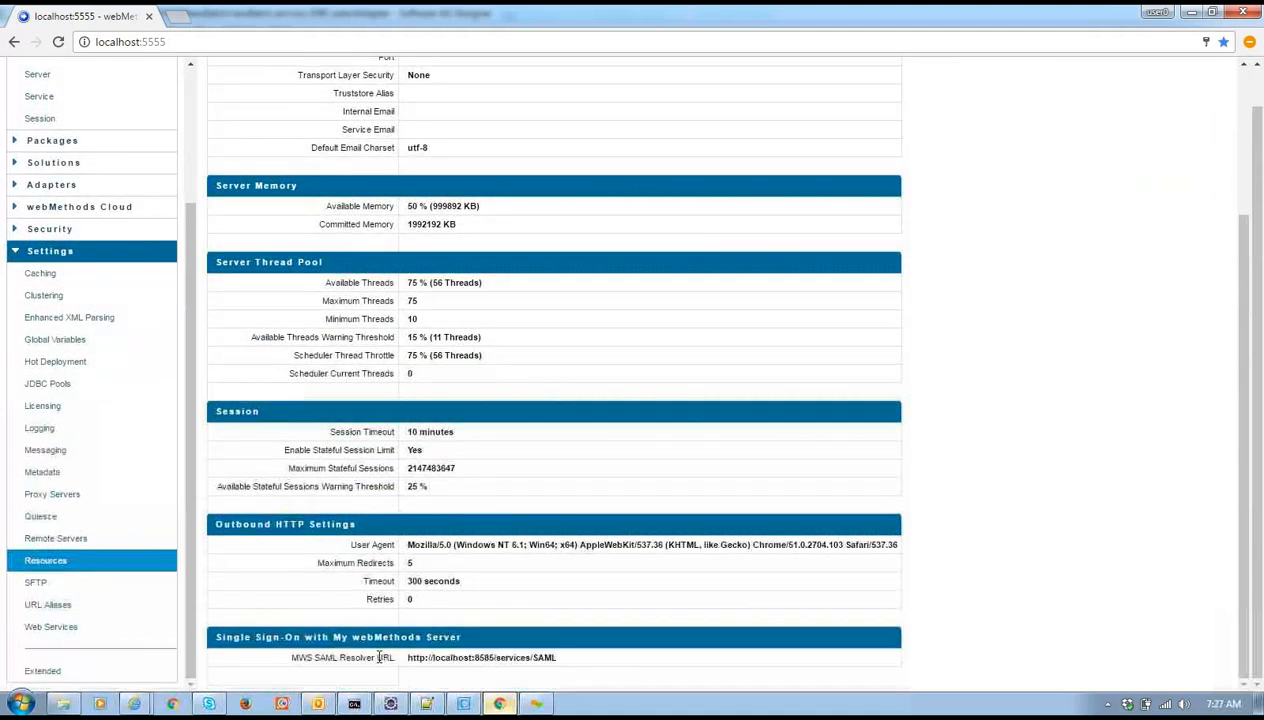
double_click(333, 660)
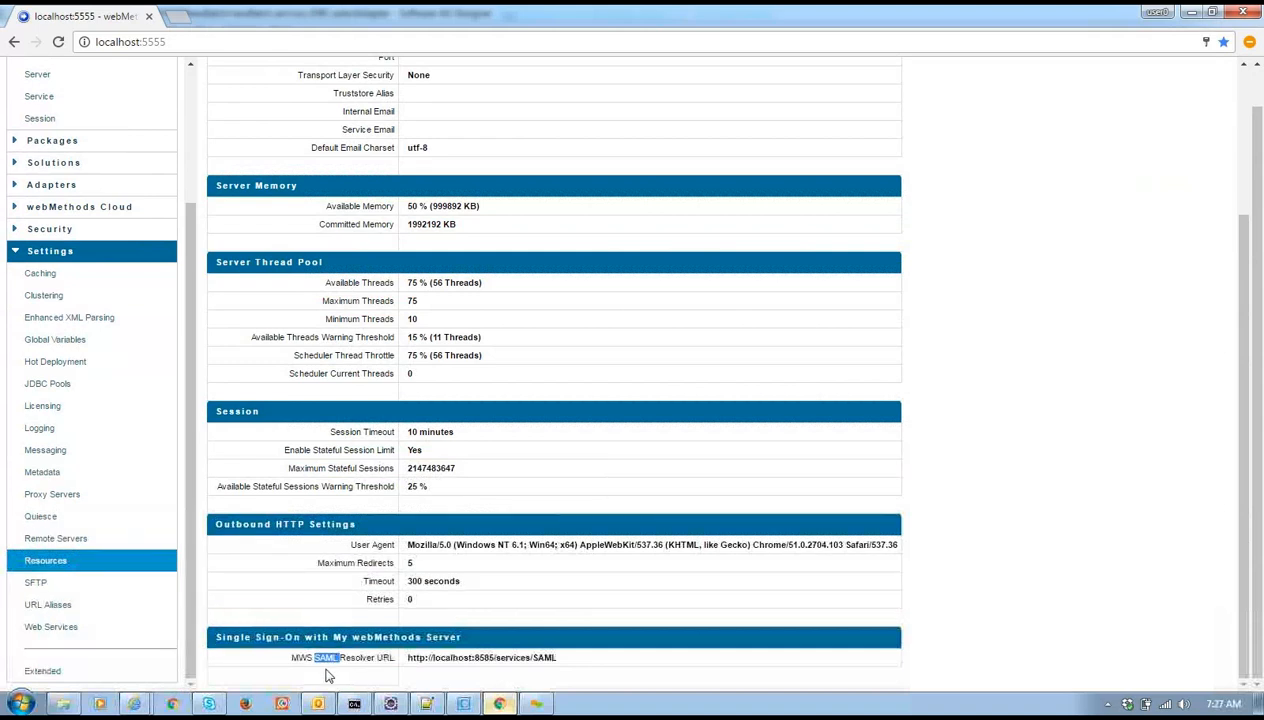
left_click_drag(408, 662, 565, 664)
key("ctrl+c")
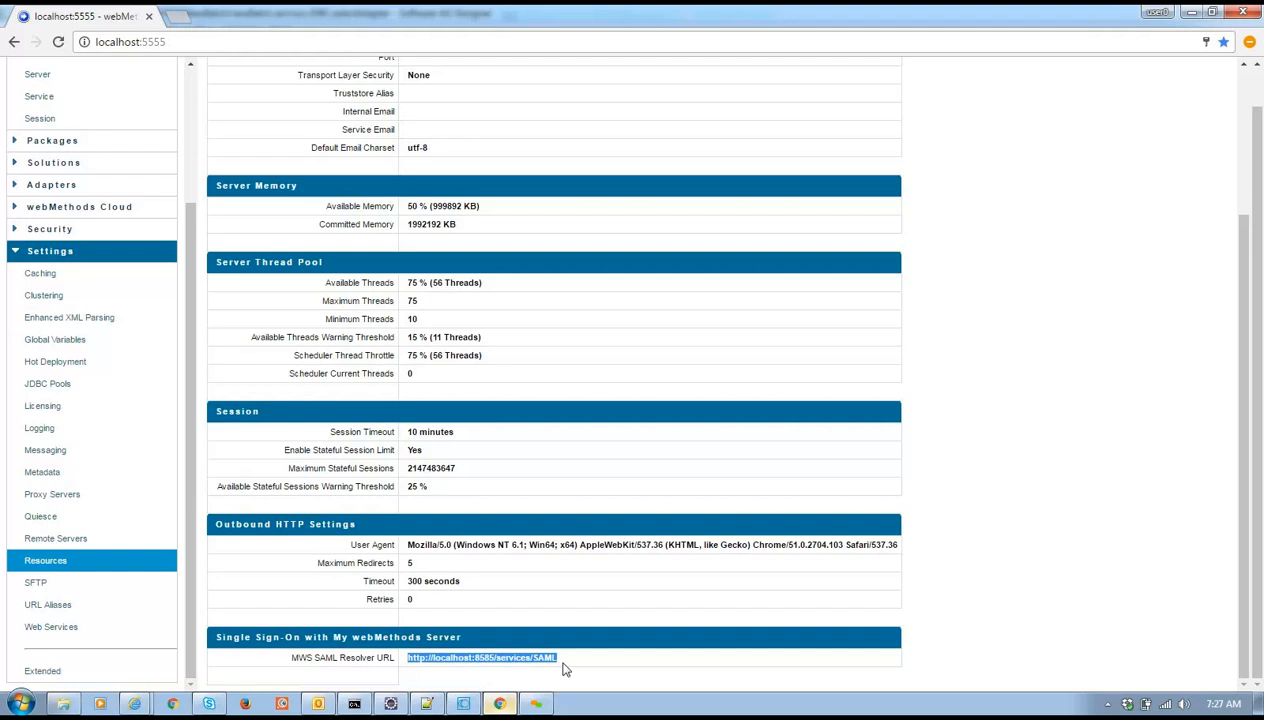
left_click(182, 17)
Paste the SAML resolver URL and load it on port 3535 instead of 8585
key("ctrl+v")
key("Return")
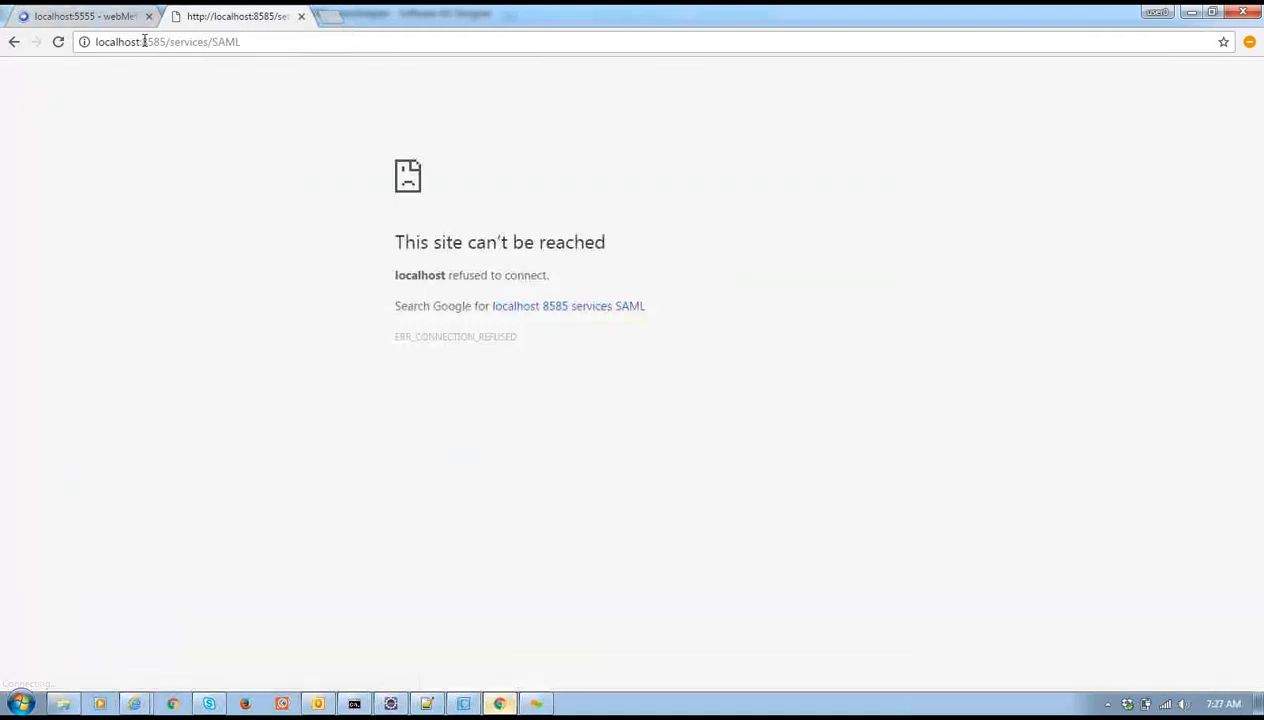
left_click_drag(142, 42, 157, 42)
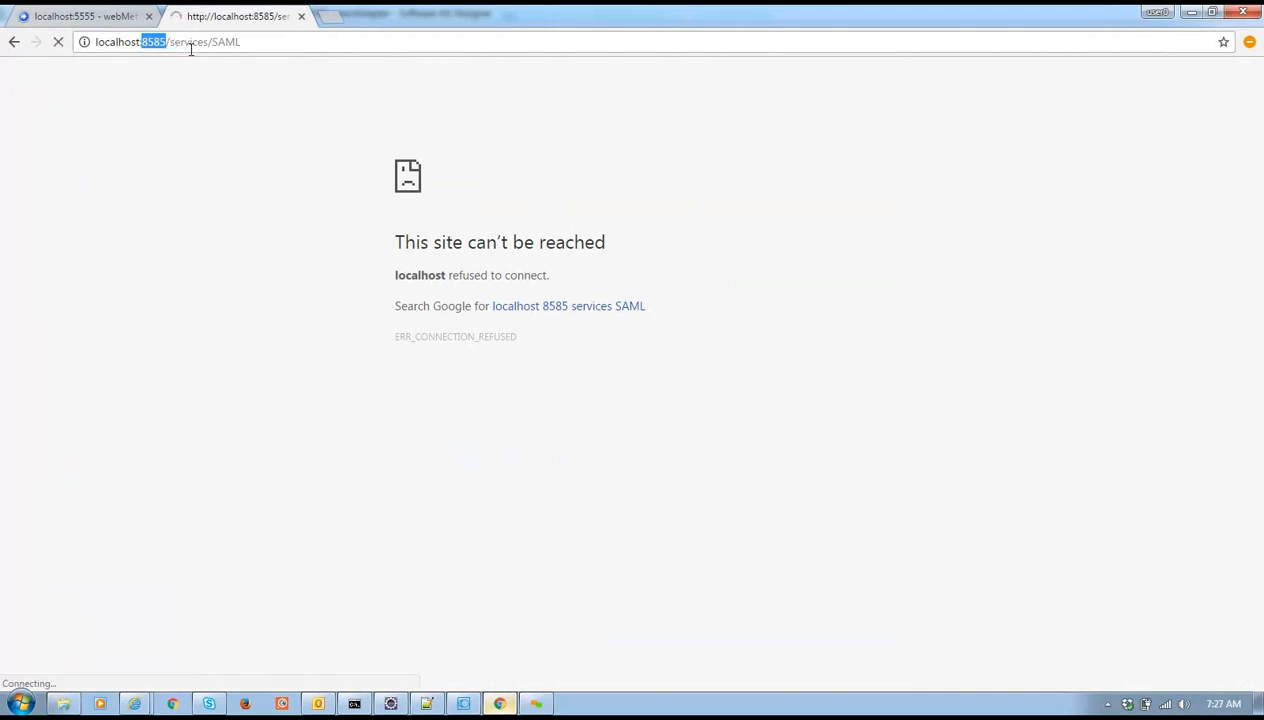
type("3535")
key("Return")
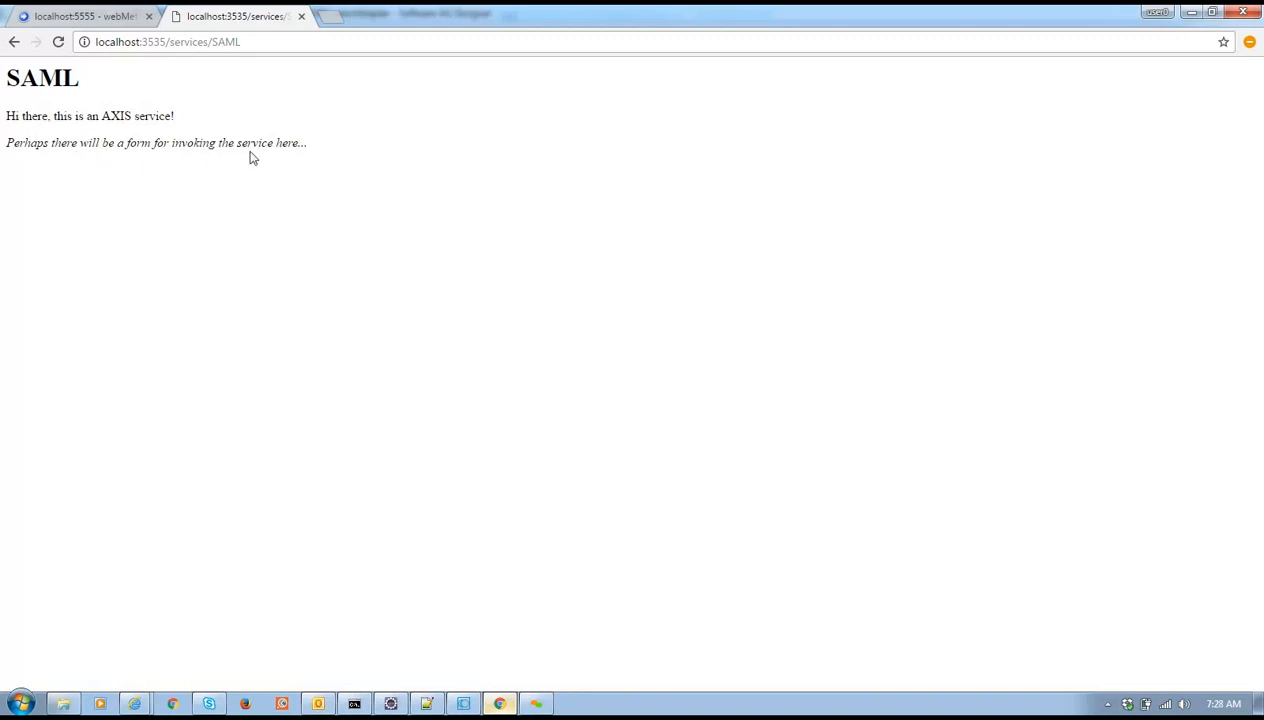
Append ?wsdl, log in with the administrator credentials, then return to the localhost:5555 tab
left_click(265, 45)
left_click(282, 41)
type("?")
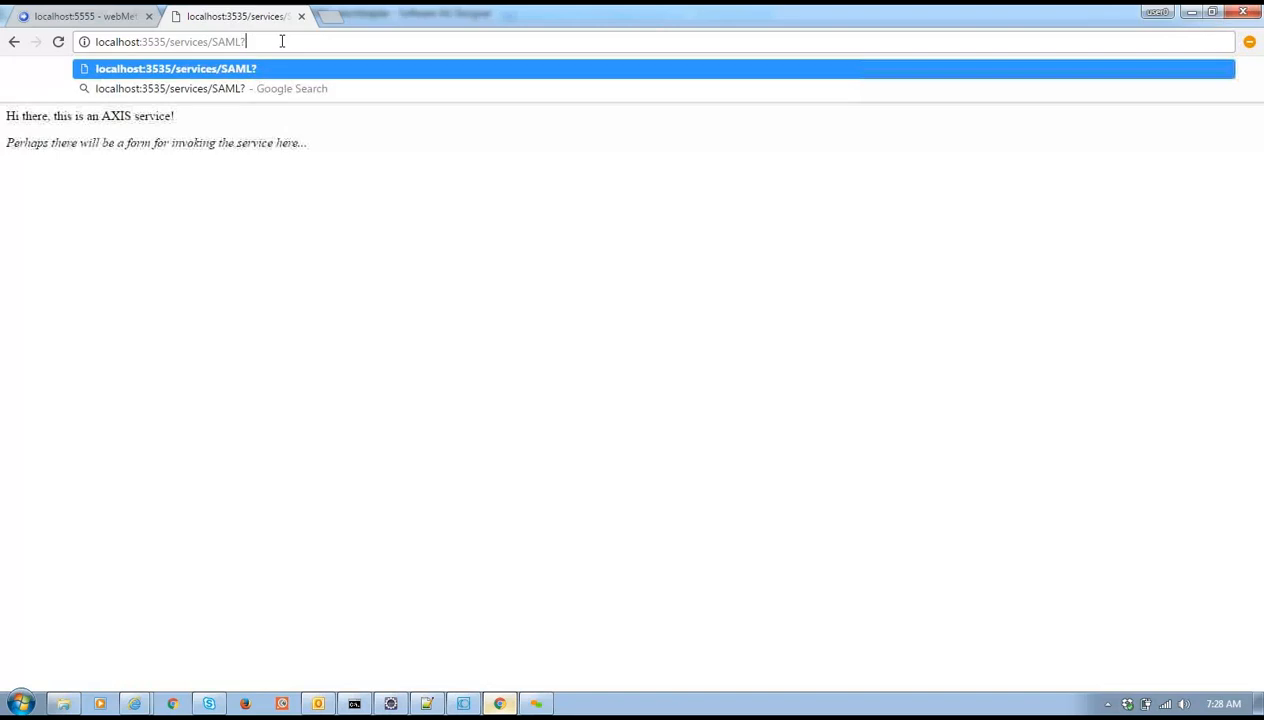
type("wsdl")
key("Return")
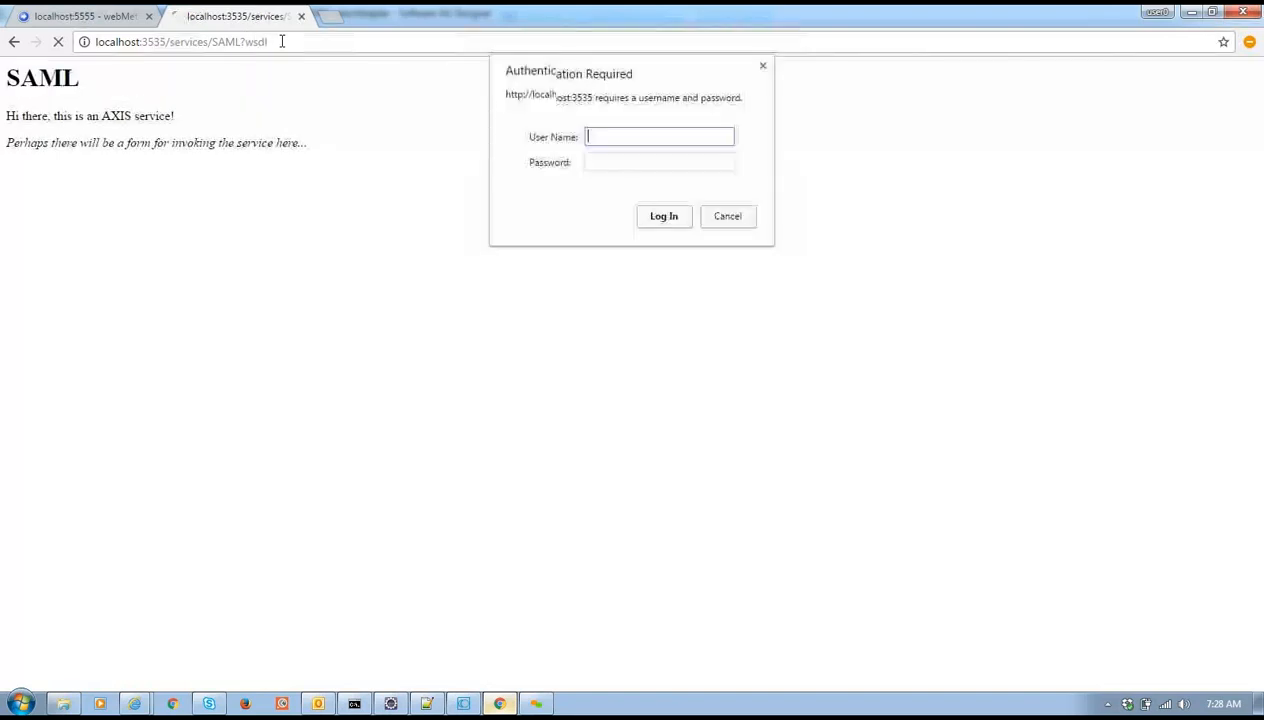
type("Adminisrator")
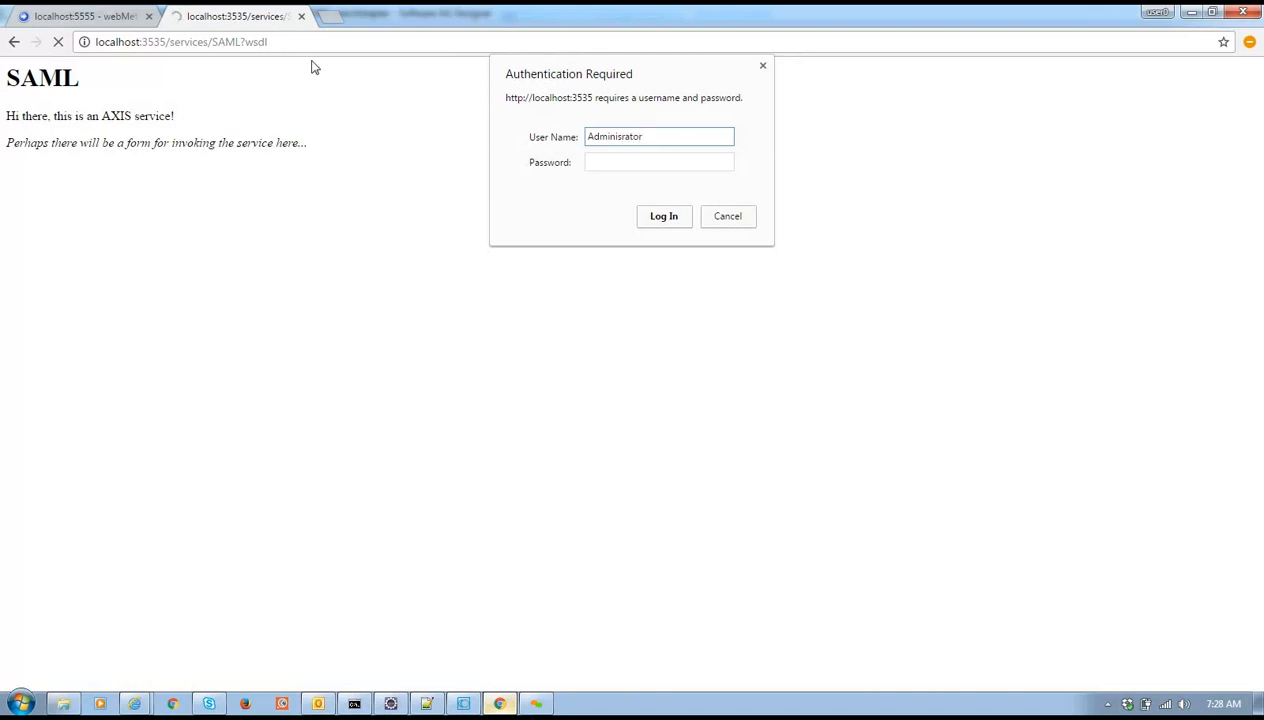
left_click(601, 166)
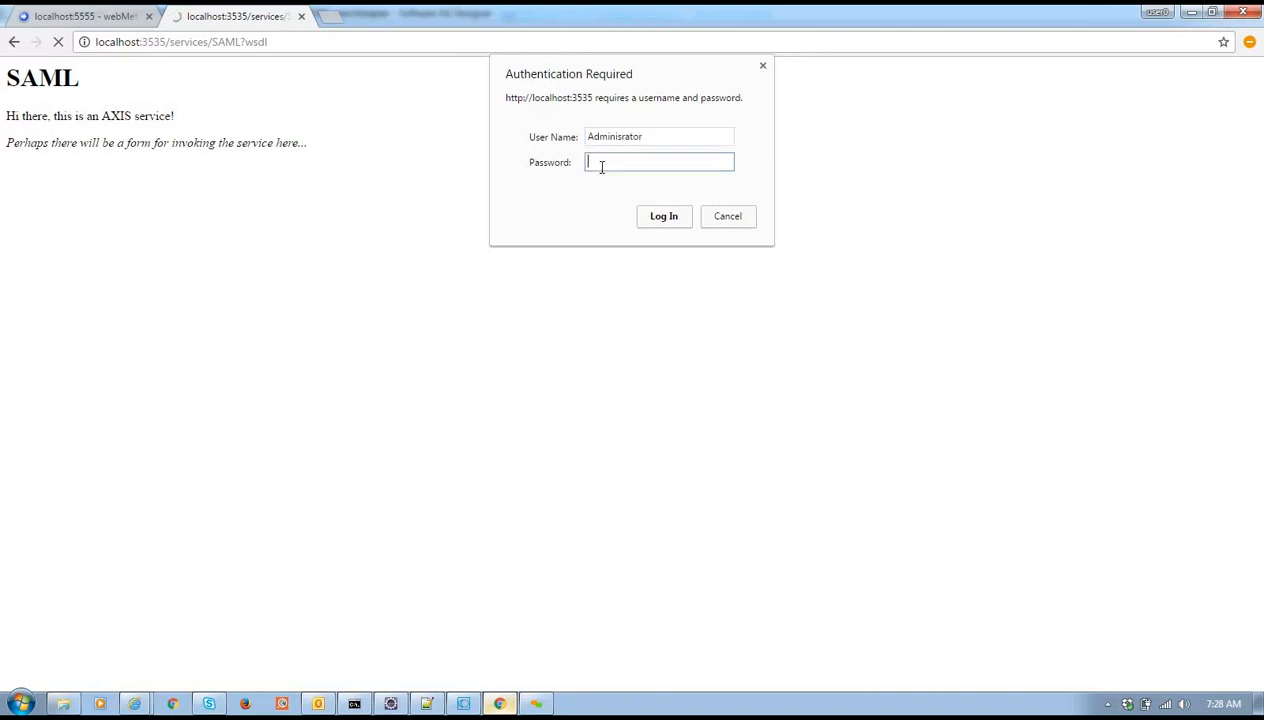
key("Return")
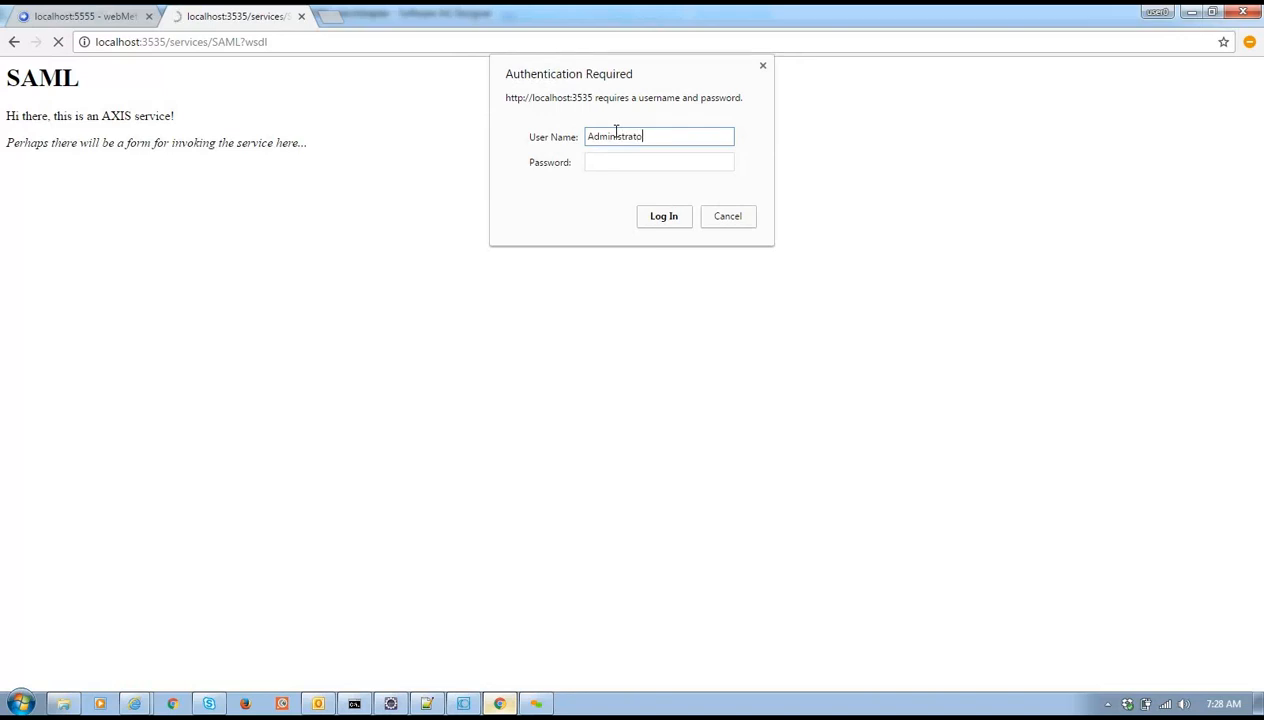
left_click(610, 164)
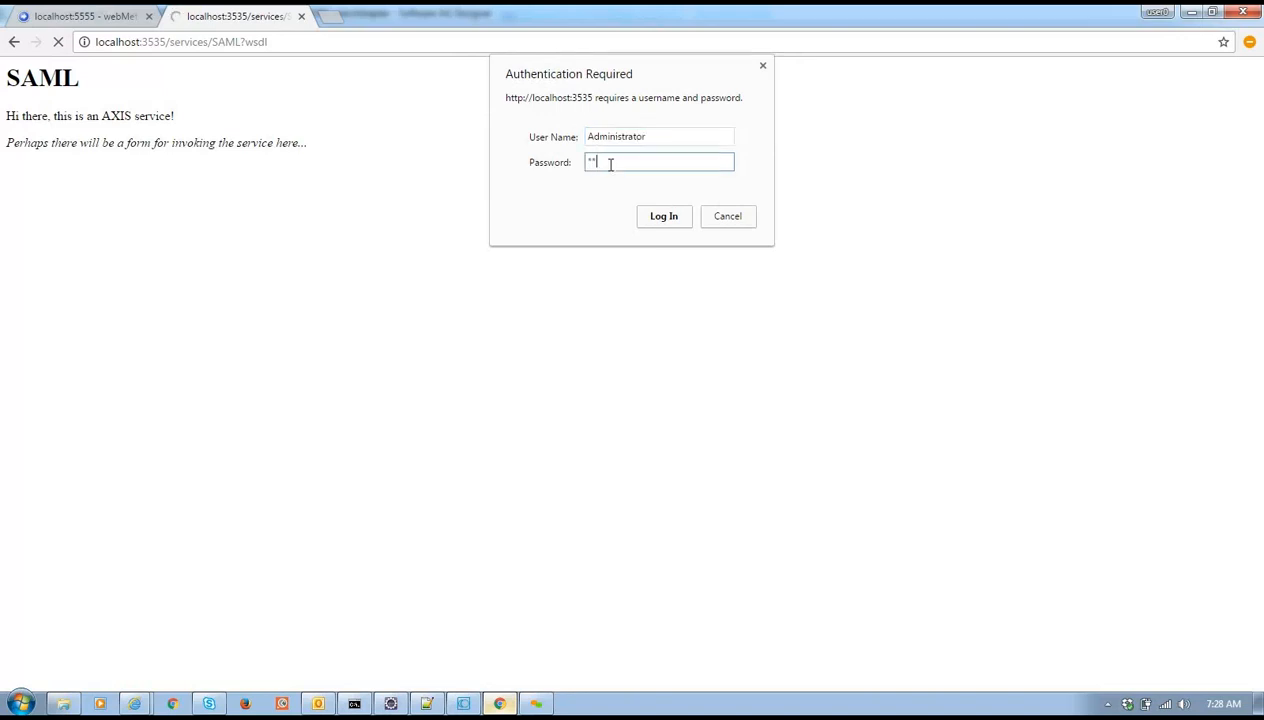
type("manage")
key("Return")
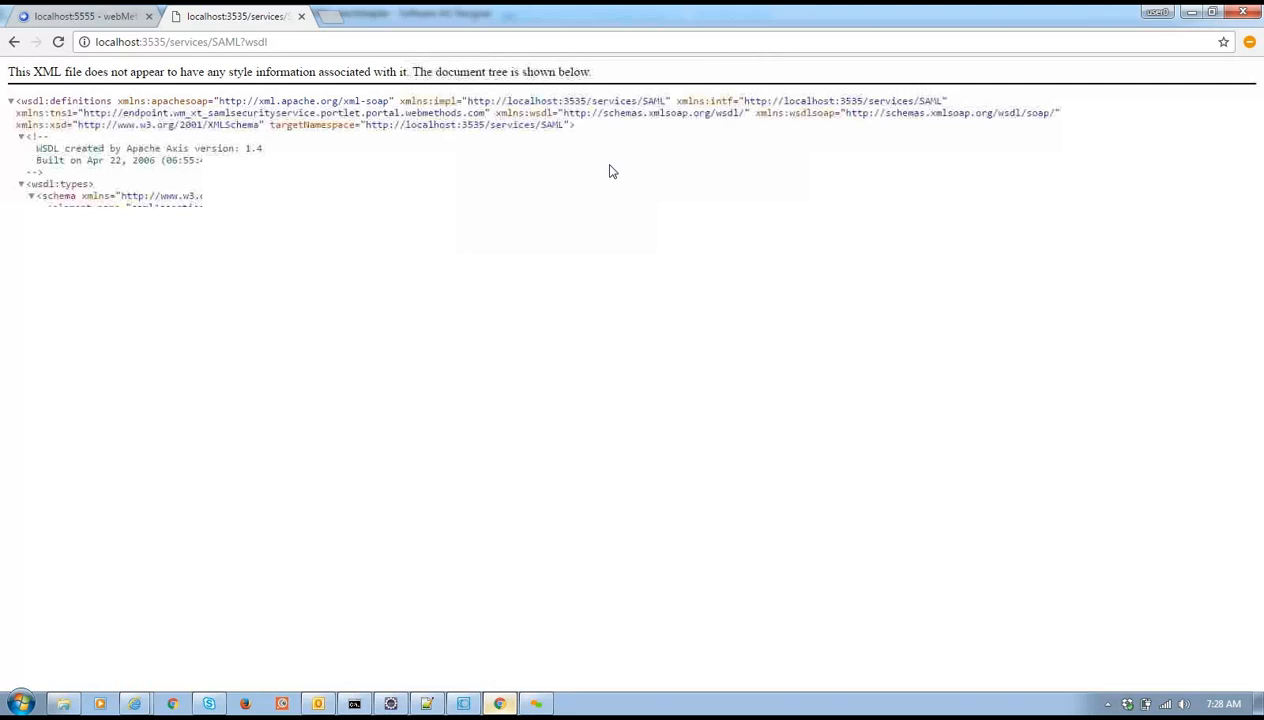
left_click(88, 16)
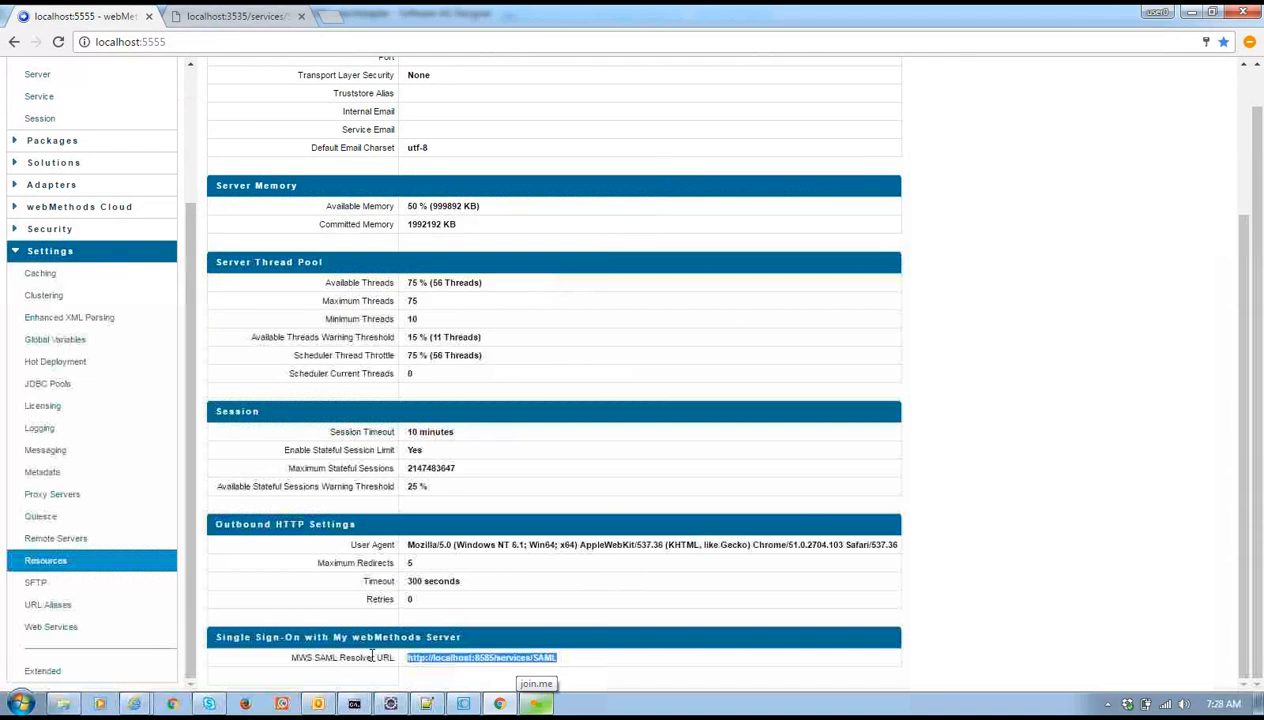
left_click(370, 655)
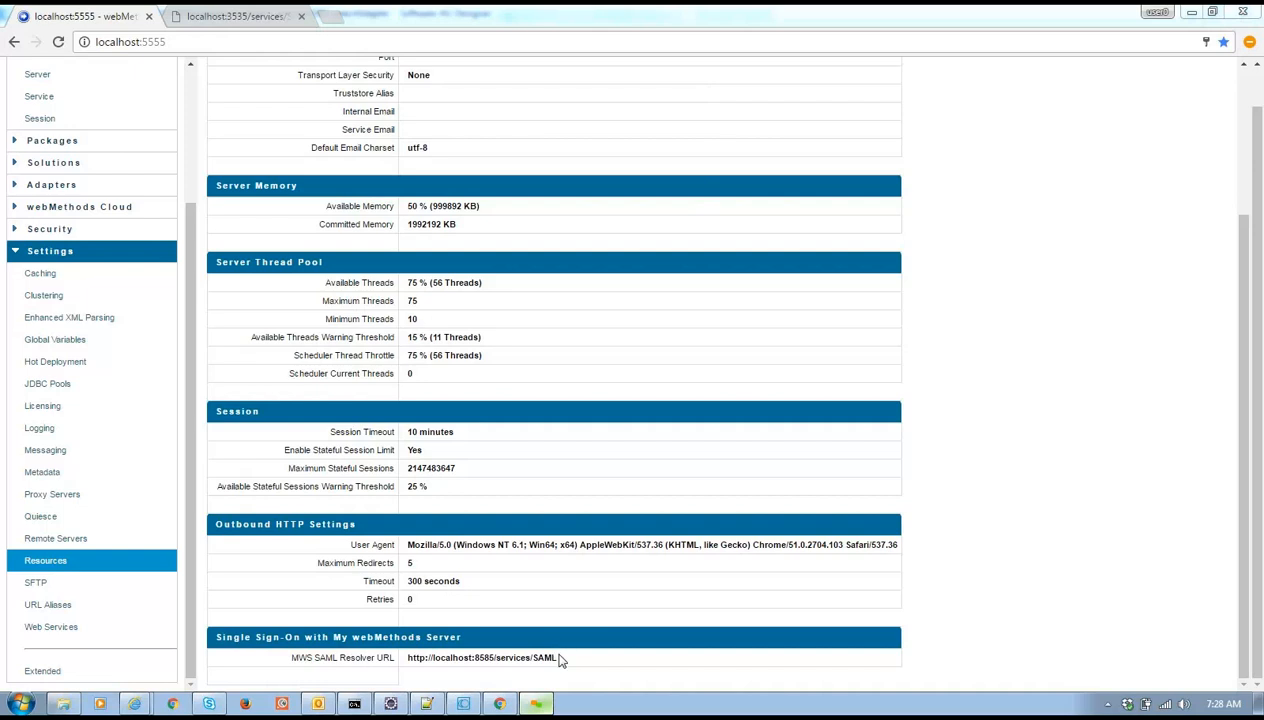
left_click_drag(558, 660, 411, 660)
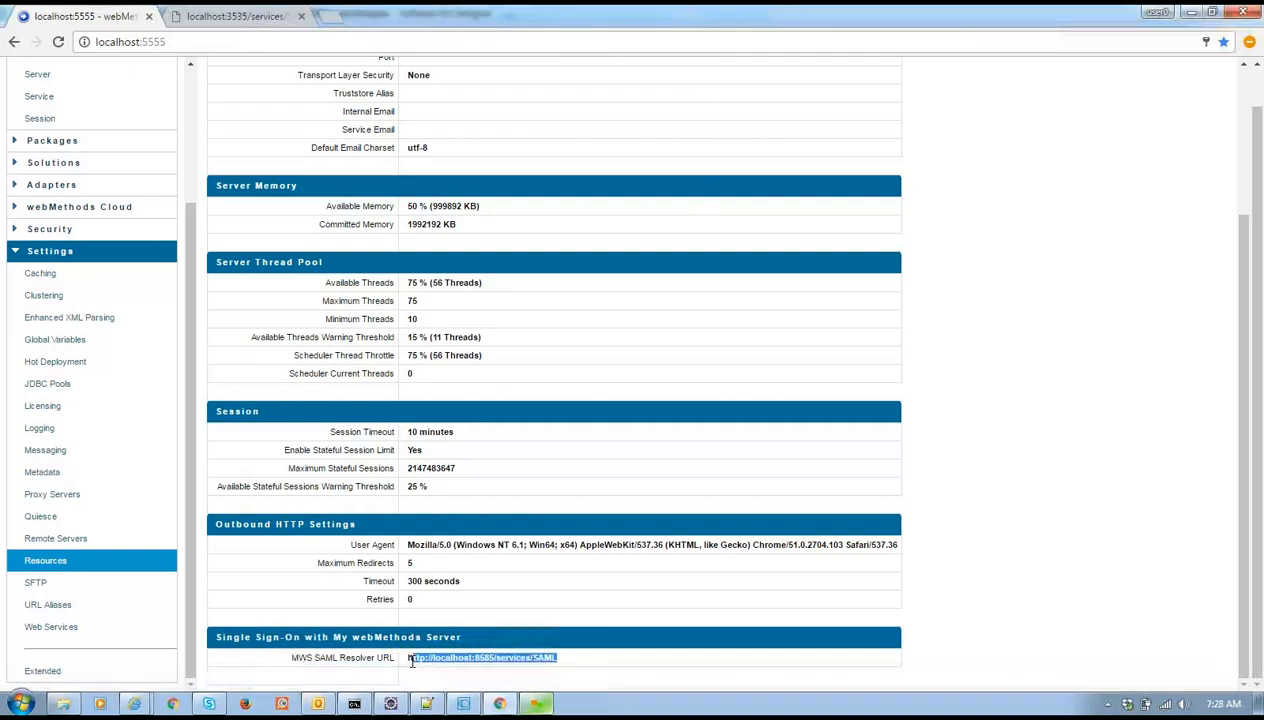
left_click(286, 15)
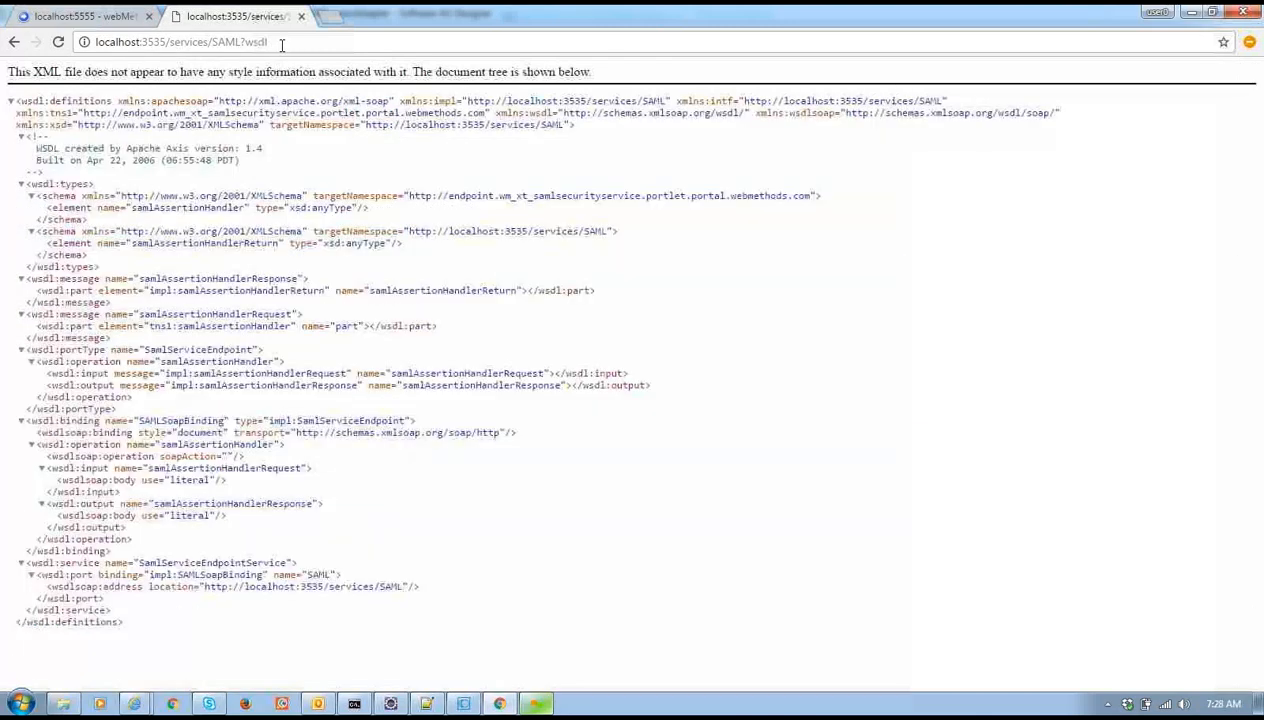
left_click(281, 44)
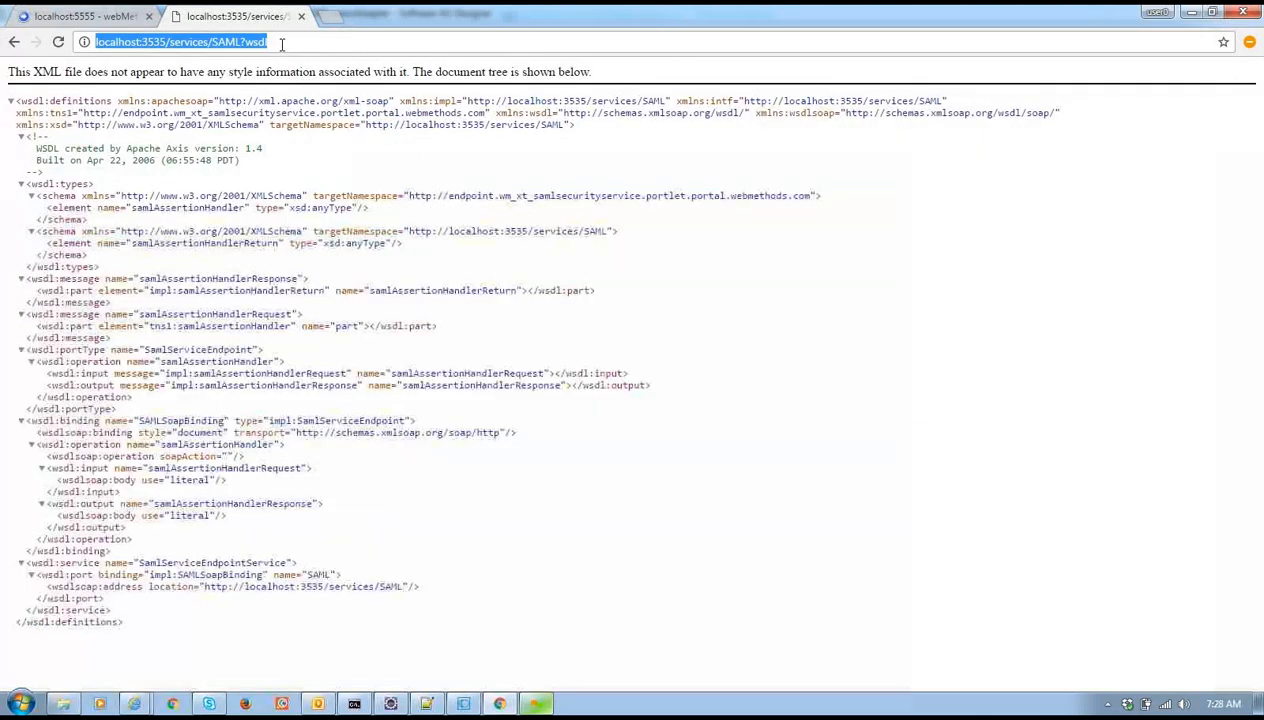
left_click(98, 15)
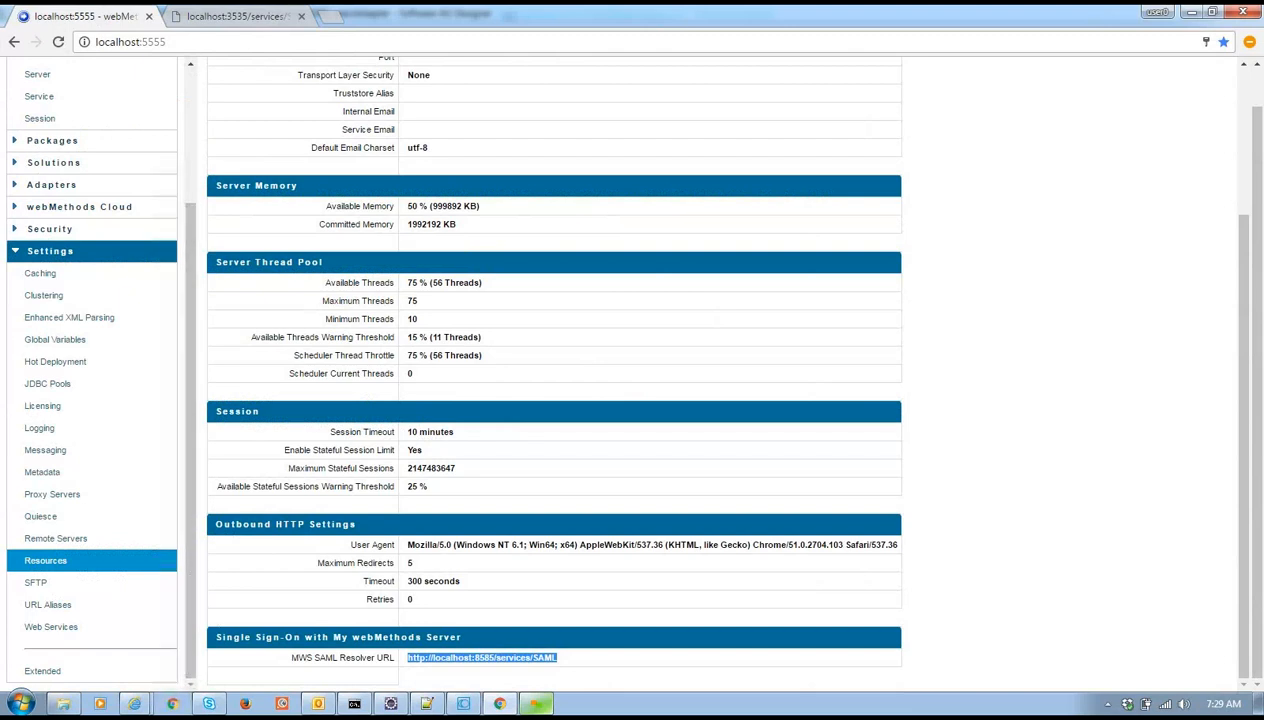
left_click(476, 703)
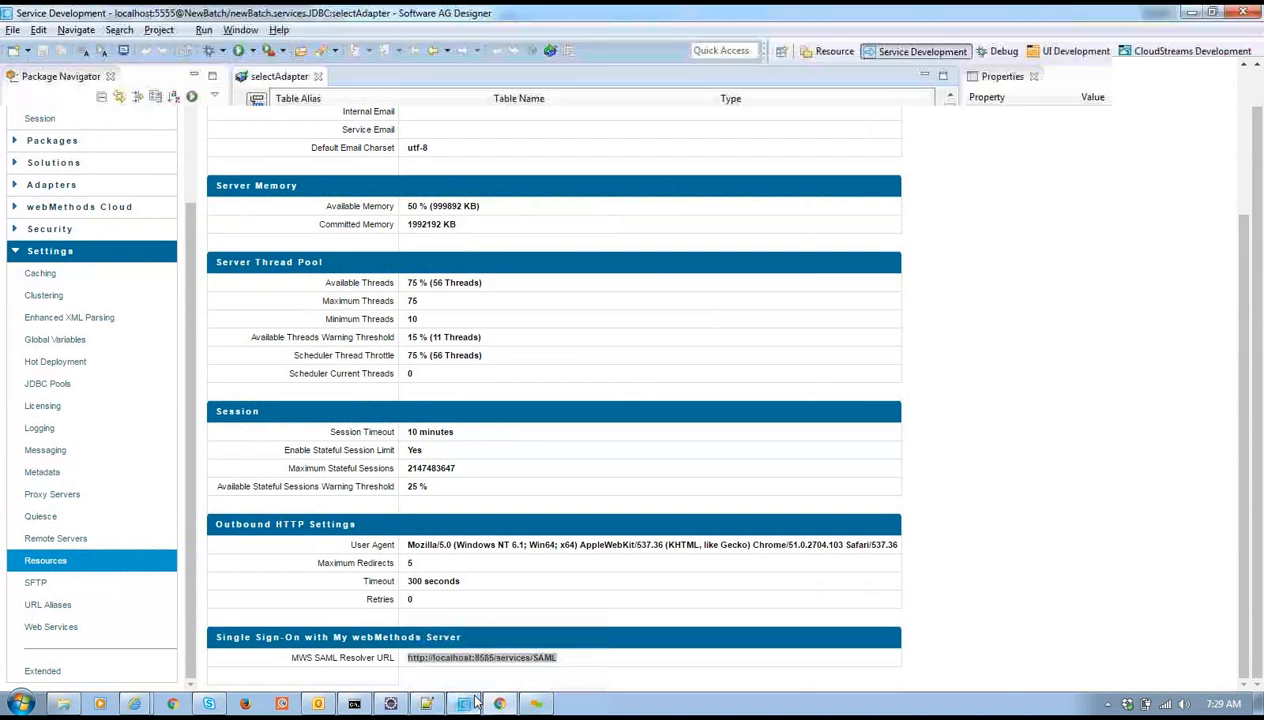
Step through a new SFTP server alias form without saving, then view the URL Aliases list
left_click(458, 693)
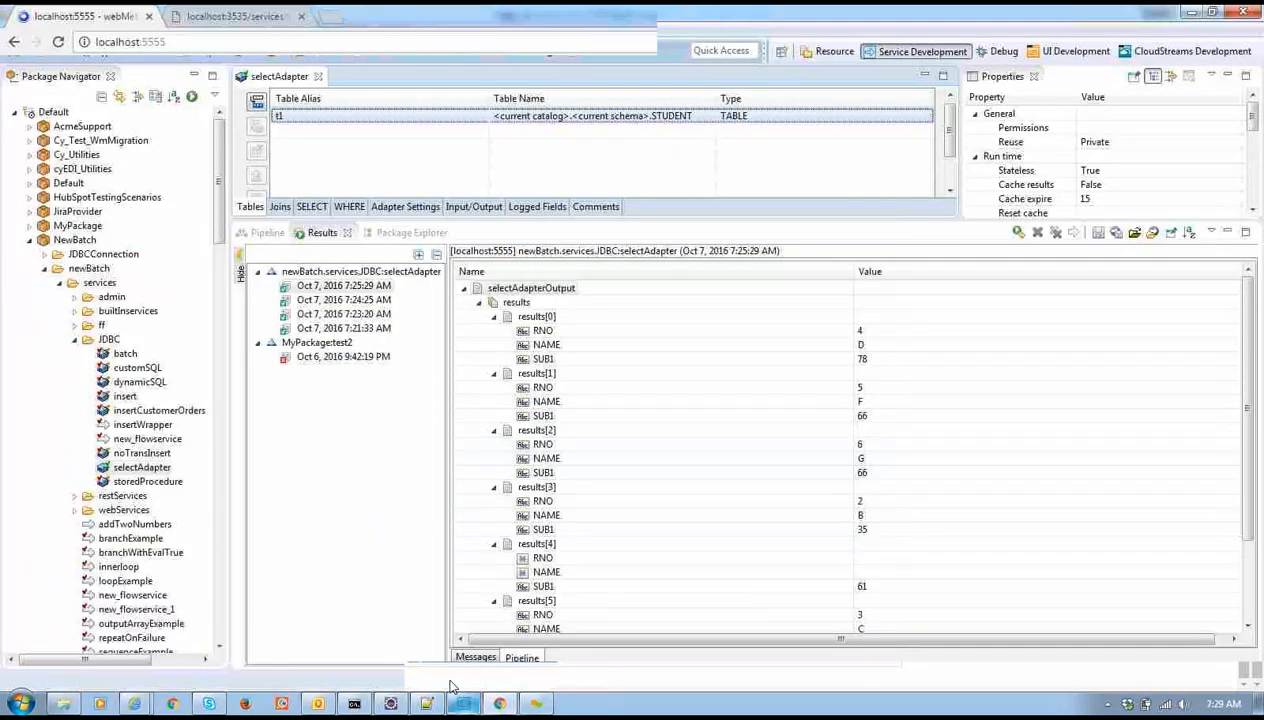
left_click(113, 578)
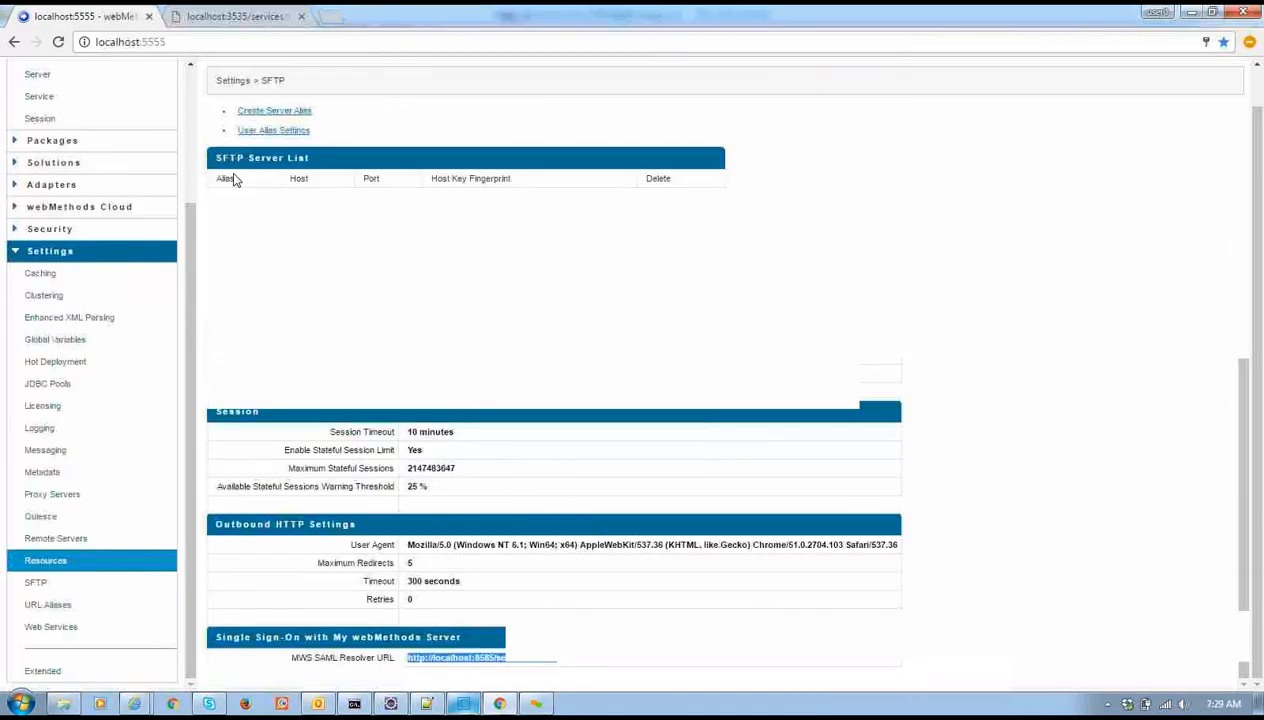
left_click(281, 113)
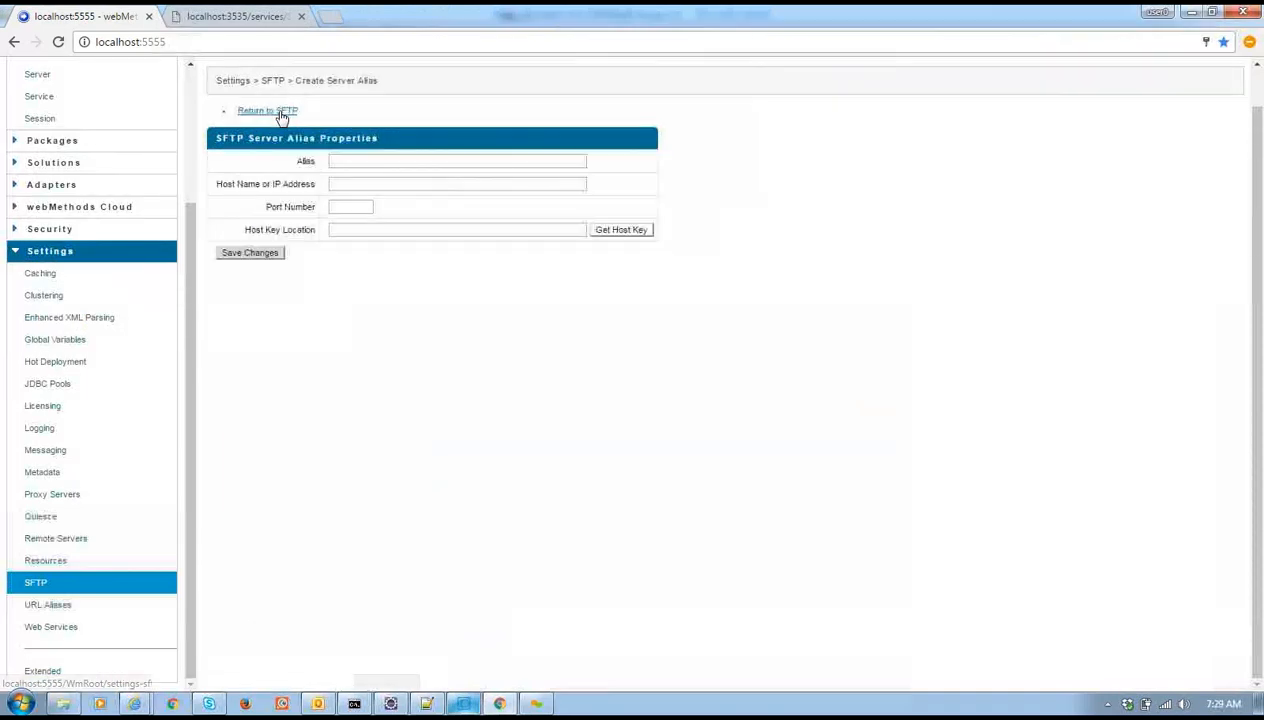
left_click(350, 161)
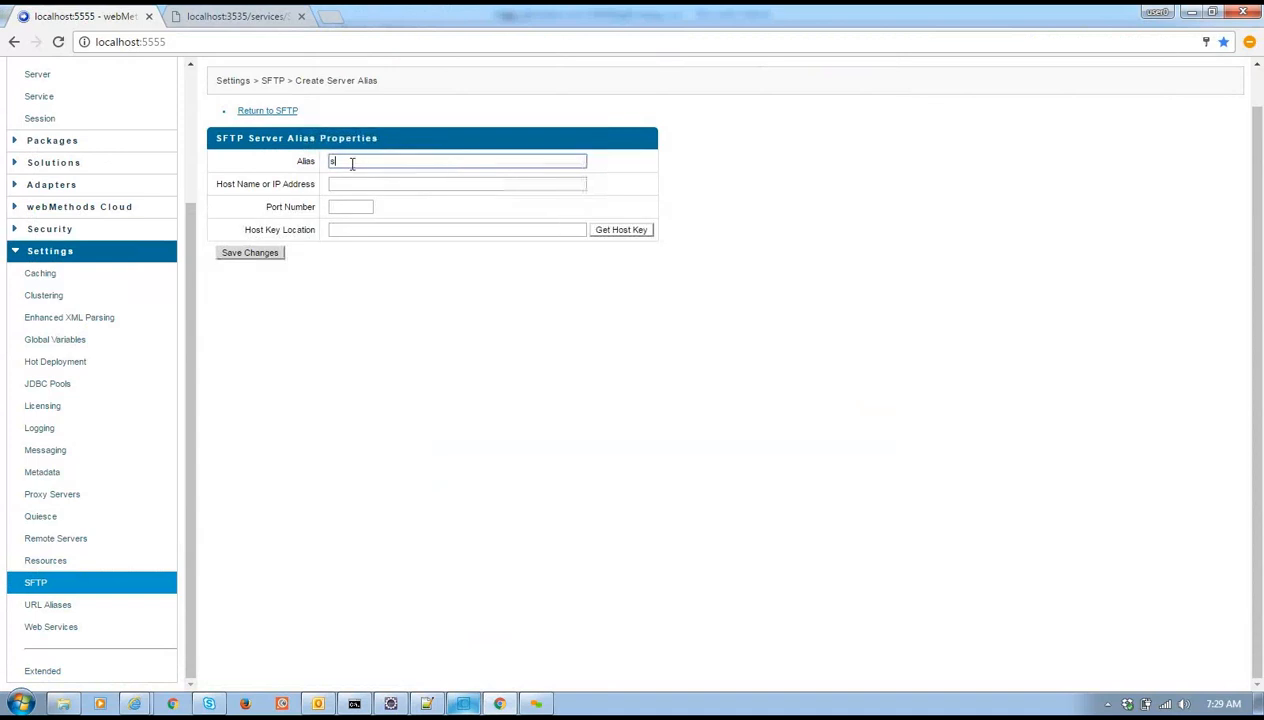
left_click(338, 180)
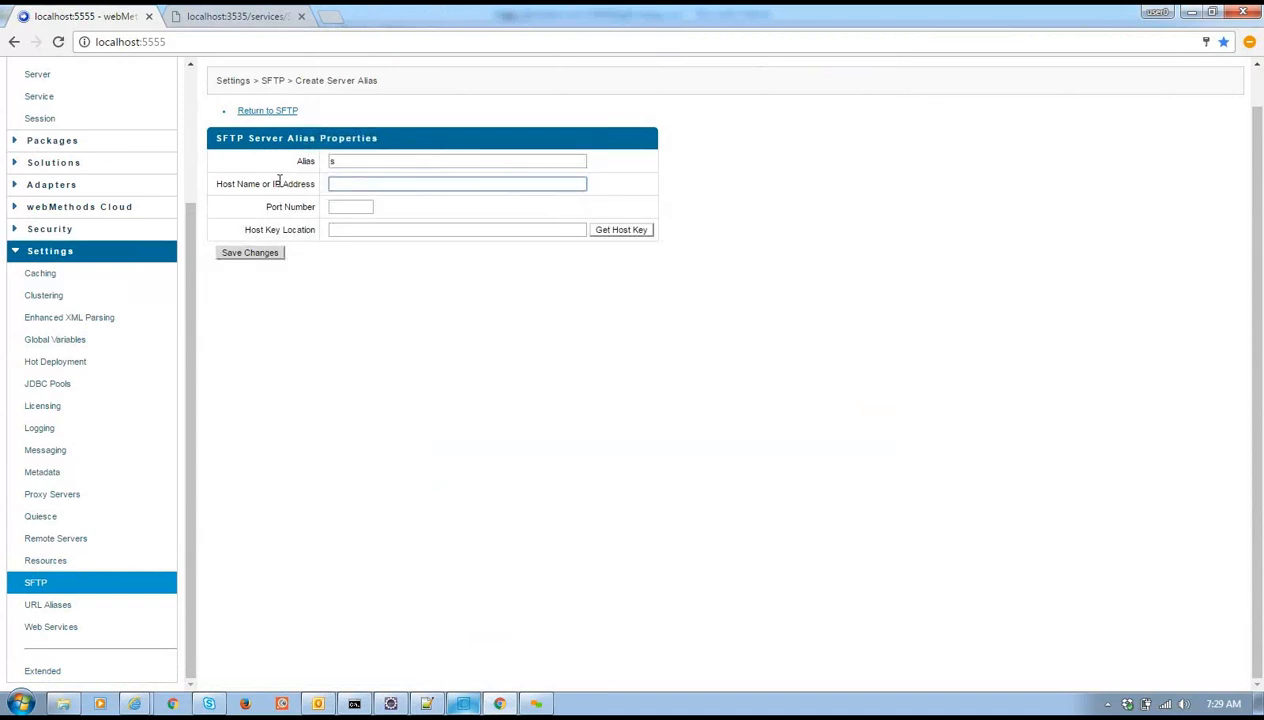
left_click(352, 209)
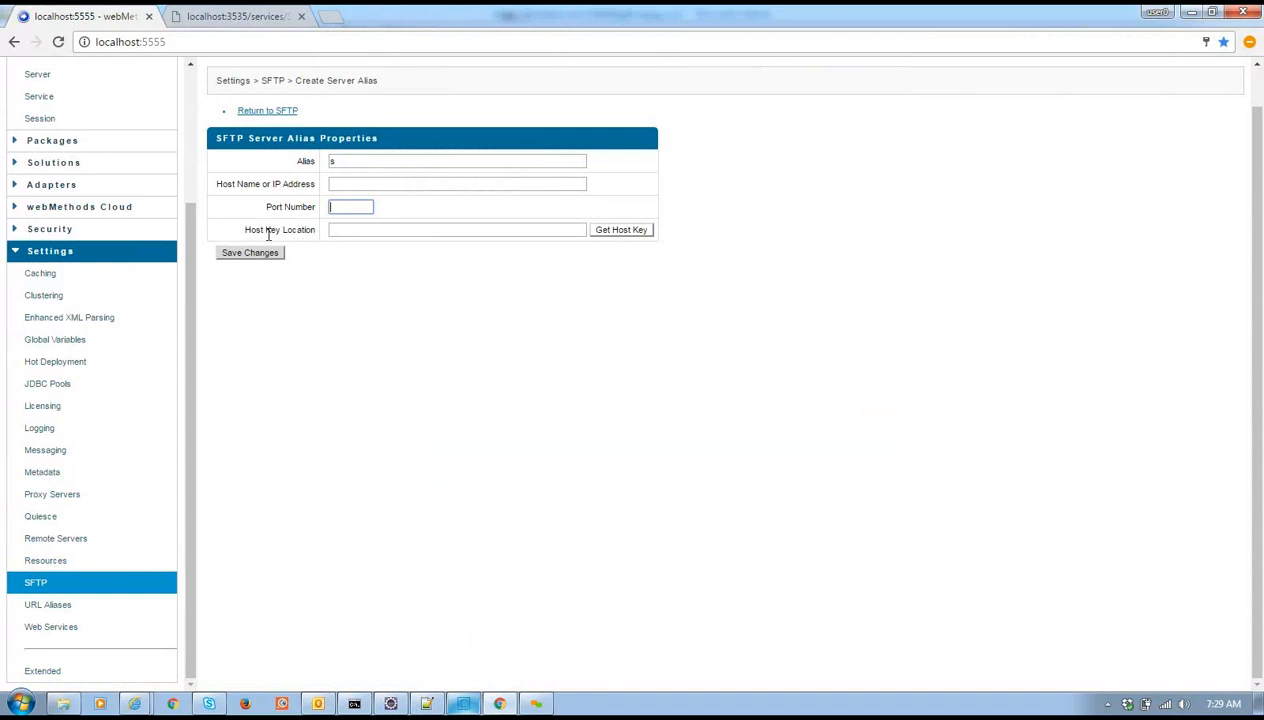
left_click(362, 227)
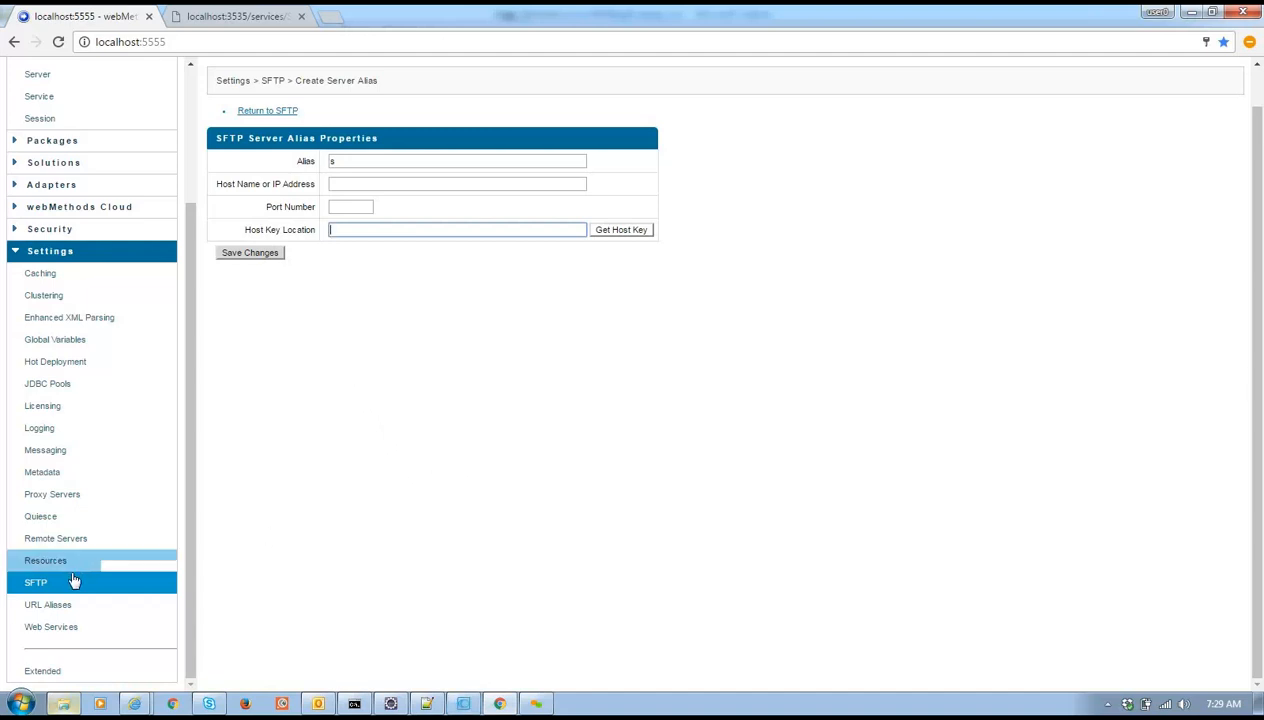
left_click(61, 607)
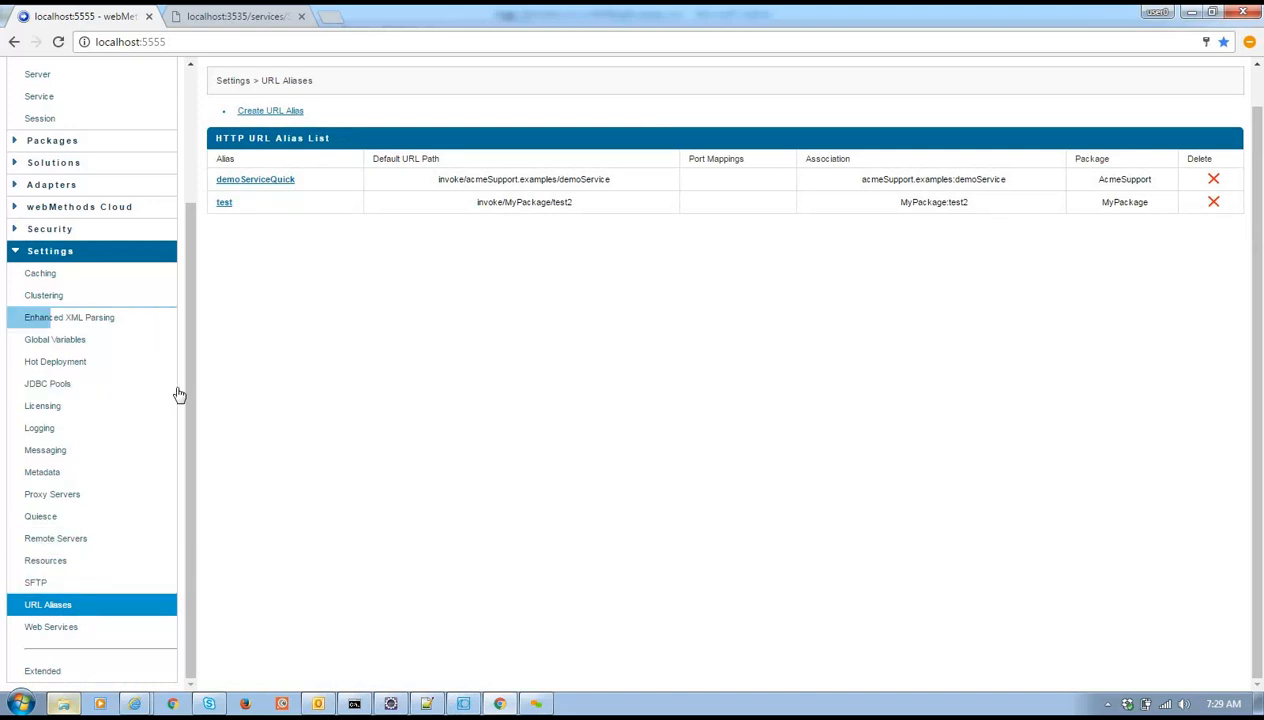
key("alt+Tab")
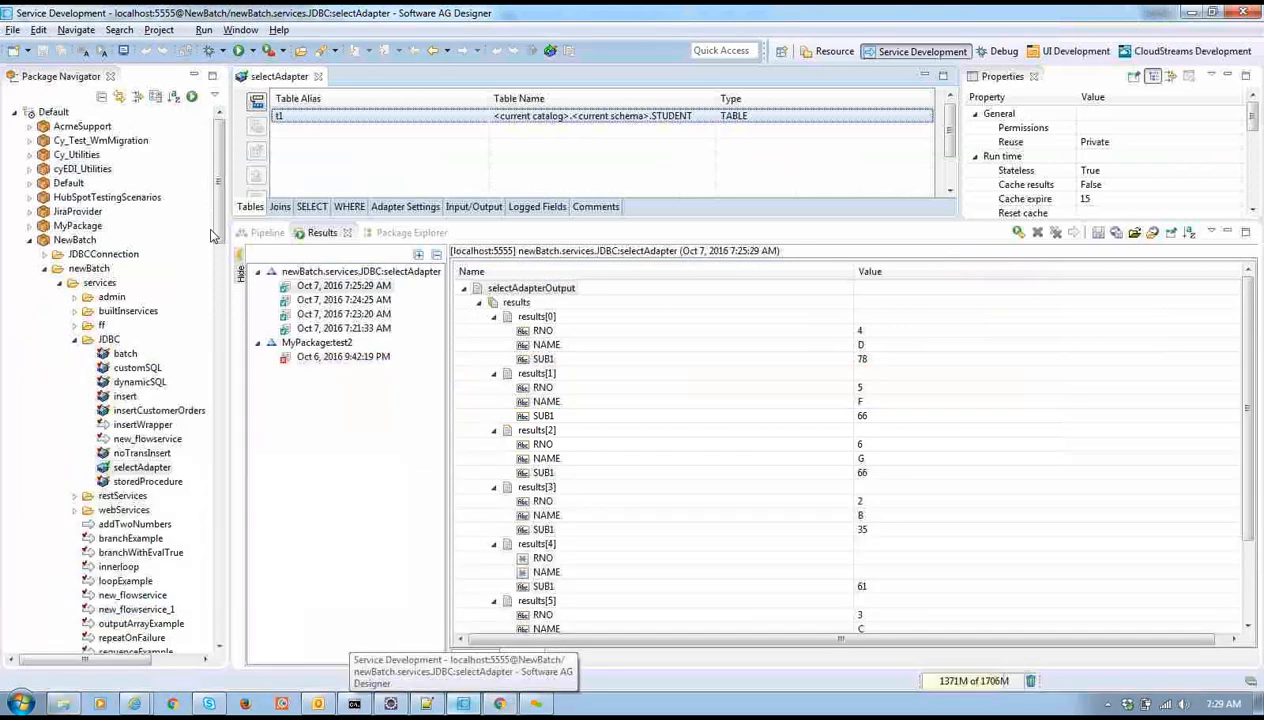
Open MyPackage's test2 service and show the pub.flow:debugLog step's pipeline mapping
left_click(30, 226)
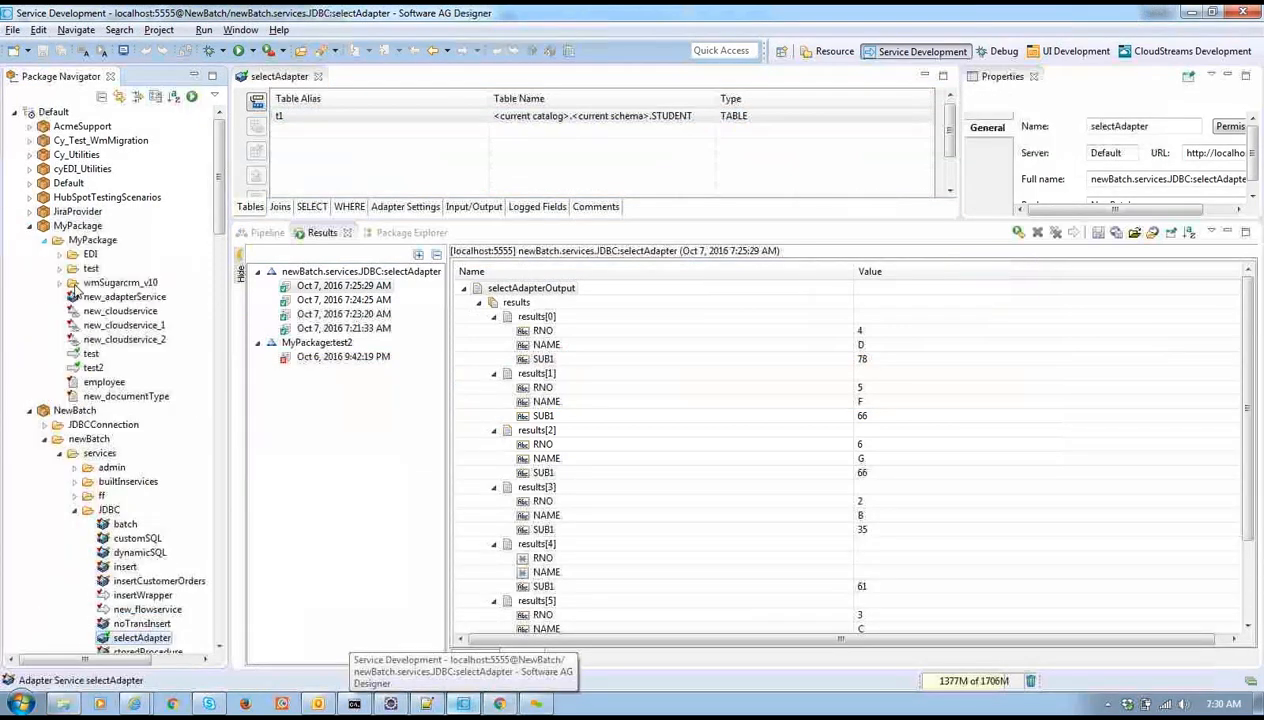
left_click(90, 355)
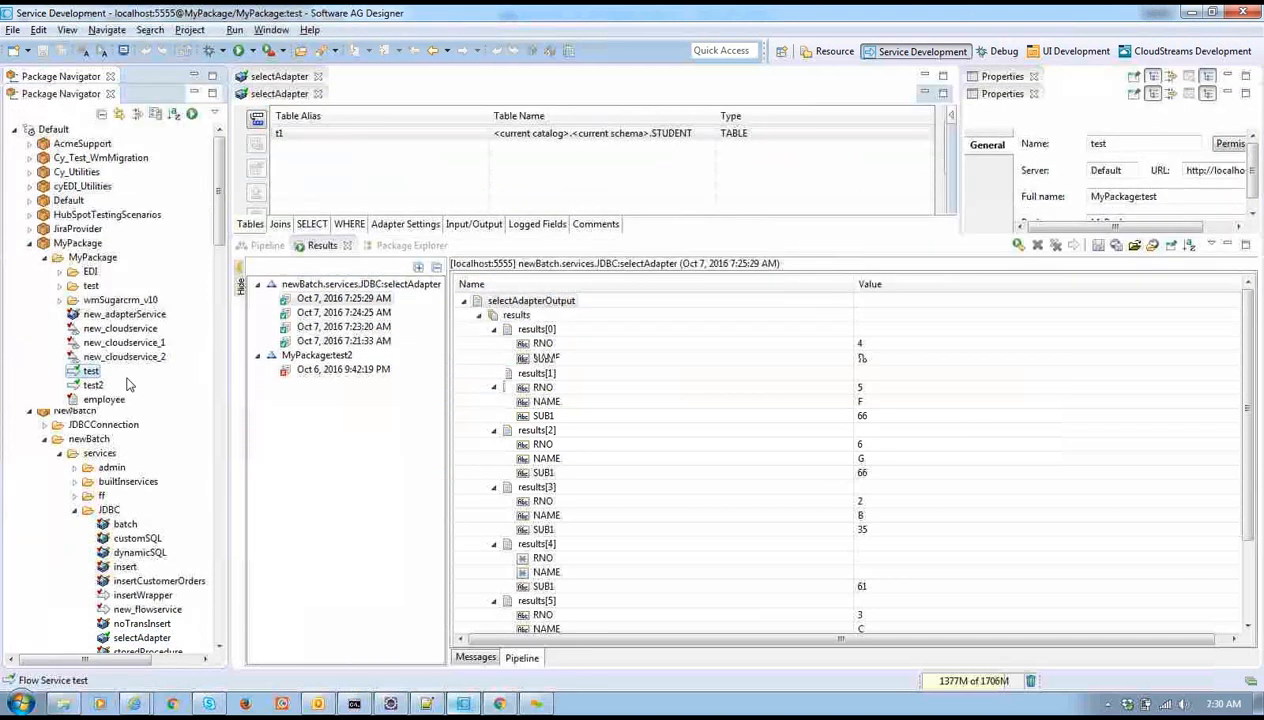
double_click(95, 385)
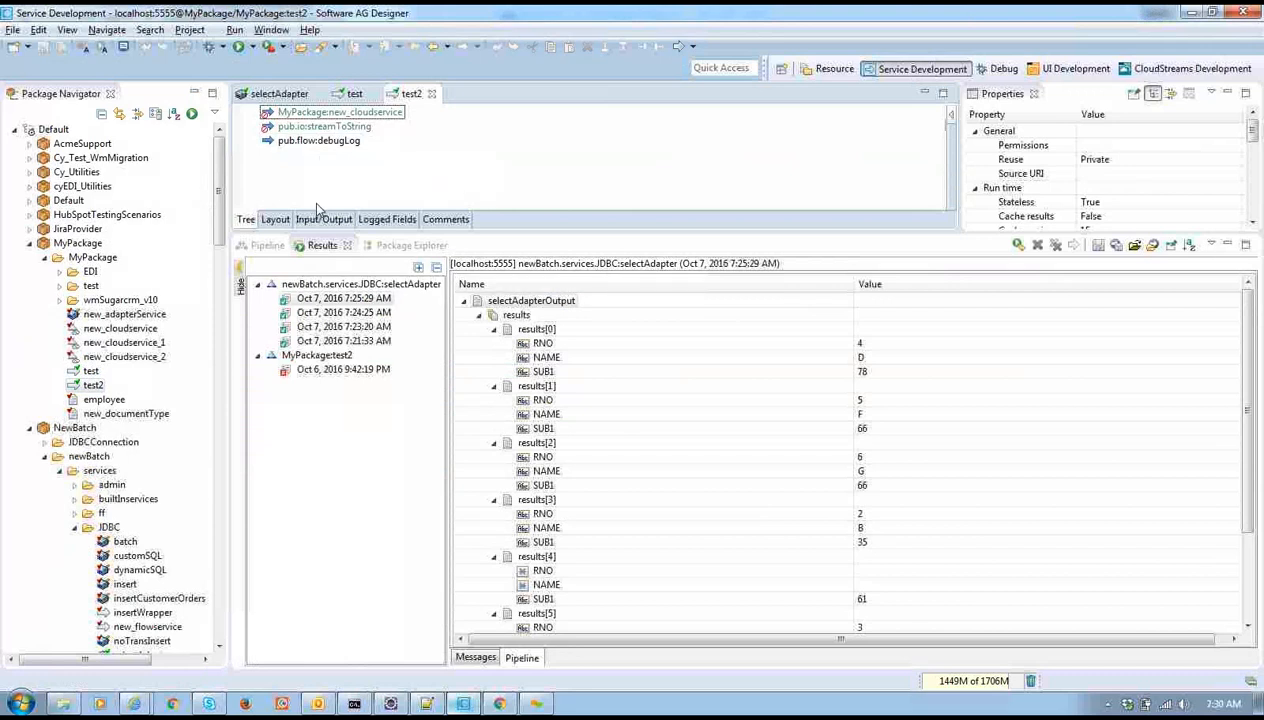
left_click(310, 143)
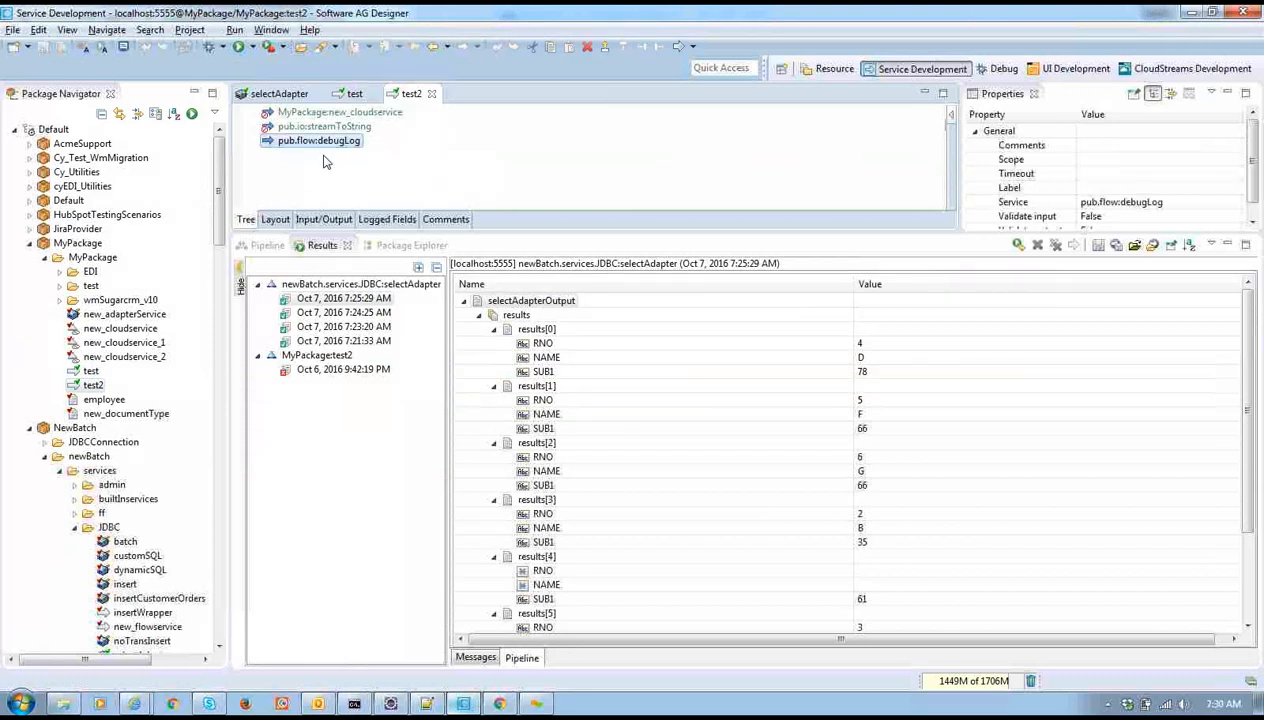
left_click(267, 245)
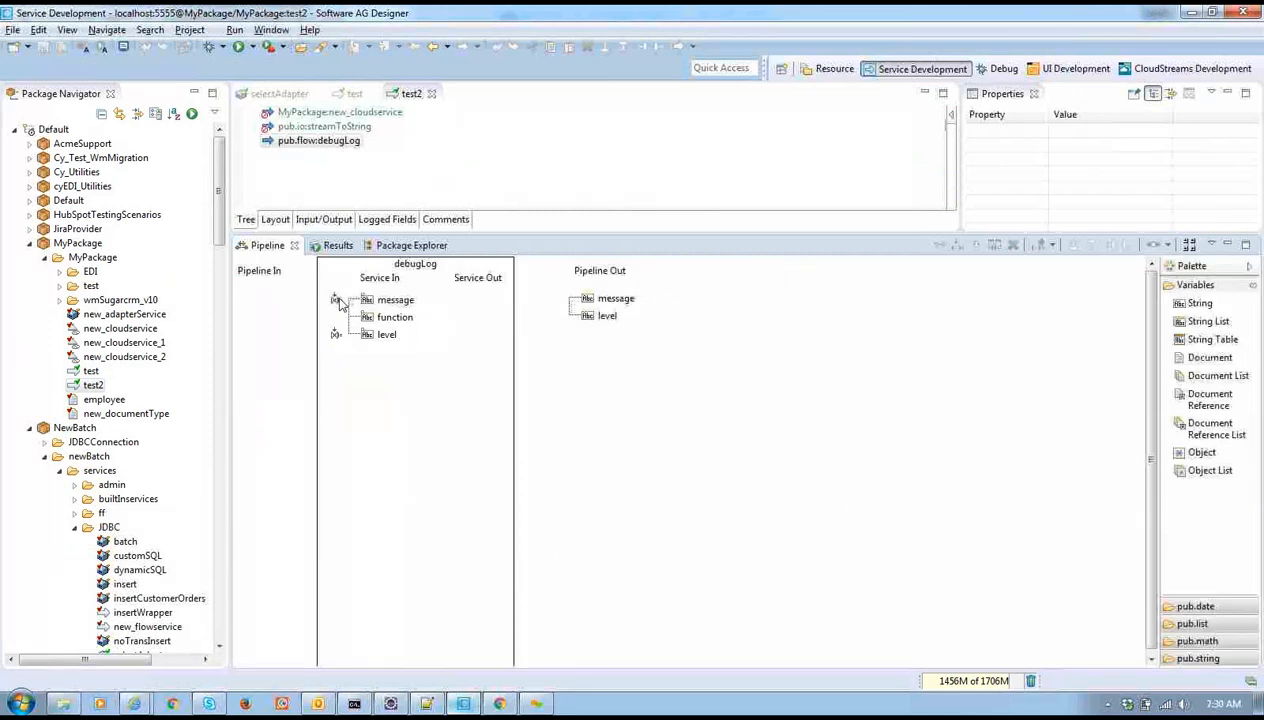
Set debugLog's message input to 'test2 services was invoked' and save test2
double_click(337, 300)
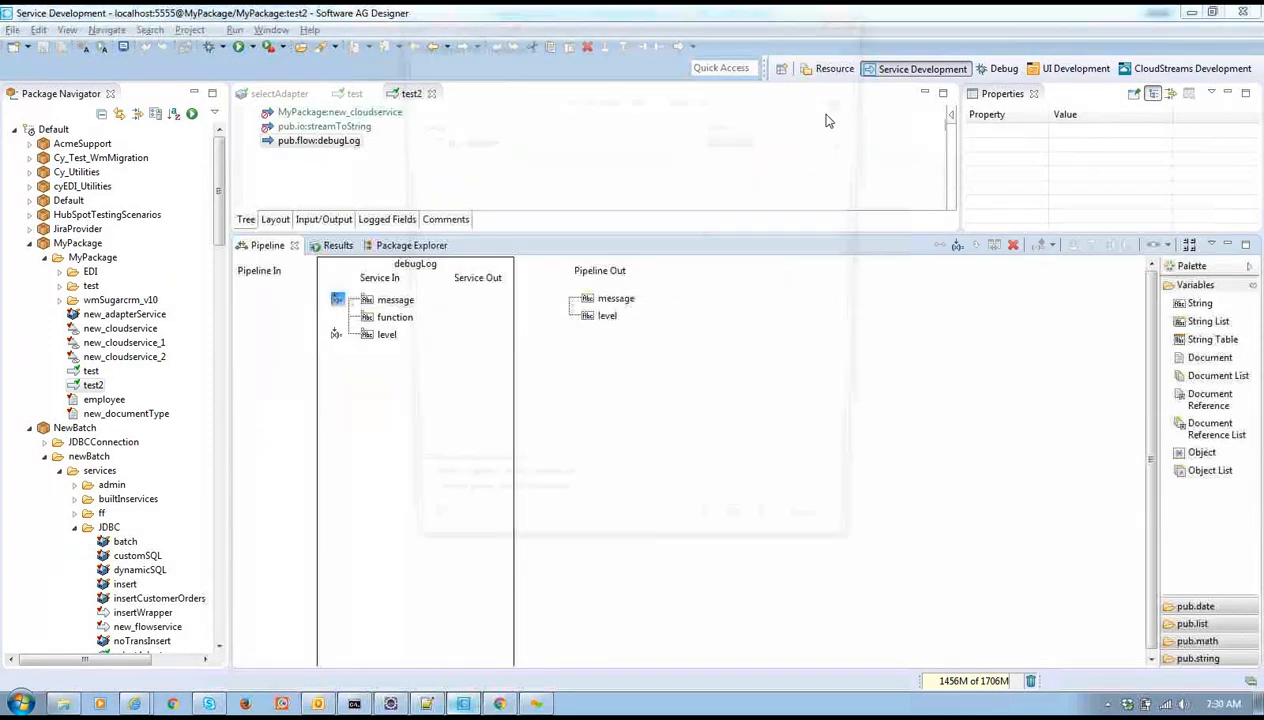
type("test2")
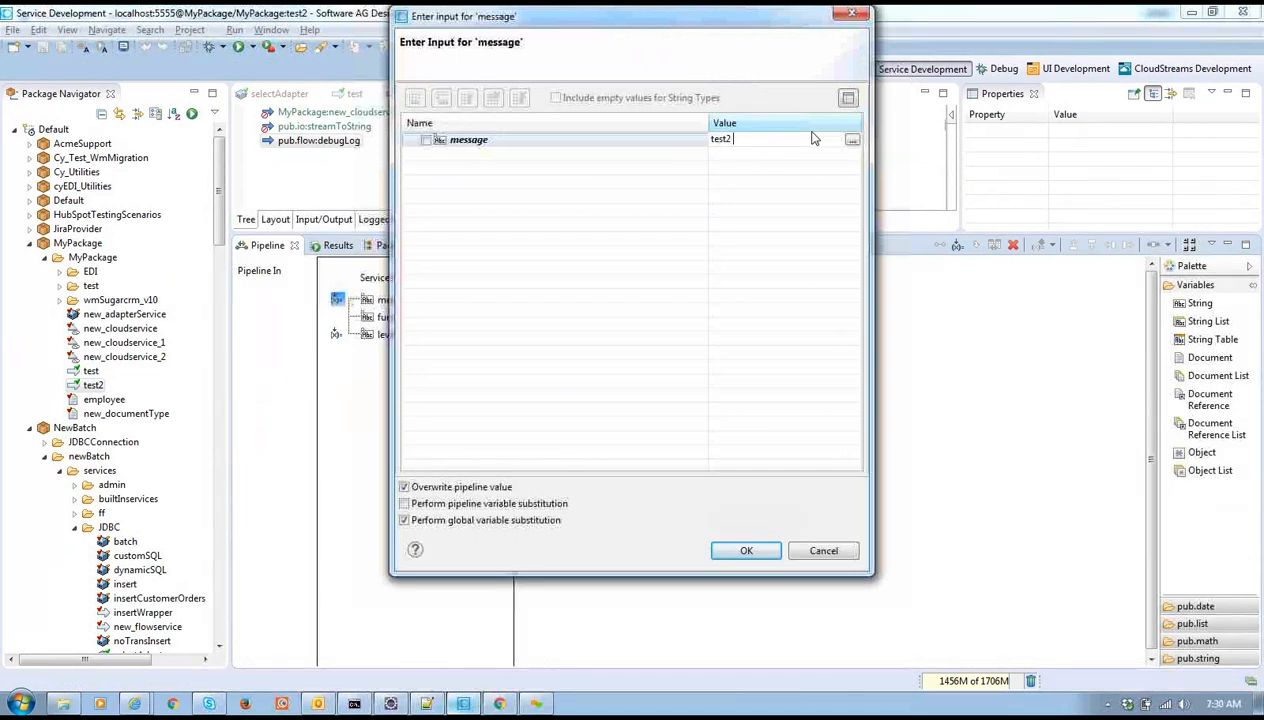
type(" services was invoked")
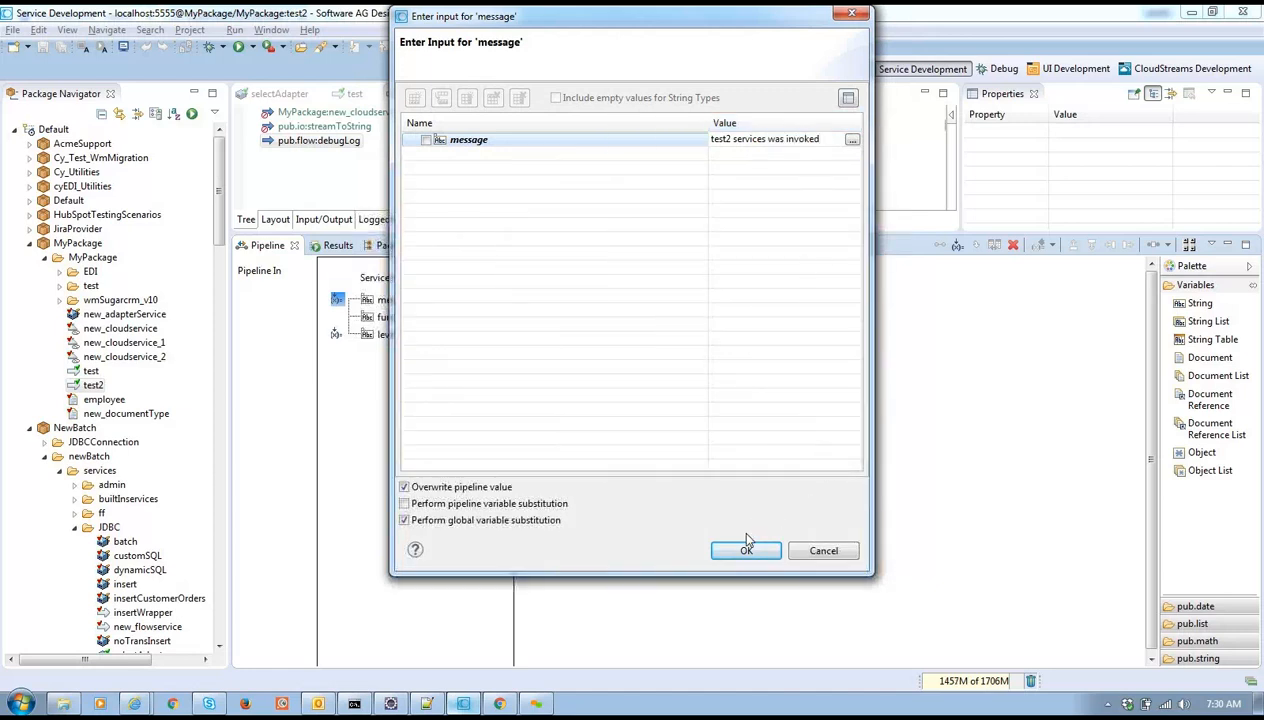
key("Return")
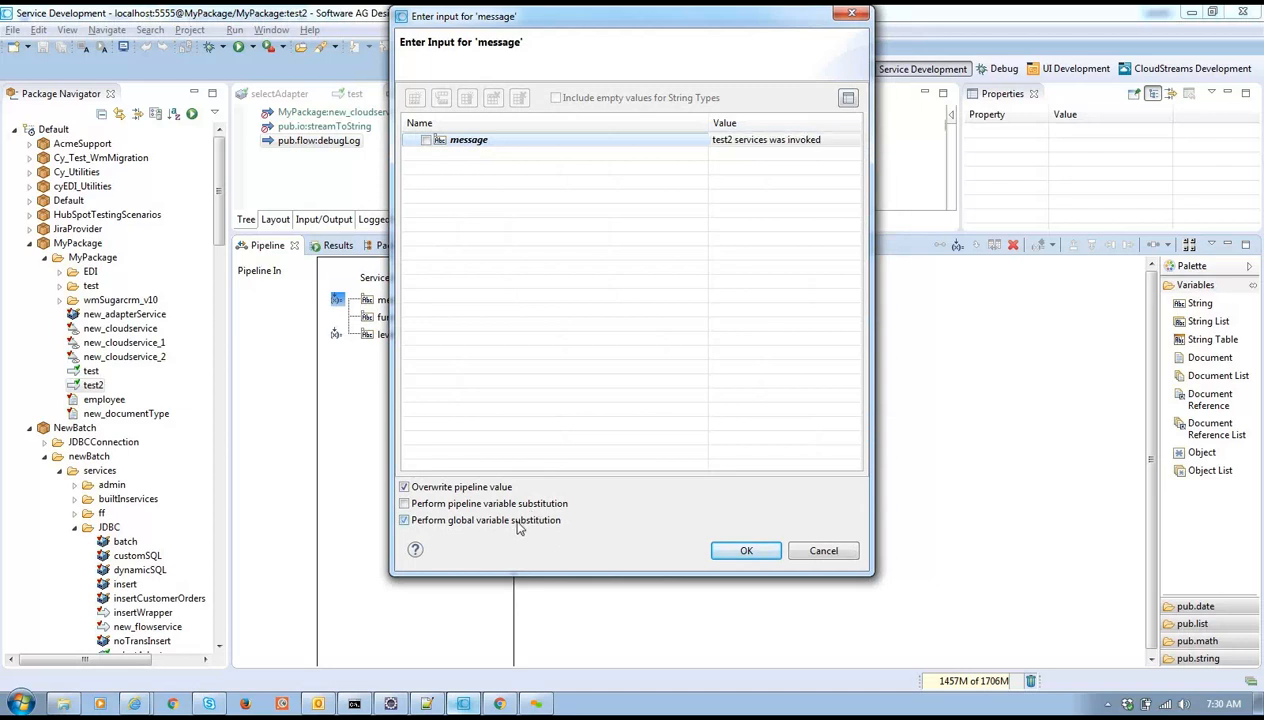
left_click(748, 551)
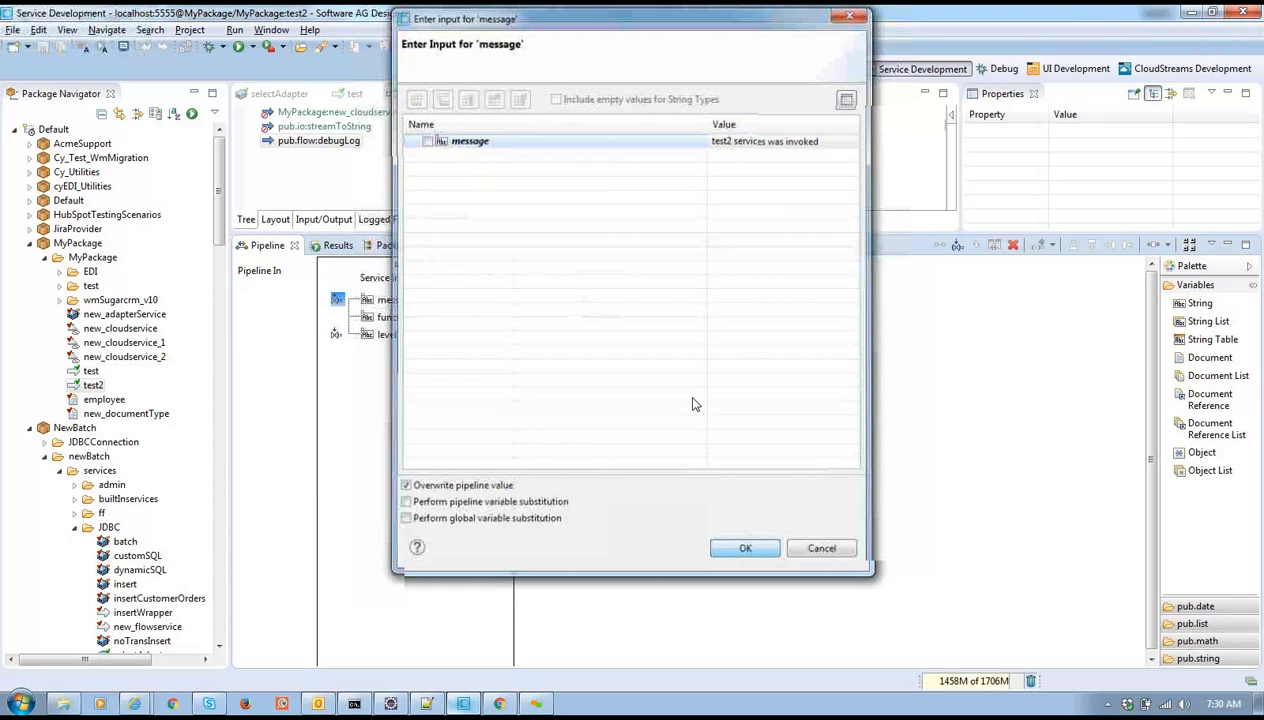
key("ctrl+s")
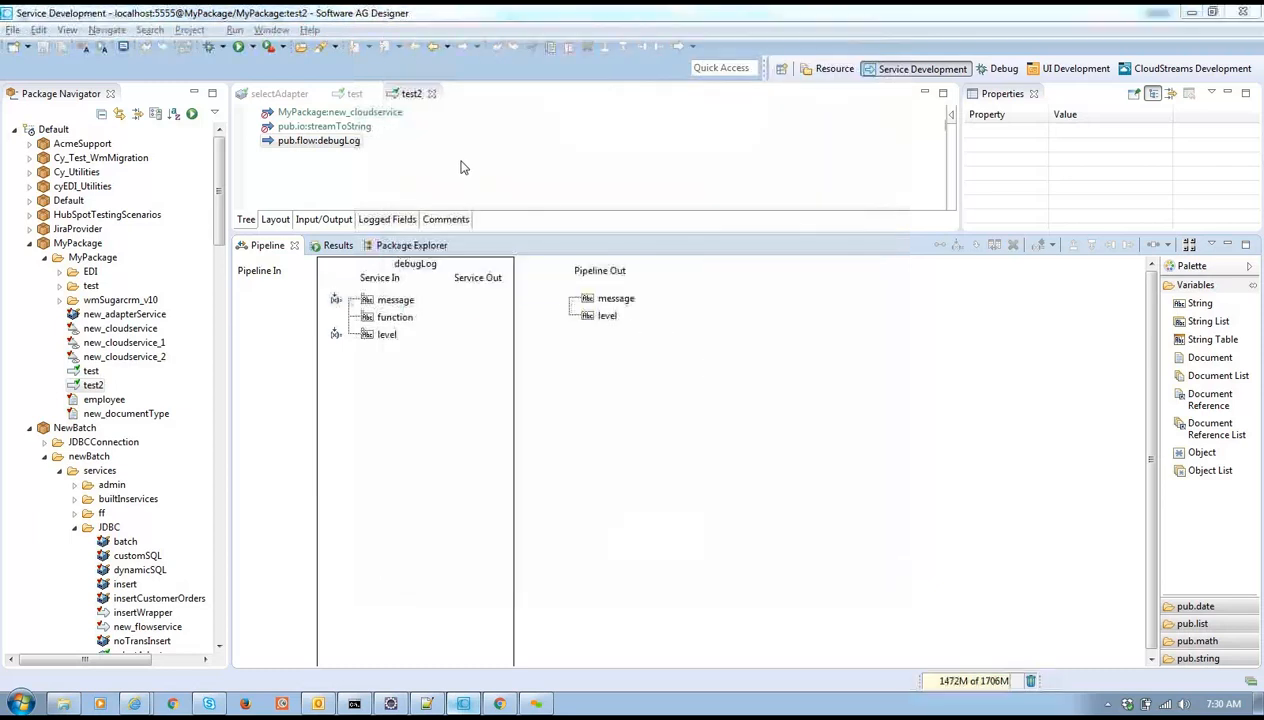
key("alt+Tab")
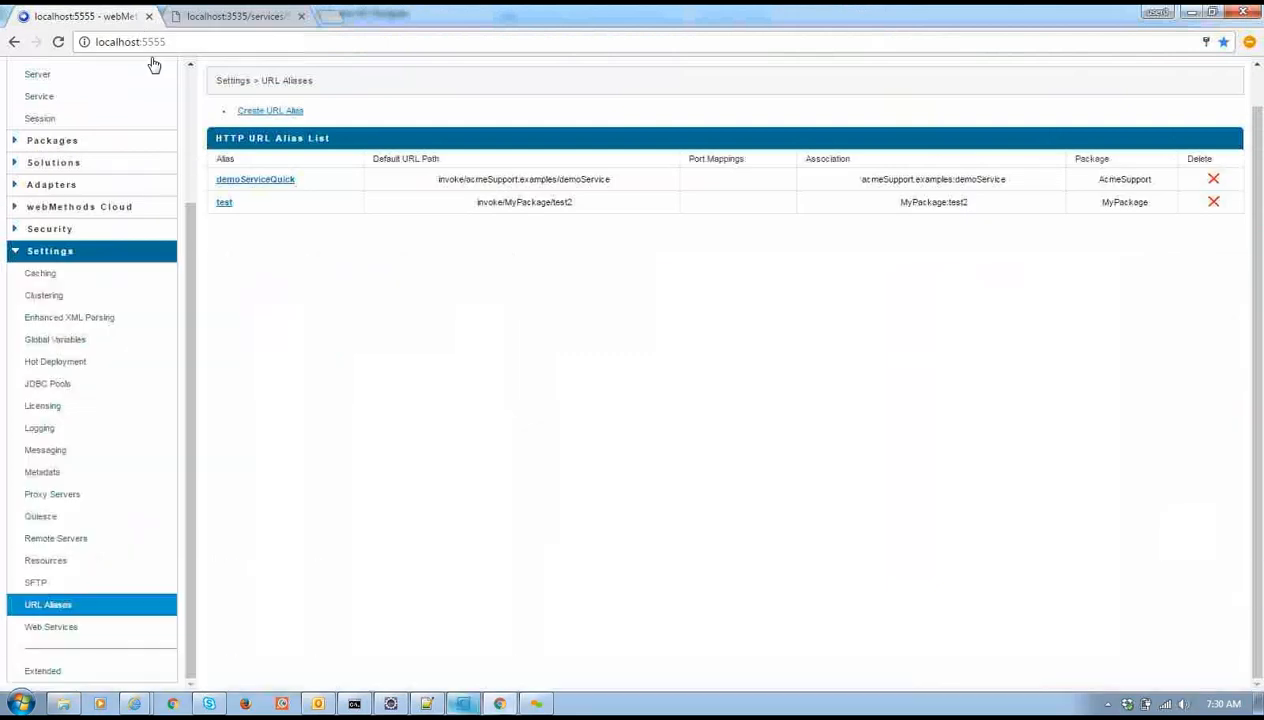
Edit the address to localhost:5555/invoke/MyPackage/test2 and load it
left_click(194, 41)
left_click(194, 41)
type("?invoke")
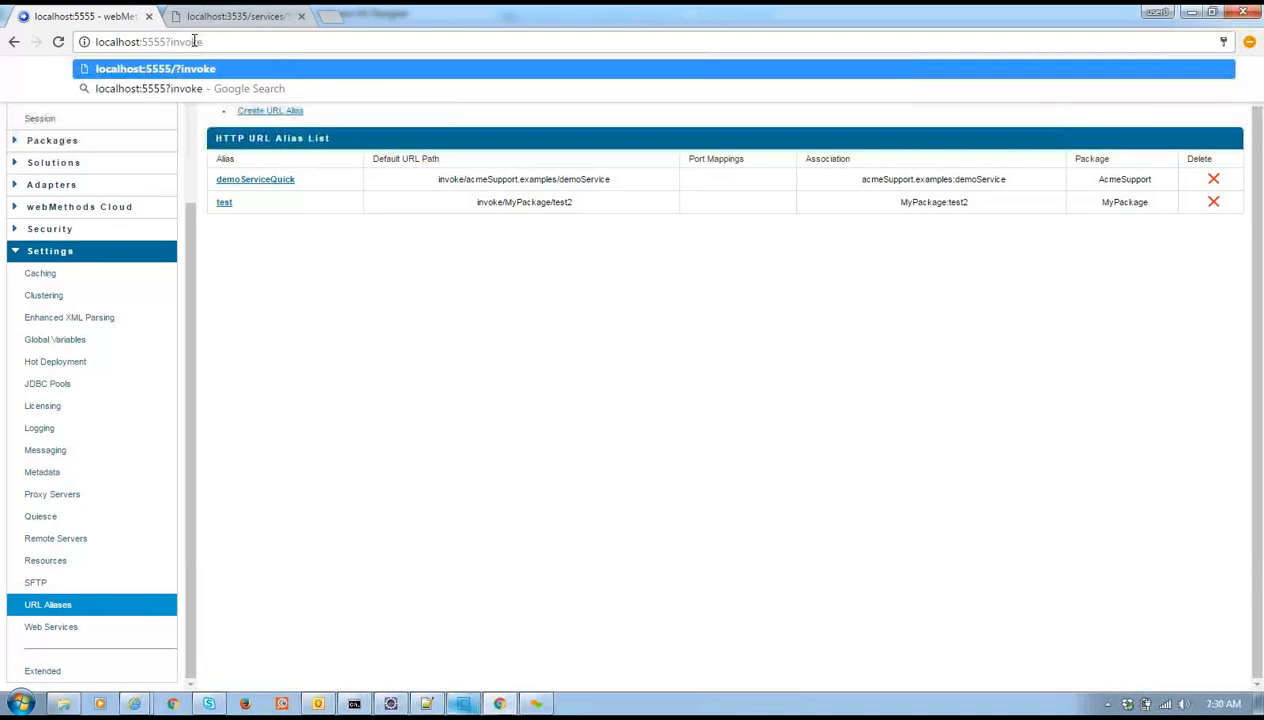
key("BackSpace")
key("BackSpace")
key("BackSpace")
key("BackSpace")
key("BackSpace")
key("BackSpace")
key("BackSpace")
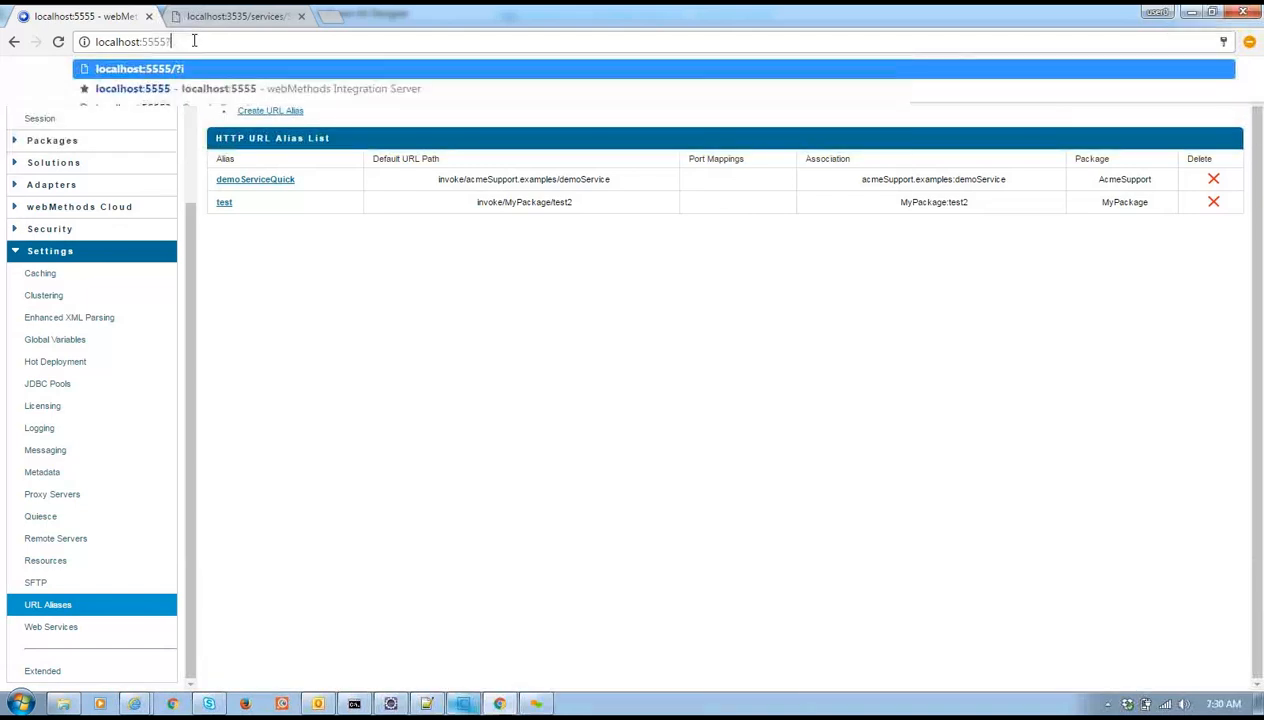
type("/i")
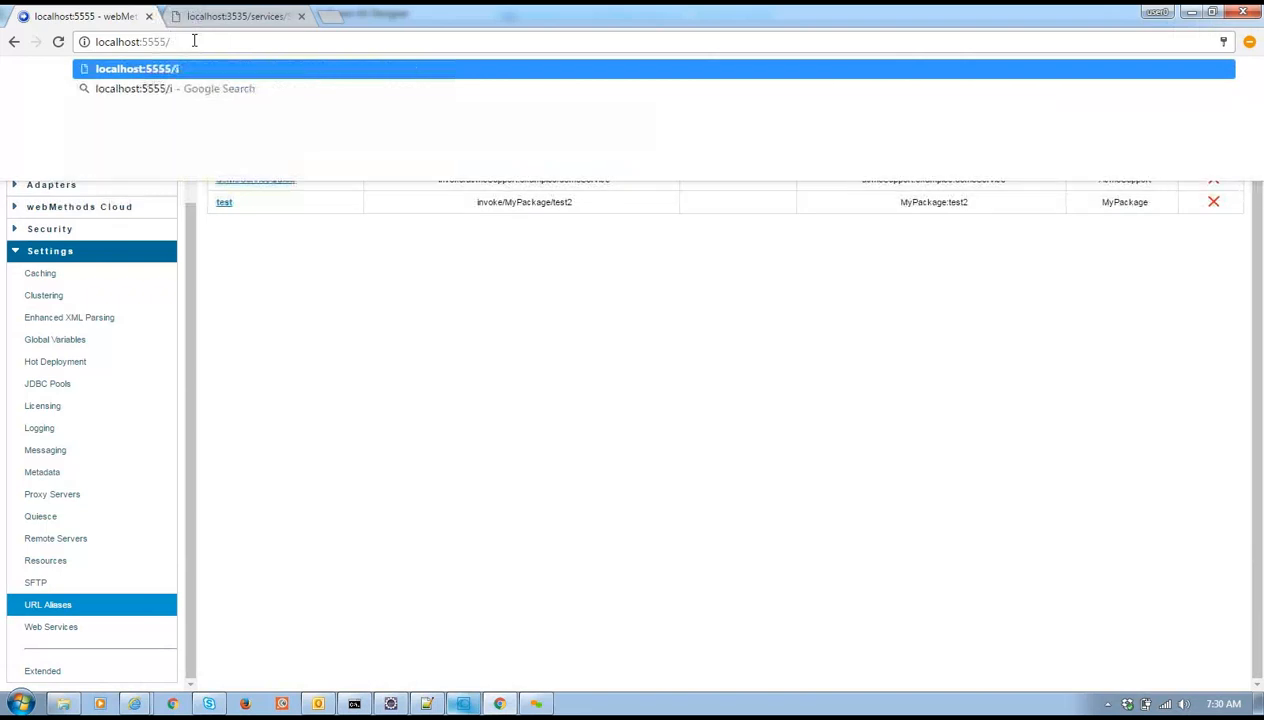
type("nvoke/")
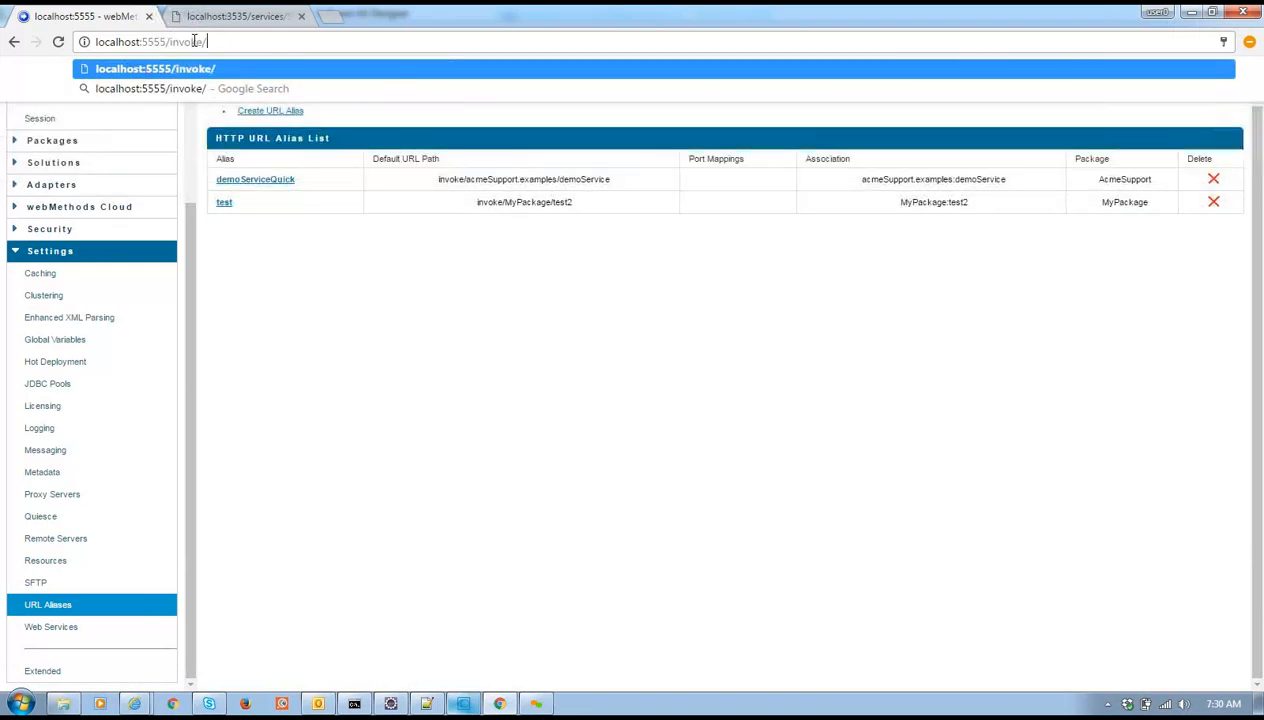
key("alt+Tab")
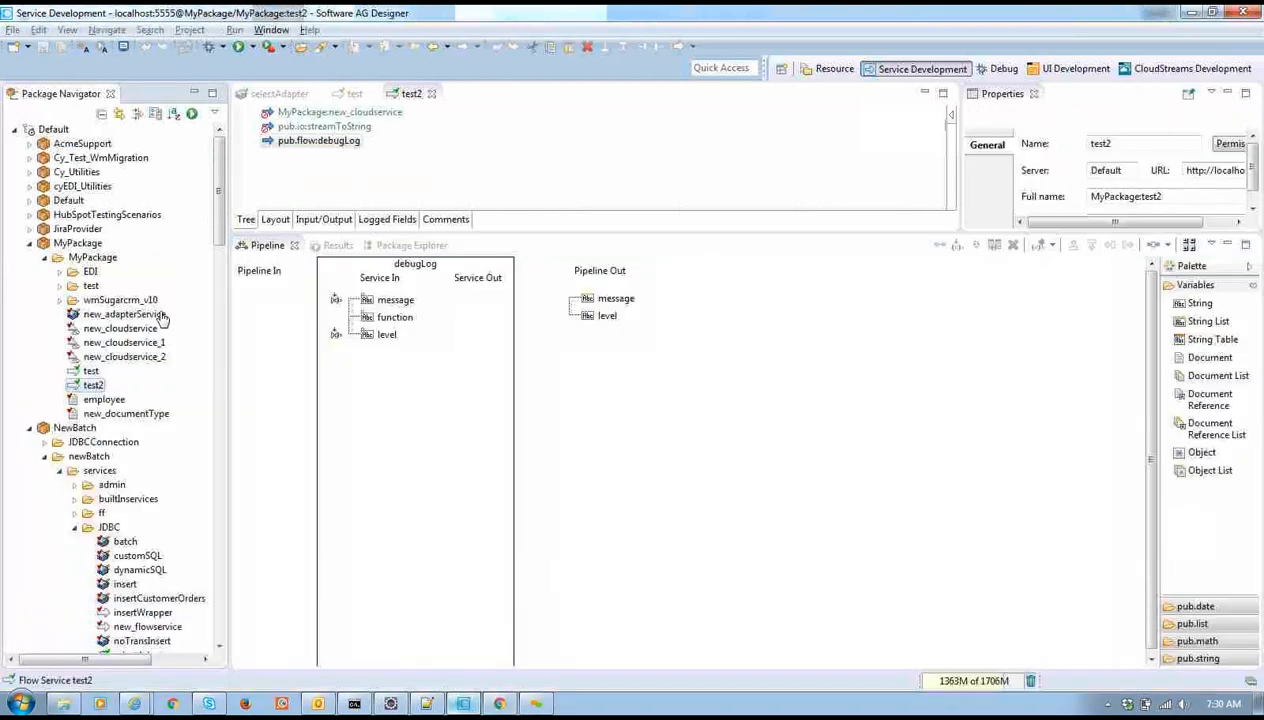
key("alt+Tab")
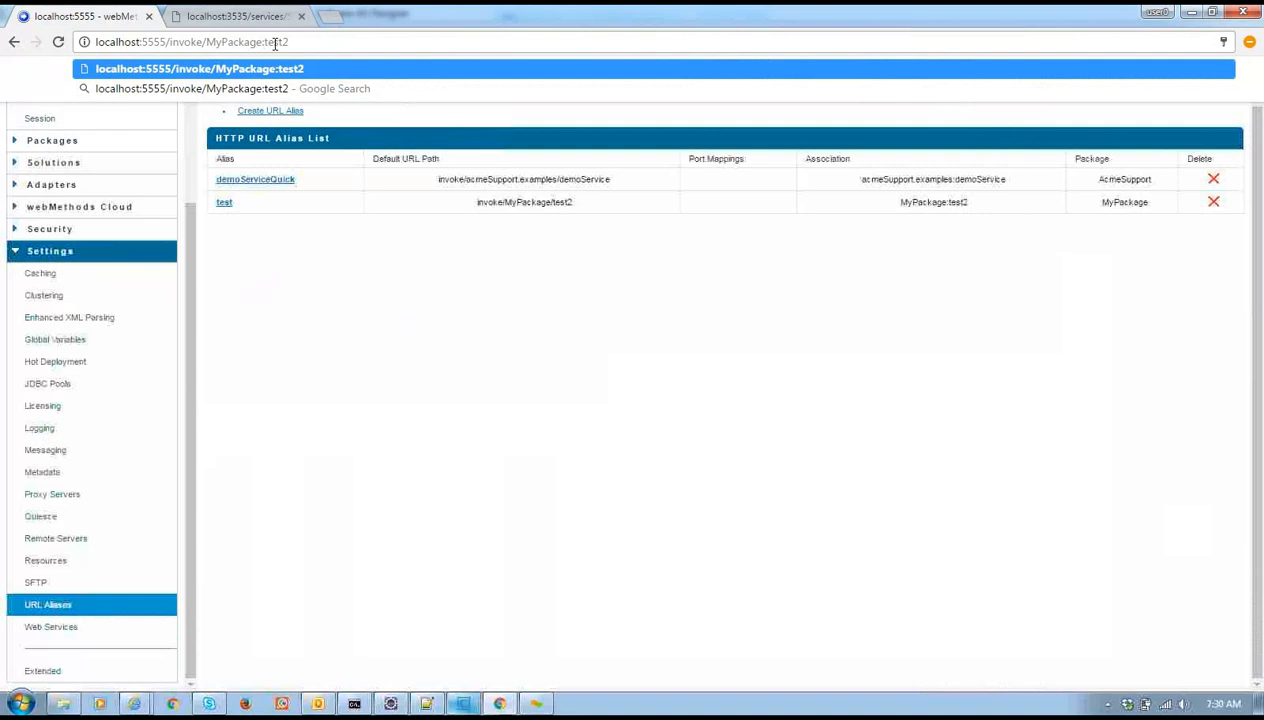
key("BackSpace")
type("/")
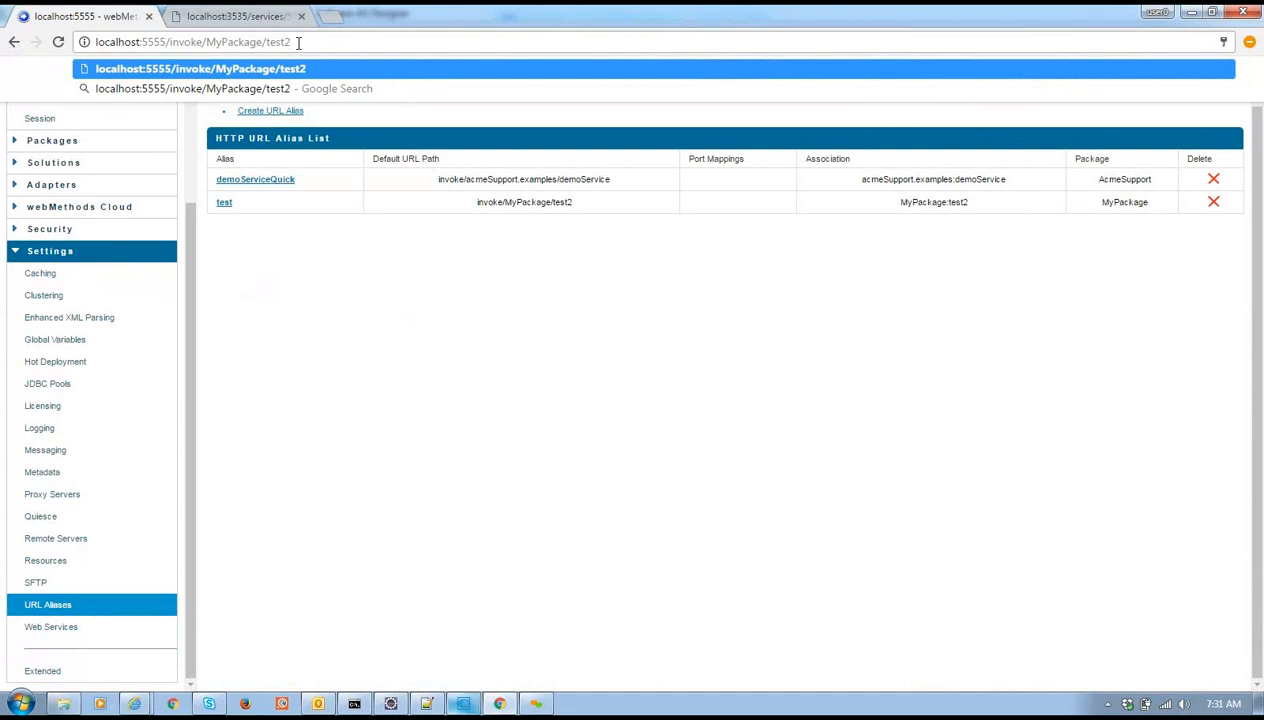
key("Return")
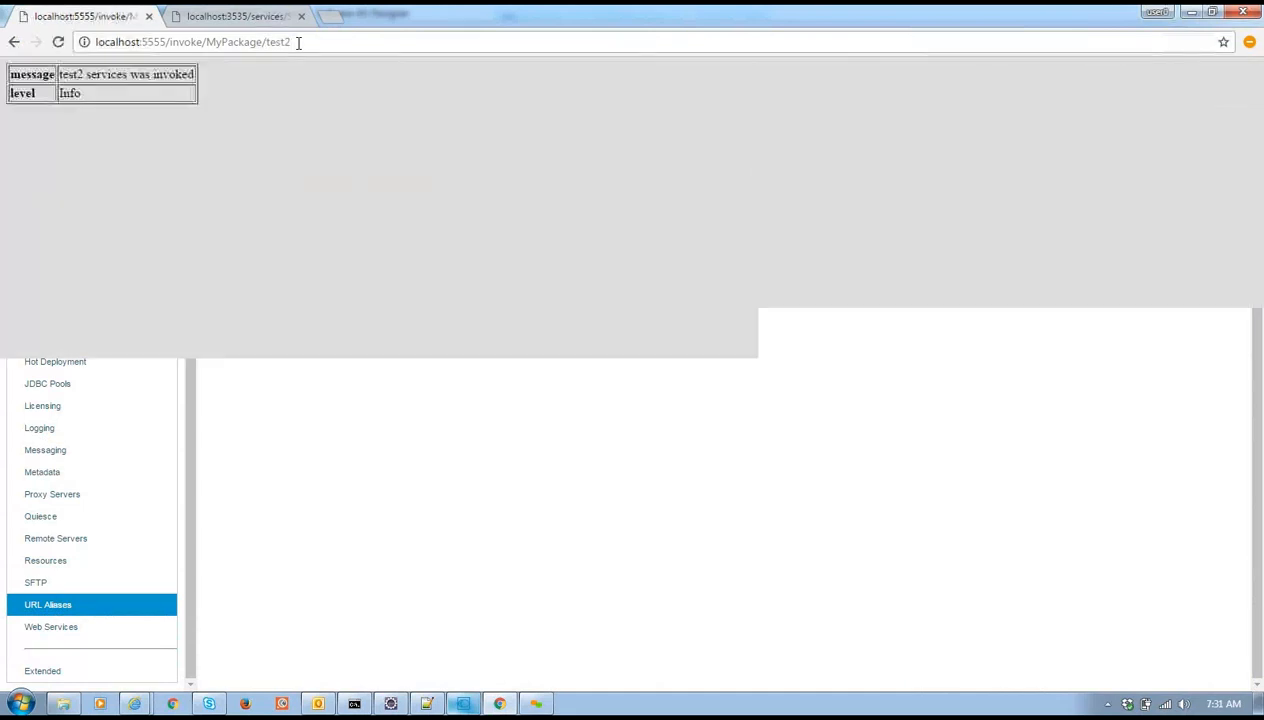
Highlight the returned message and level values, comparing them against Designer
left_click_drag(60, 75, 212, 85)
left_click(212, 85)
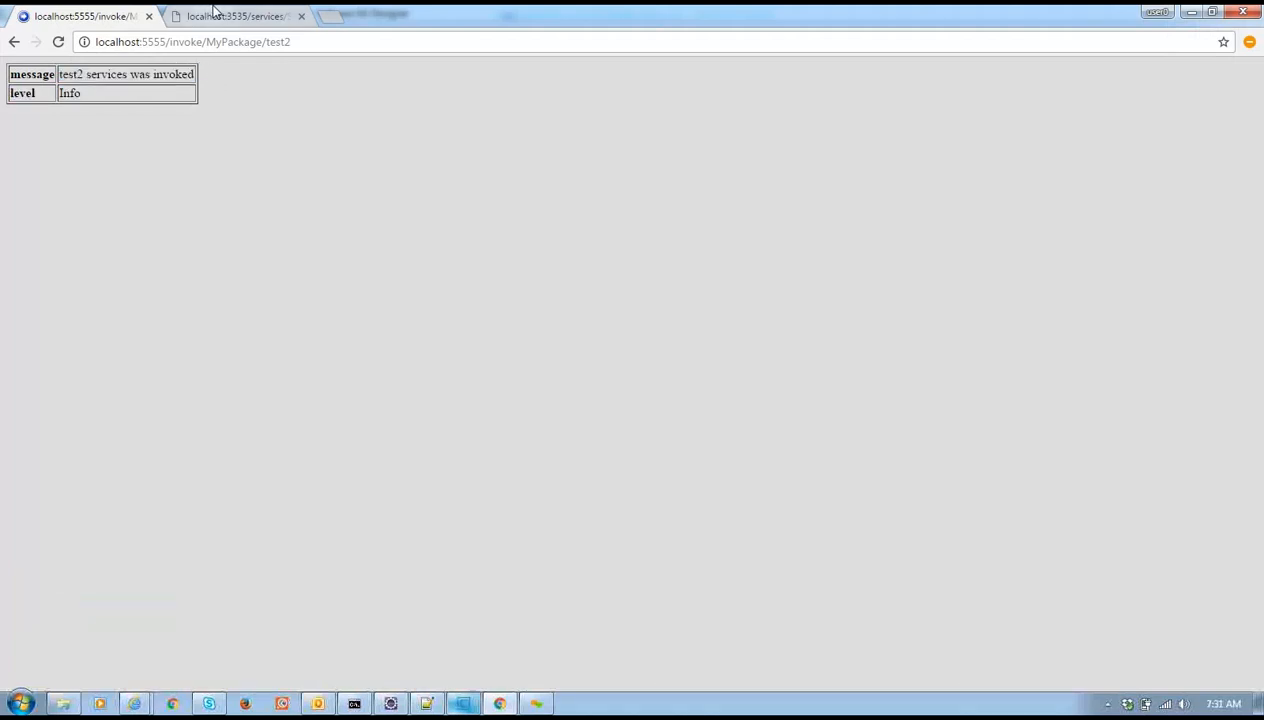
left_click(304, 41)
key("alt+Tab")
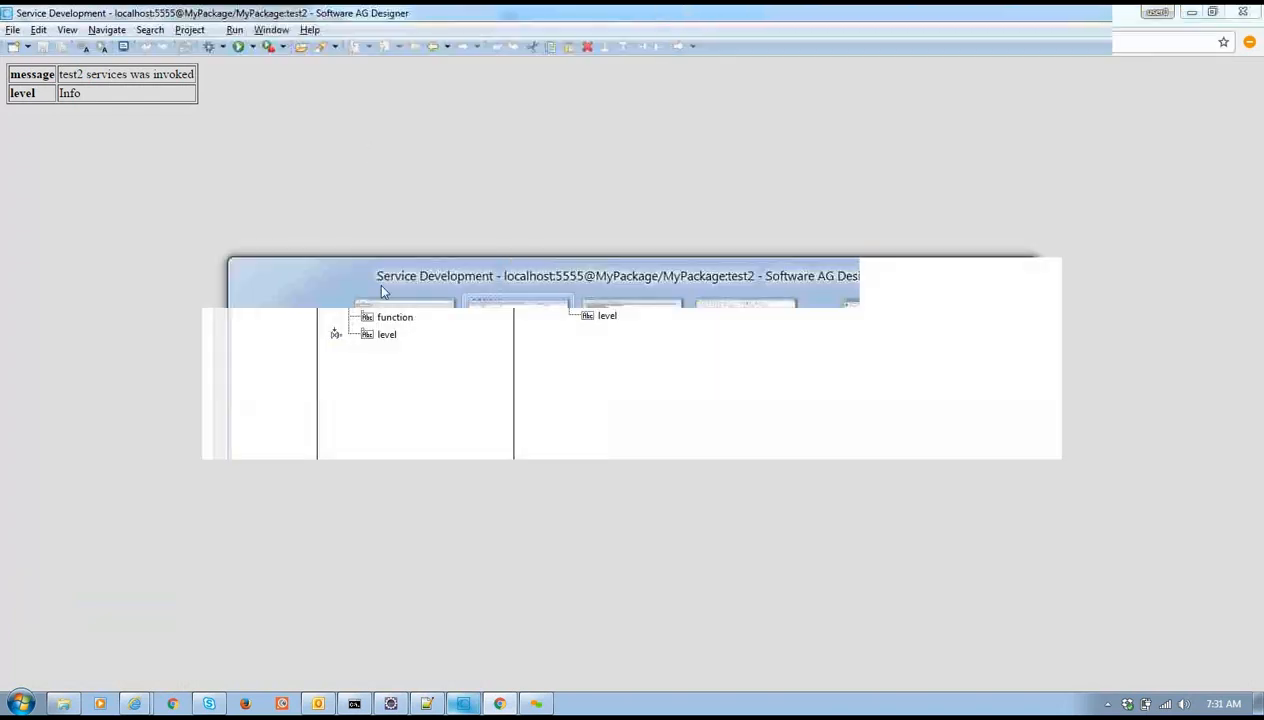
key("alt+Tab")
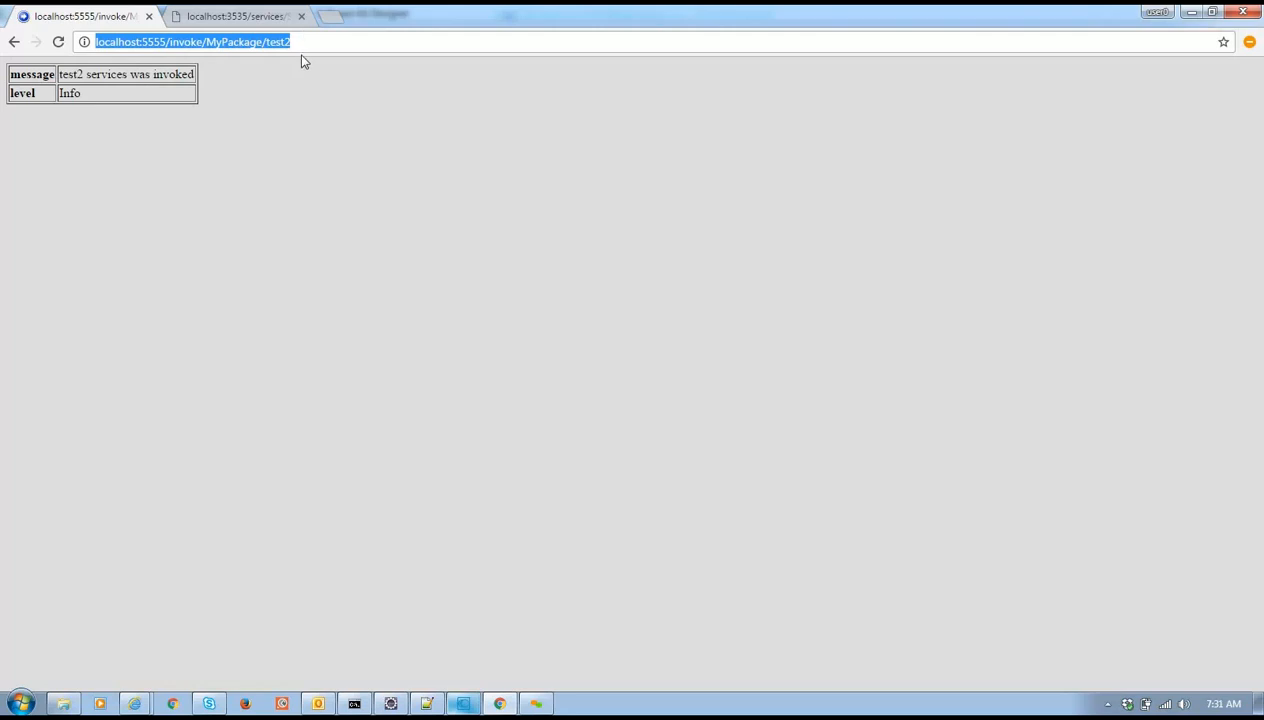
key("alt+Tab")
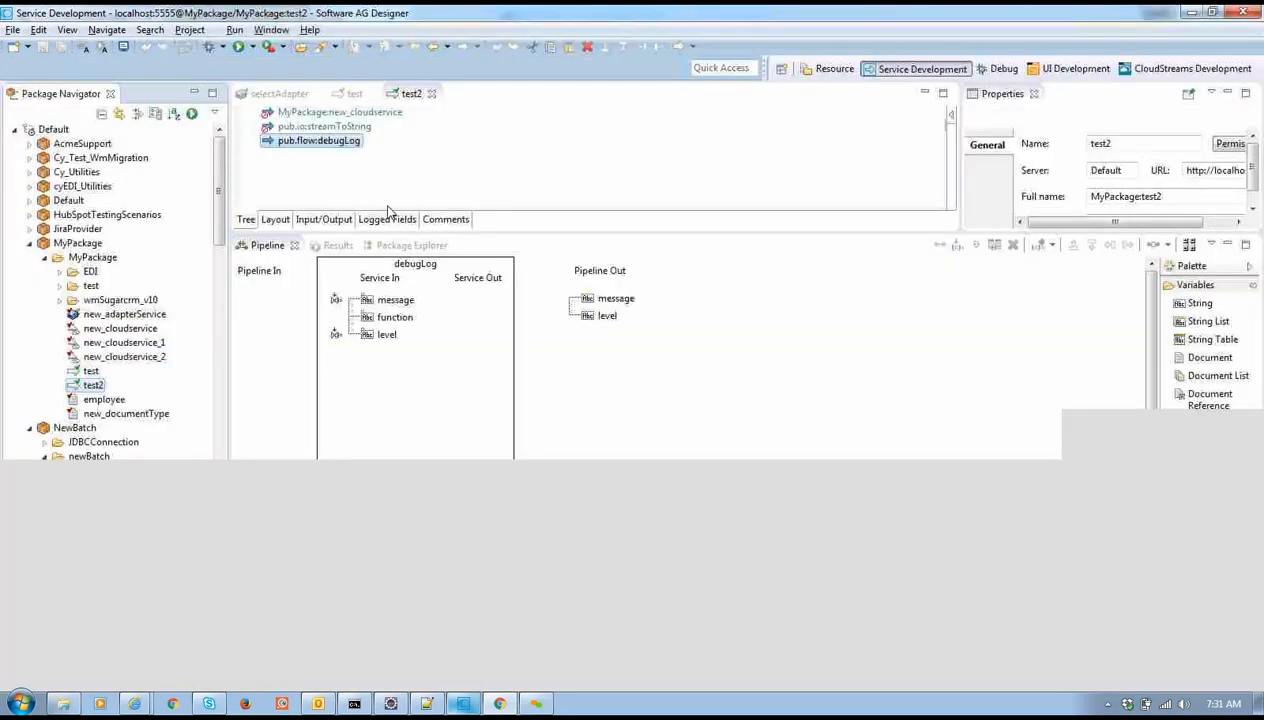
key("alt+Tab")
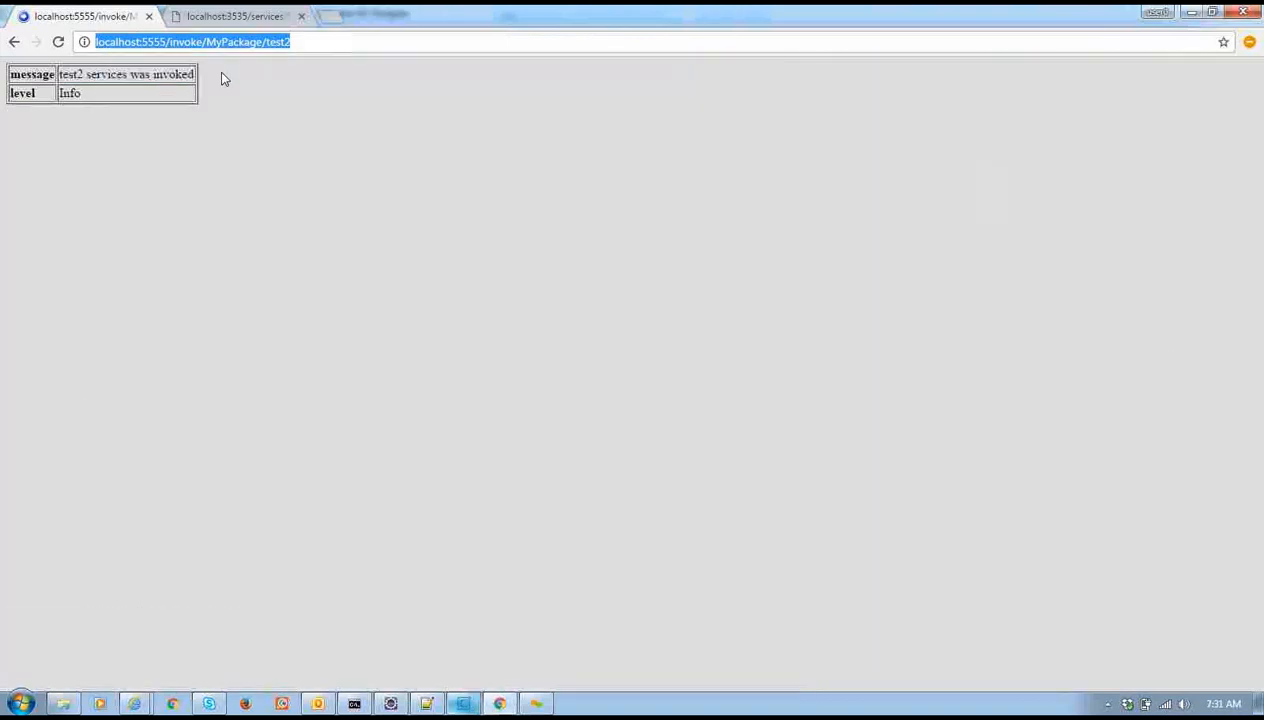
key("alt+Tab")
key("alt+Tab")
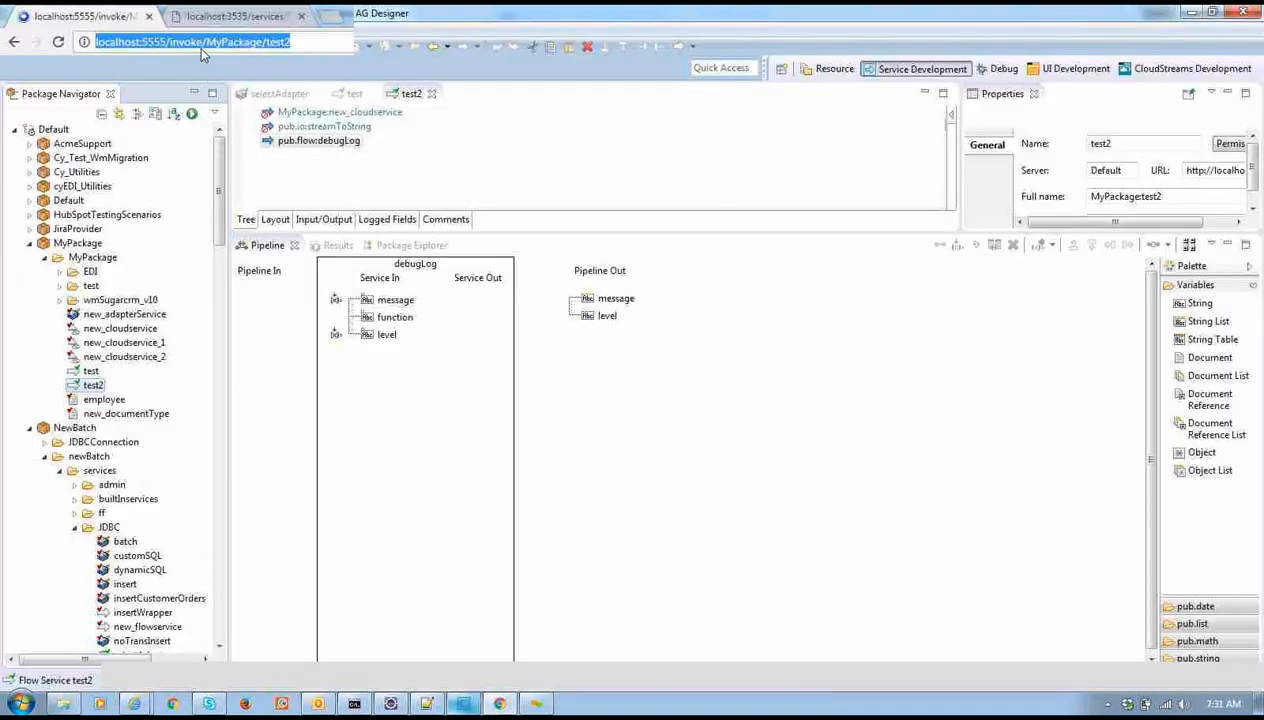
left_click(207, 42)
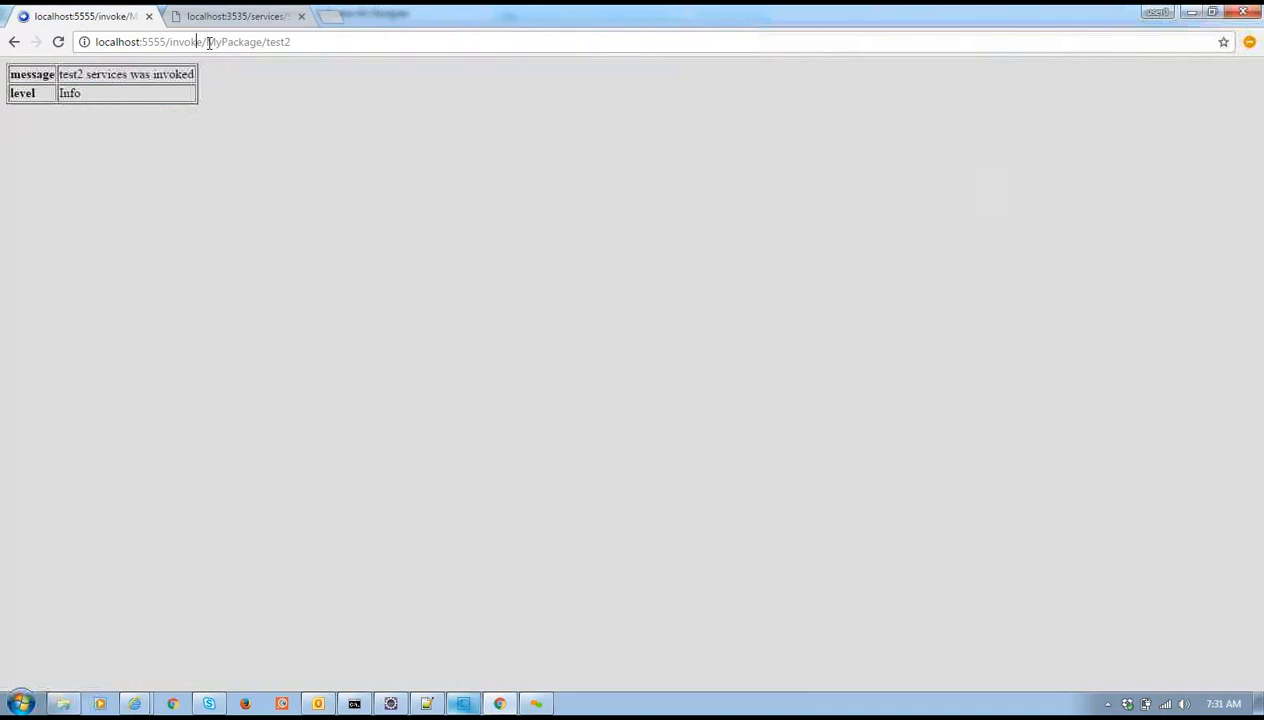
Delete /invoke/MyPackage/test2 from the address, leaving localhost:5555
left_click_drag(207, 42, 314, 43)
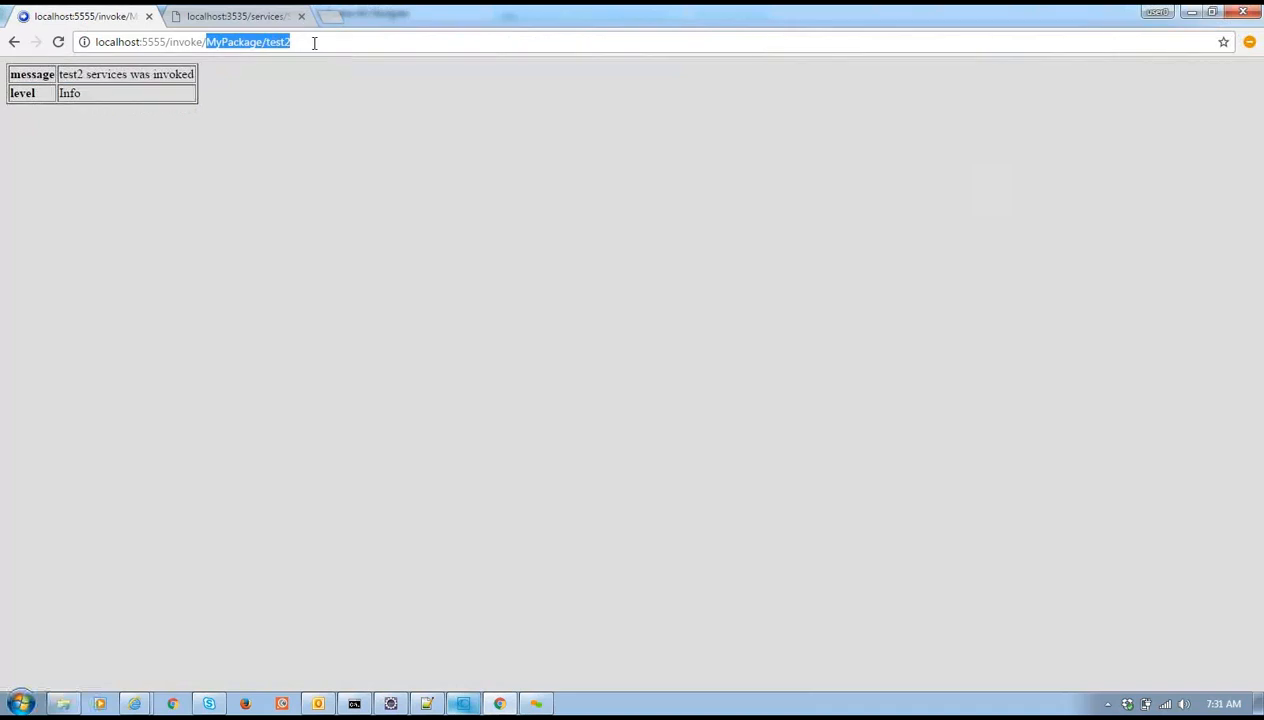
left_click(177, 42)
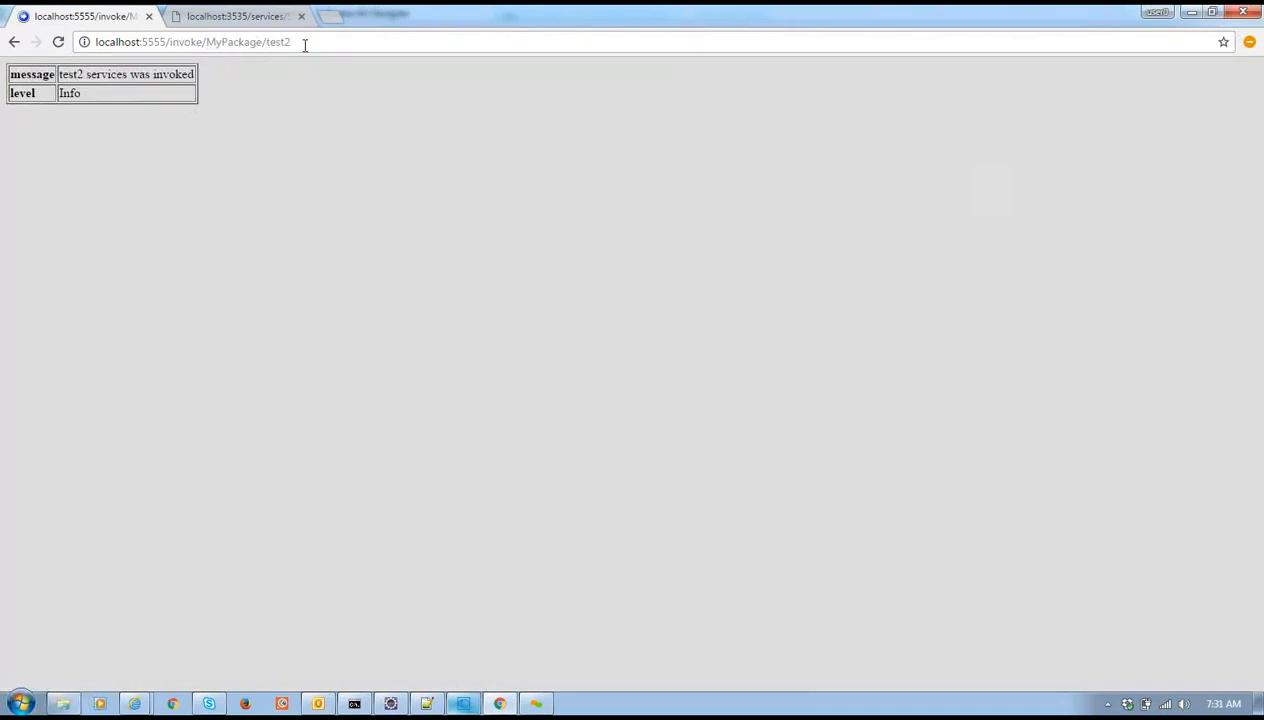
key("alt+Tab")
left_click_drag(167, 42, 326, 42)
key("BackSpace")
Open URL Aliases from Settings, inspect the test alias's properties, and go back to the list
key("Return")
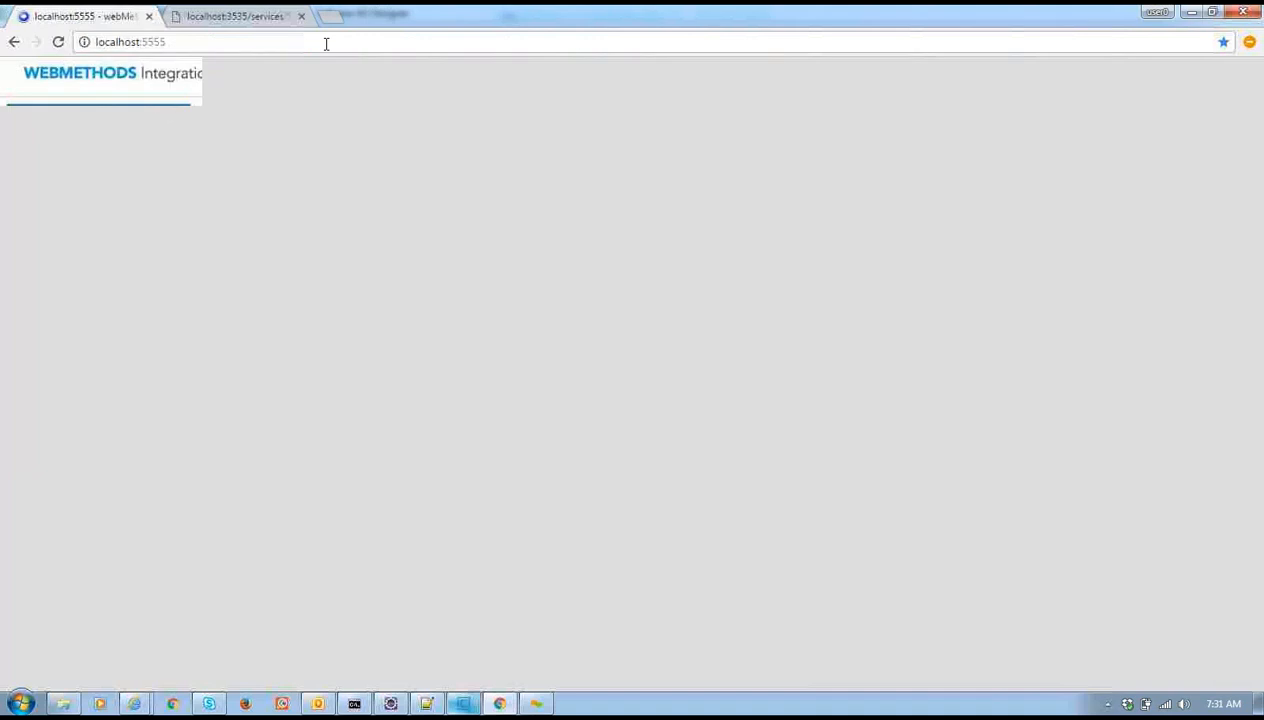
left_click(50, 335)
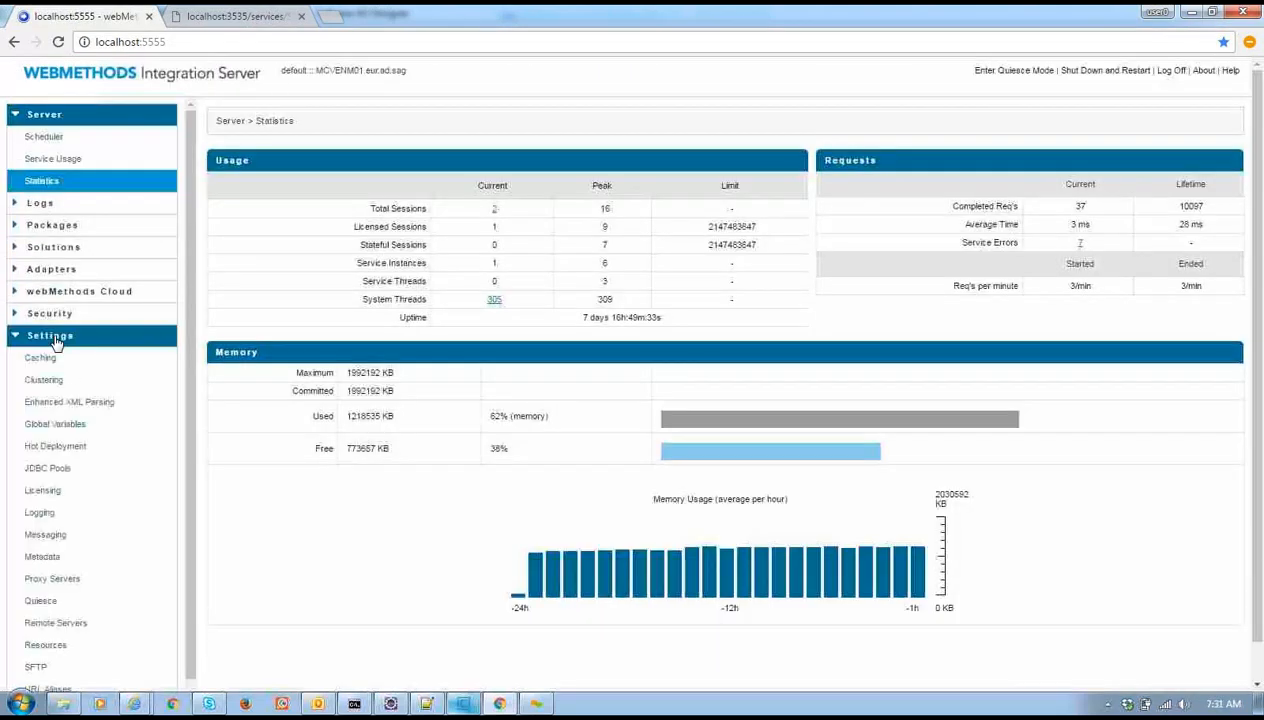
scroll(184, 597, "down", 1)
left_click(45, 655)
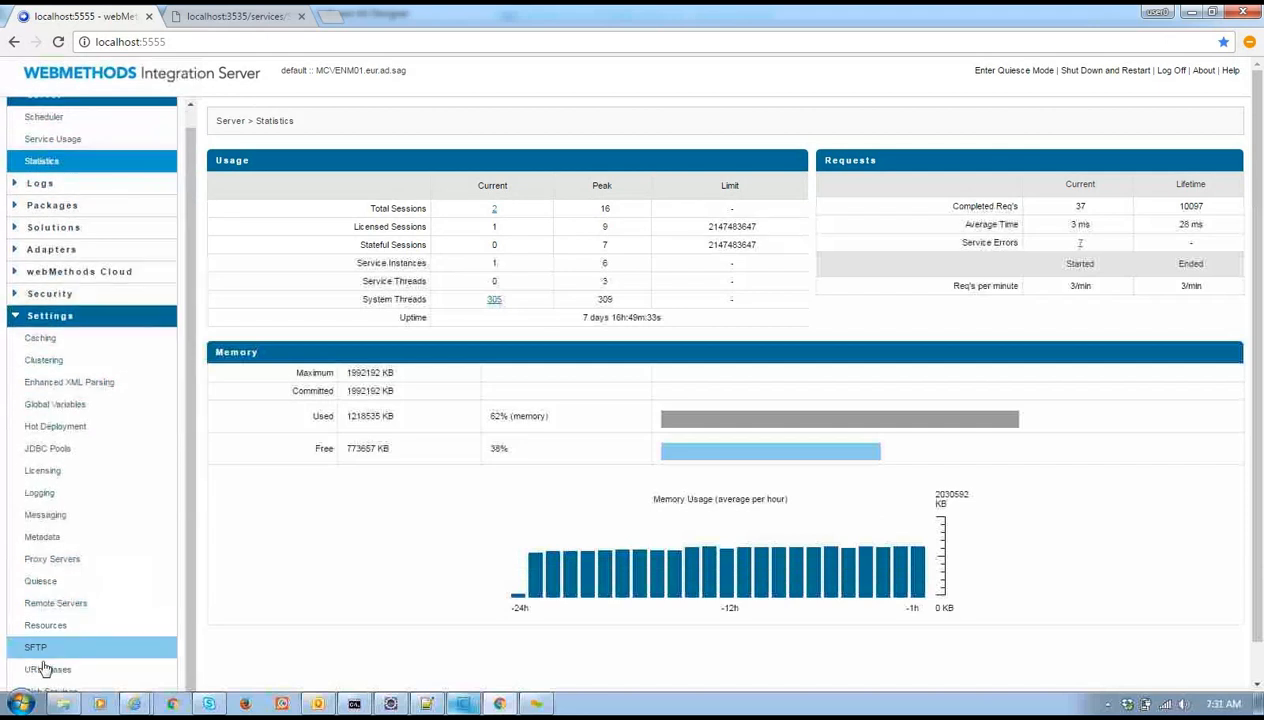
left_click(48, 670)
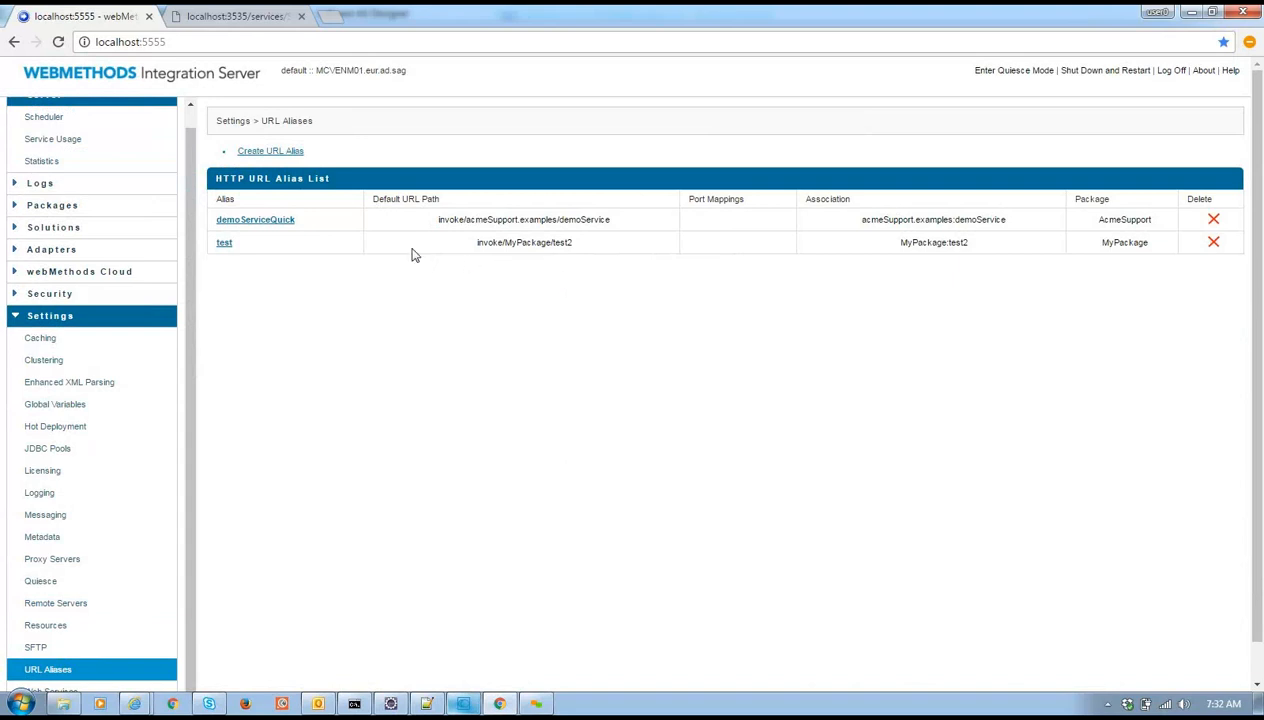
left_click(224, 243)
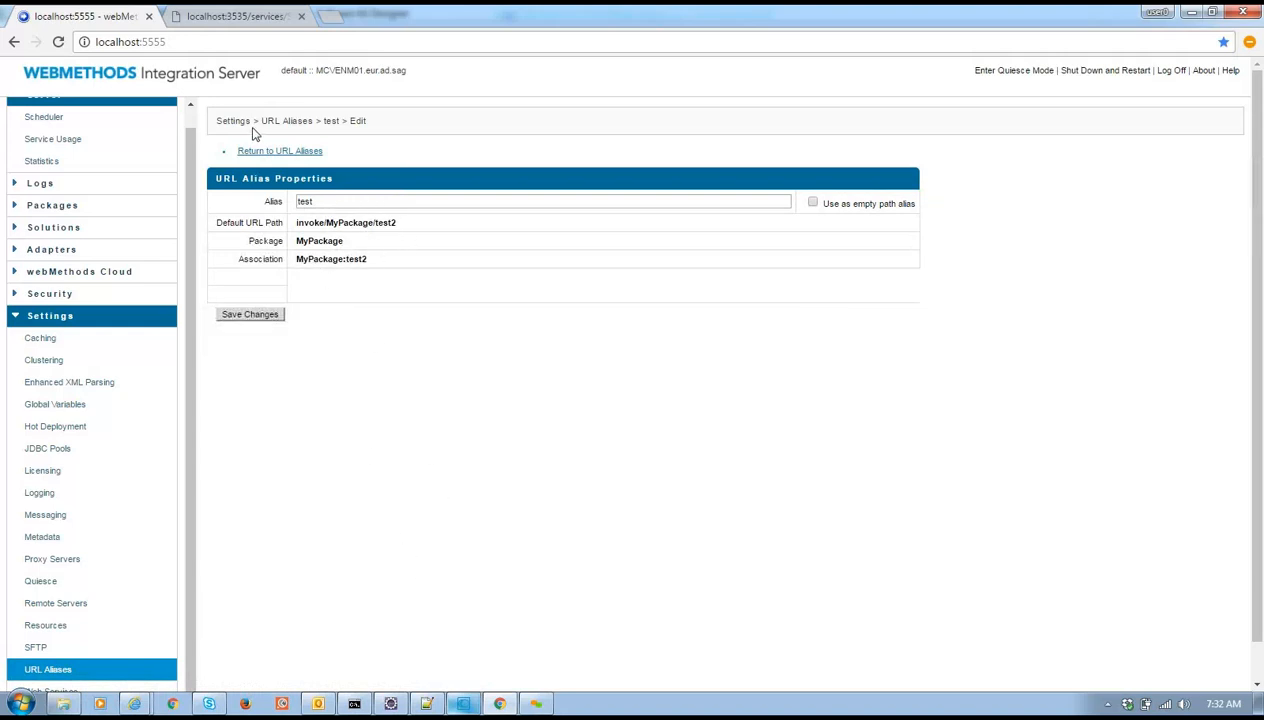
left_click(270, 152)
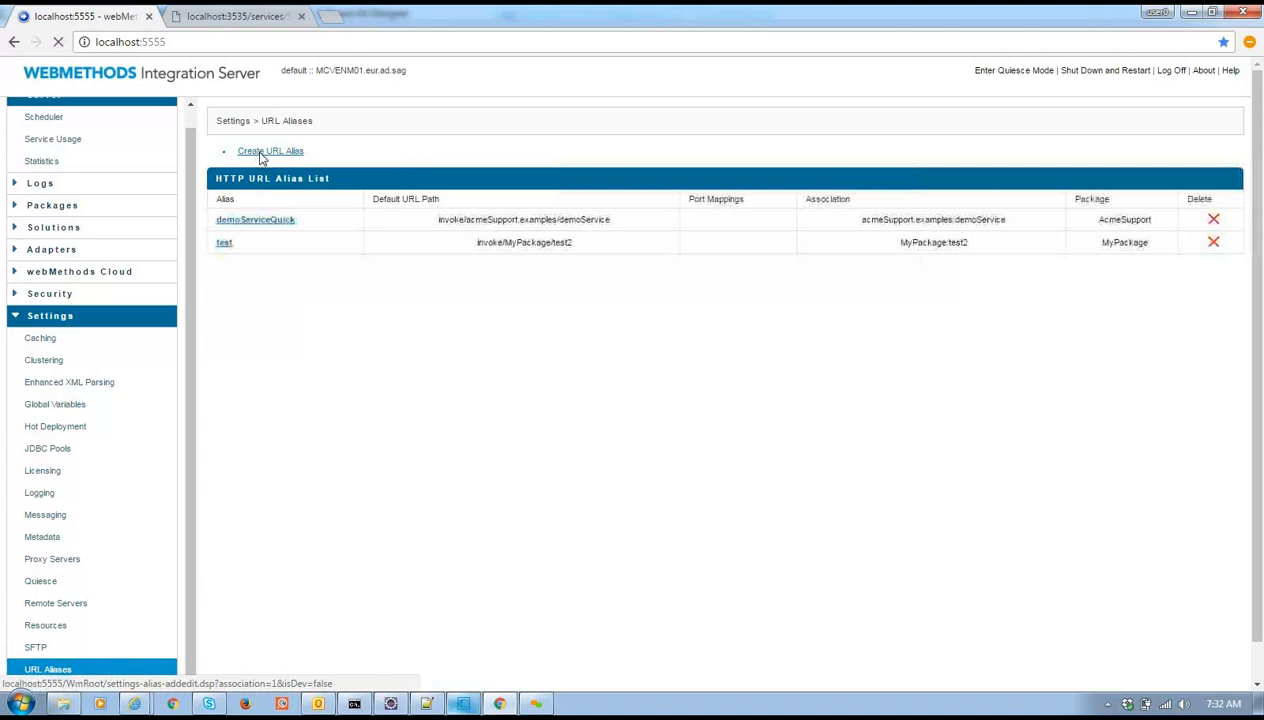
Start a new URL alias named test2
left_click(264, 152)
left_click(444, 204)
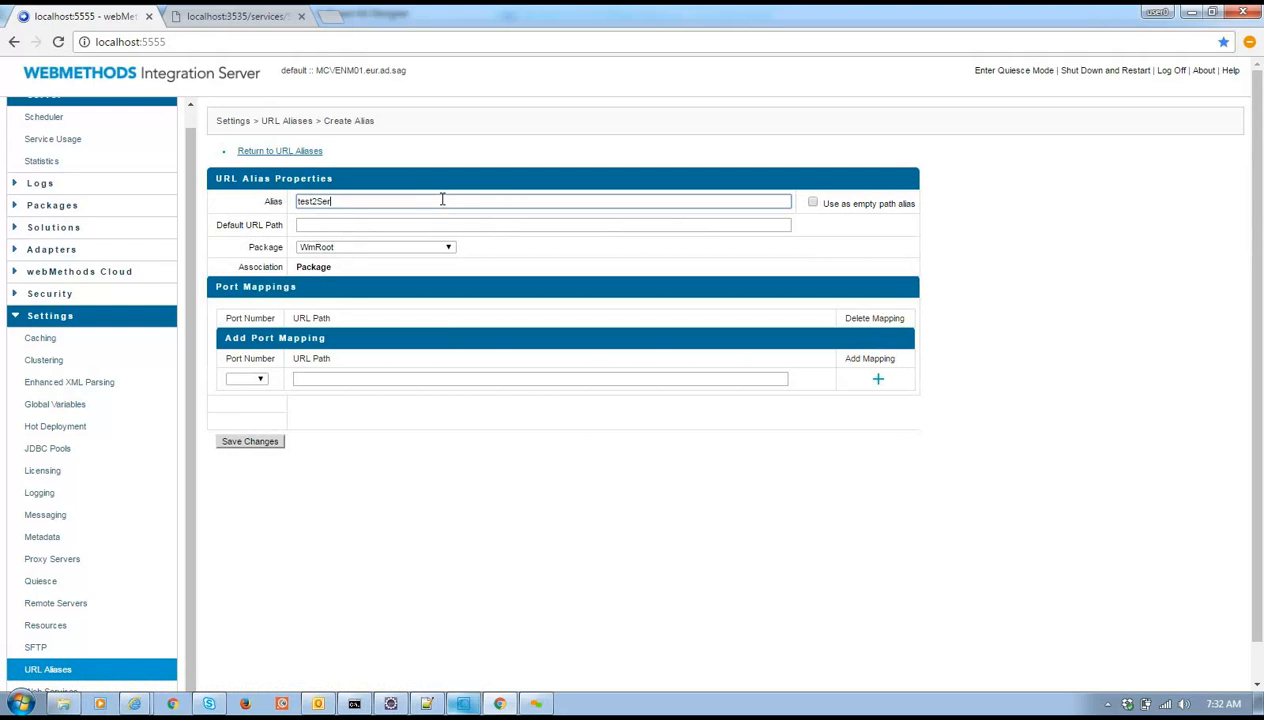
left_click(440, 226)
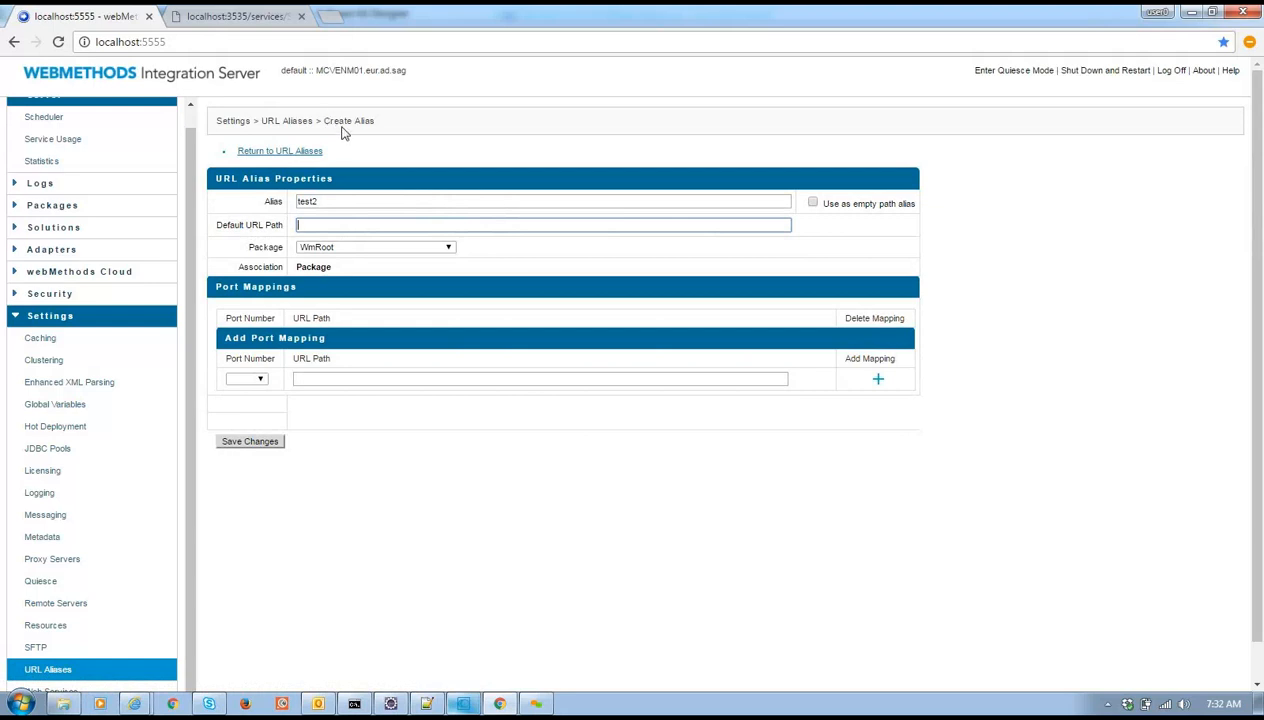
key("alt+Tab")
key("alt+Tab")
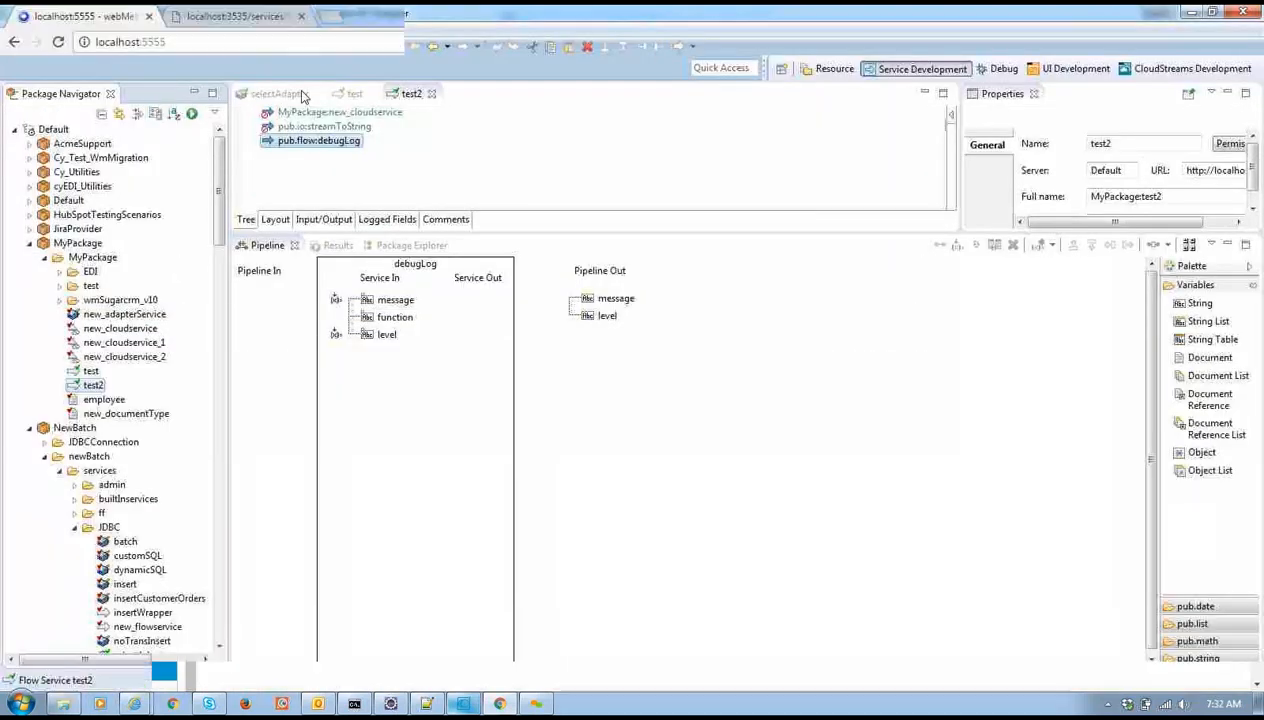
key("alt+Tab")
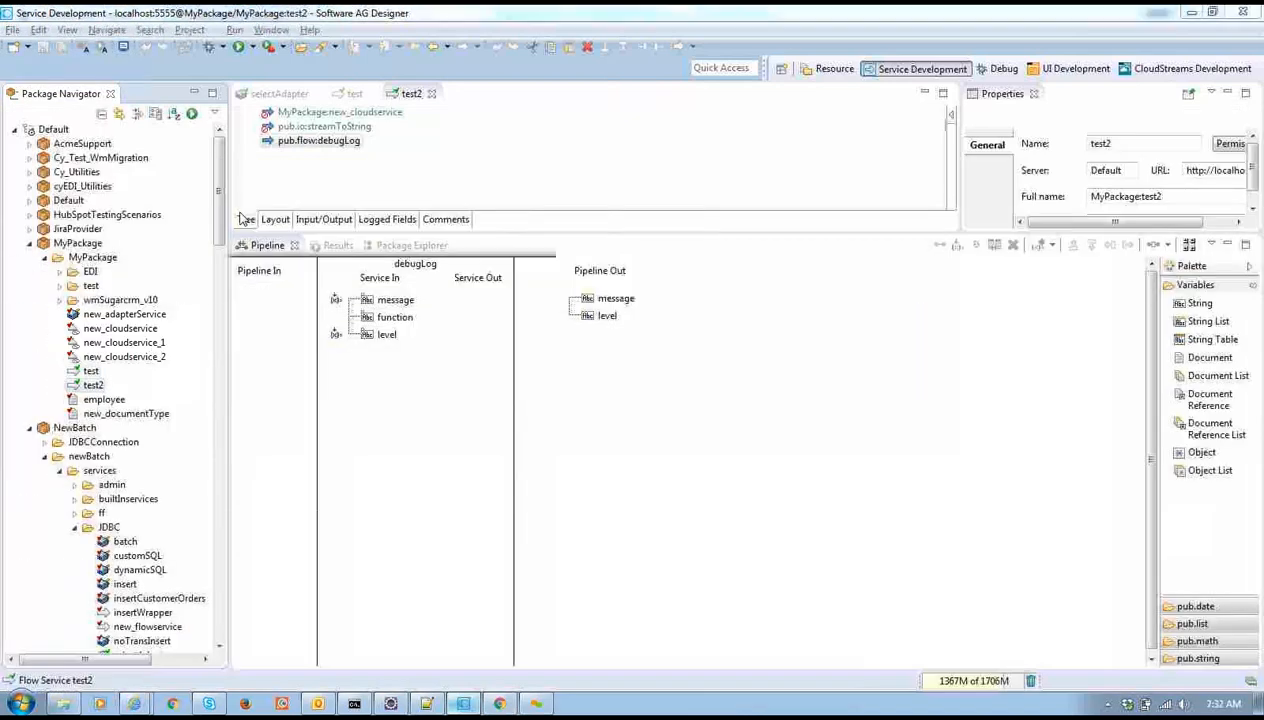
key("alt+Tab")
Set the default URL path to /invoke/MyPackage/test2
type("/in")
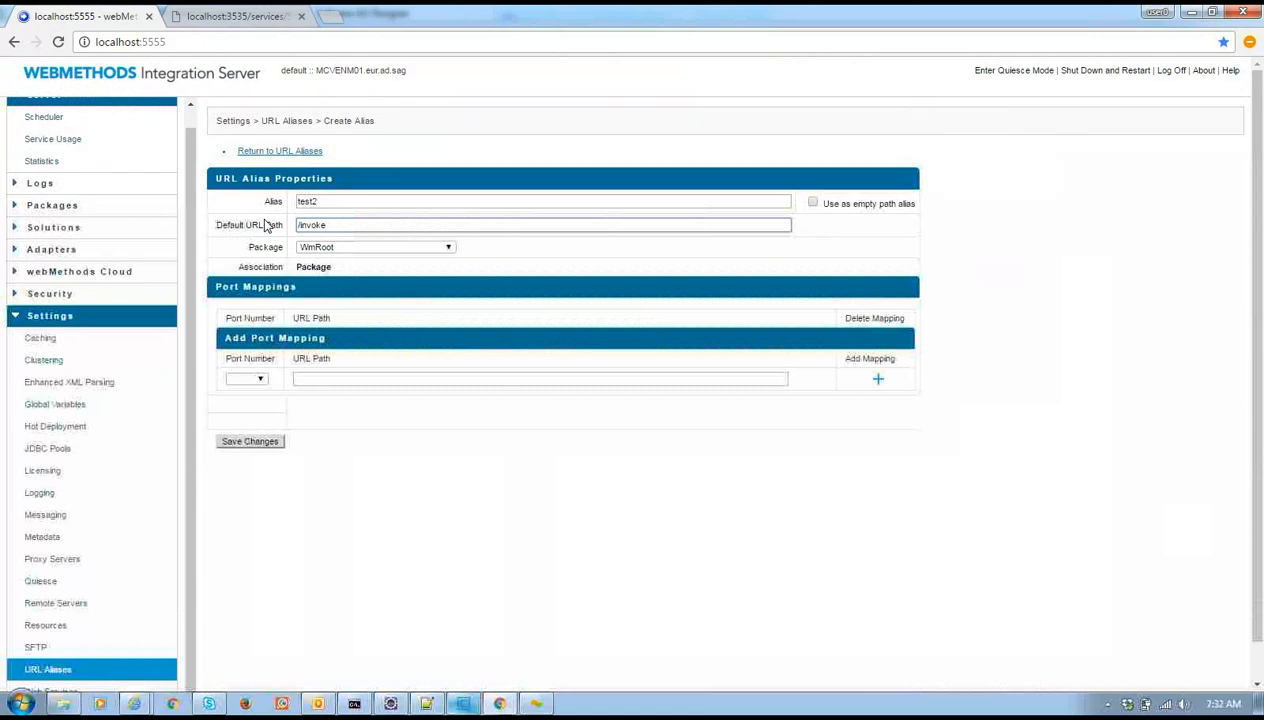
type("voke/")
type("MyPackage:test2")
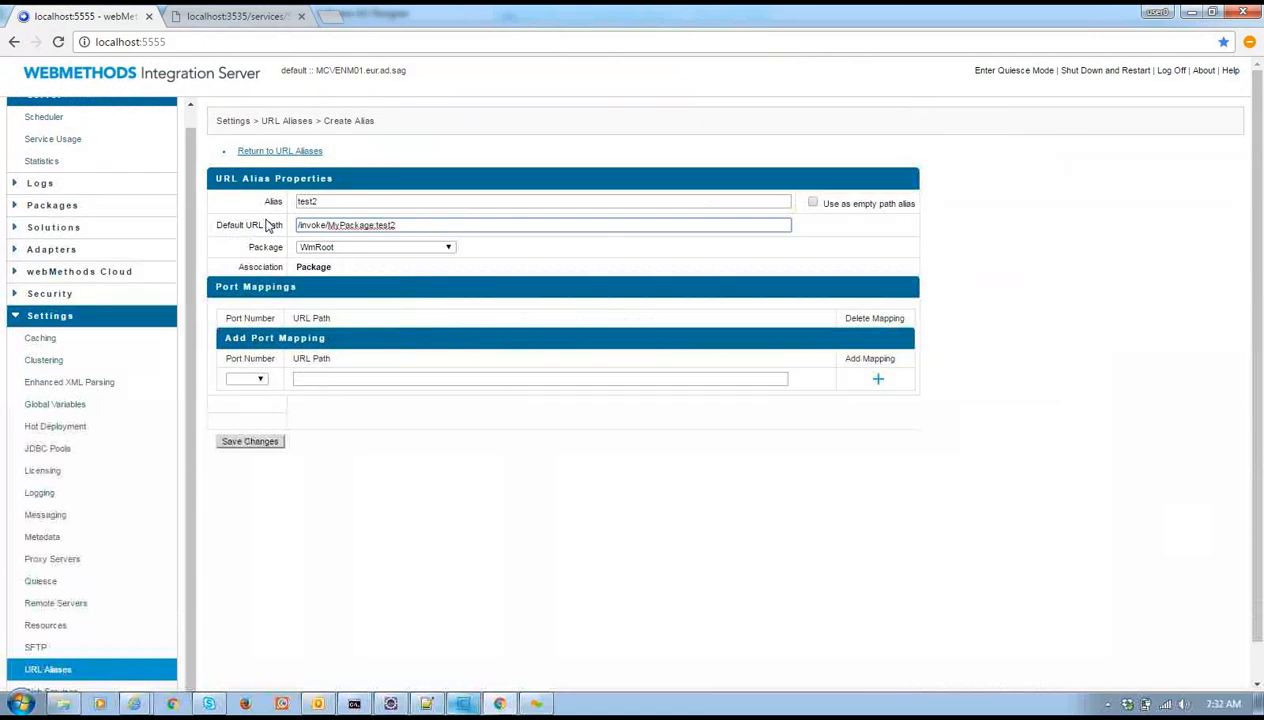
left_click(376, 225)
key("BackSpace")
type("/")
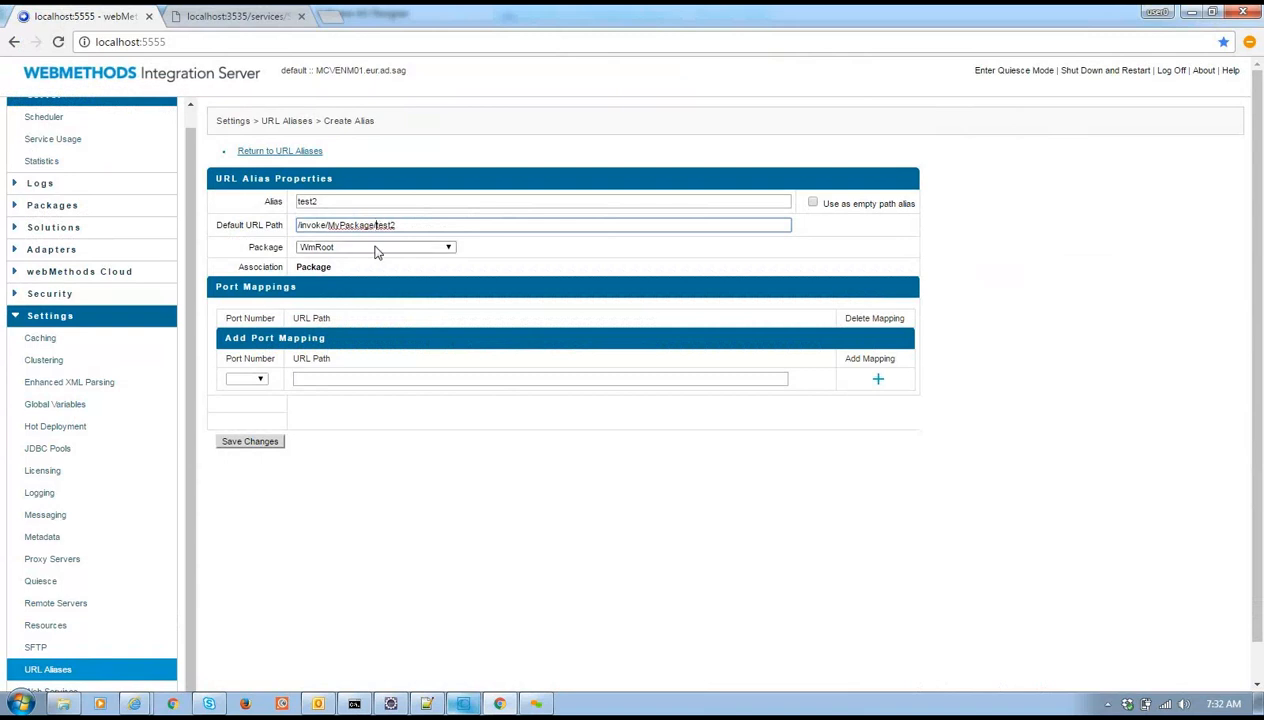
Associate the alias with the MyPackage package
left_click(376, 250)
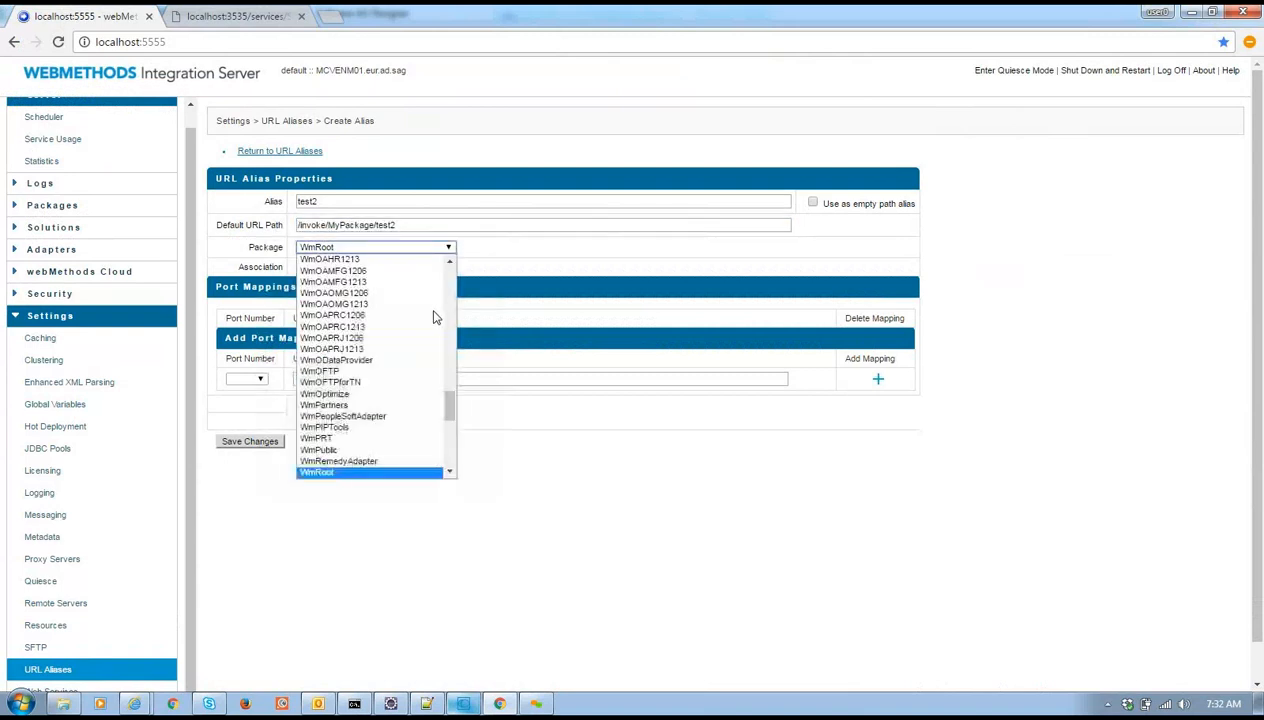
scroll(452, 374, "up", 2)
scroll(450, 365, "up", 10)
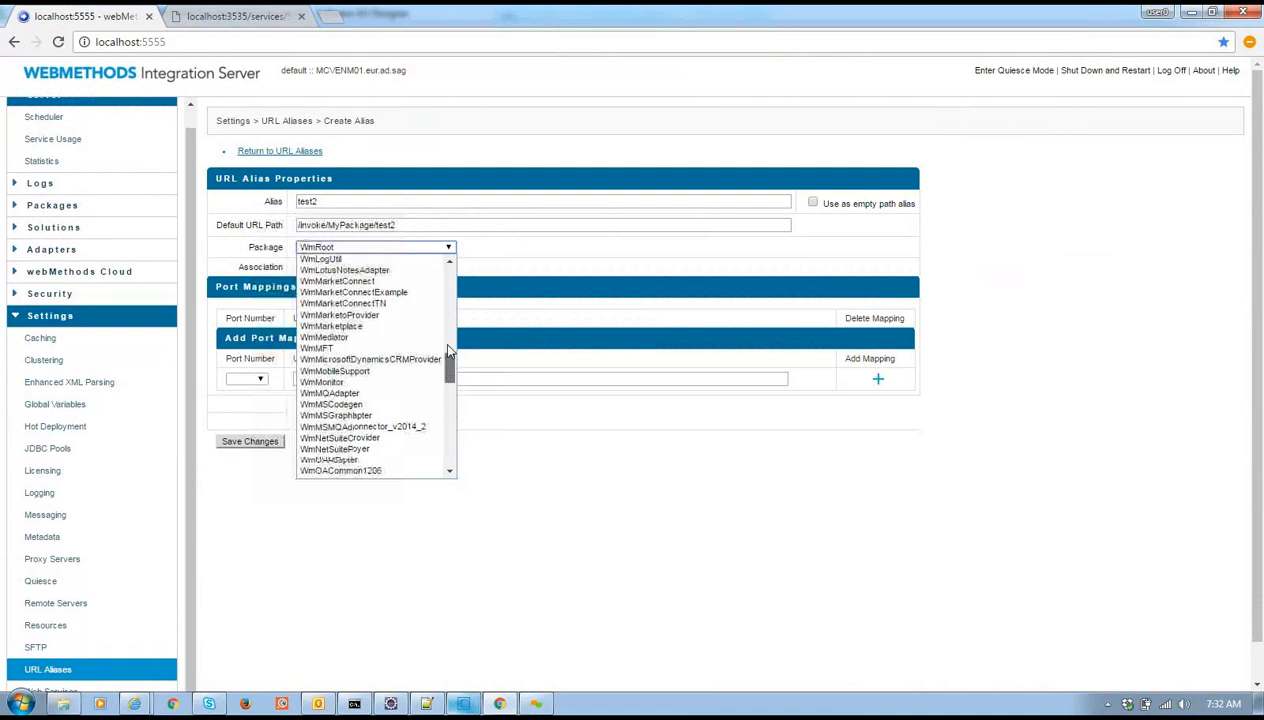
scroll(447, 338, "up", 9)
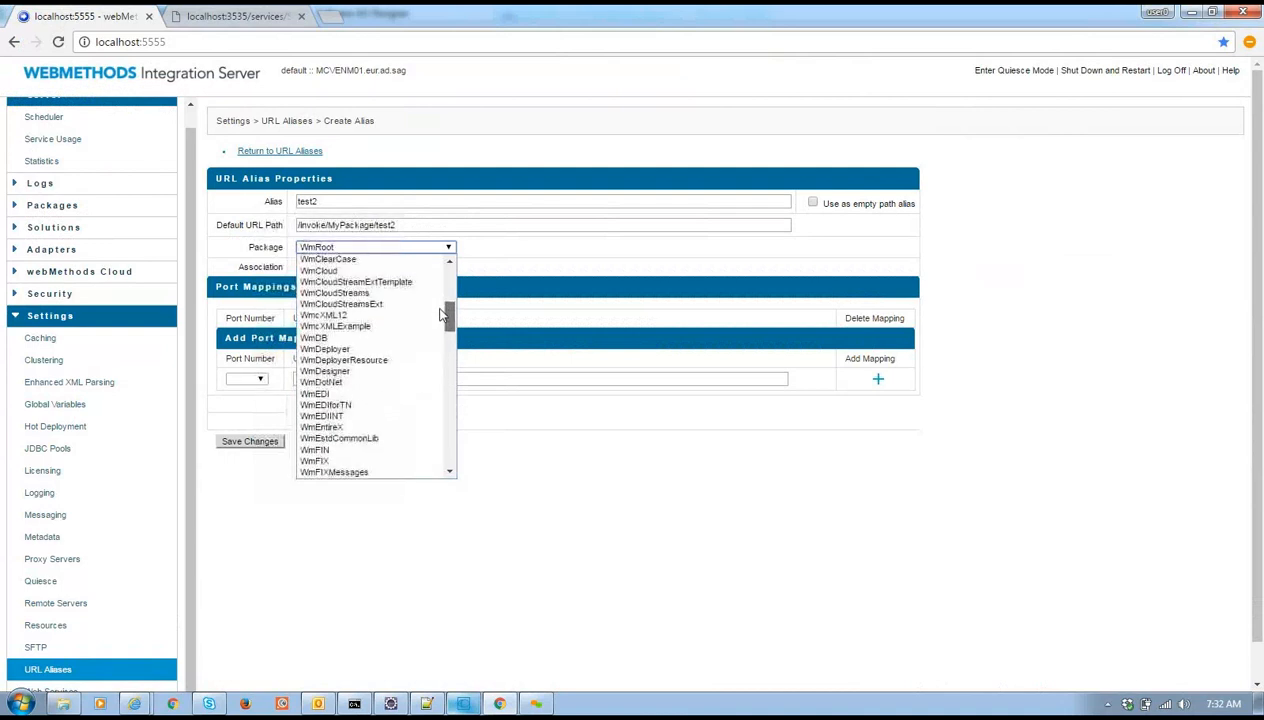
scroll(436, 290, "up", 3)
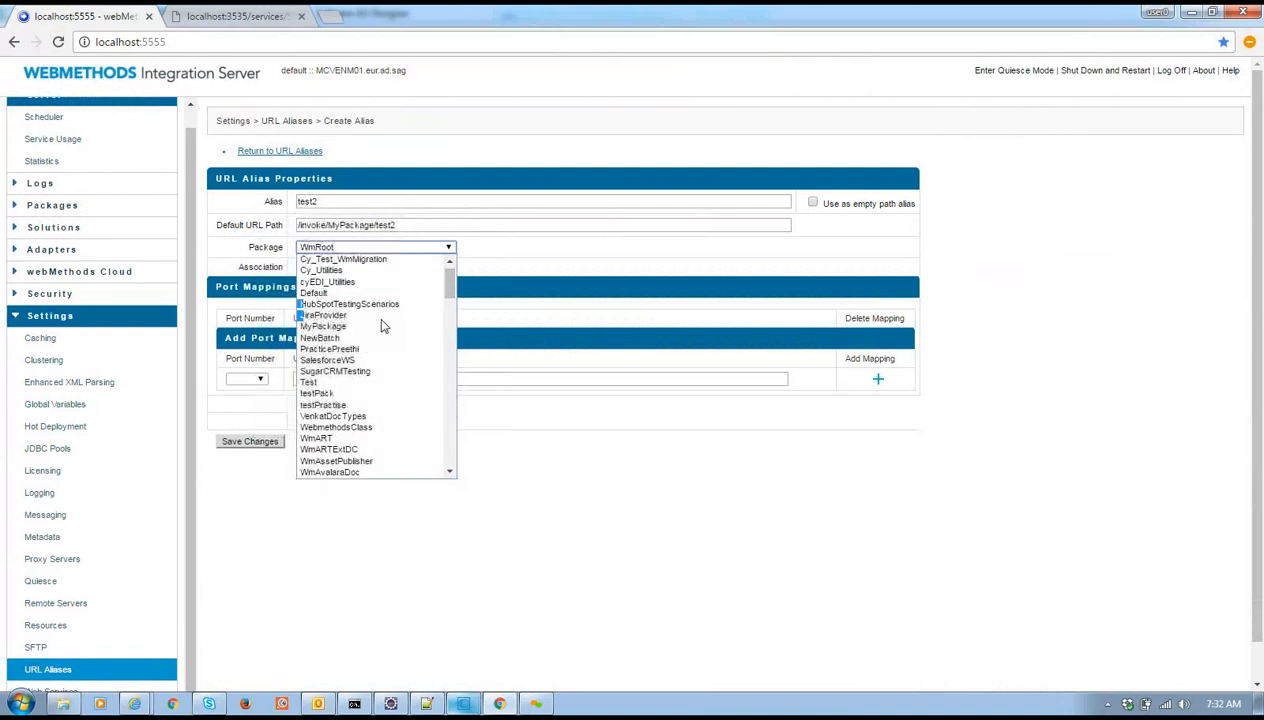
left_click(381, 328)
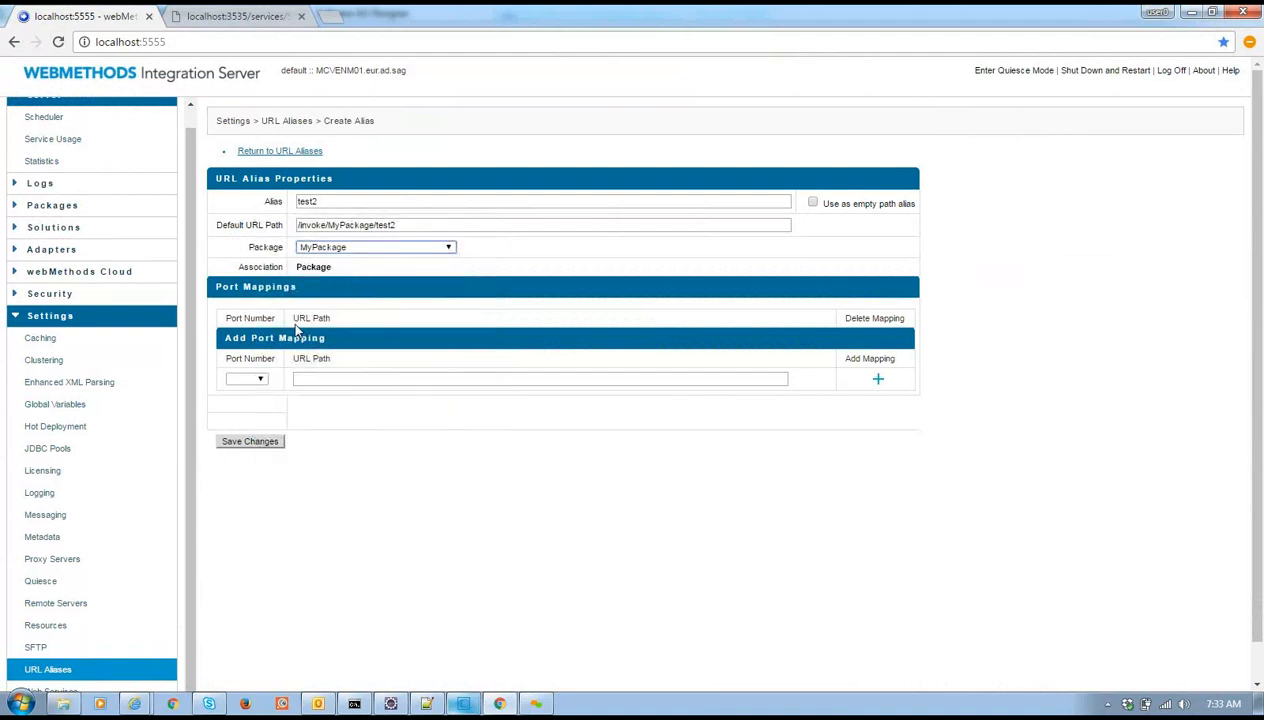
Map port 5555 to URL path testUrl and save, triggering the illegal leading '/' error
left_click(260, 383)
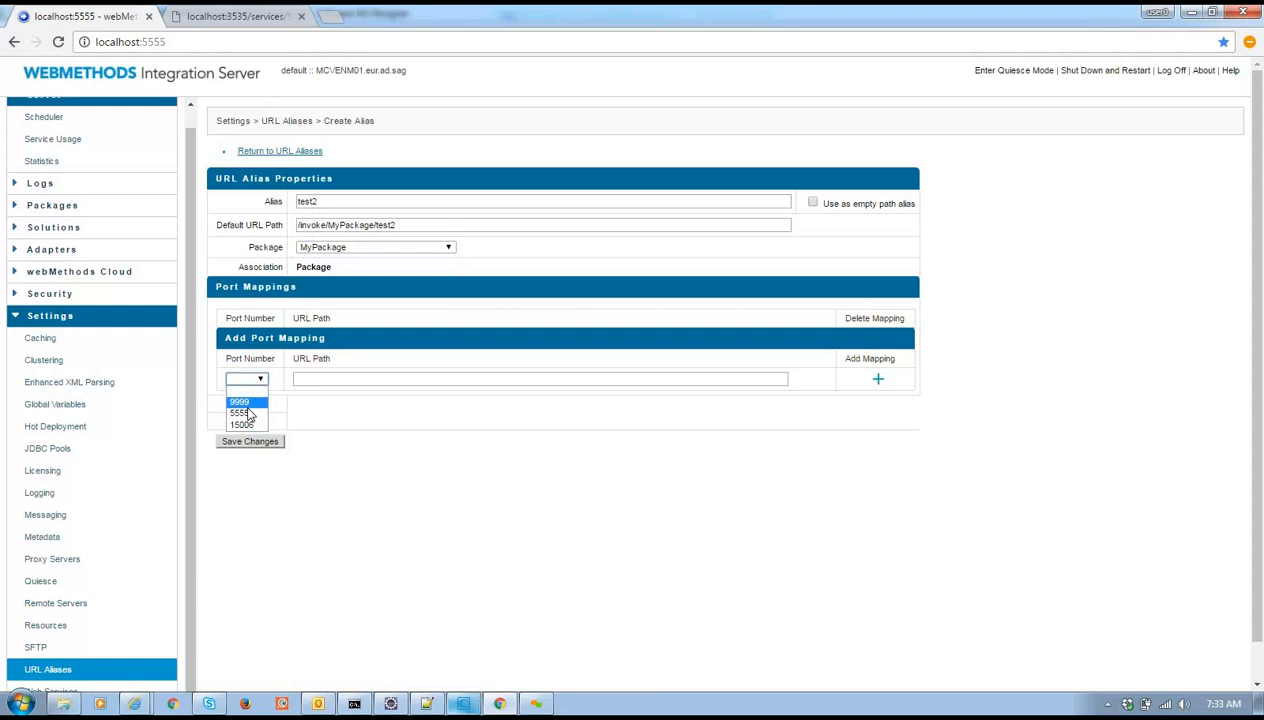
left_click(249, 413)
left_click(349, 375)
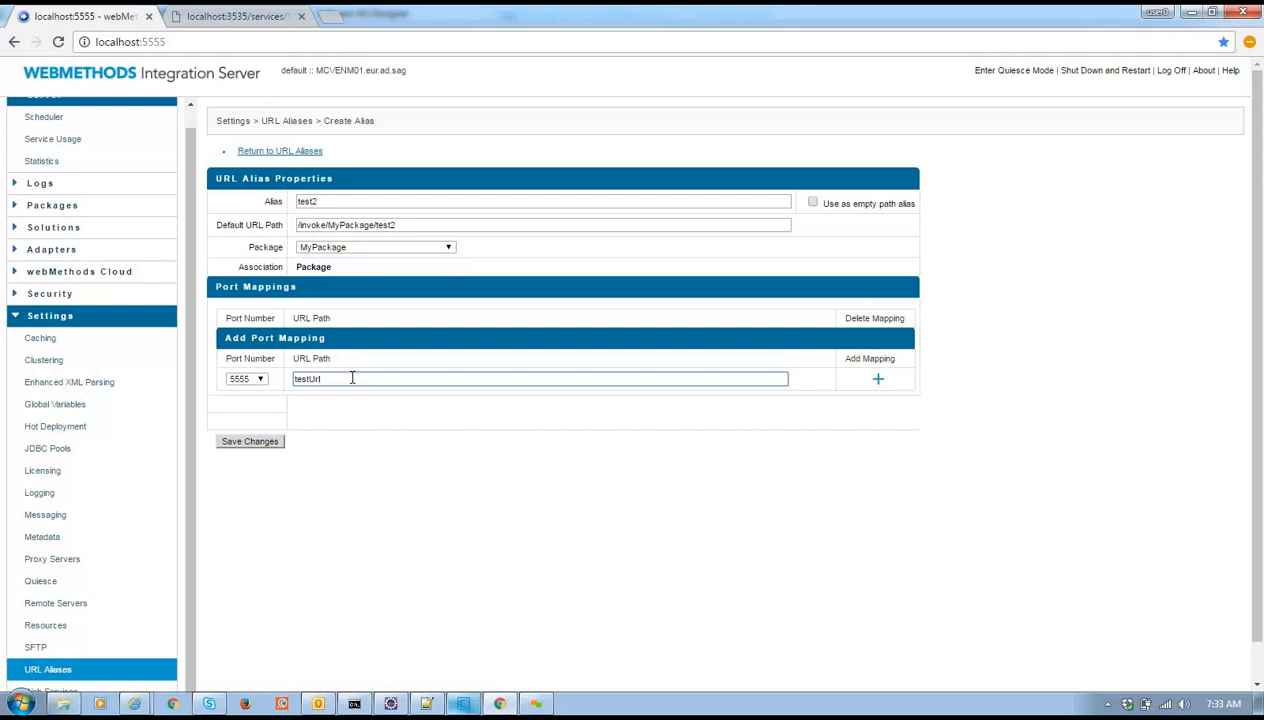
left_click(252, 443)
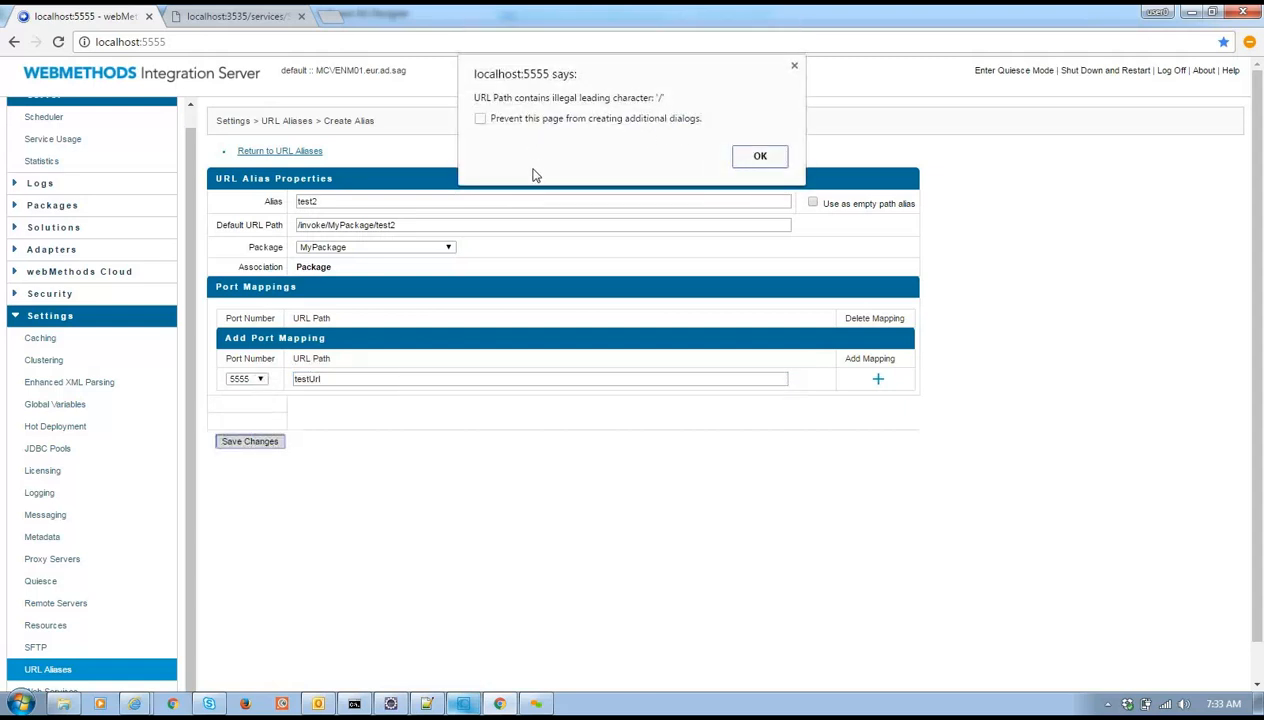
Remove the leading slash so test2 saves with path invoke/MyPackage/test2
left_click(762, 158)
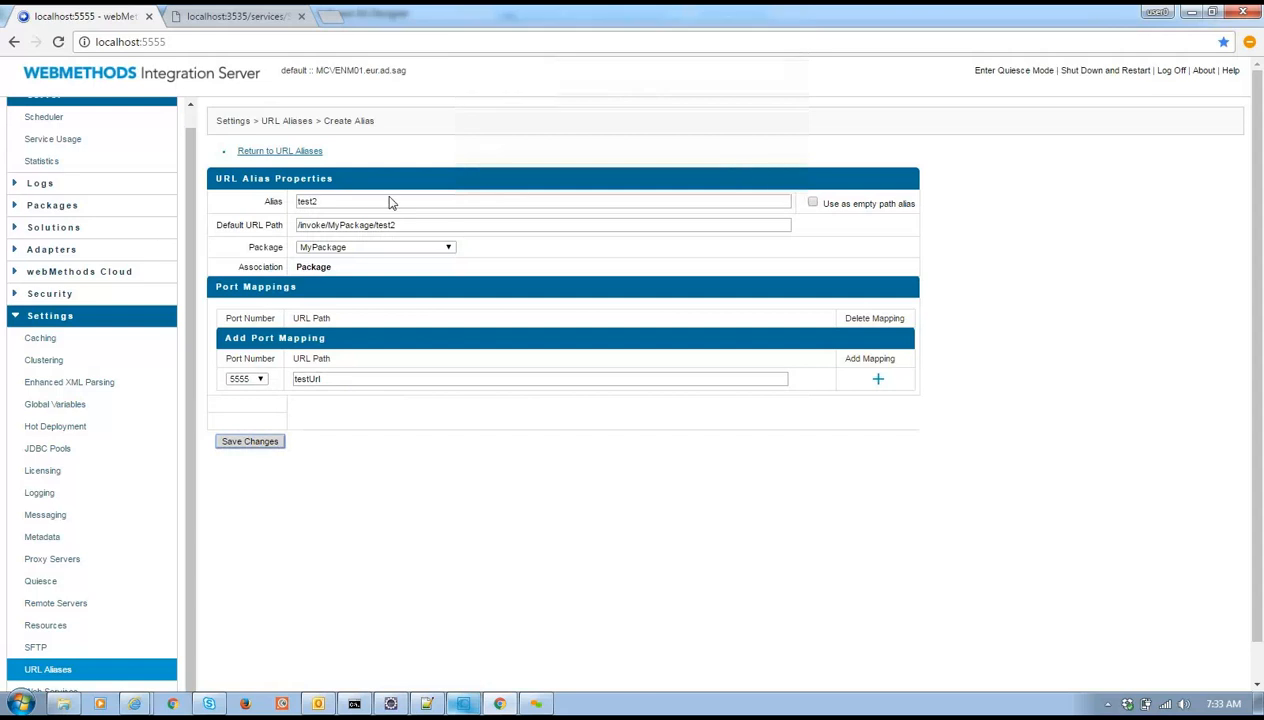
left_click(301, 224)
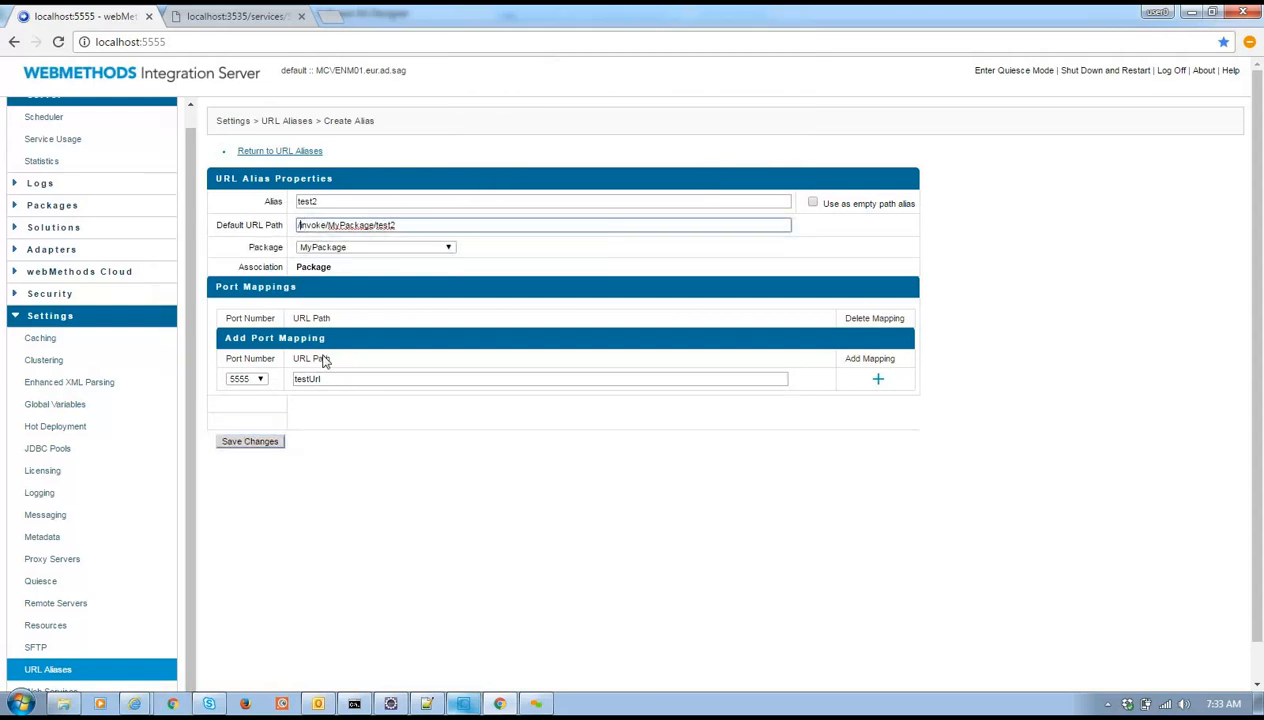
left_click(272, 442)
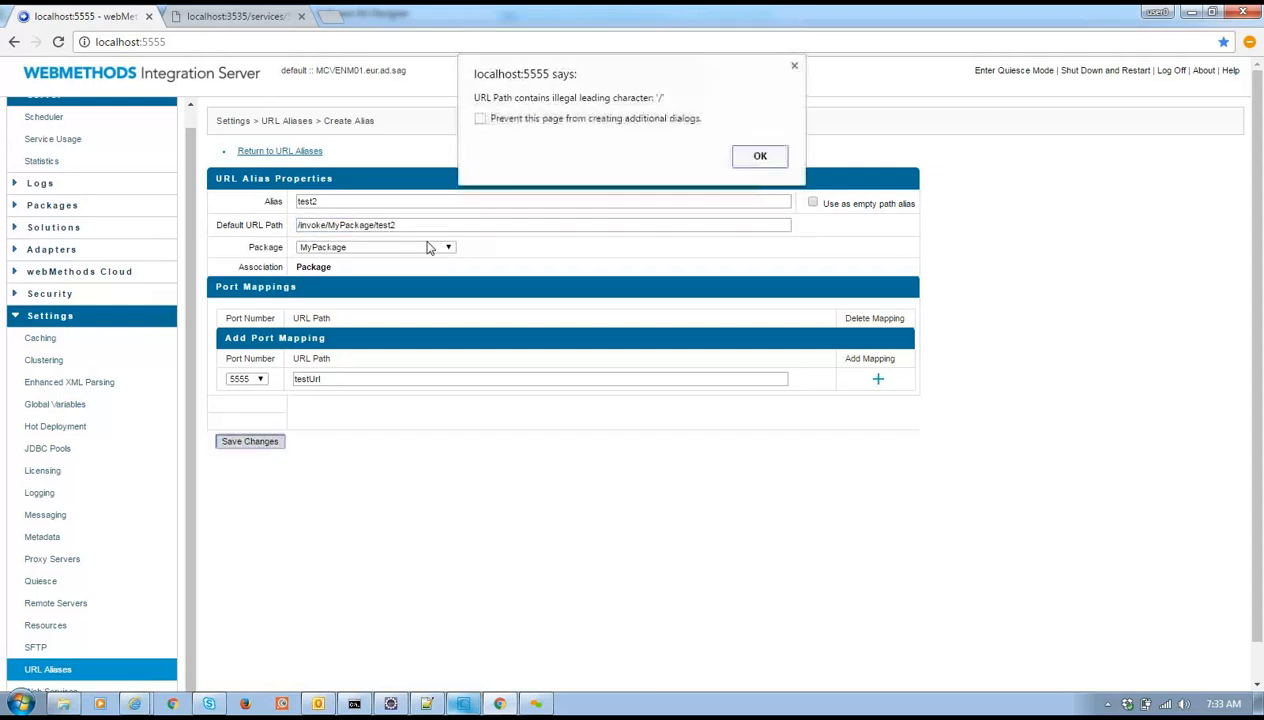
left_click(757, 160)
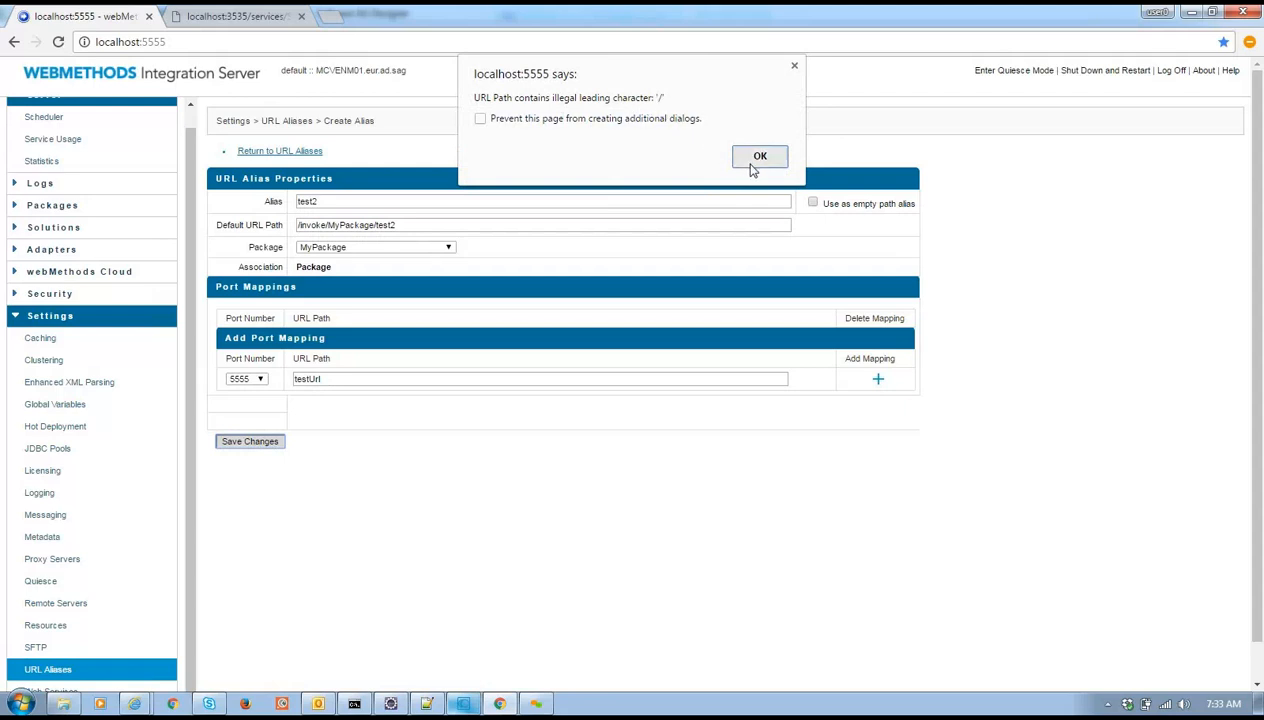
left_click(299, 225)
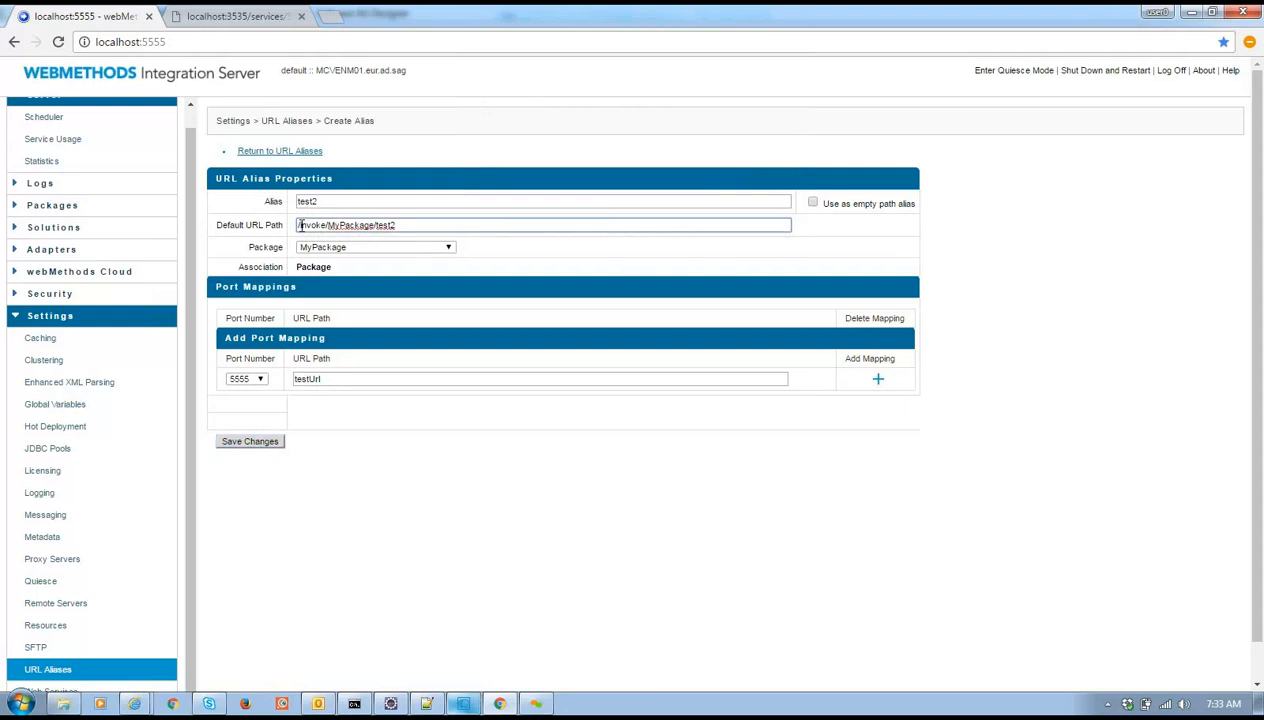
left_click(258, 443)
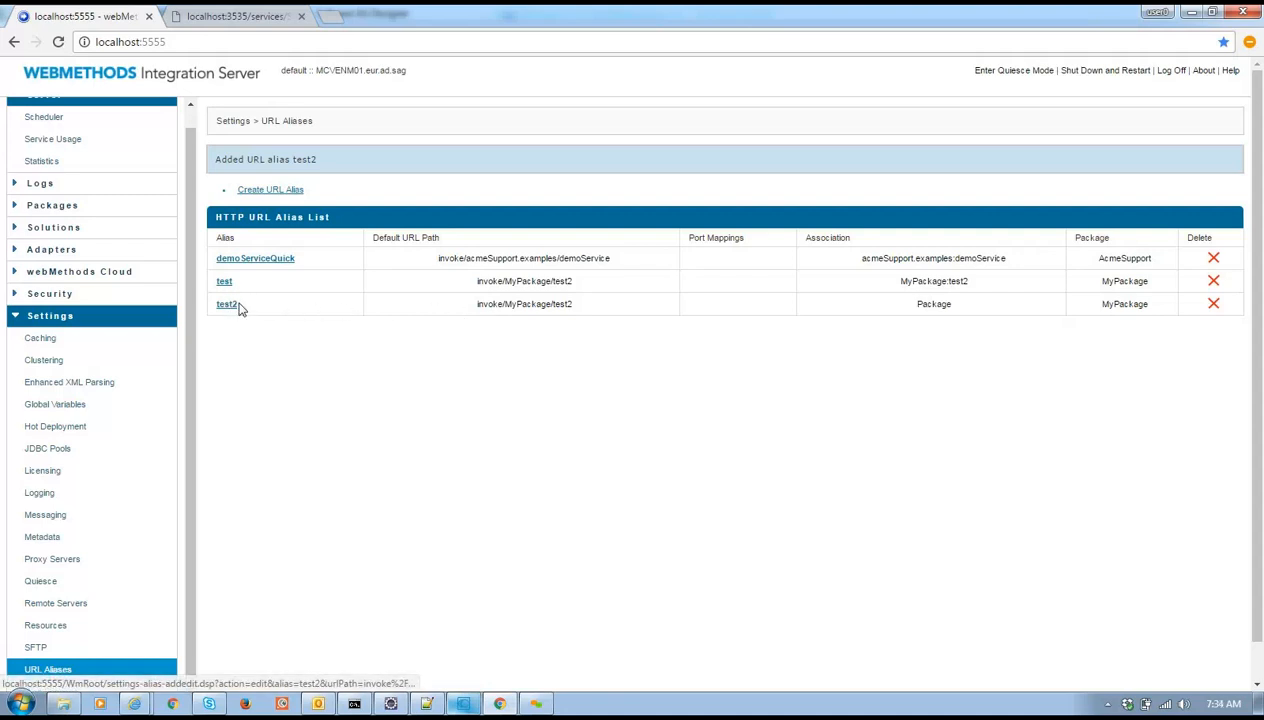
Load localhost:5555/test2 to confirm the test2 service is invoked
left_click_drag(238, 303, 216, 305)
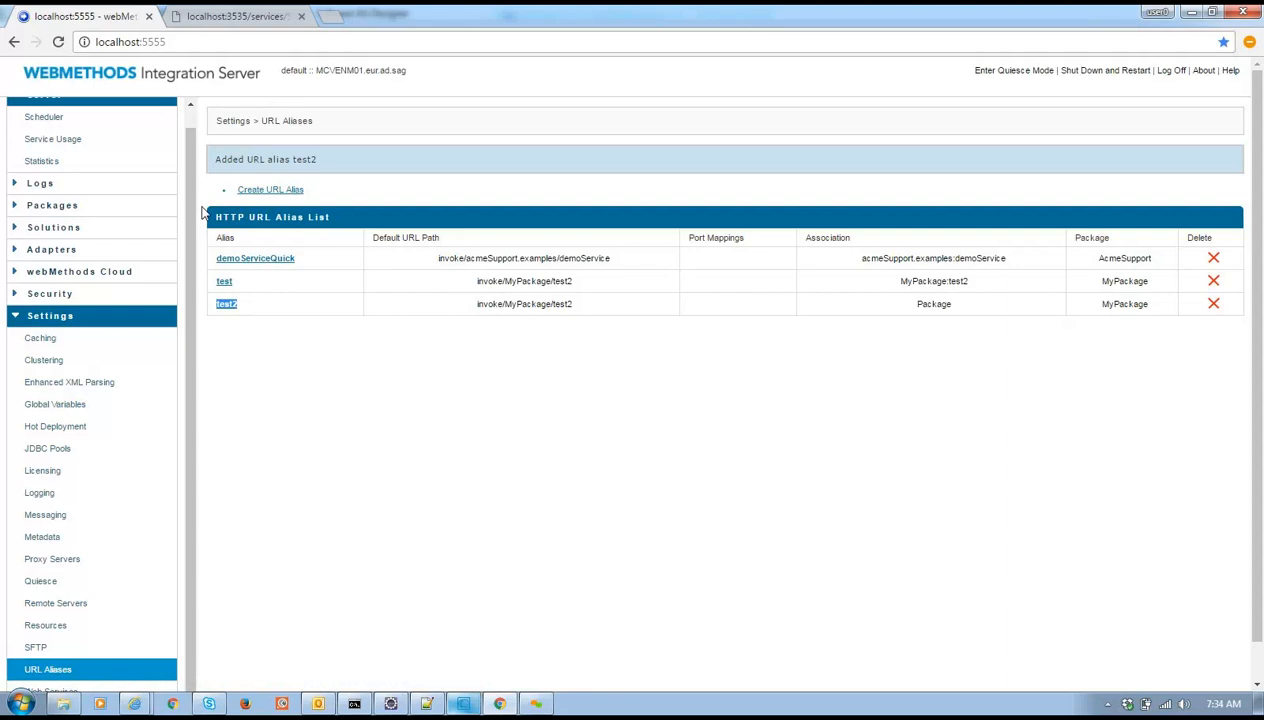
left_click(191, 42)
type("/test2")
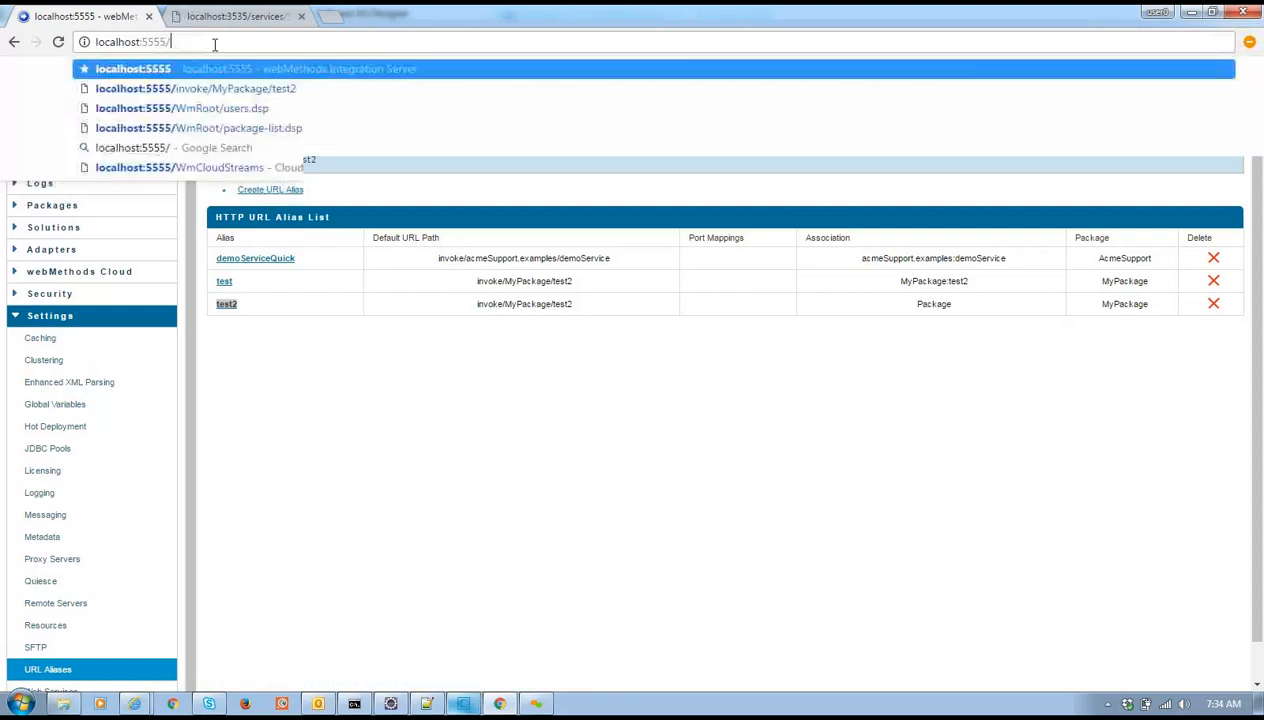
key("Return")
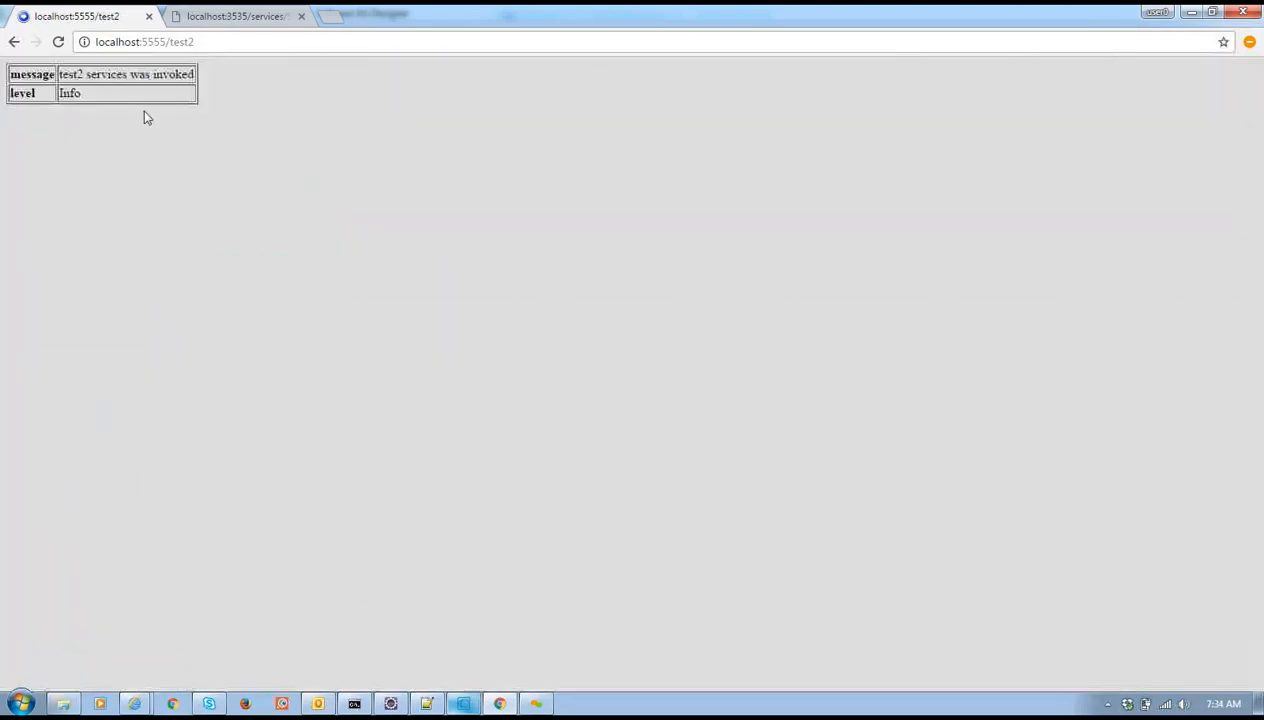
Remove test2 from the browser address and return to Software AG Designer
key("ctrl+l")
left_click(187, 42)
left_click_drag(170, 42, 96, 36)
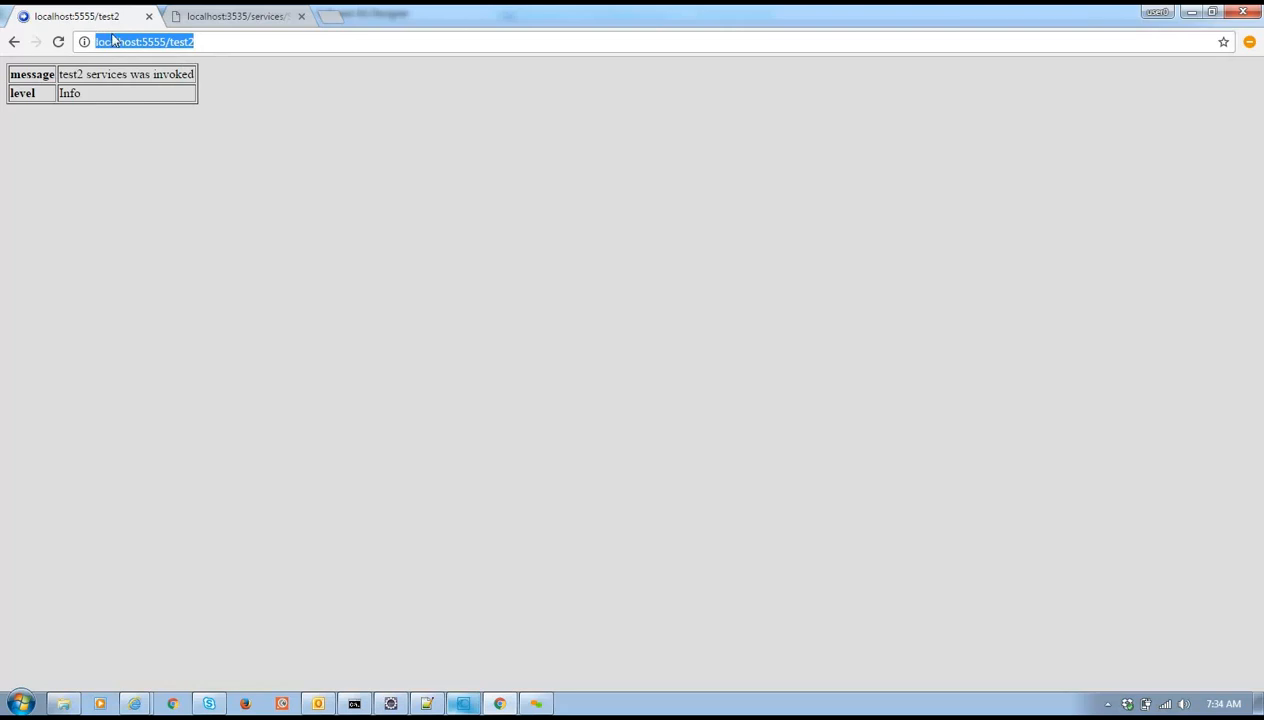
left_click(176, 42)
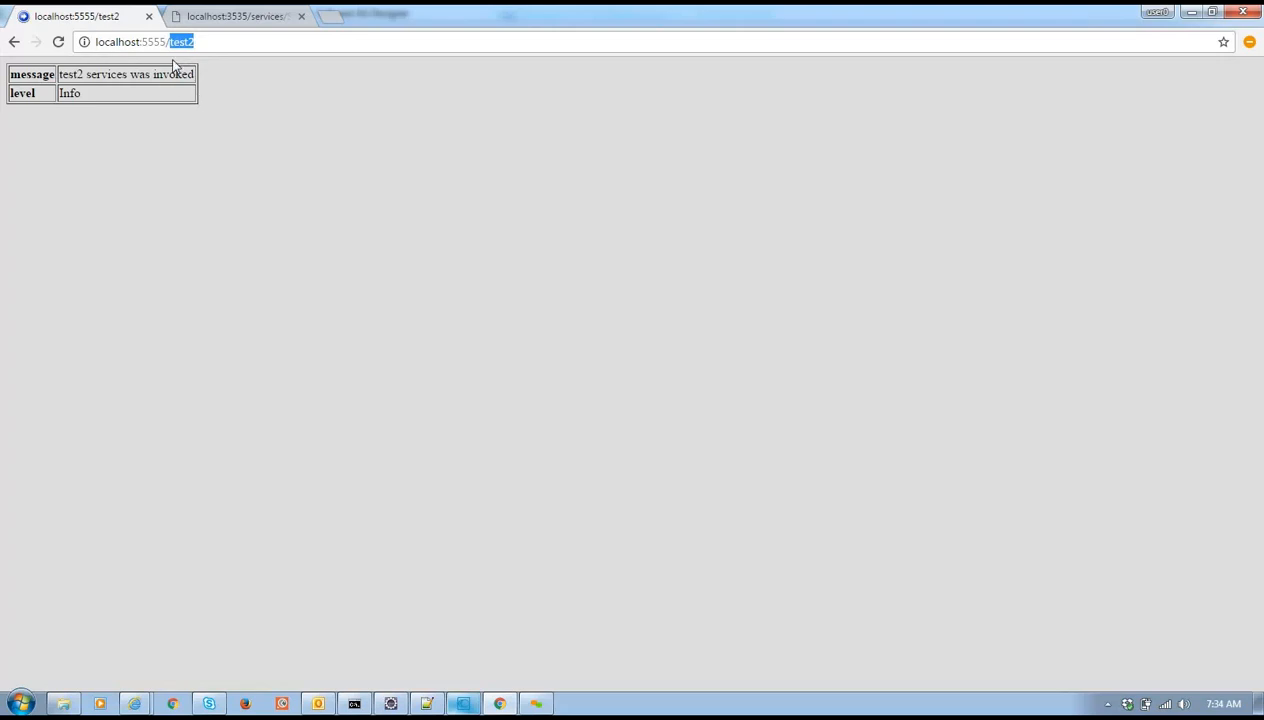
key("BackSpace")
key("alt+Tab")
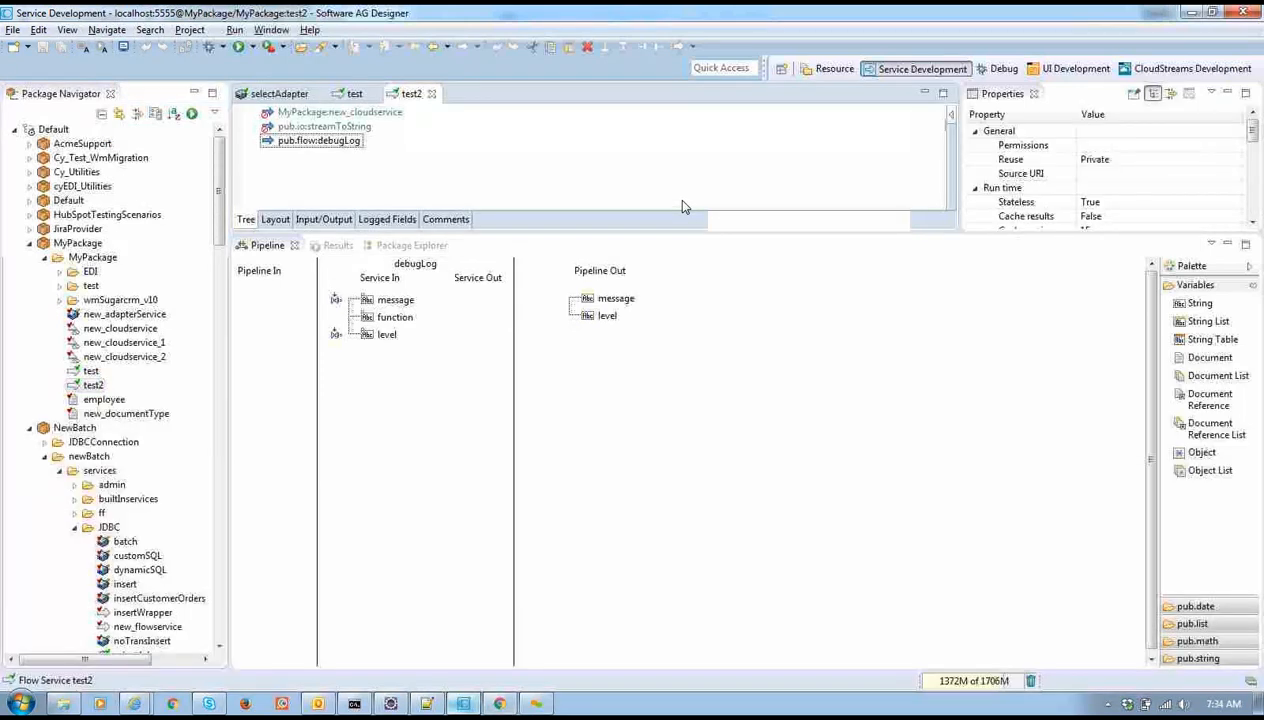
Enlarge the properties area and open the editor for test2's HTTP URL alias
left_click_drag(720, 232, 786, 495)
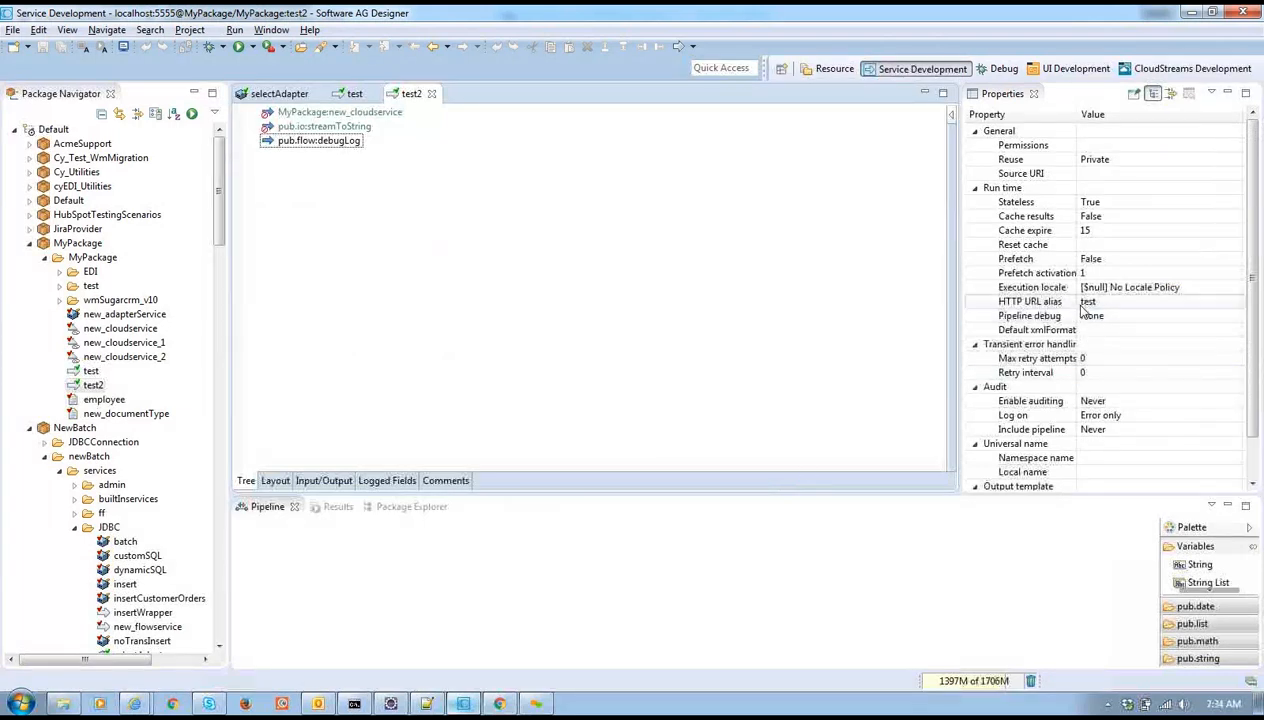
left_click(1145, 303)
left_click(1233, 304)
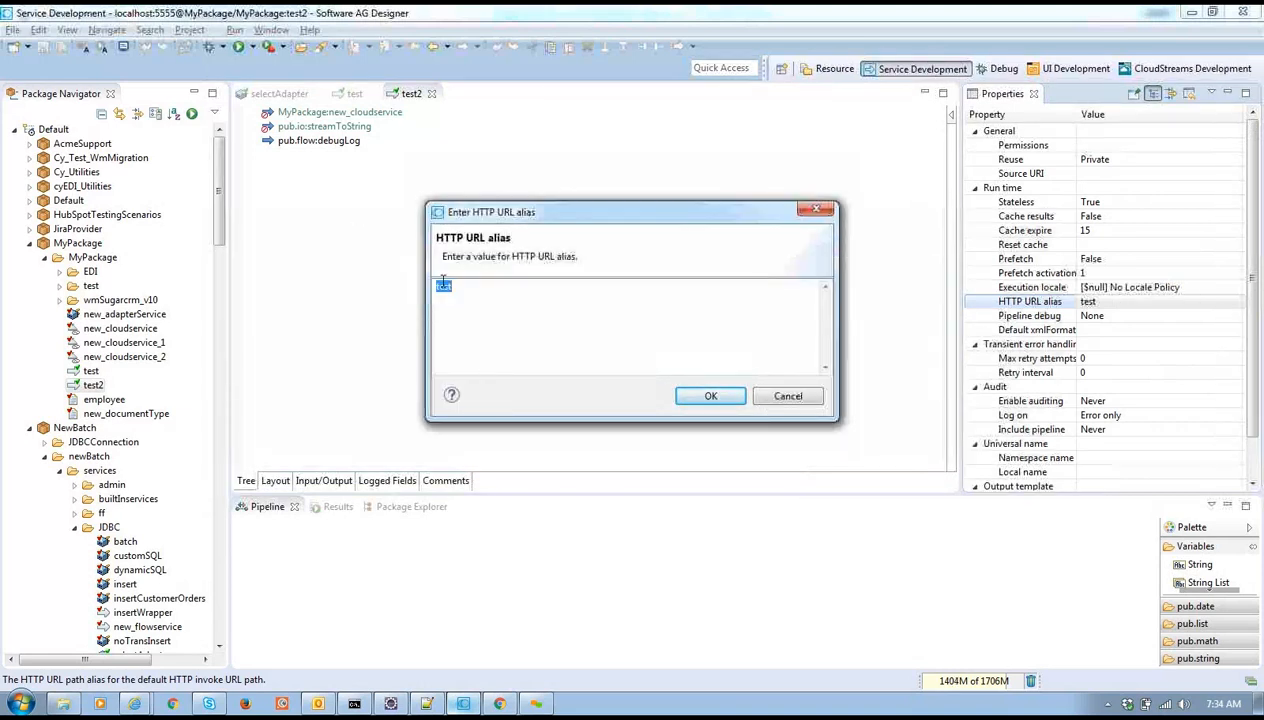
Load localhost:5555/test in the browser, then come back to Designer
key("alt+Tab")
key("alt+Tab")
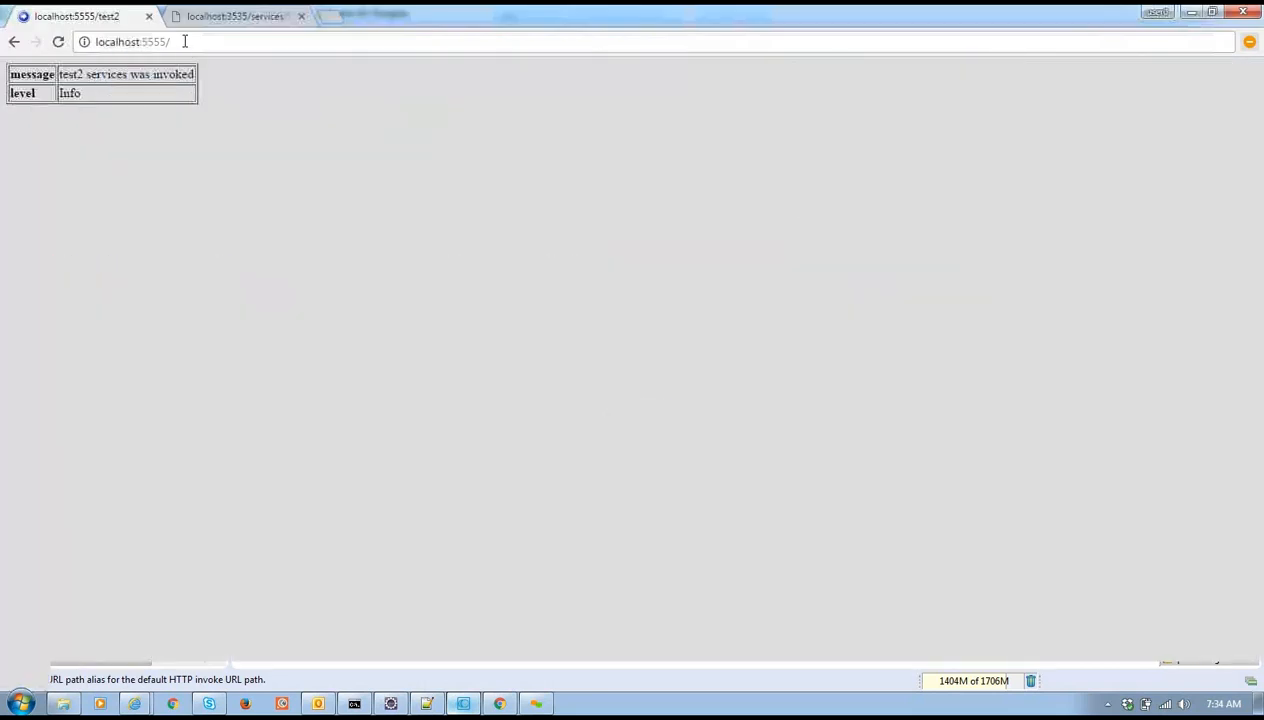
left_click(186, 41)
left_click(205, 42)
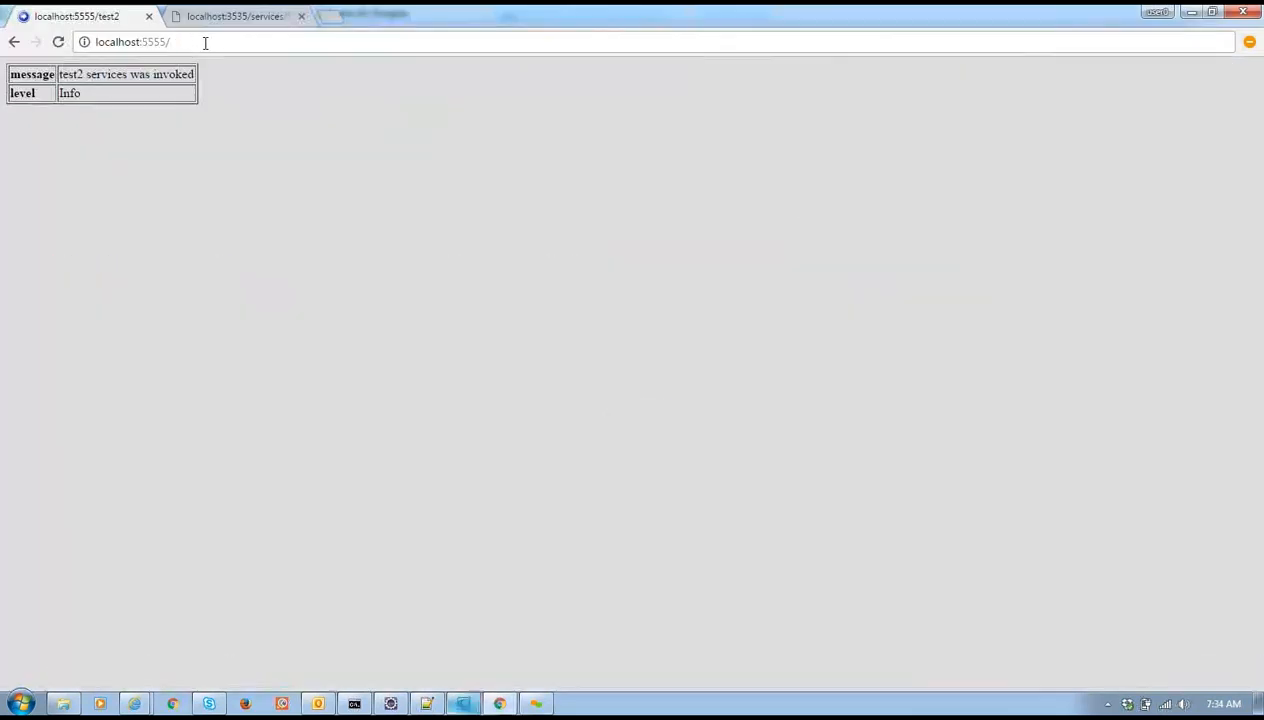
type("test")
key("Return")
key("alt+Tab")
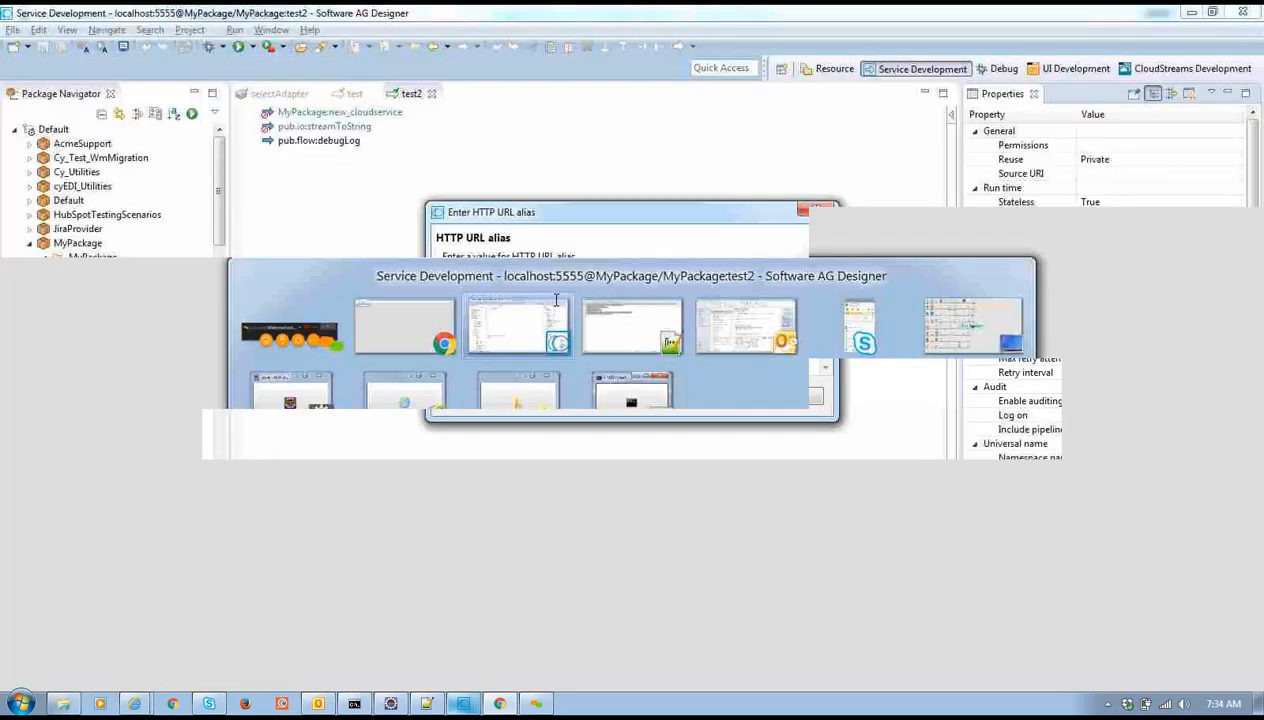
Change the HTTP URL alias from test to test3 and save the test2 service
left_click(556, 296)
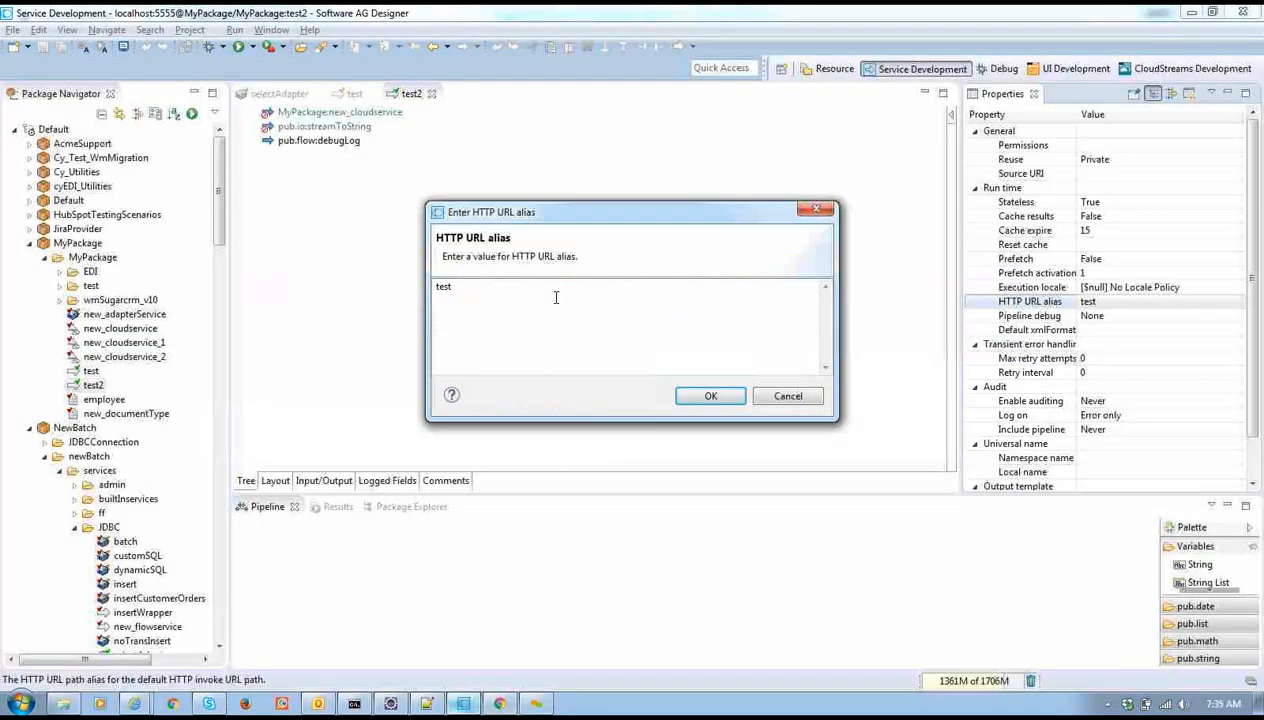
left_click(703, 396)
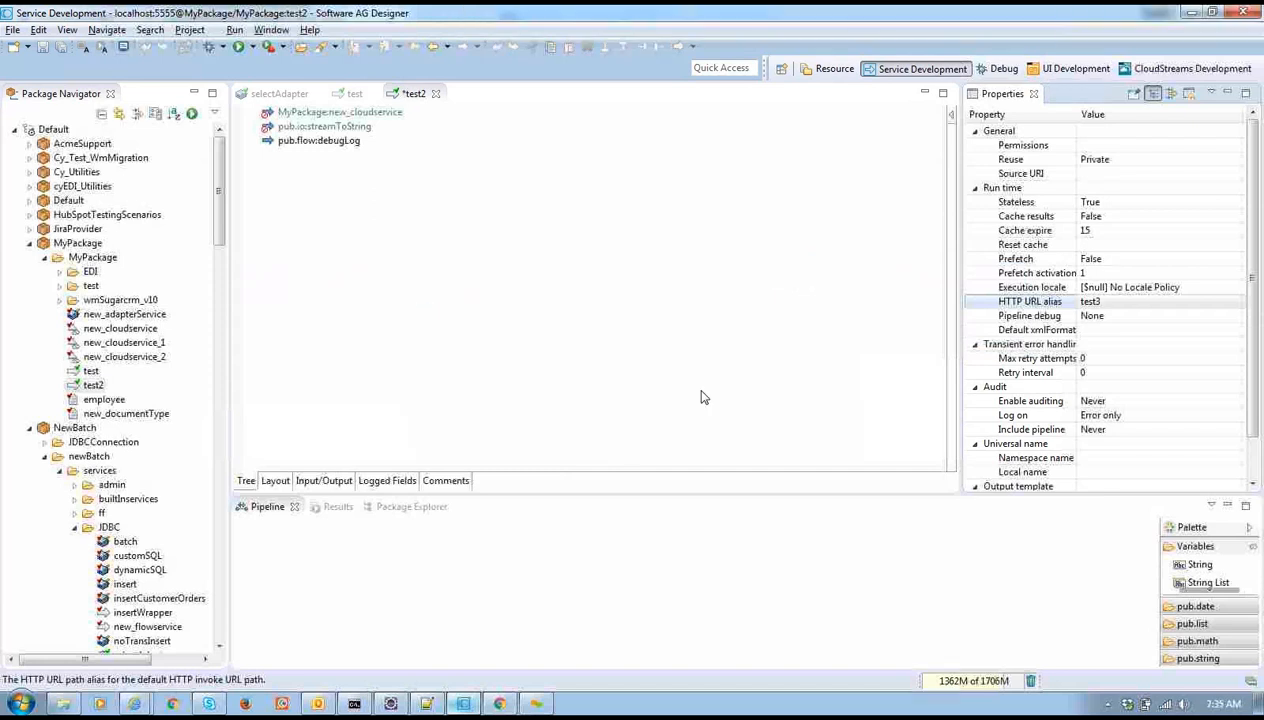
key("ctrl+s")
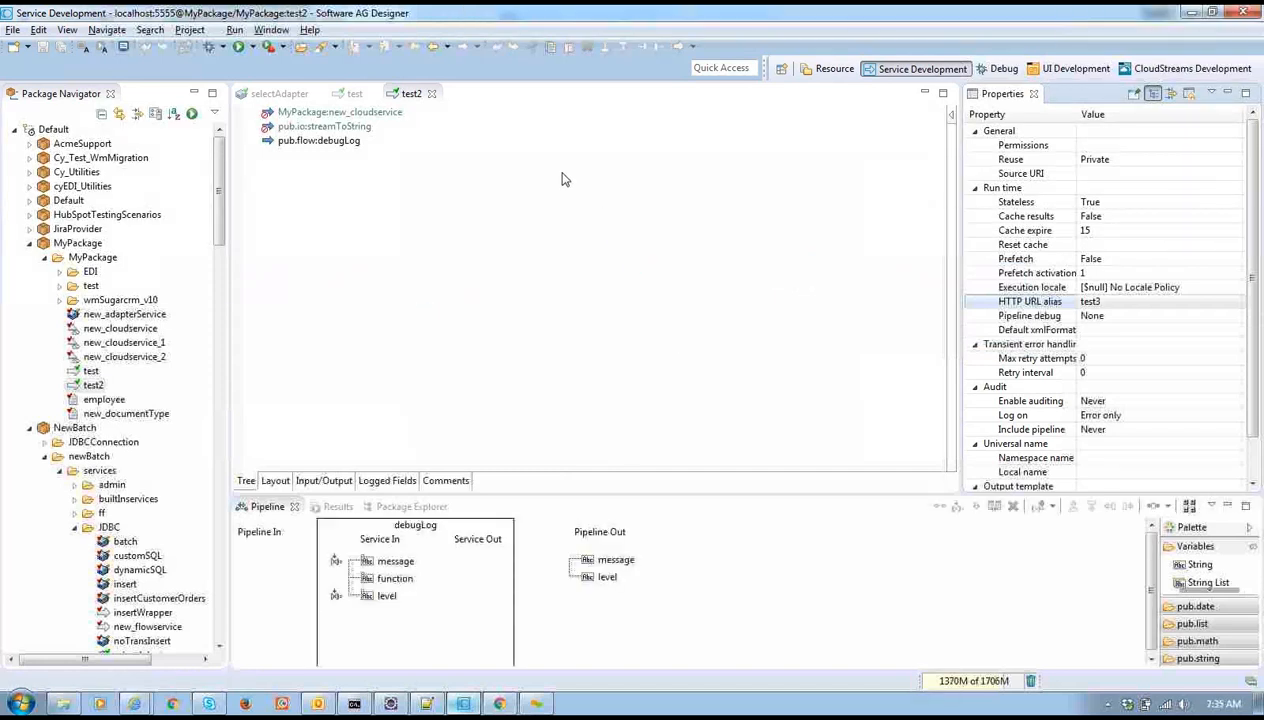
key("alt+Tab")
Load localhost:5555/test3 in the browser
double_click(200, 42)
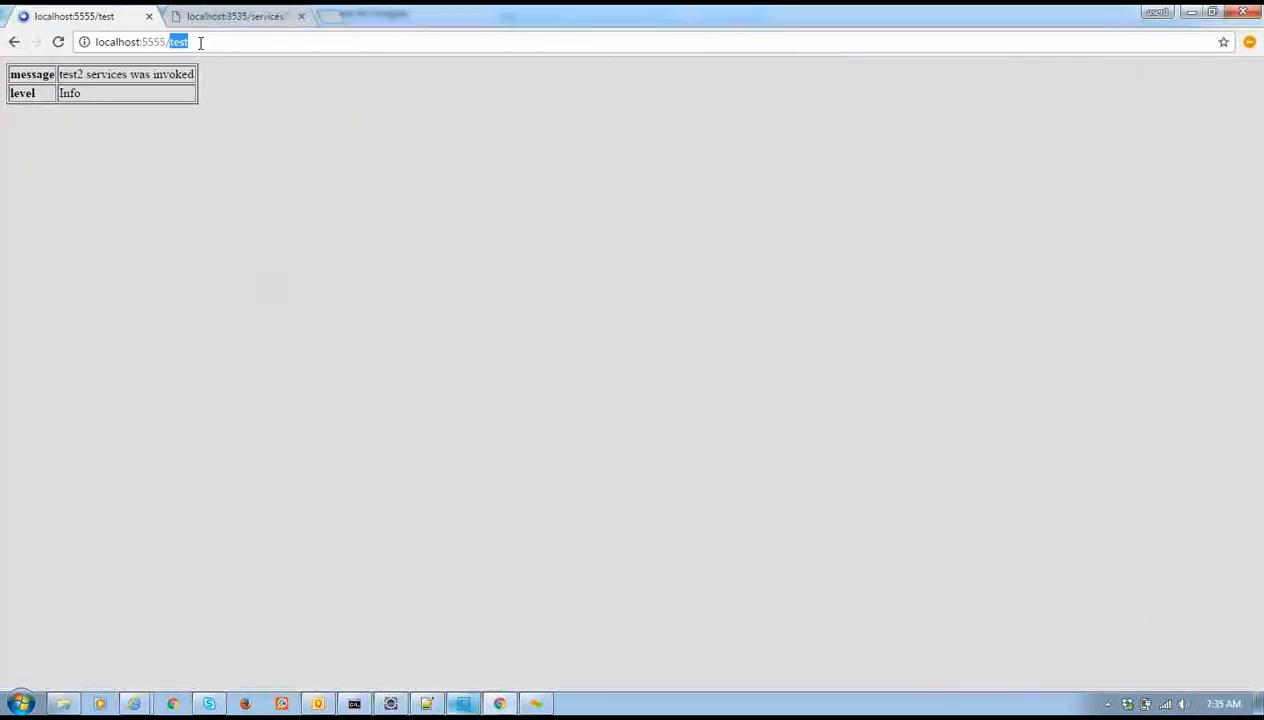
left_click(211, 42)
type("3")
key("Return")
key("alt+Tab")
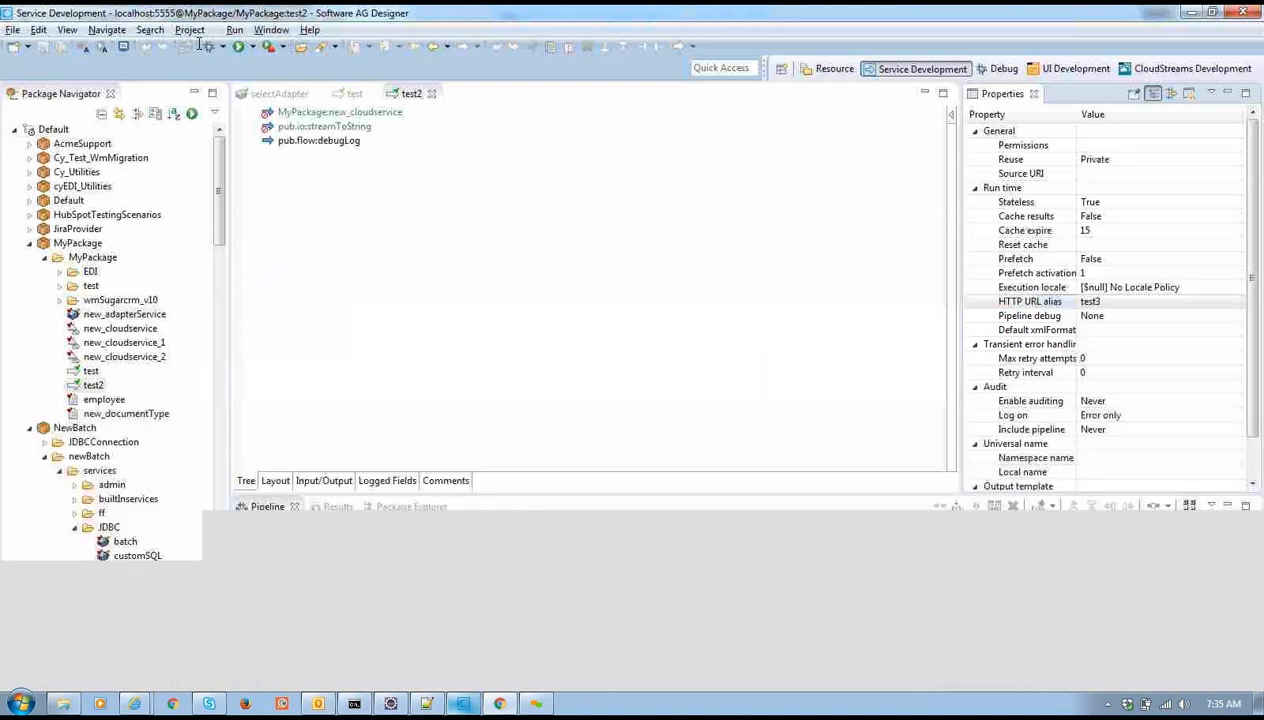
key("alt+Tab")
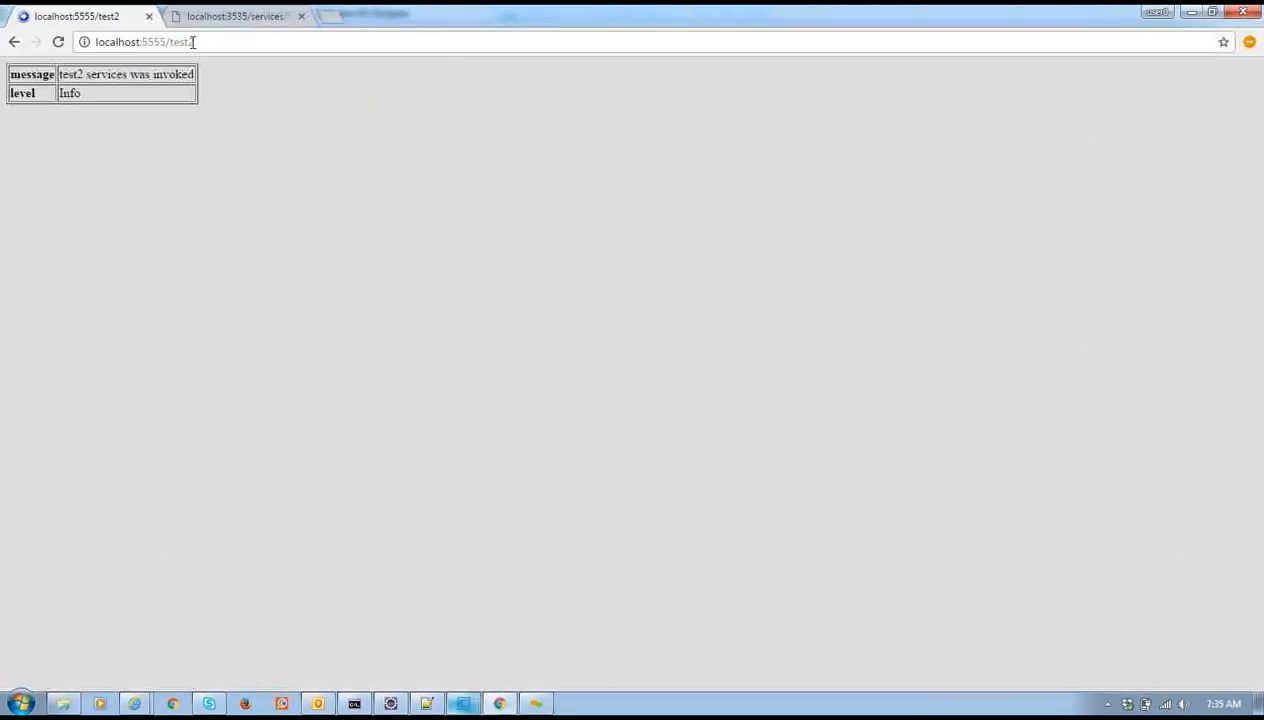
Load localhost:5555/test, which returns Object Not Found
left_click(193, 41)
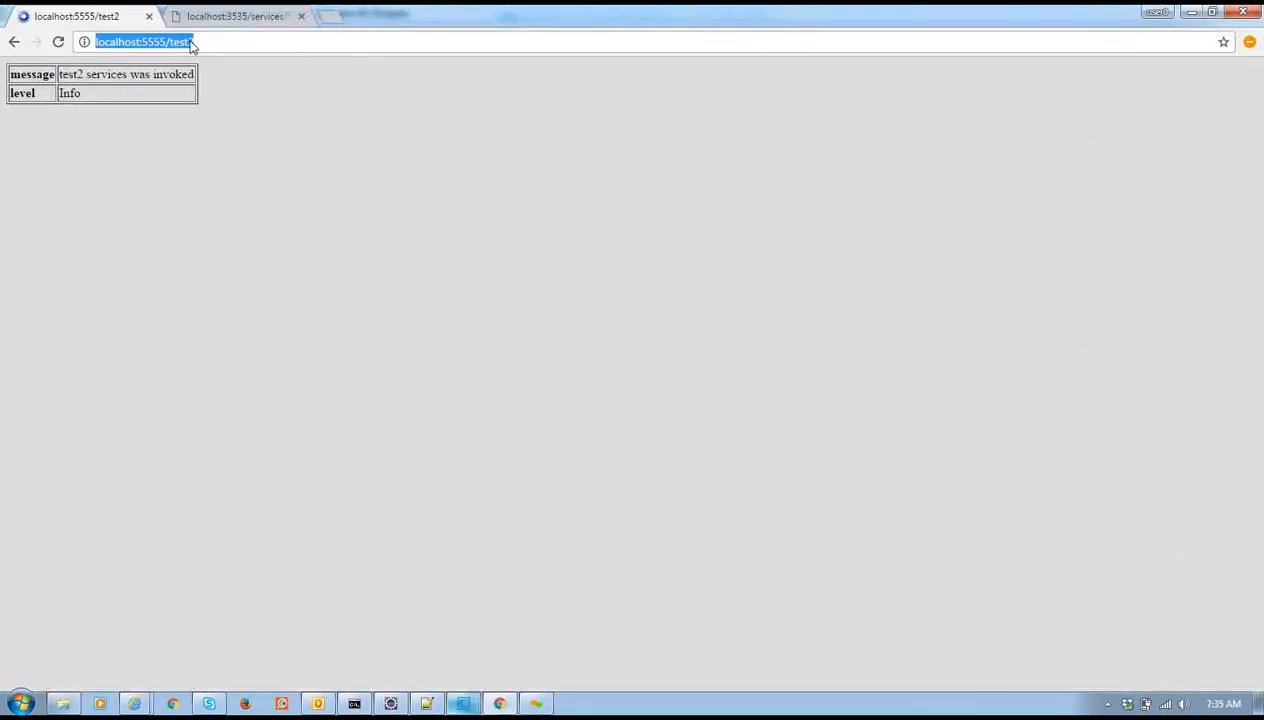
left_click(191, 43)
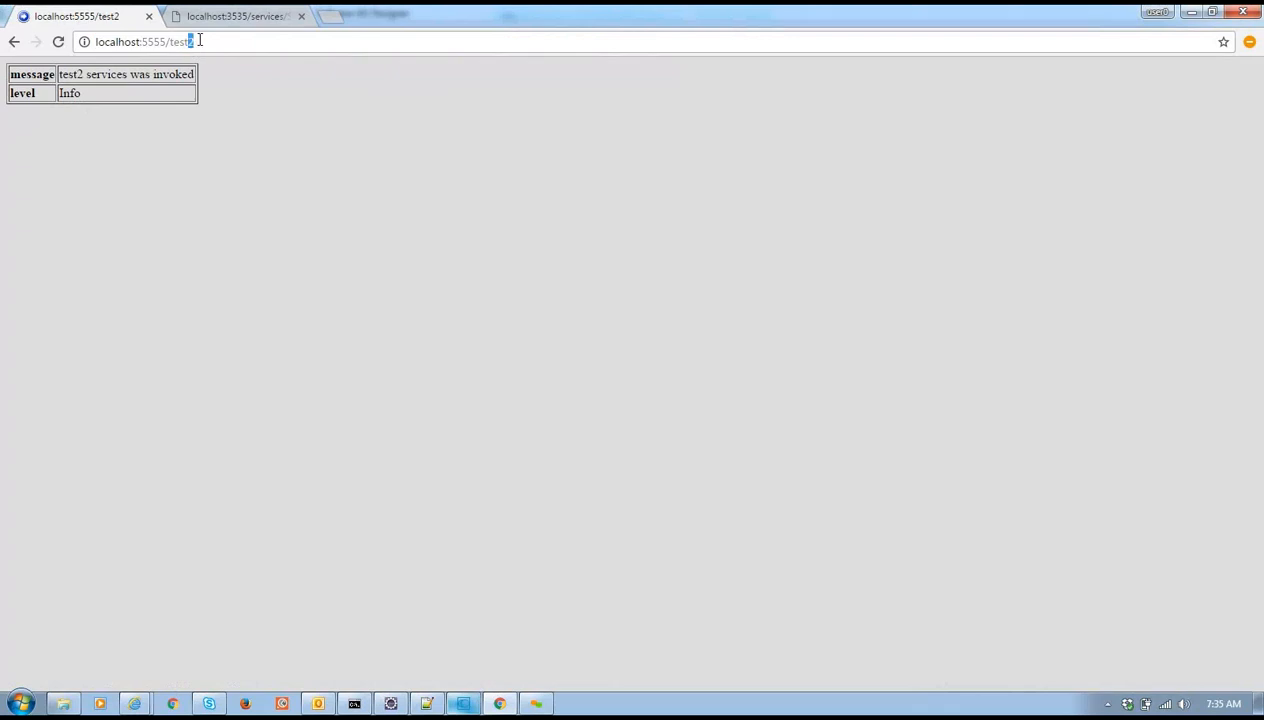
key("BackSpace")
key("Return")
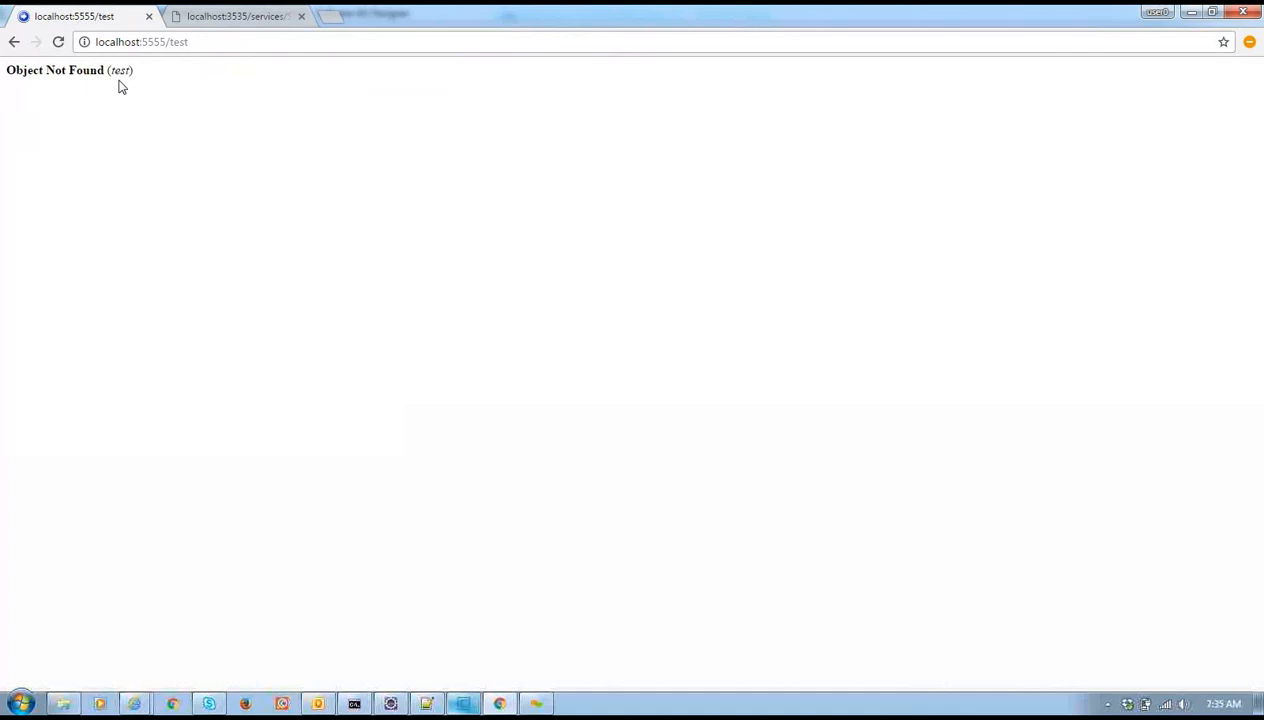
key("alt+Tab")
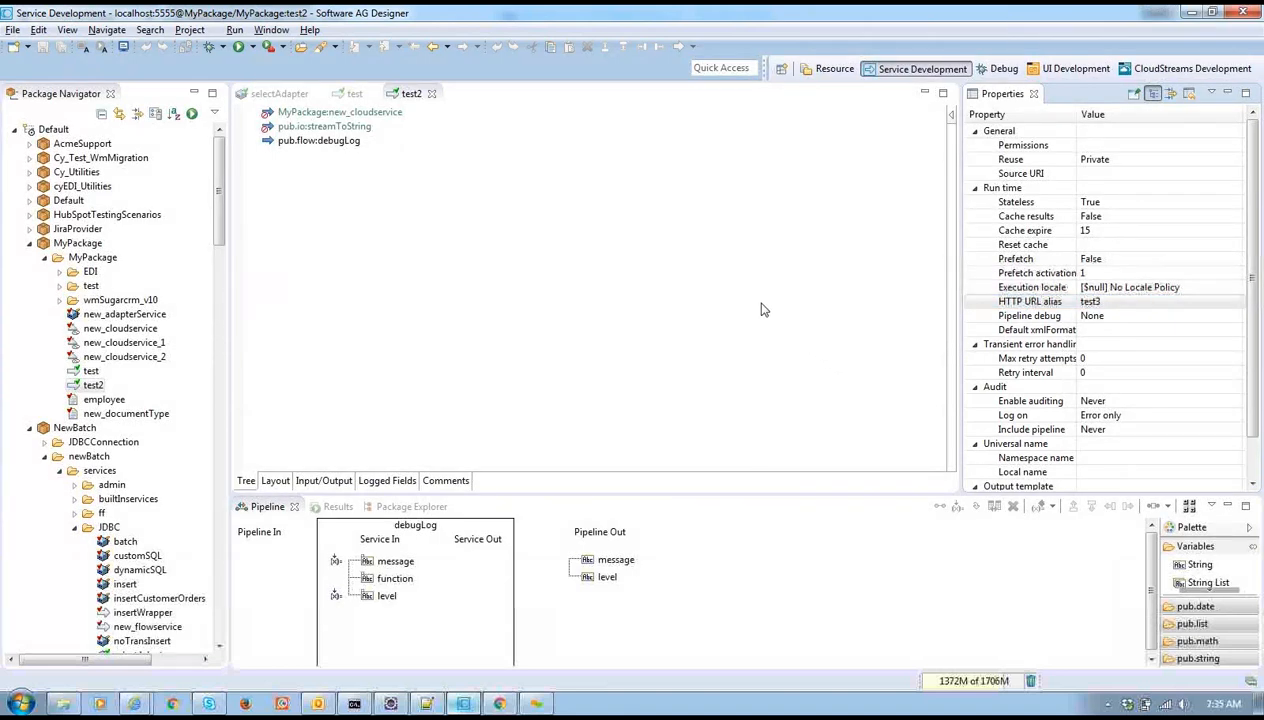
key("alt+Tab")
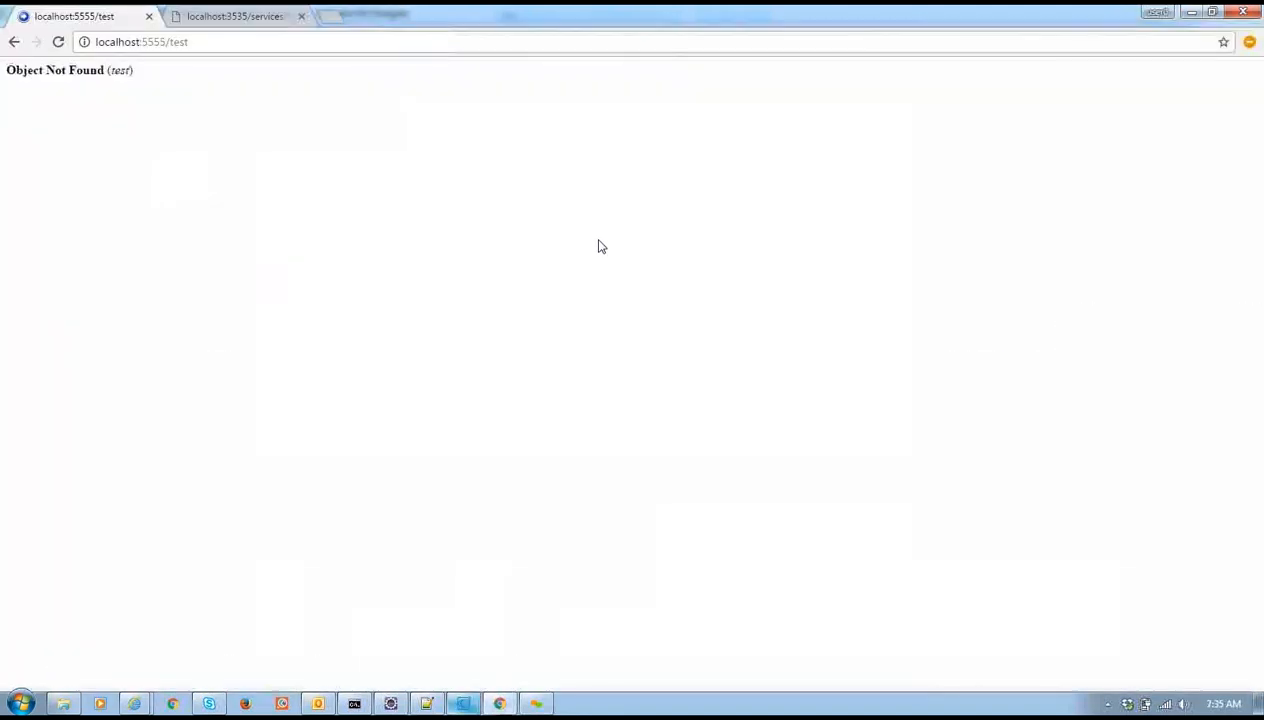
key("alt+Tab")
key("alt+Tab")
Strip /test from the address to load the Integration Server home page at localhost:5555
left_click_drag(163, 42, 207, 49)
key("BackSpace")
key("Return")
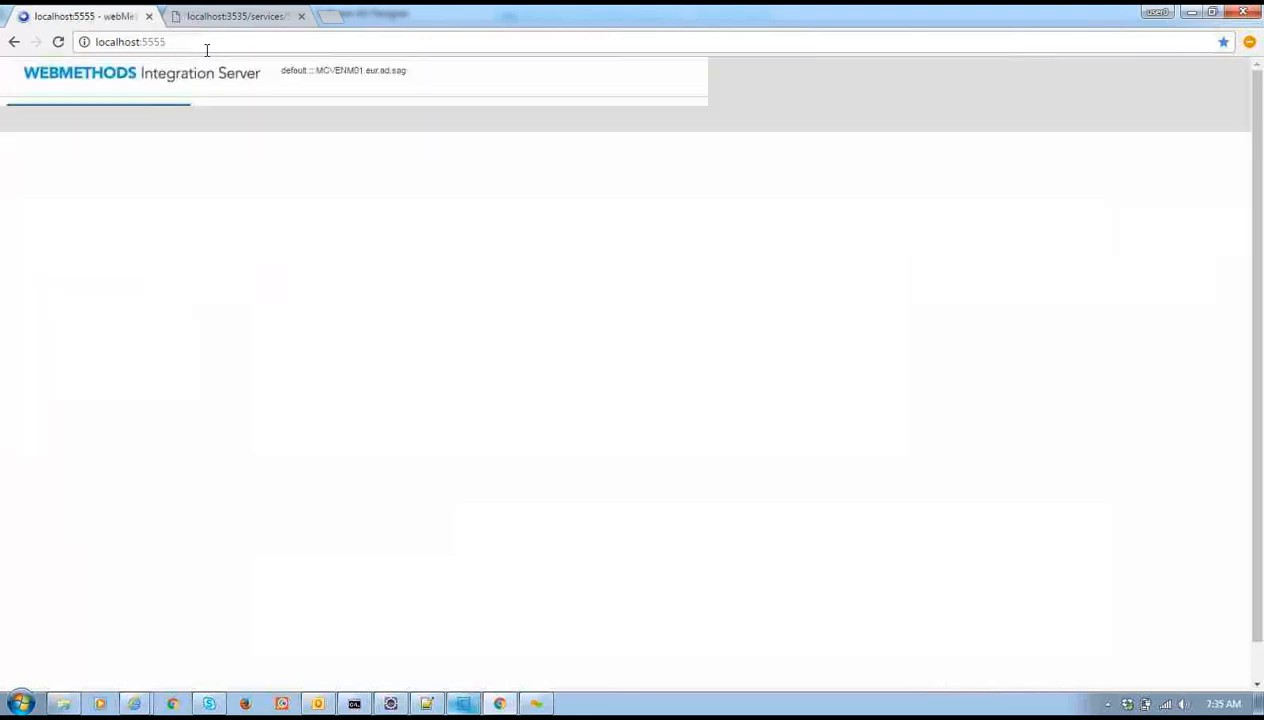
Open the Web Services settings page and expand the consumer HTTPS endpoint aliases
left_click(62, 335)
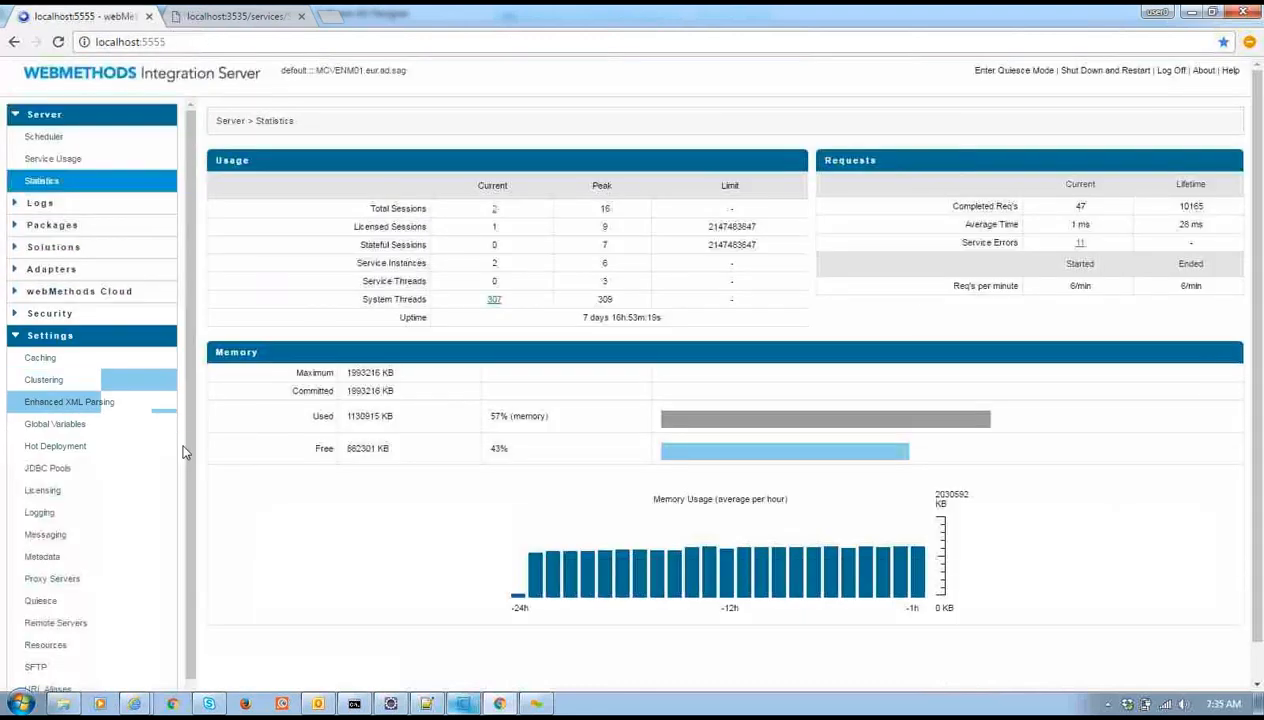
scroll(186, 459, "down", 2)
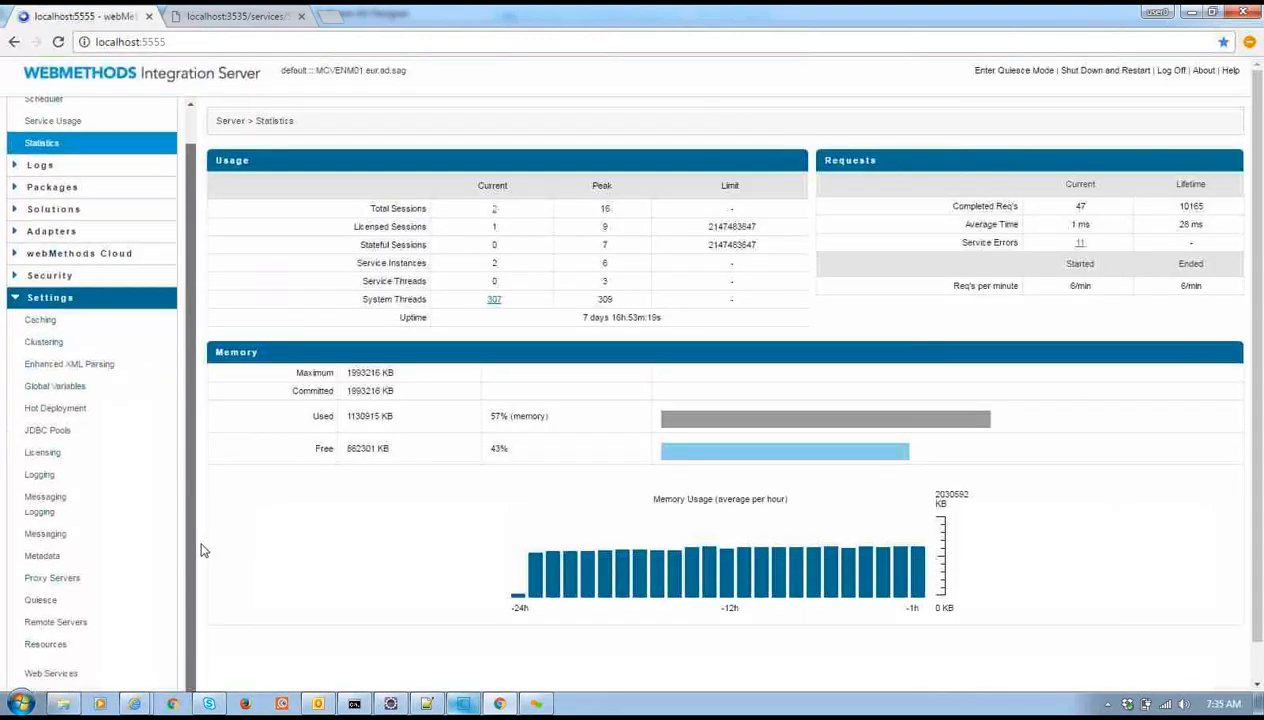
left_click(82, 672)
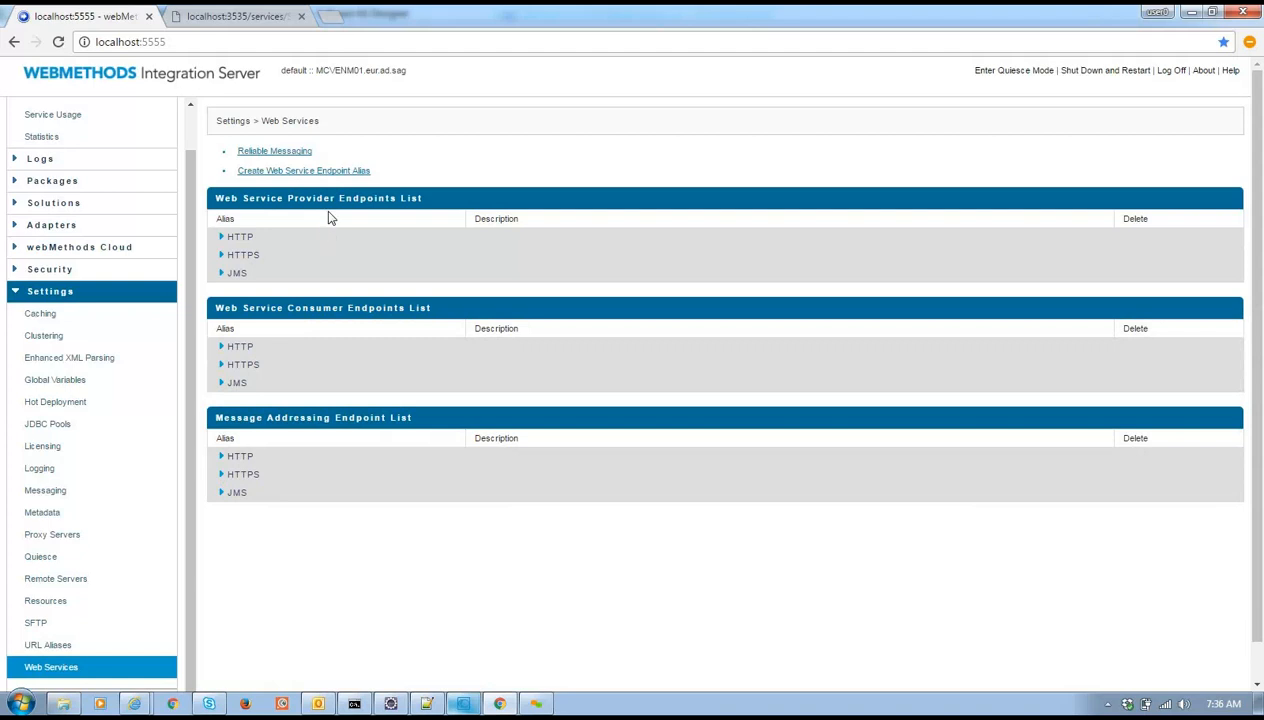
left_click(221, 365)
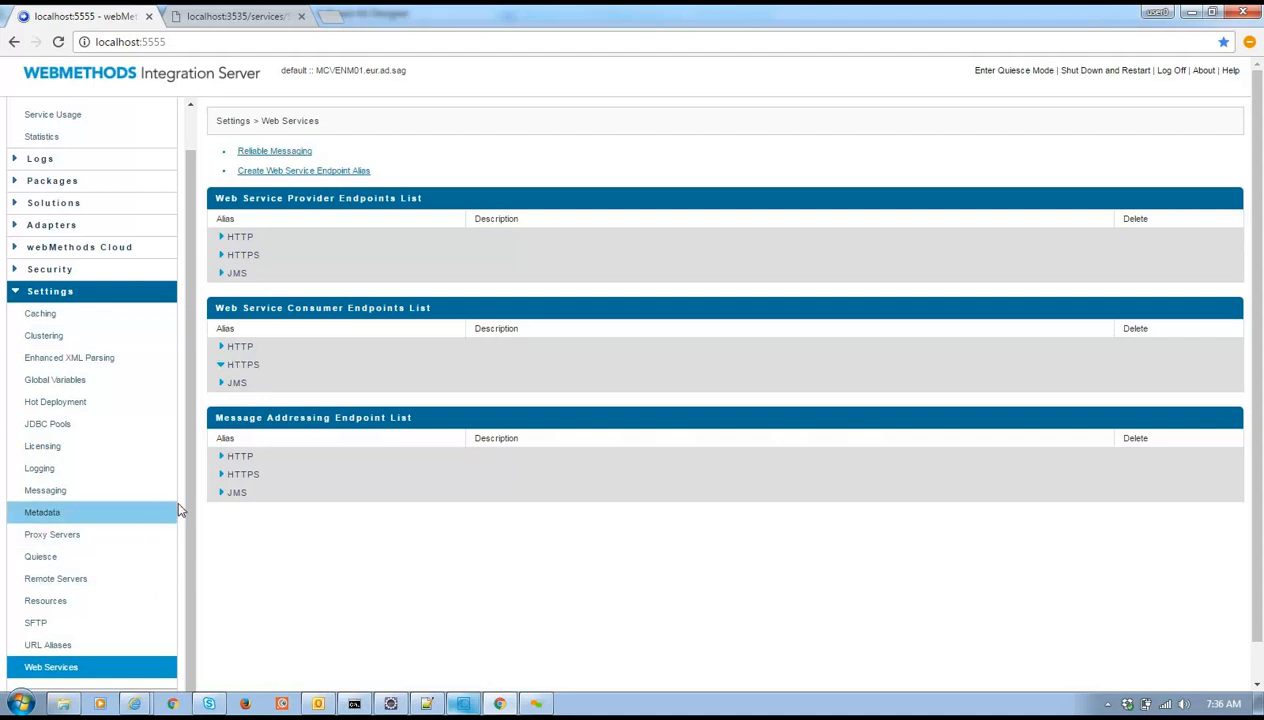
mouse_move(190, 504)
left_mouse_down()
mouse_move(194, 482)
mouse_move(196, 502)
left_mouse_up()
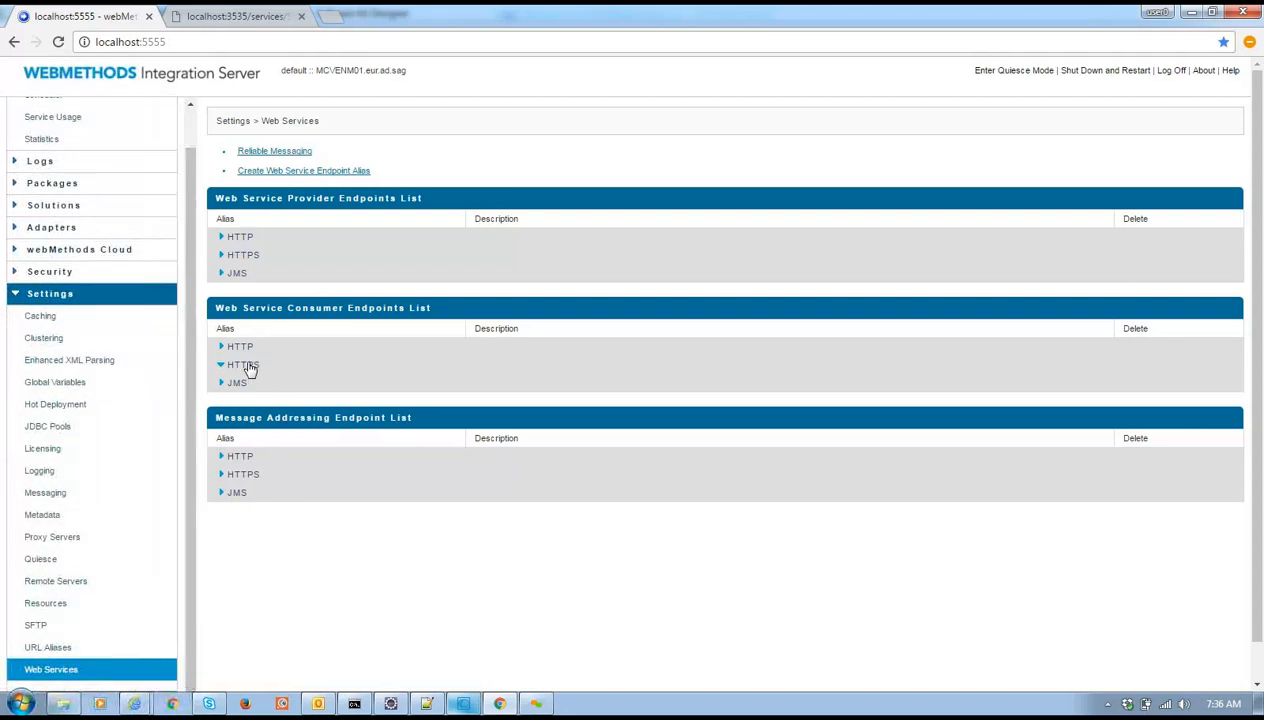
In Designer, collapse MyPackage and the JDBC folder, then expand NewBatch's webServices > consumers
left_click(462, 703)
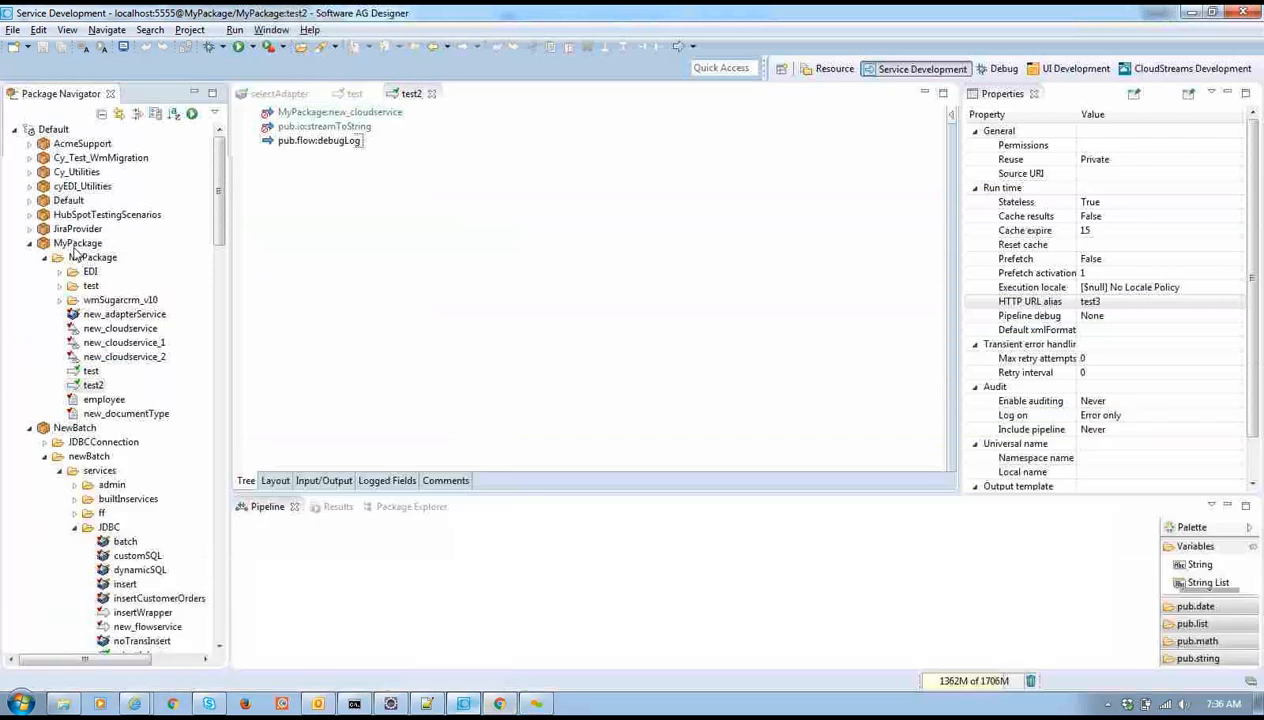
double_click(74, 246)
double_click(108, 357)
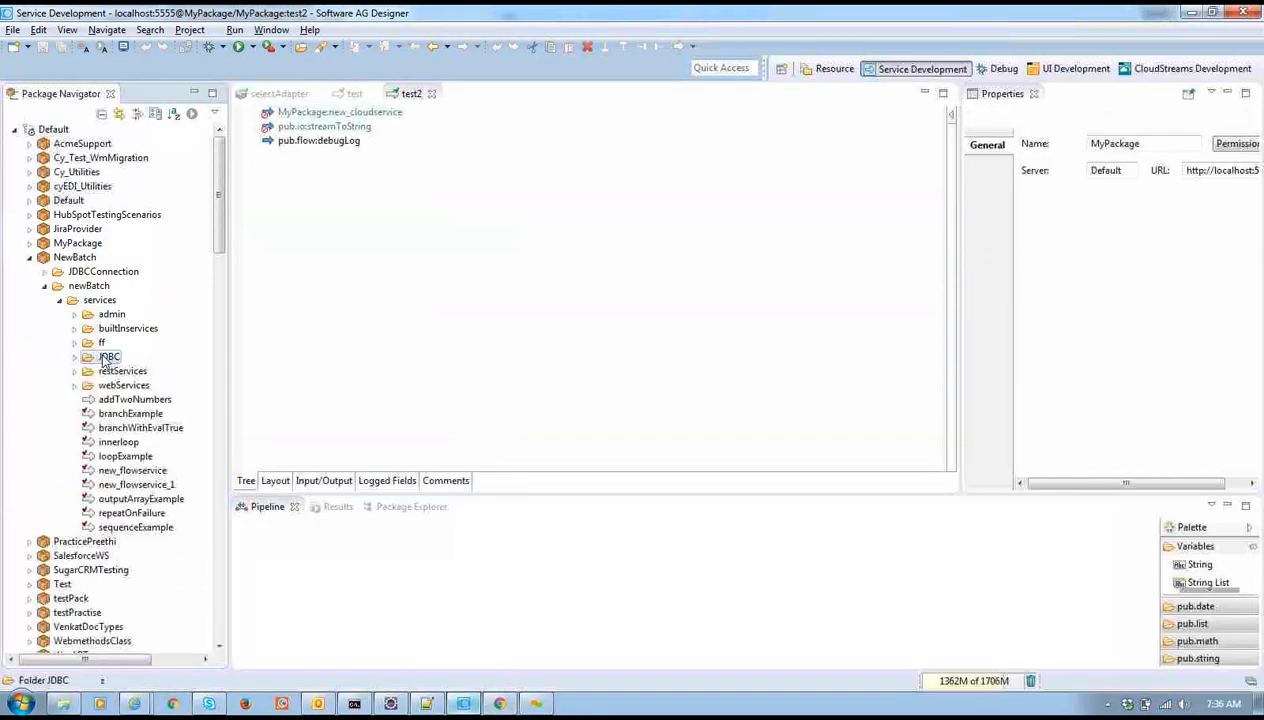
double_click(122, 385)
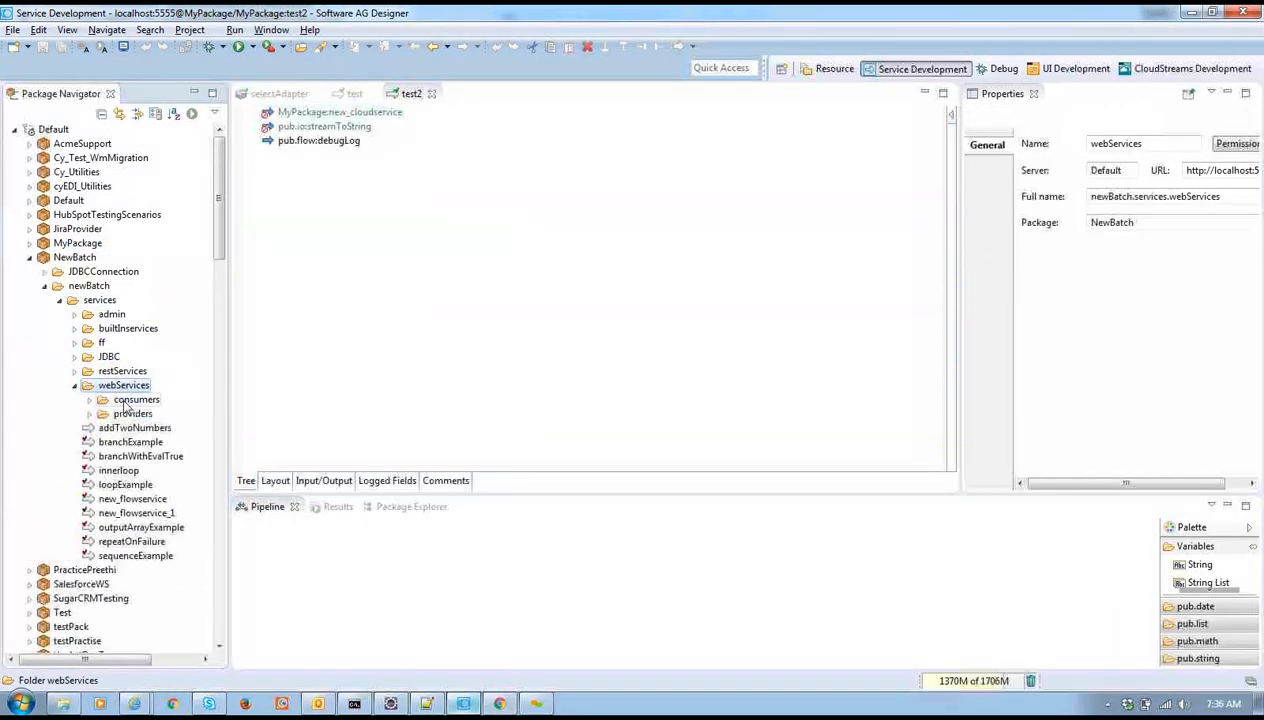
double_click(130, 400)
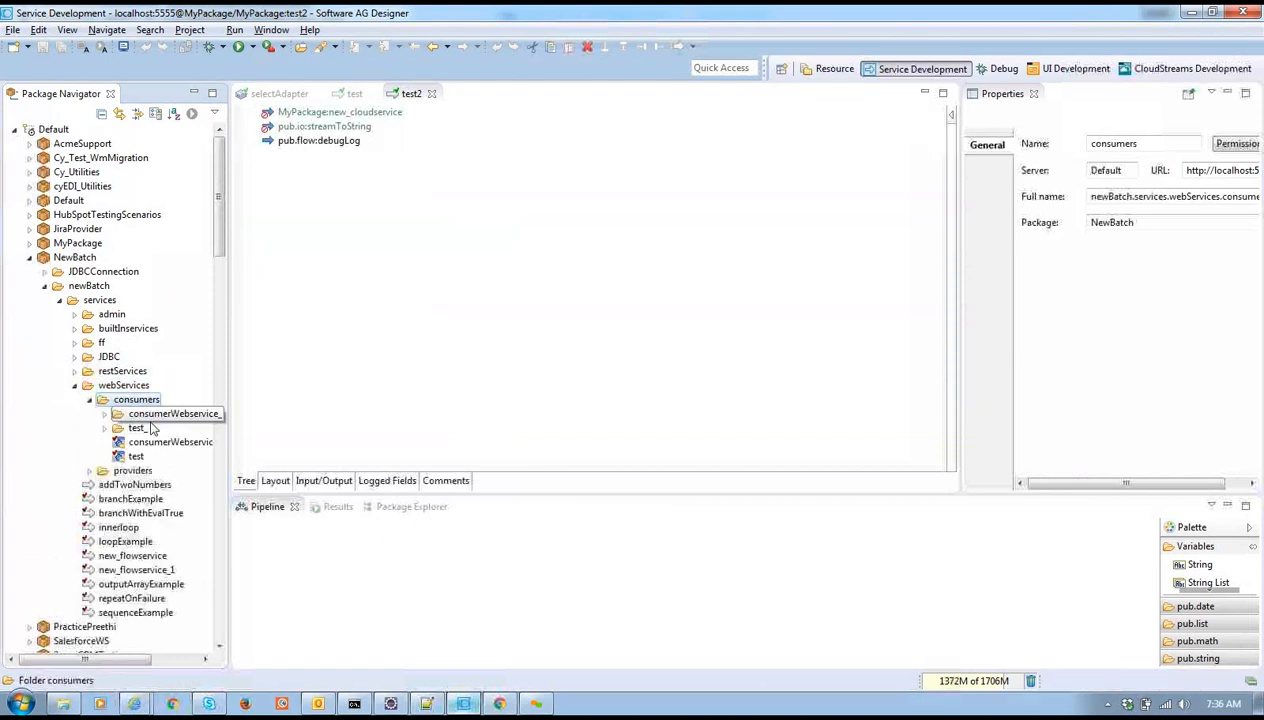
Open the consumerWebservice descriptor, then unlock the webServices folder and Lock it for Edit
left_click(155, 445)
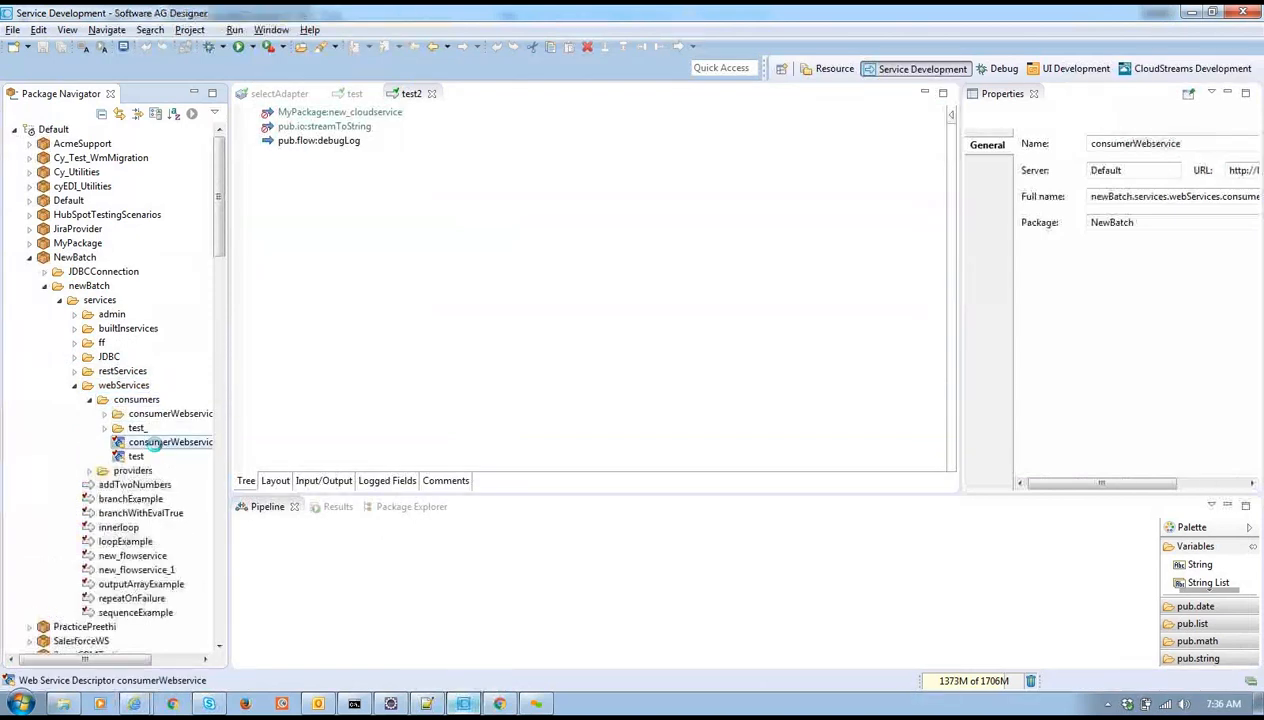
double_click(145, 441)
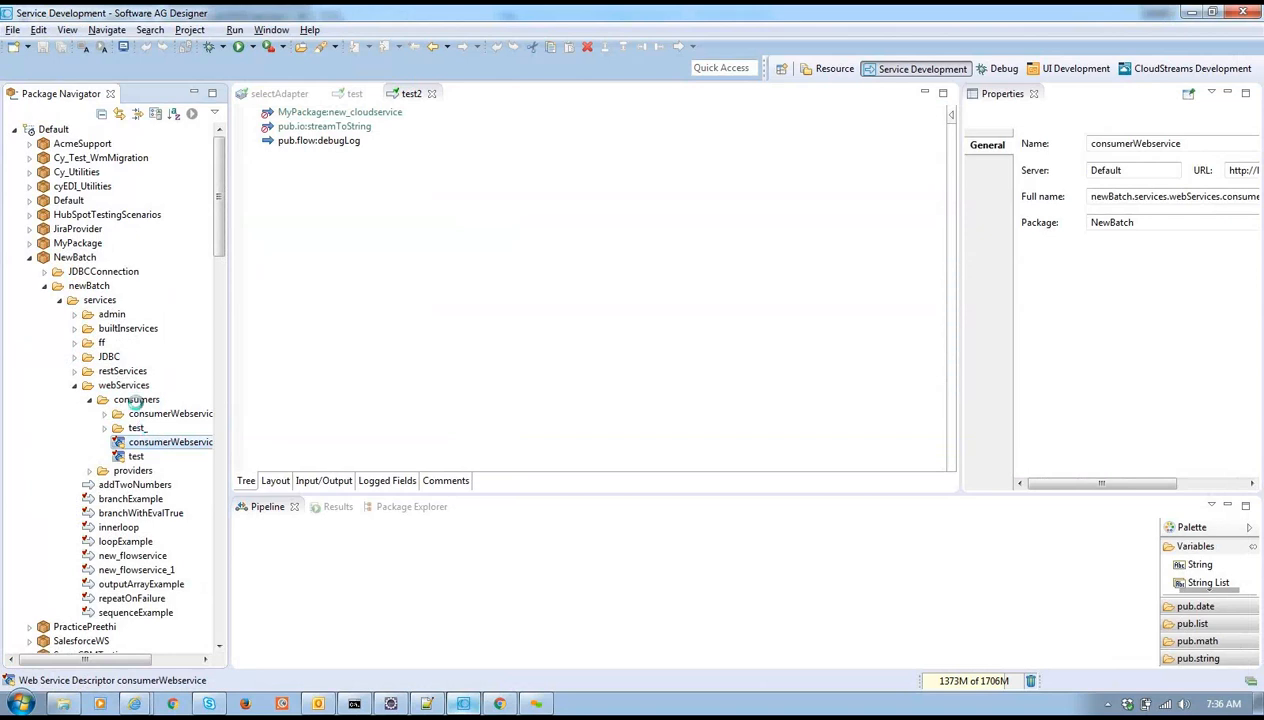
right_click(130, 387)
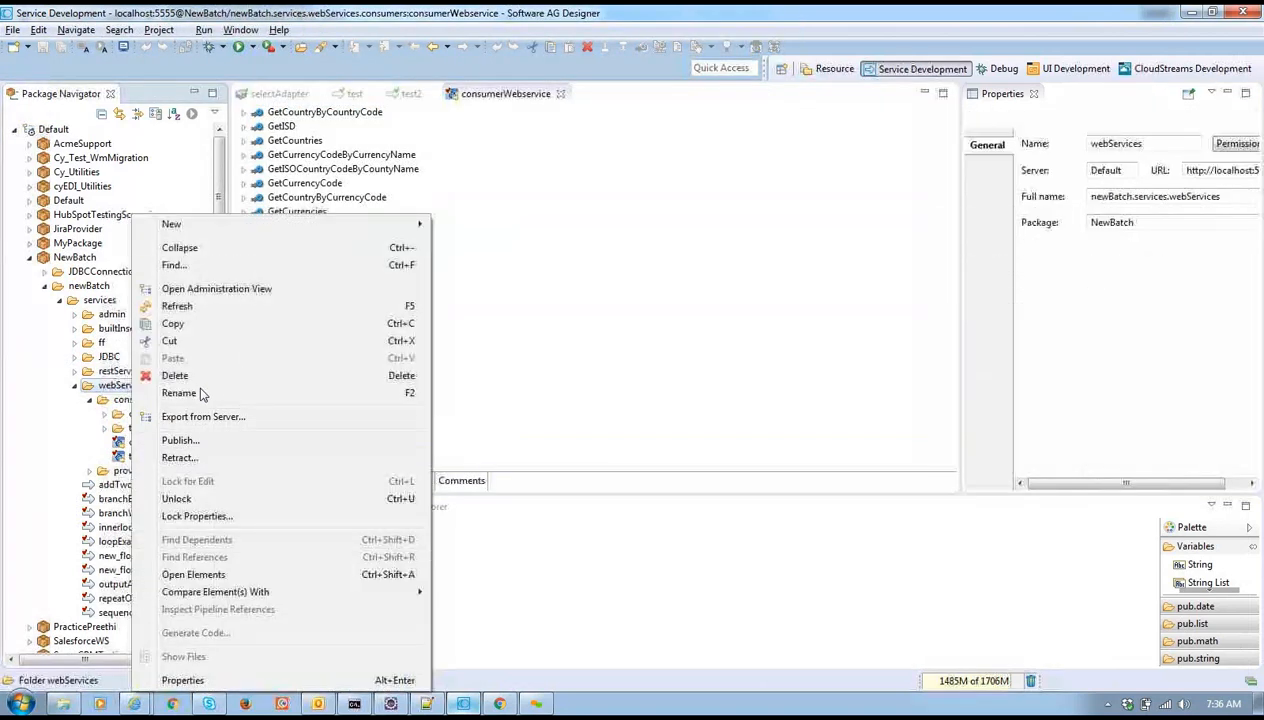
left_click(193, 500)
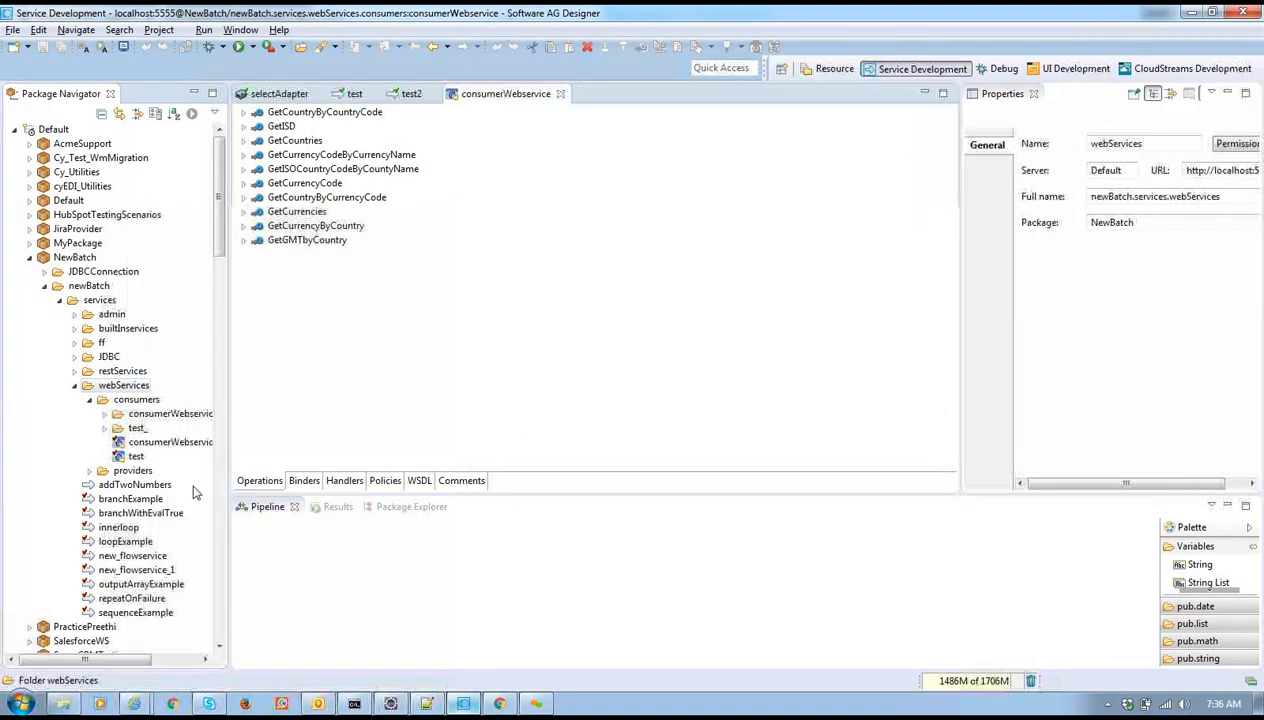
right_click(122, 386)
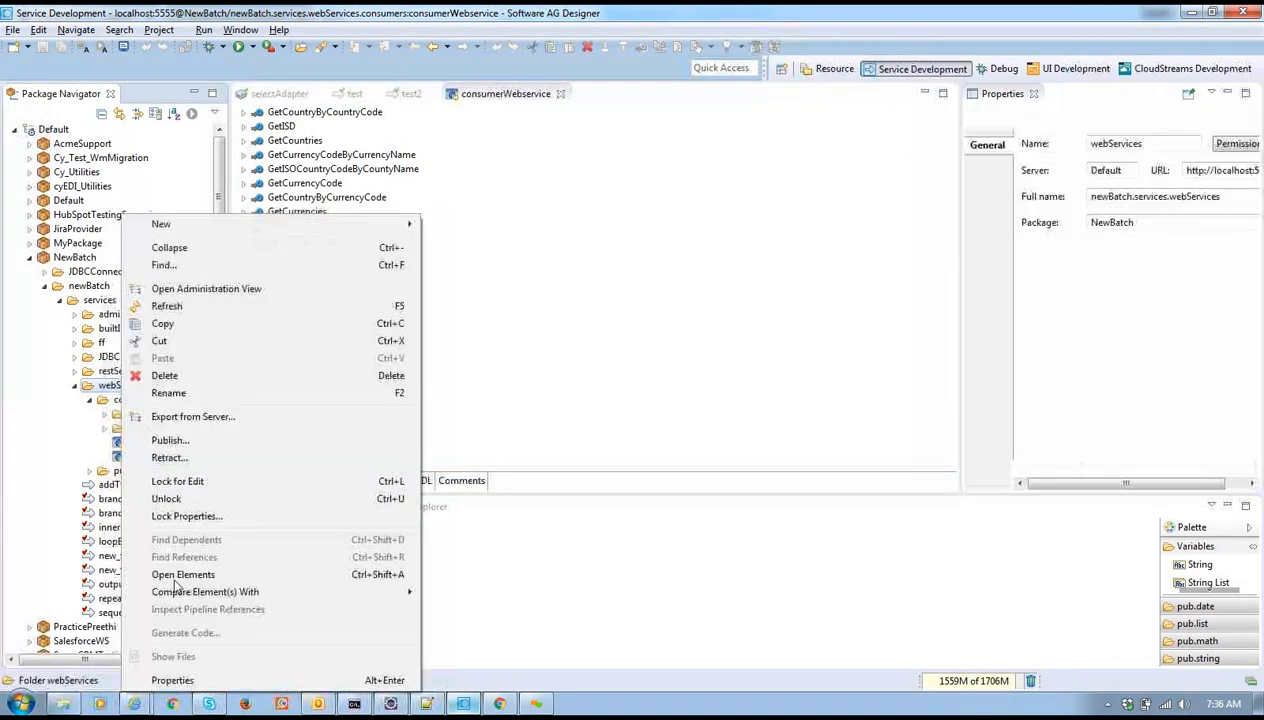
left_click(183, 482)
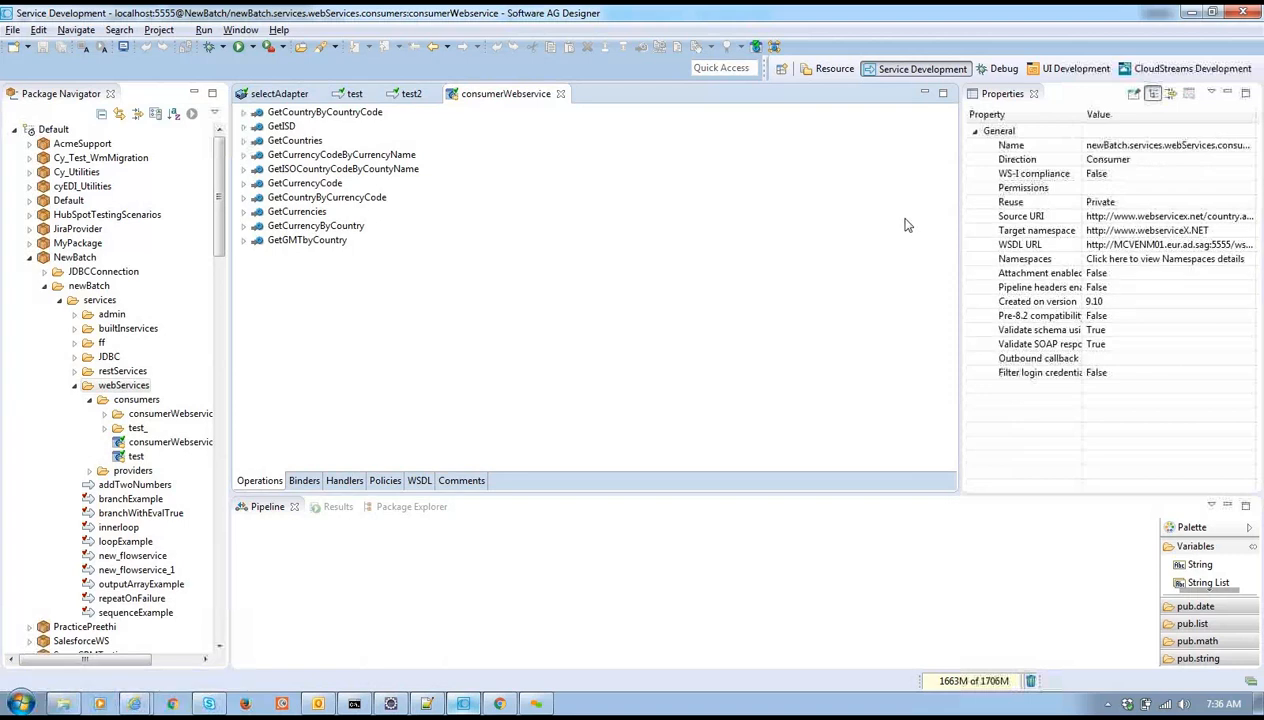
Check the countrySoap binder's Port alias WebserviceXNet against the available aliases, then return to the browser
left_click(295, 482)
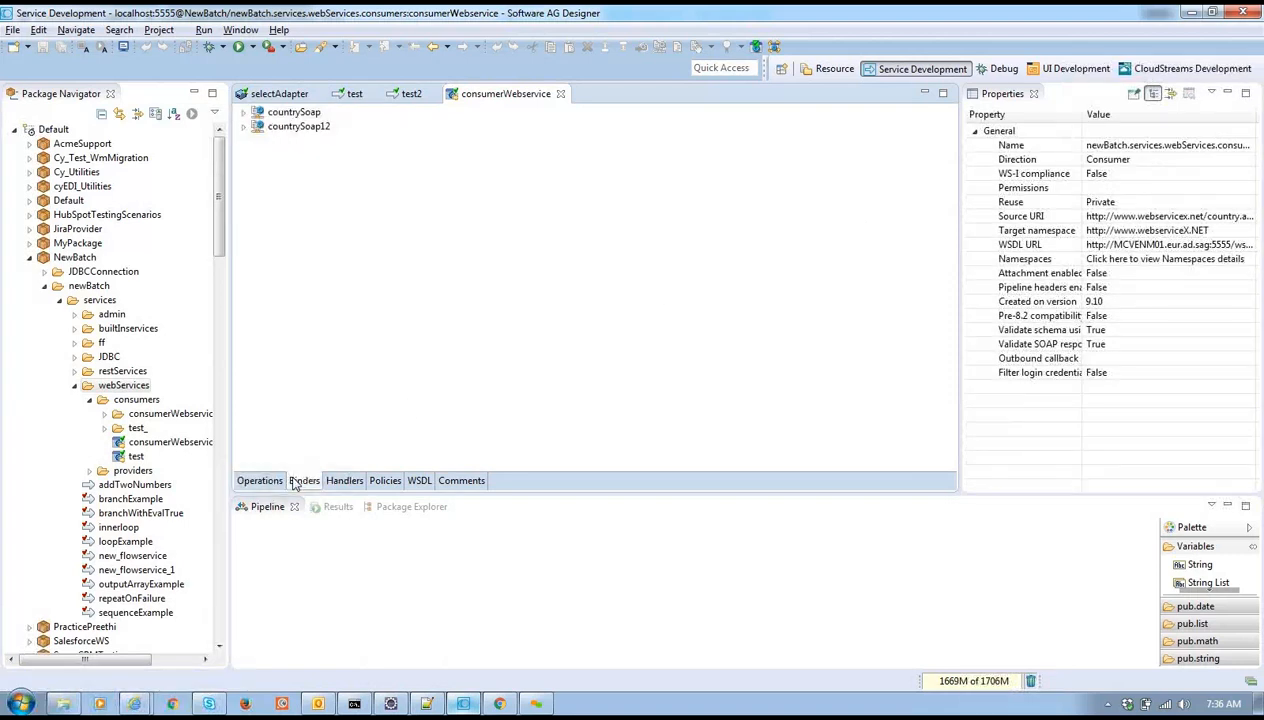
left_click(290, 112)
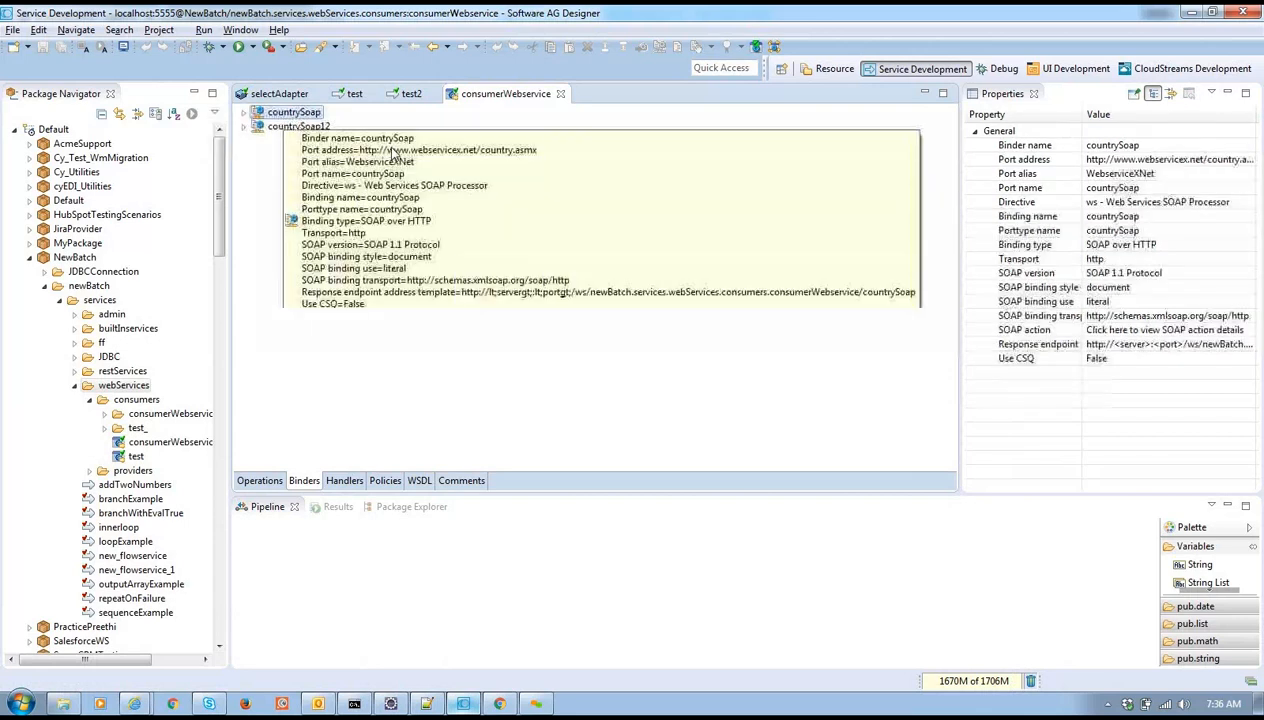
left_click(1206, 170)
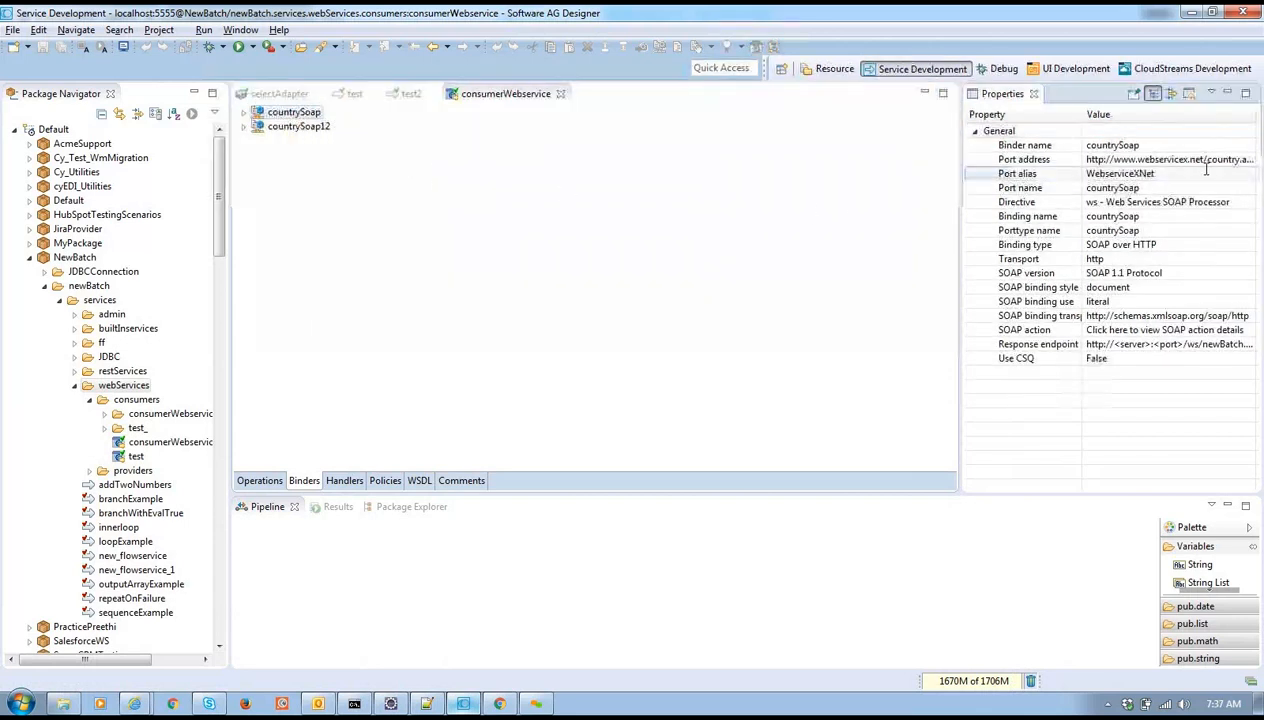
left_click(1230, 172)
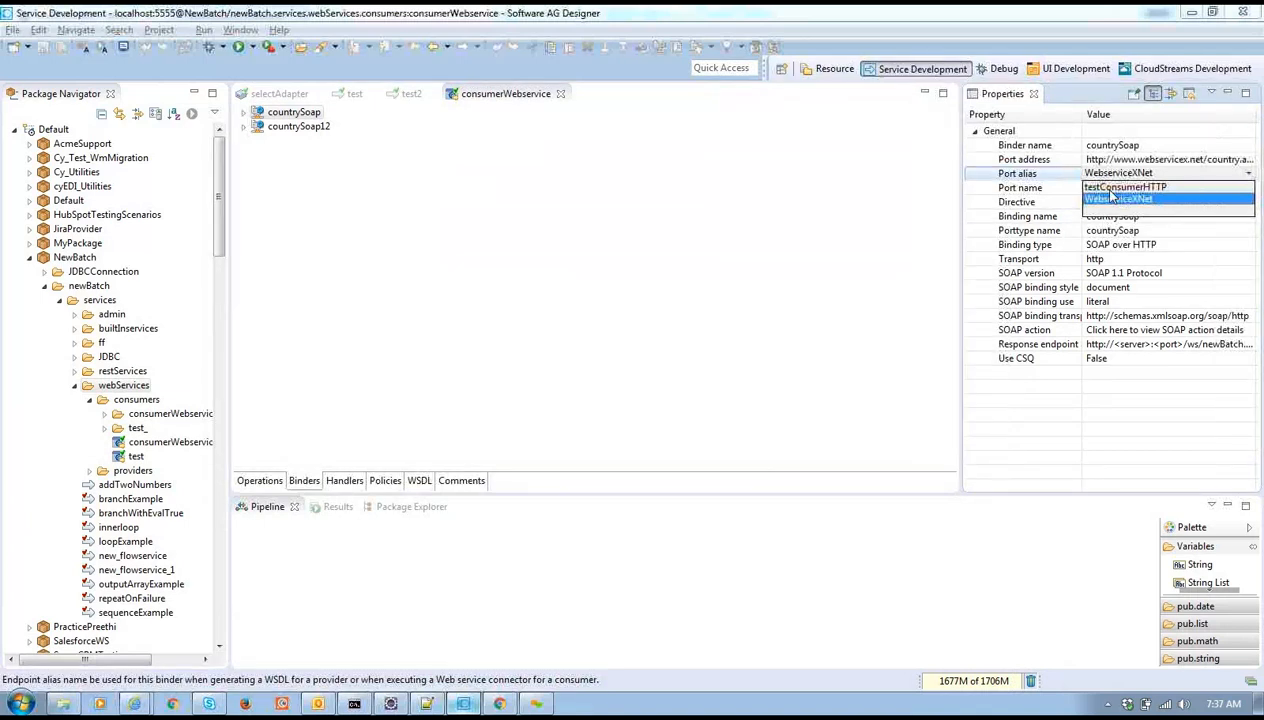
key("alt+Tab")
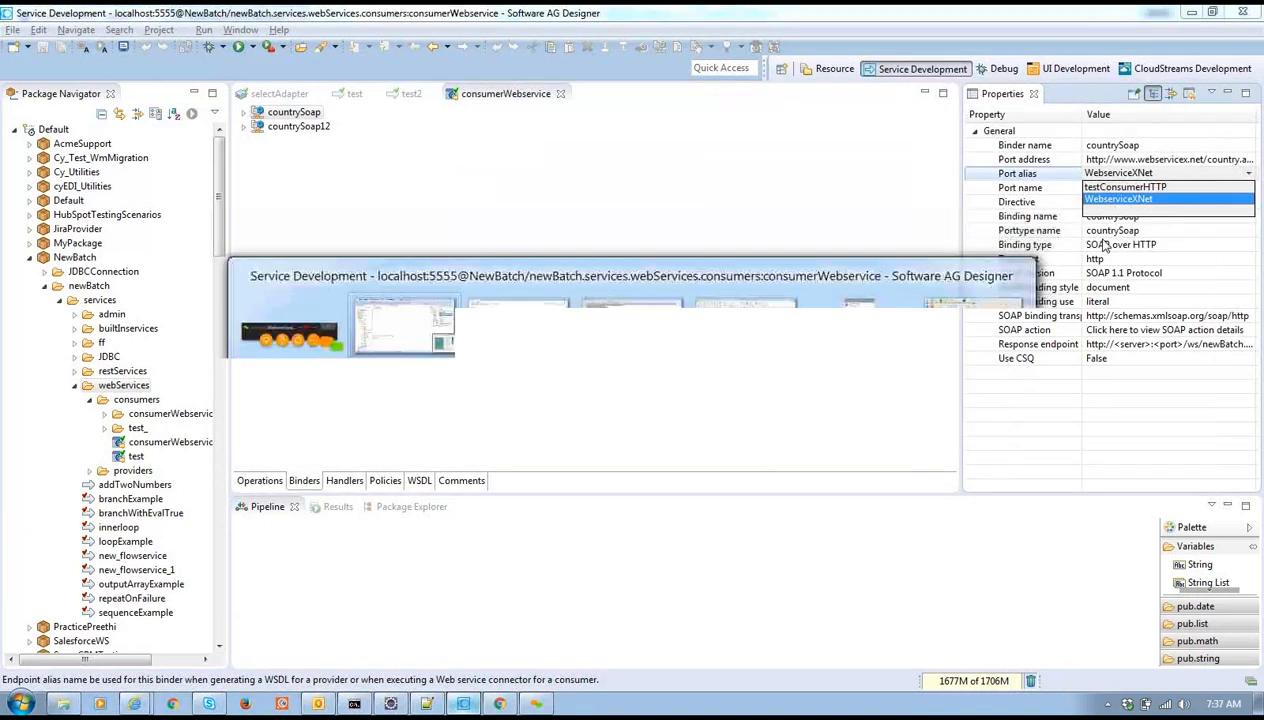
left_click(480, 314)
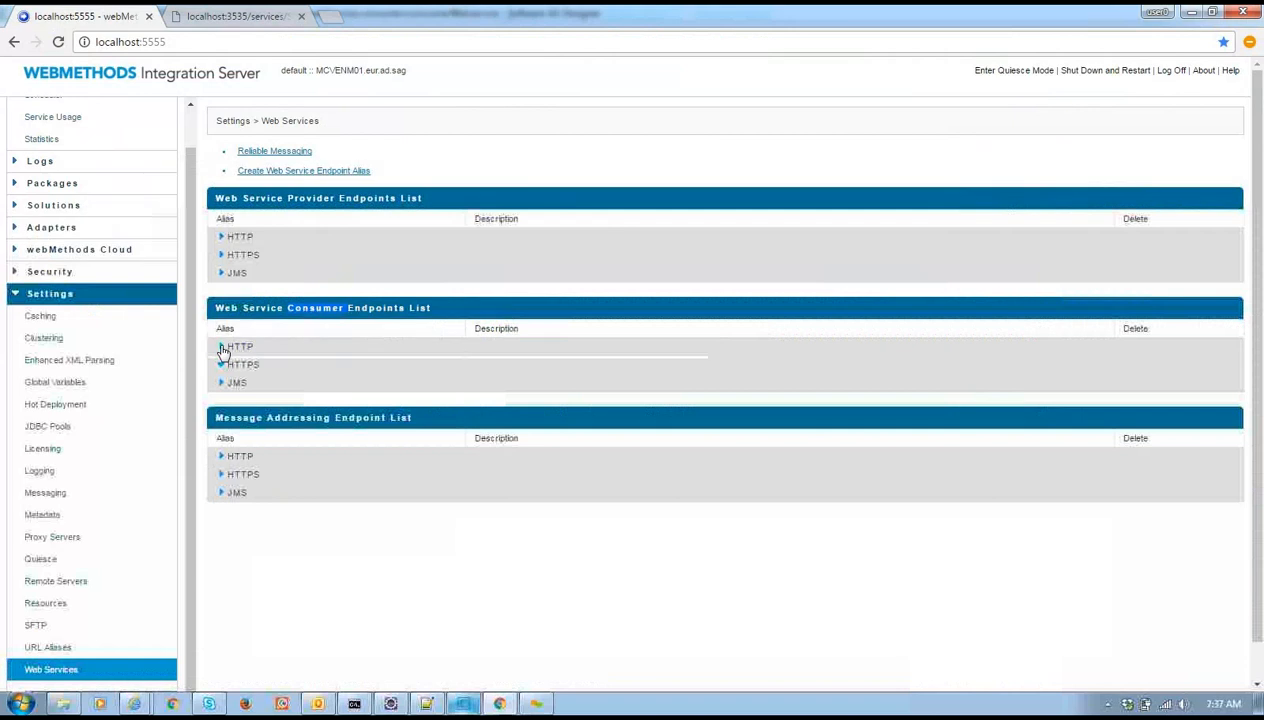
Expand the consumer HTTP endpoint aliases and keep WebserviceXNet as the binder's port alias
left_click(224, 348)
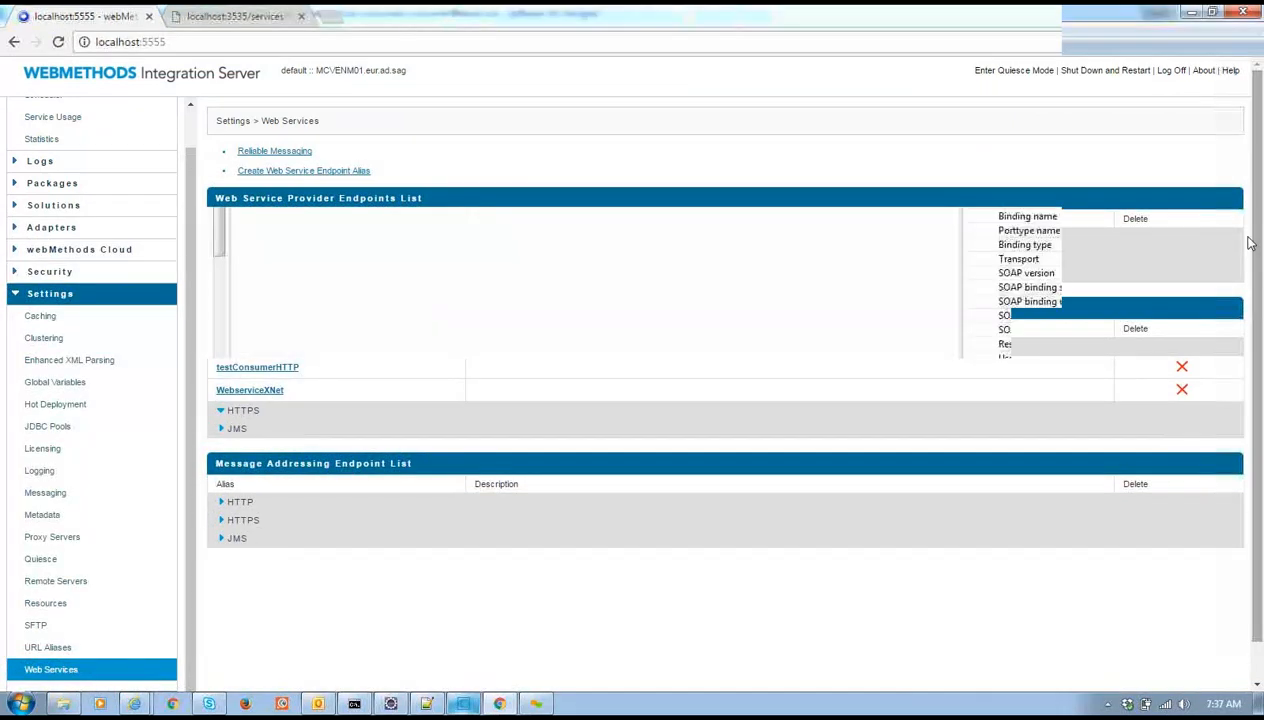
left_click(1147, 175)
left_click(1126, 196)
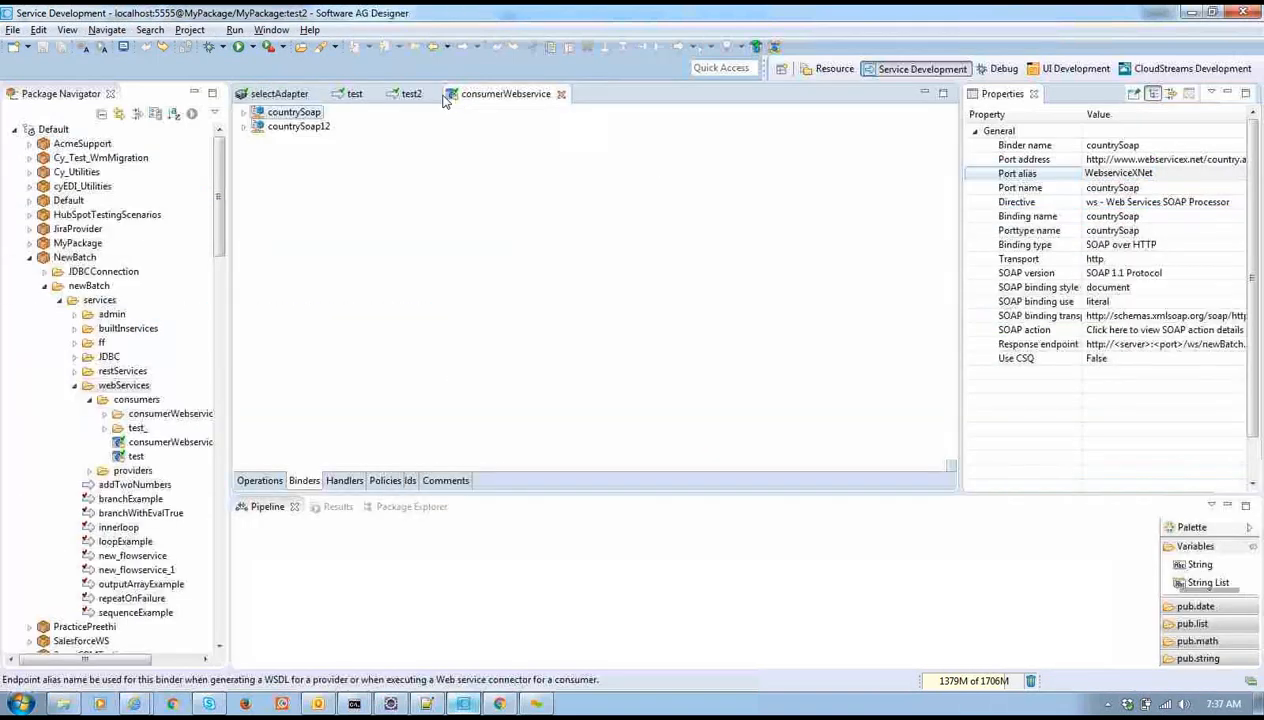
Close all open editors in Designer and switch to the Integration Server page
left_click(561, 94)
right_click(417, 95)
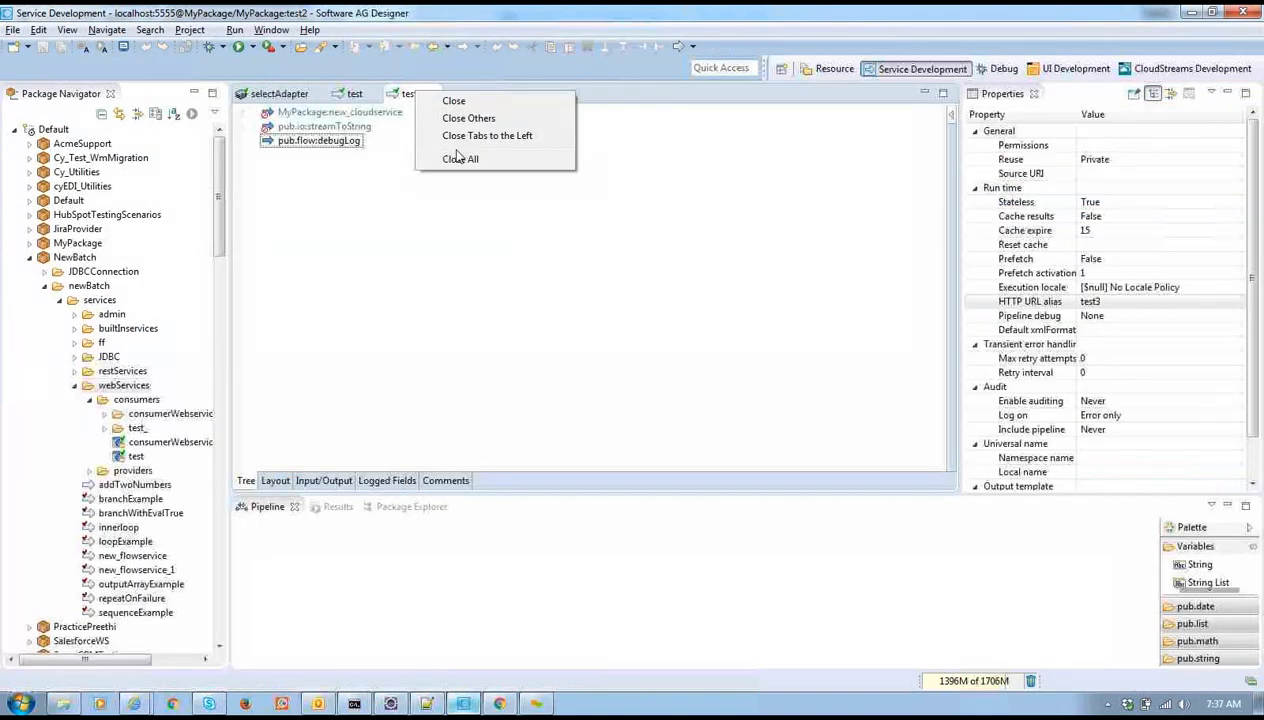
left_click(457, 165)
key("alt+Tab")
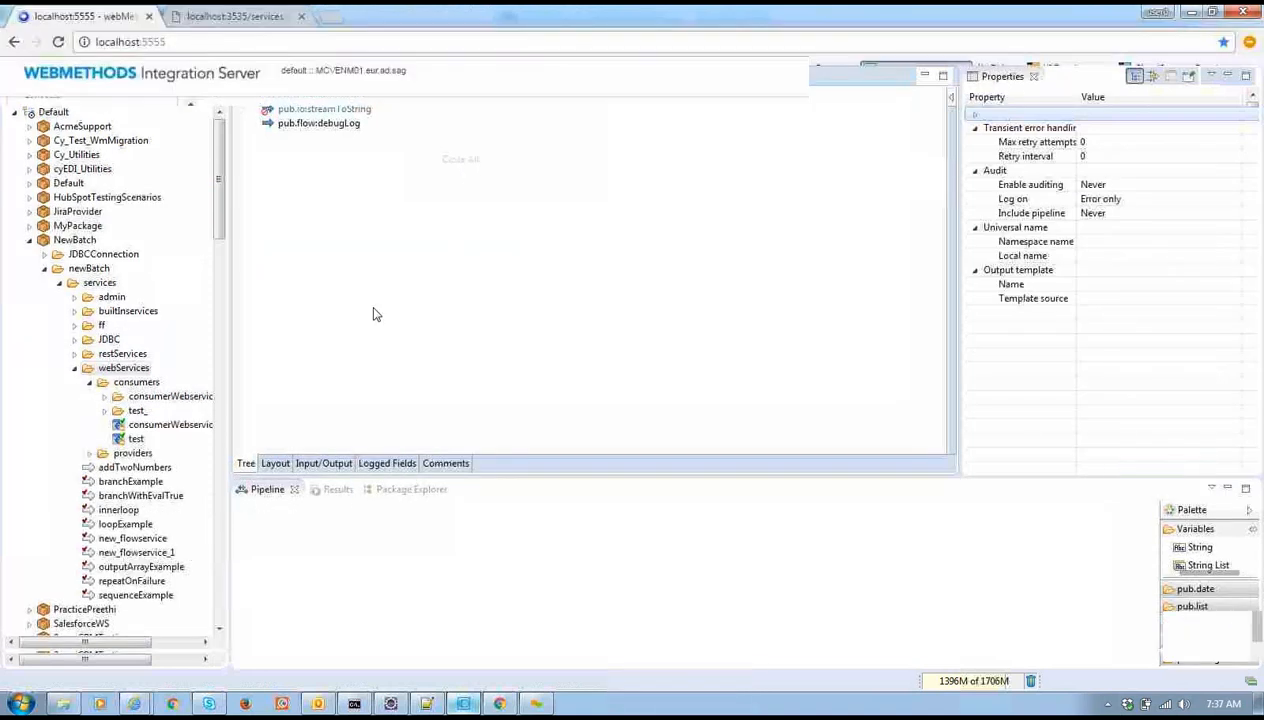
key("alt+Tab")
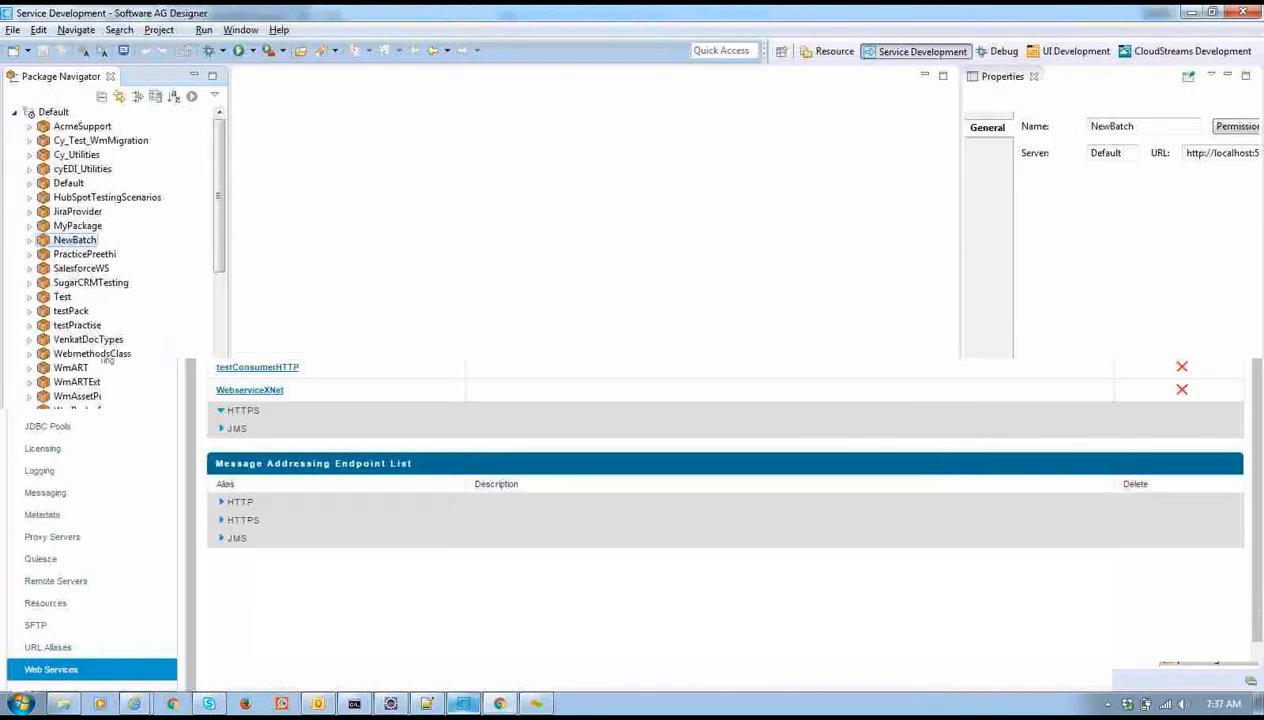
key("alt+Tab")
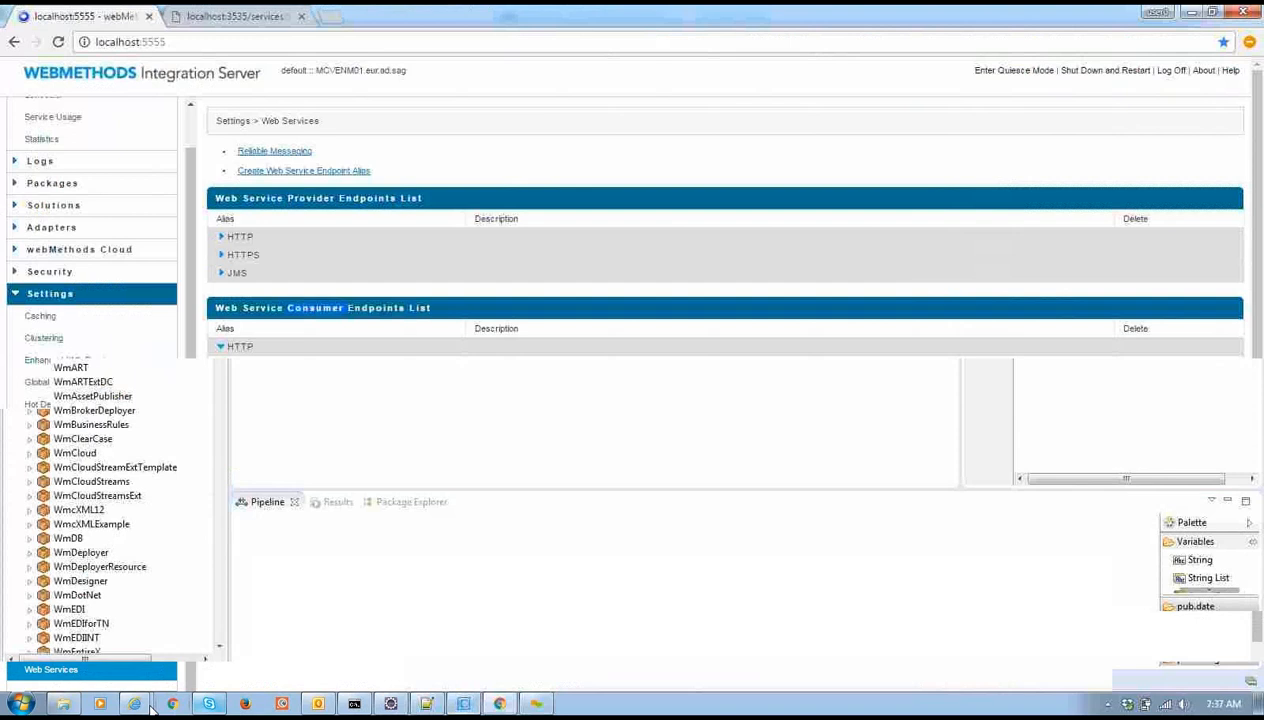
Close the learning courses and CodePad windows, then collapse the Settings group on the Web Services page
mouse_move(135, 704)
left_click(175, 575)
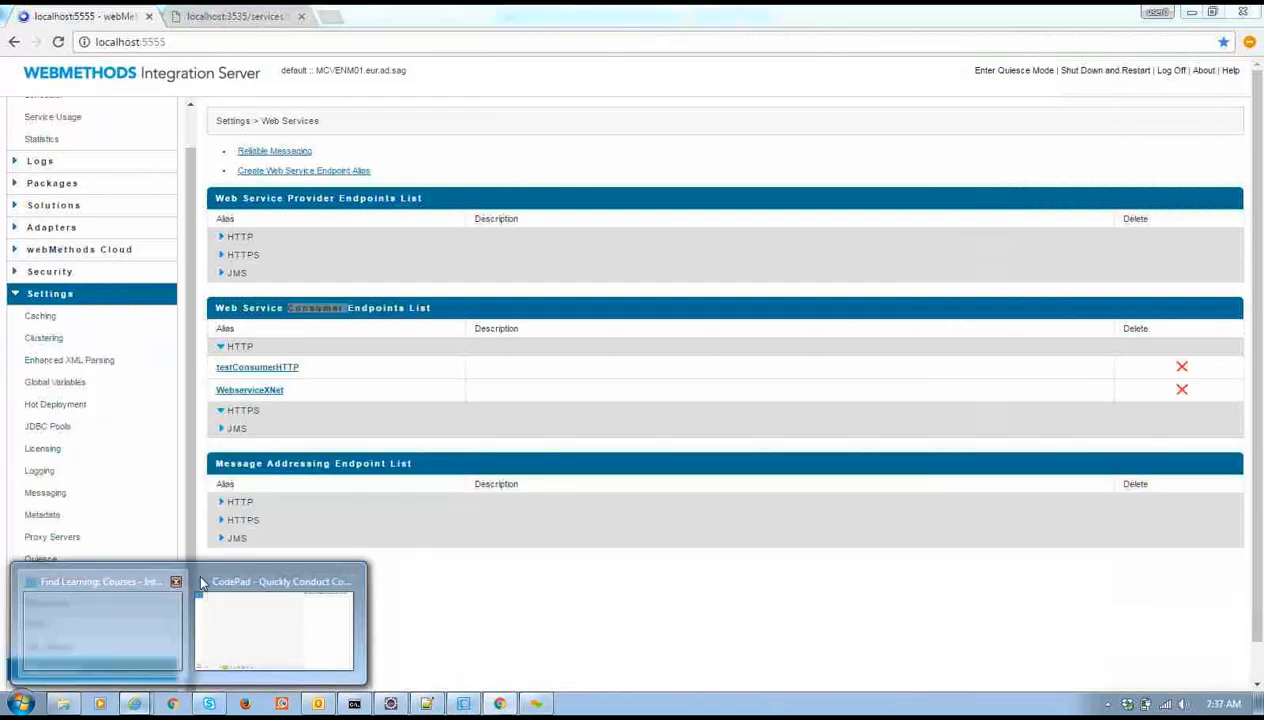
left_click(210, 581)
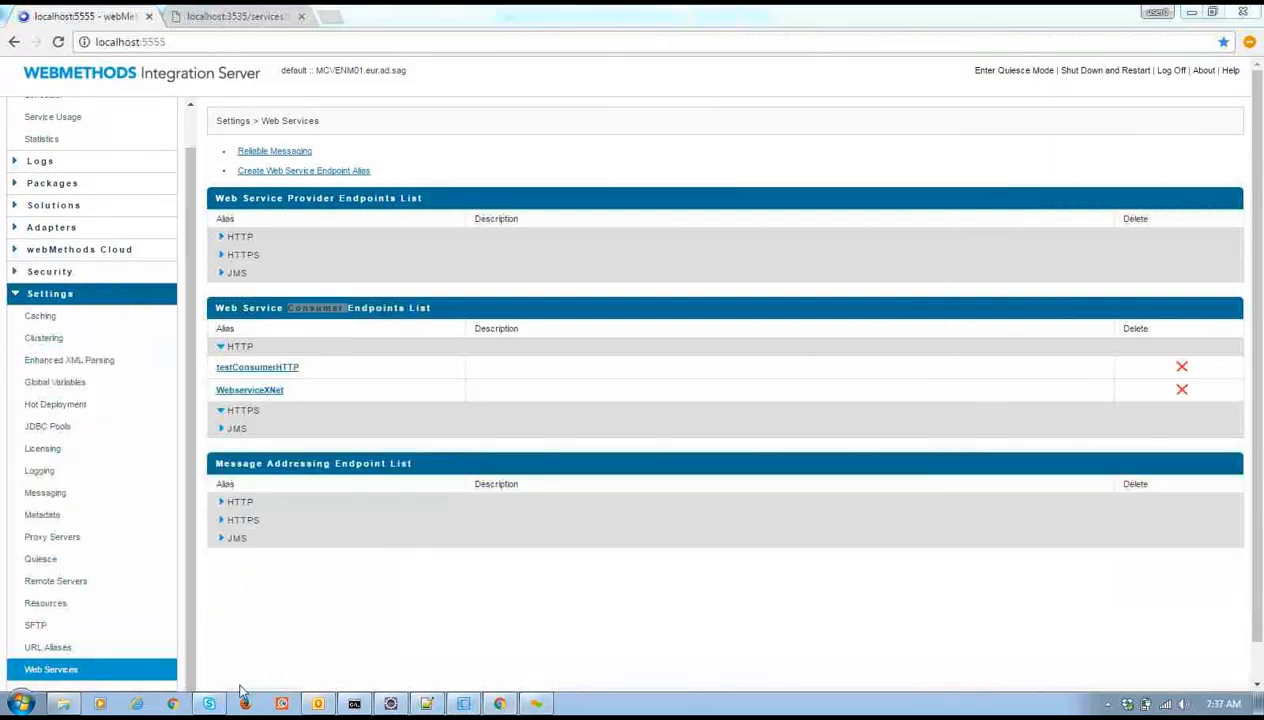
left_click(499, 704)
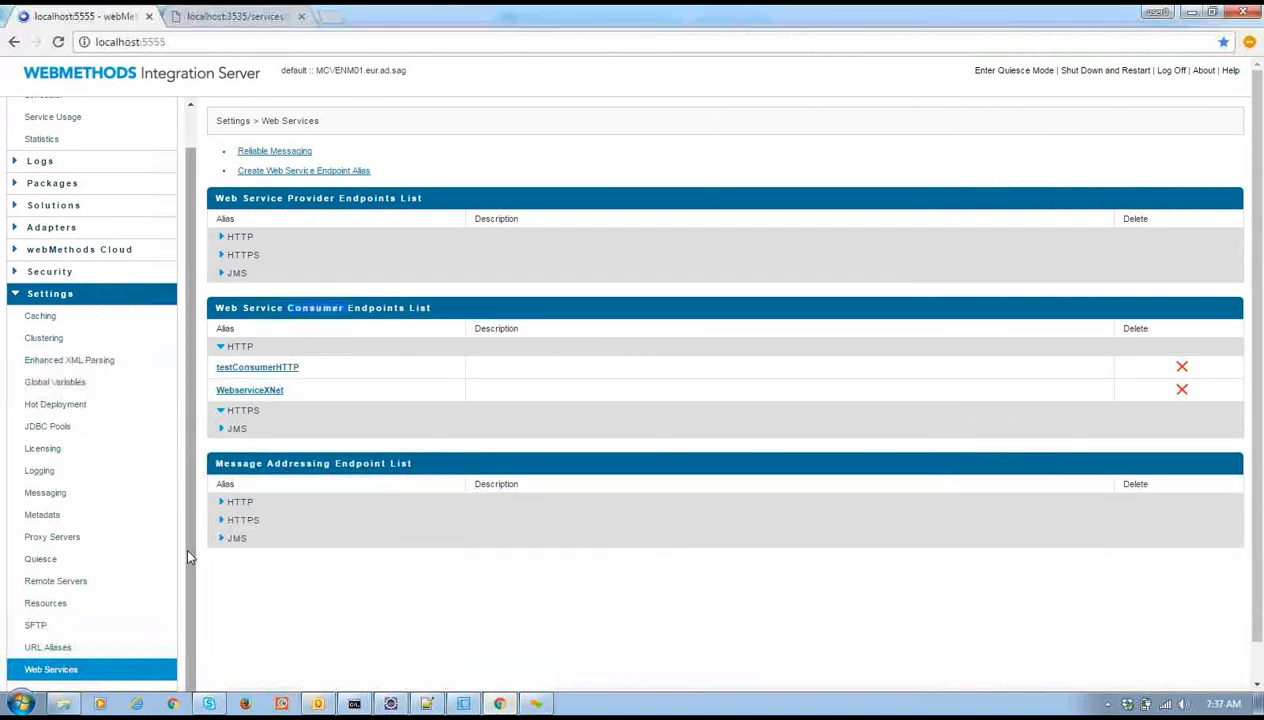
scroll(140, 370, "up", 2)
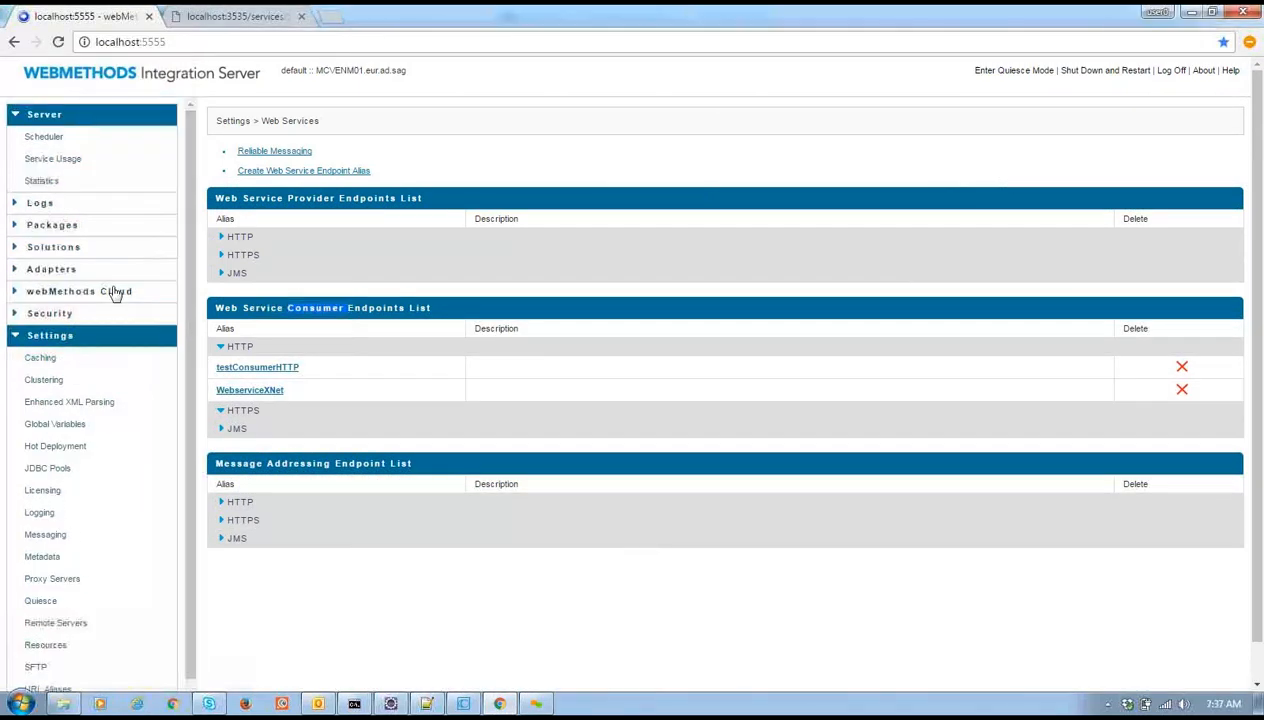
left_click(59, 338)
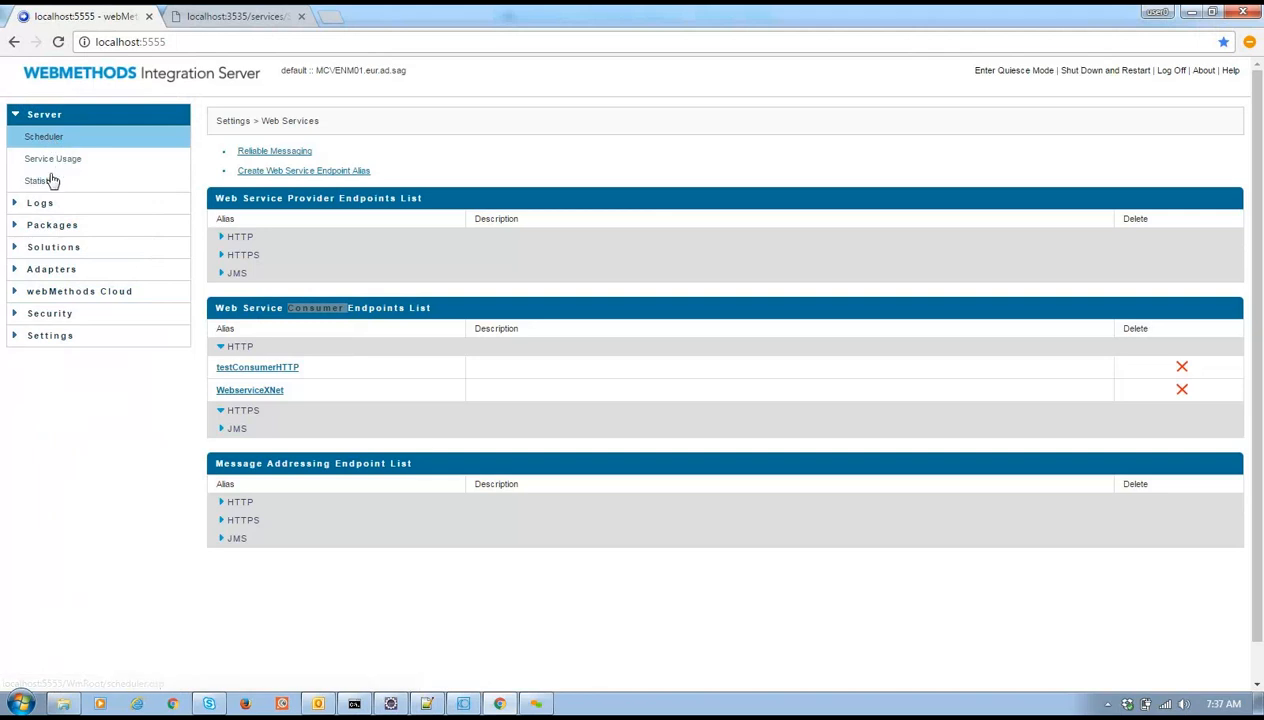
Open Packages > Management to list installed packages, expand Solutions, then switch to Explorer
left_click(51, 228)
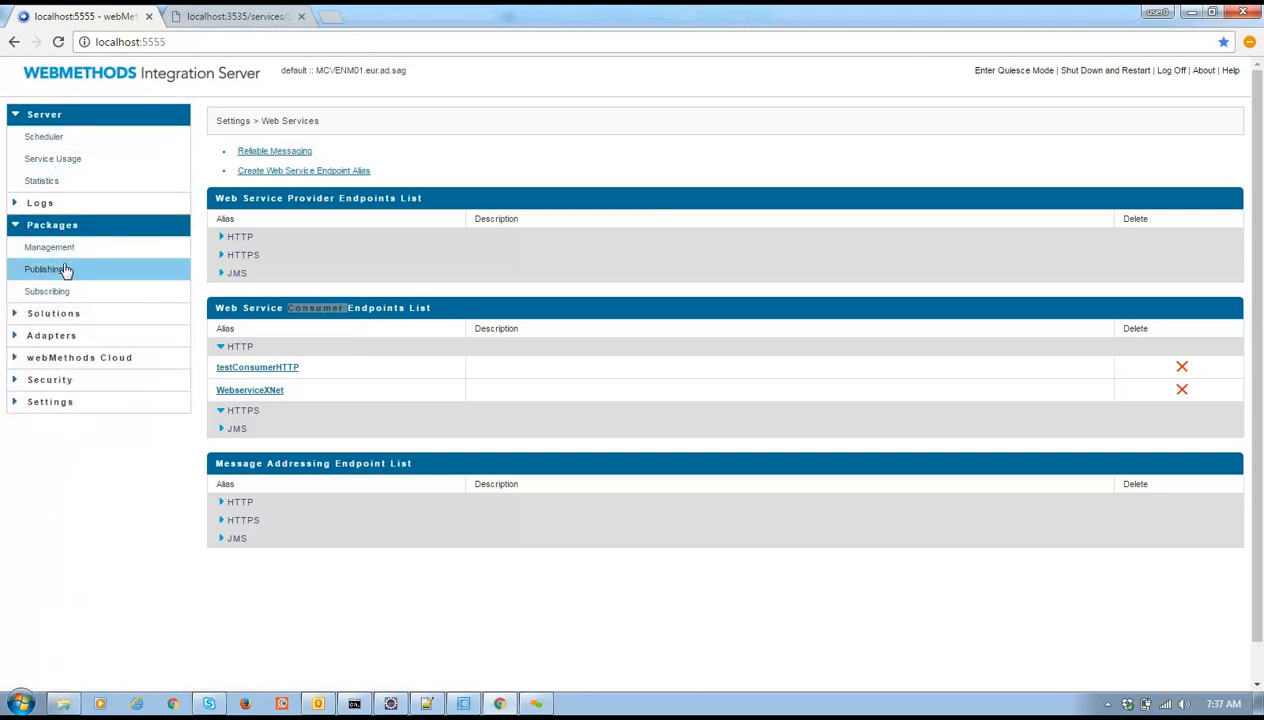
left_click(56, 254)
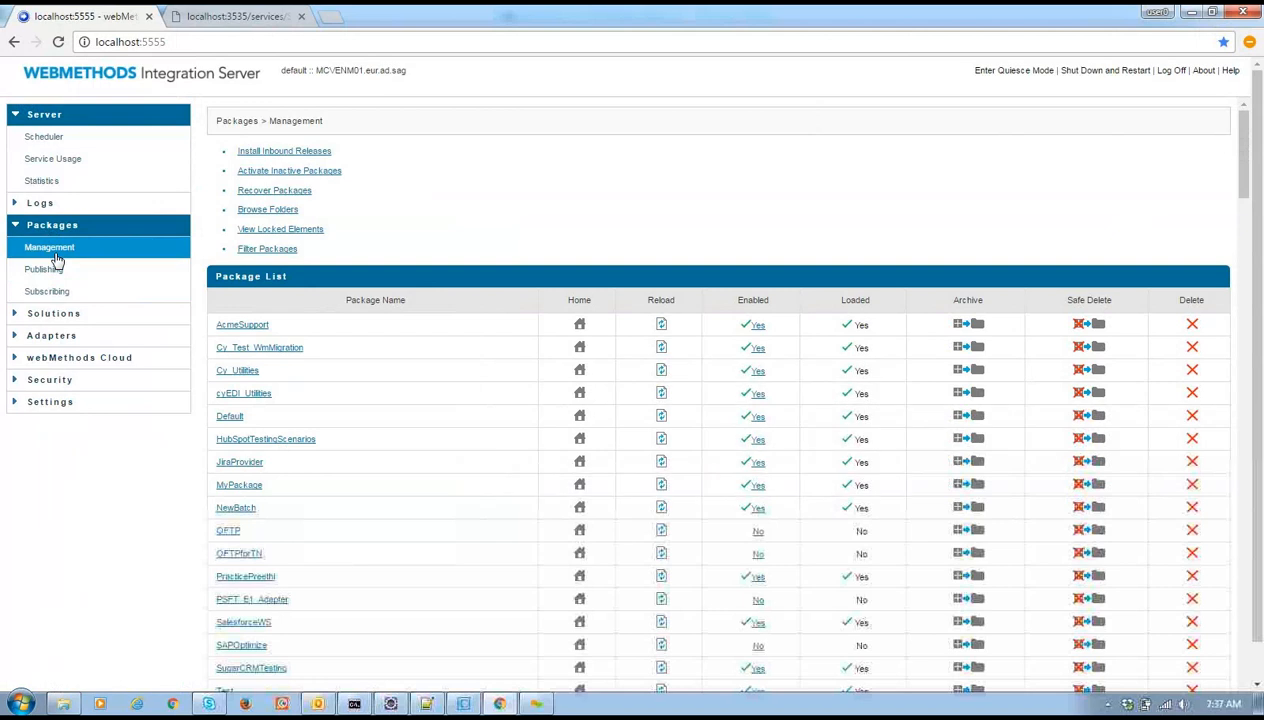
left_click(46, 315)
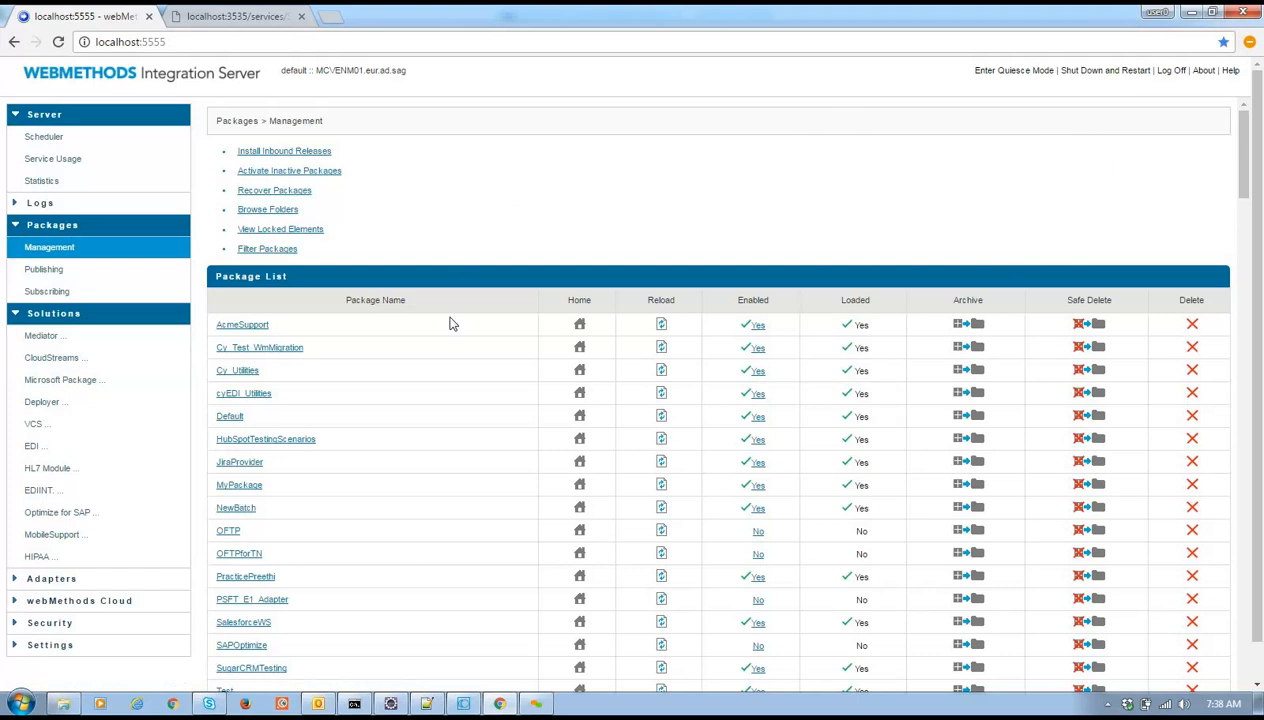
left_click(66, 702)
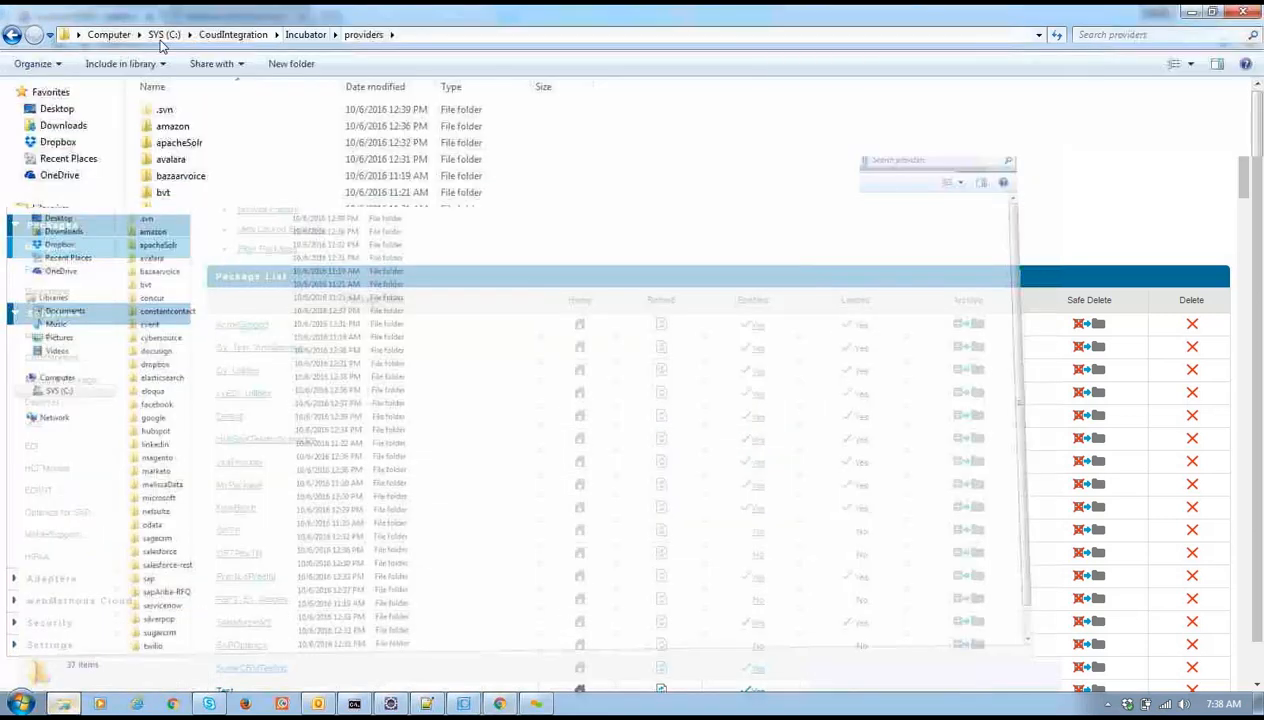
Browse to C:\SoftwareAG\IntegrationServer\instances\default\packages and select the WmJiraProvider folder
left_click(164, 34)
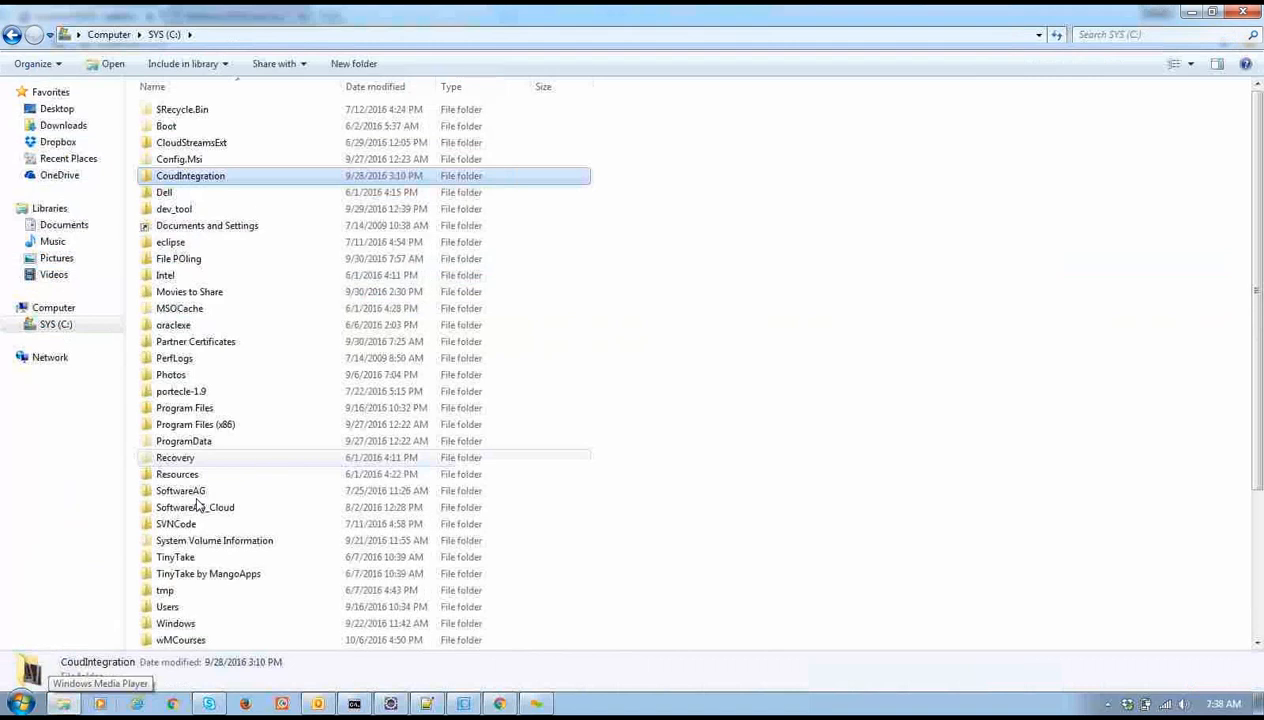
double_click(195, 491)
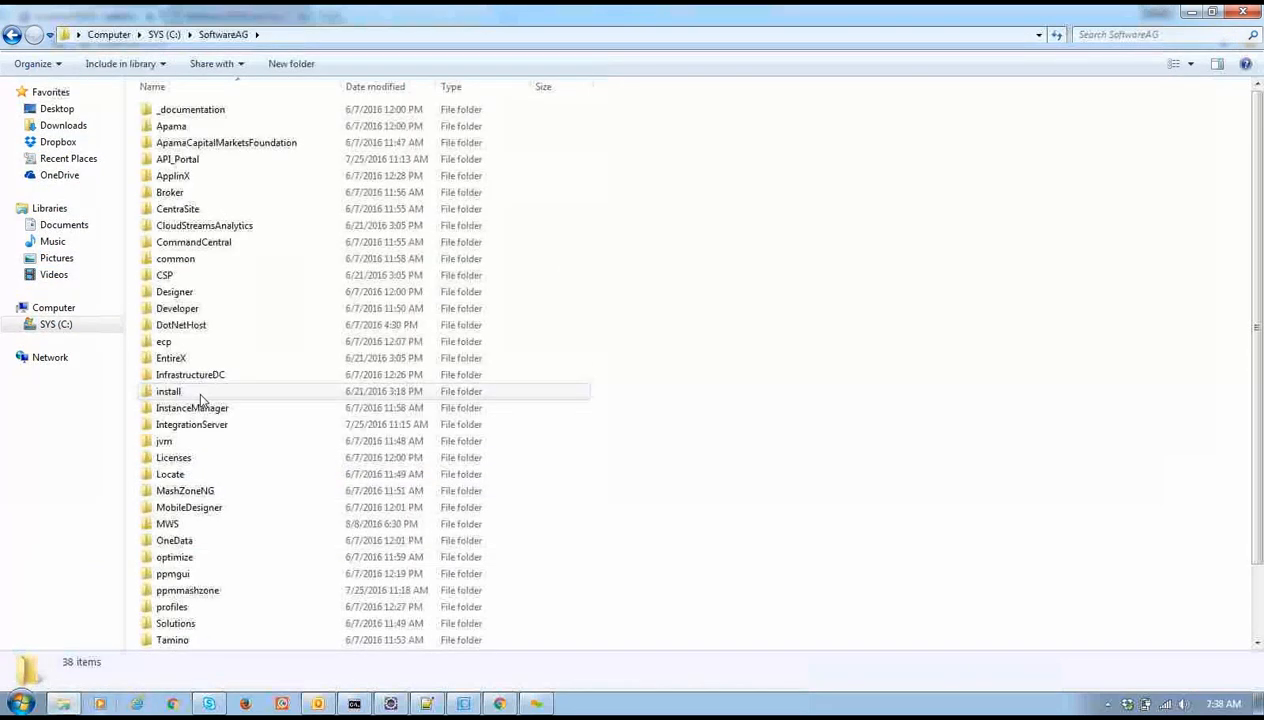
left_click(210, 425)
double_click(210, 425)
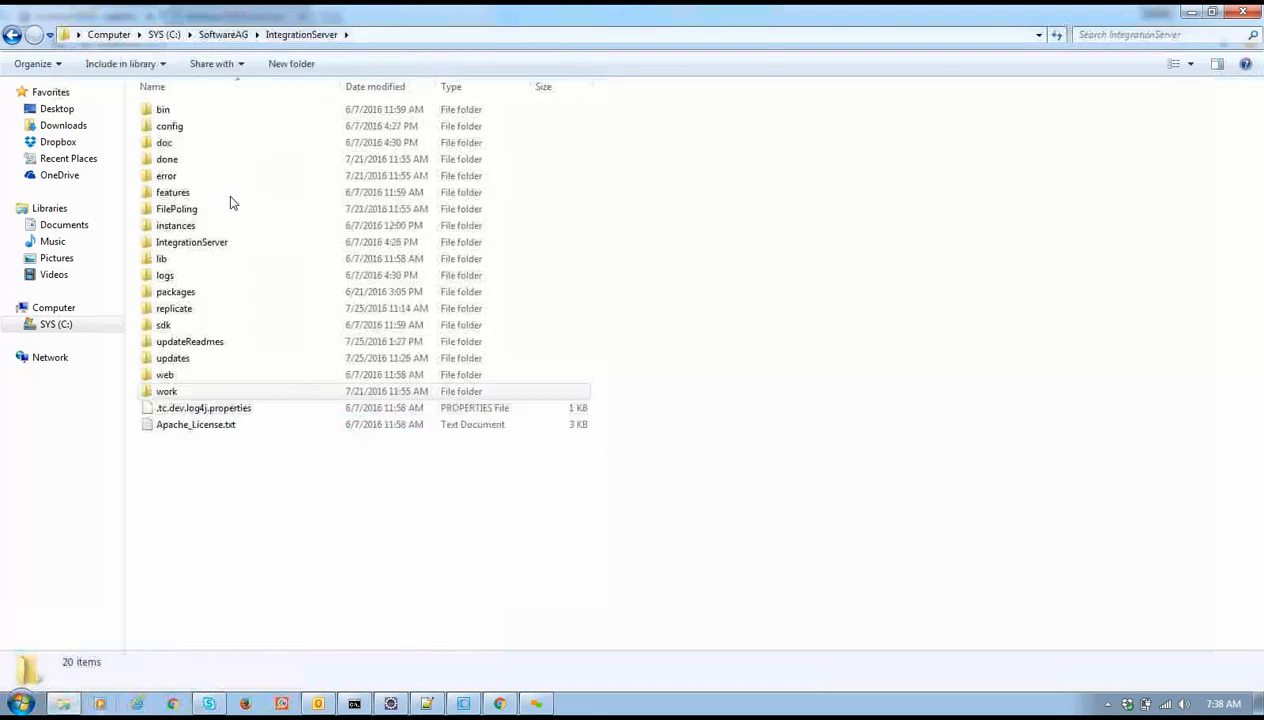
double_click(229, 225)
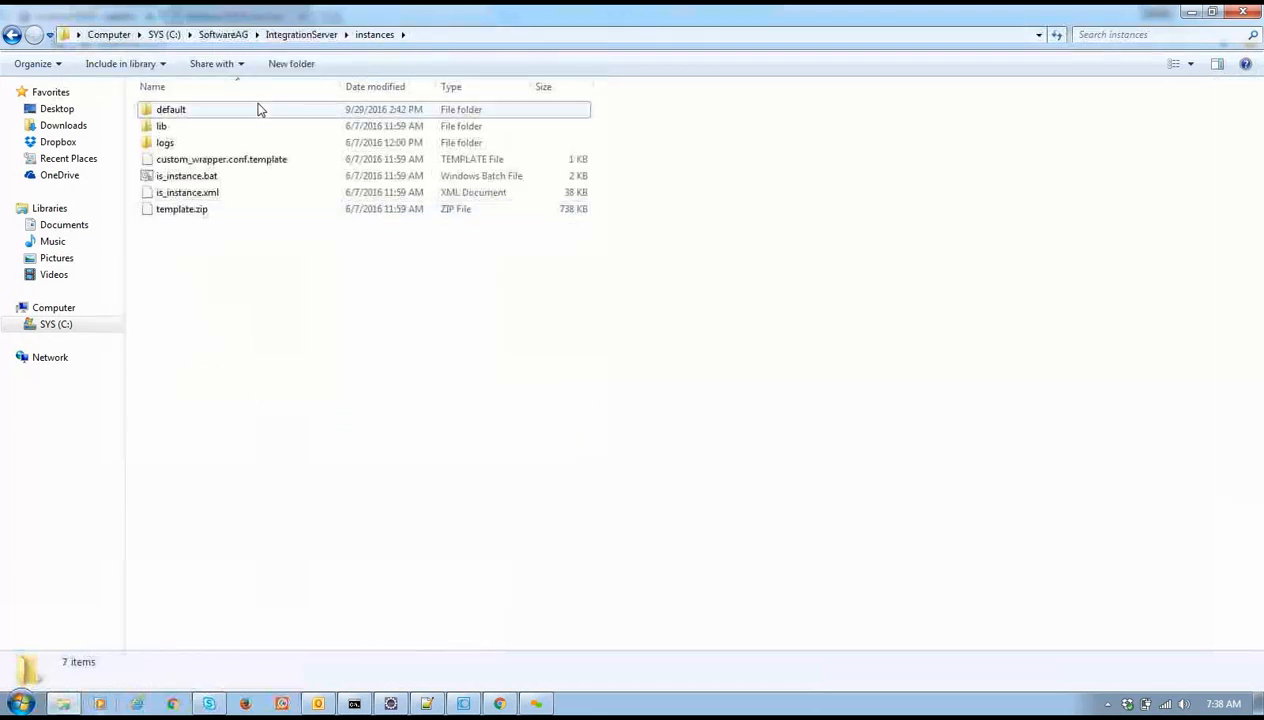
double_click(257, 110)
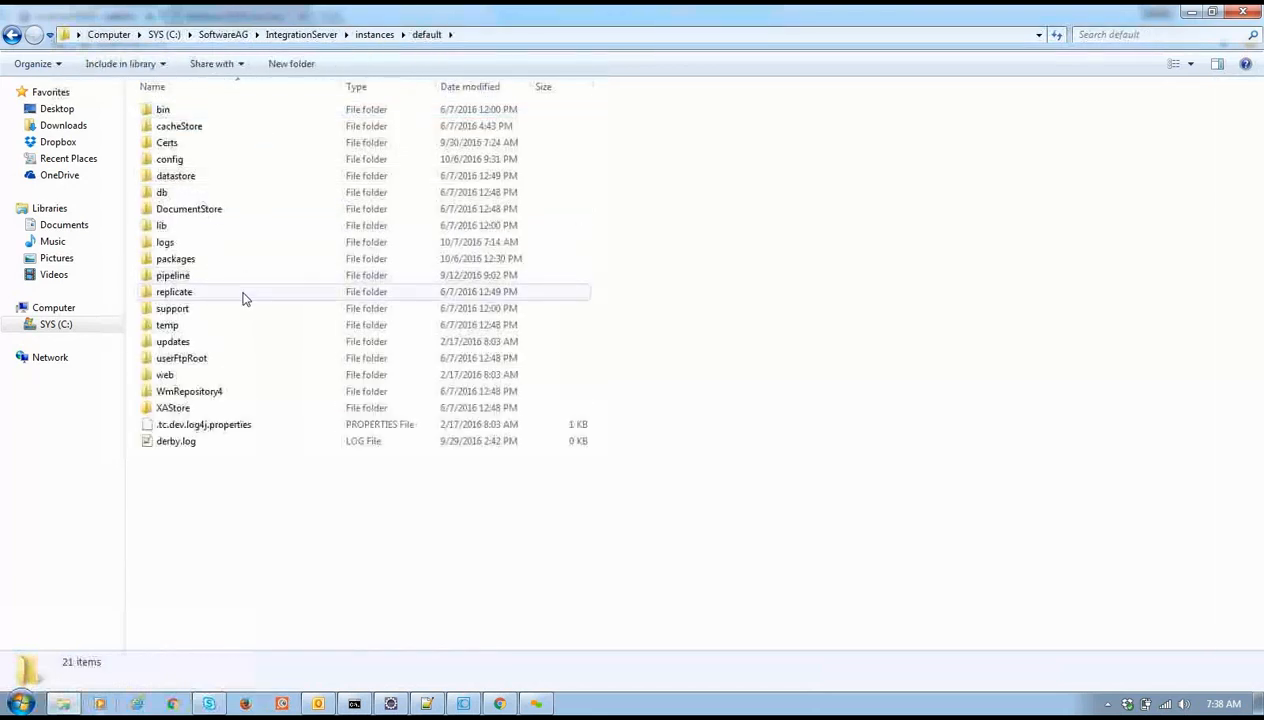
double_click(239, 262)
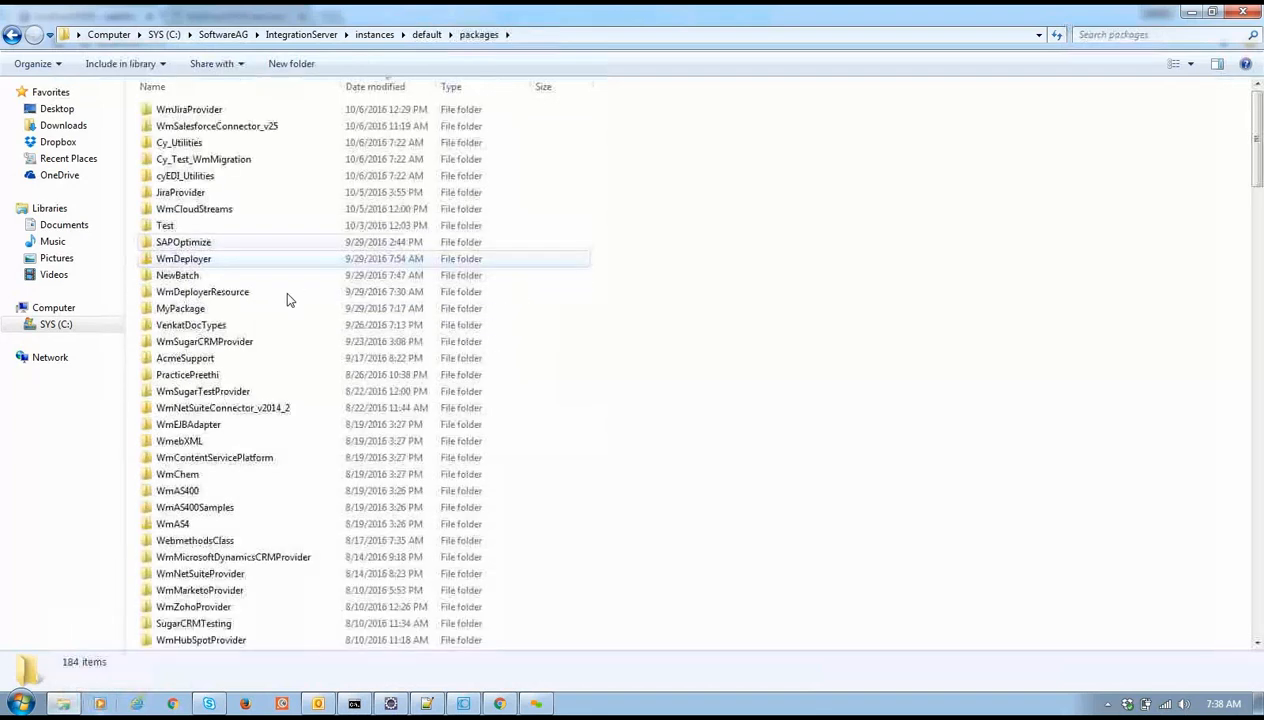
left_click(211, 112)
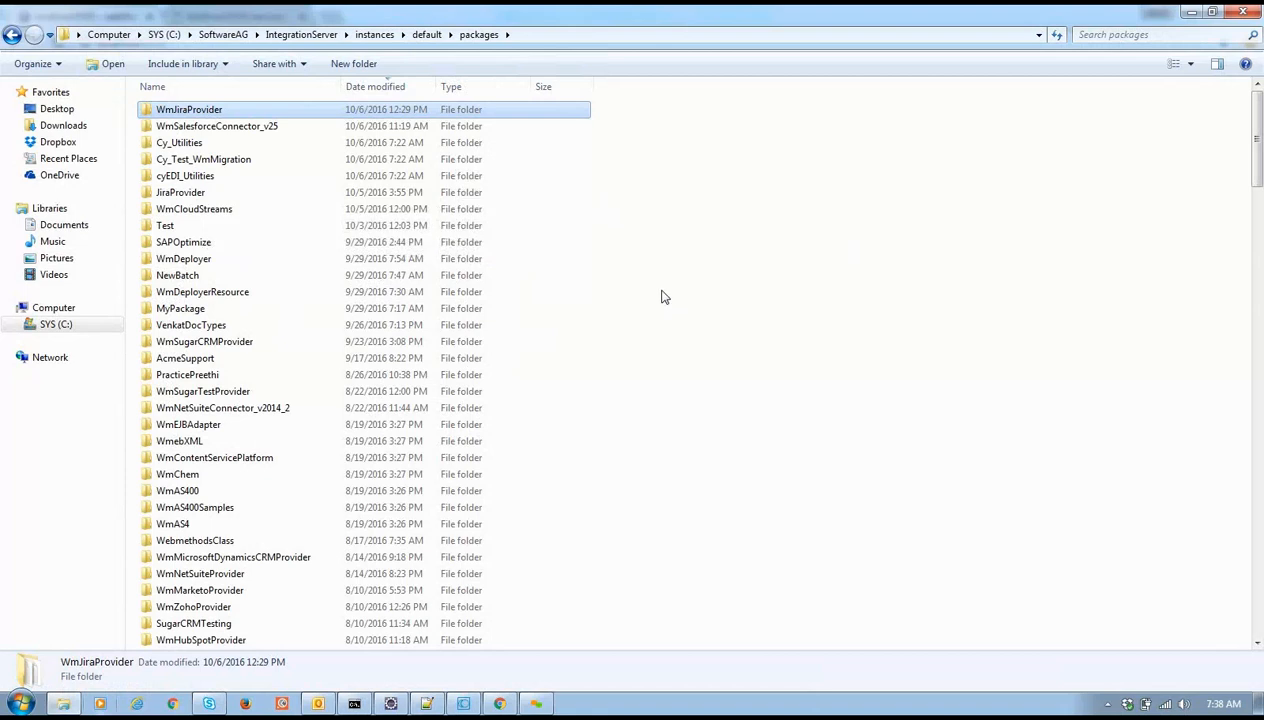
Open the default instance's replicate folder (archive, inbound, outbound, salvage), then return to the browser
left_click(499, 703)
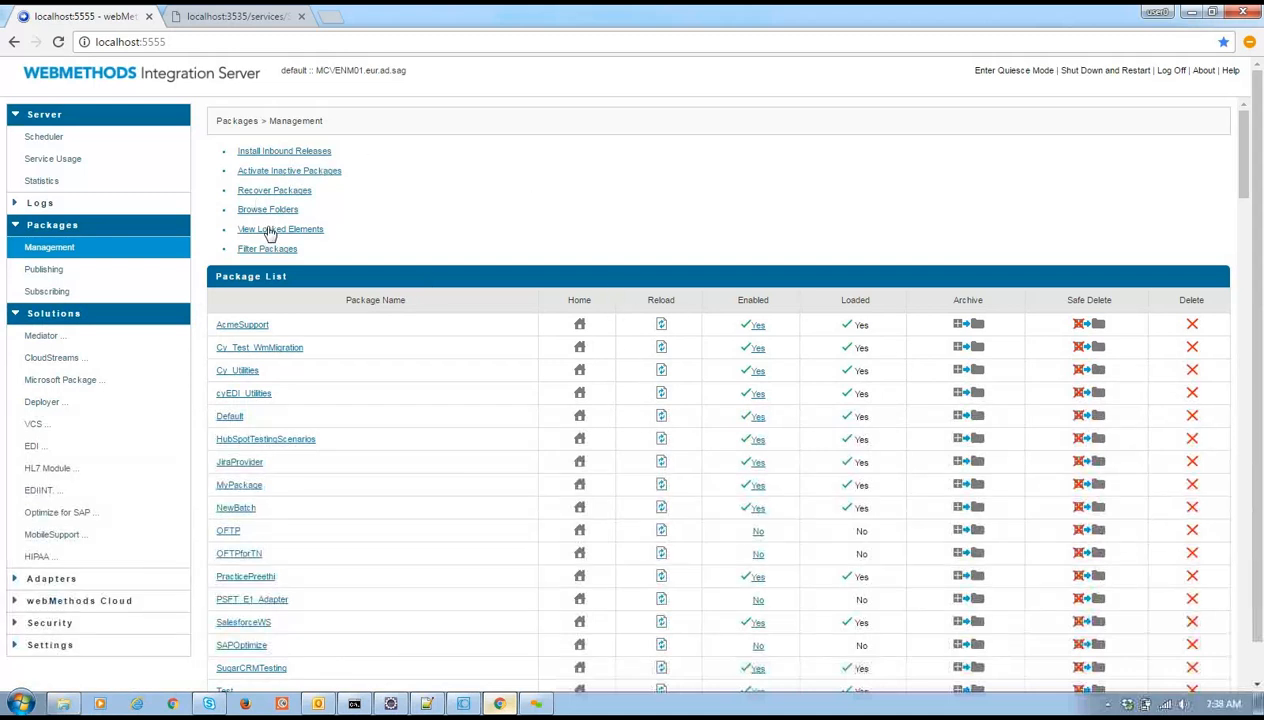
key("alt+Tab")
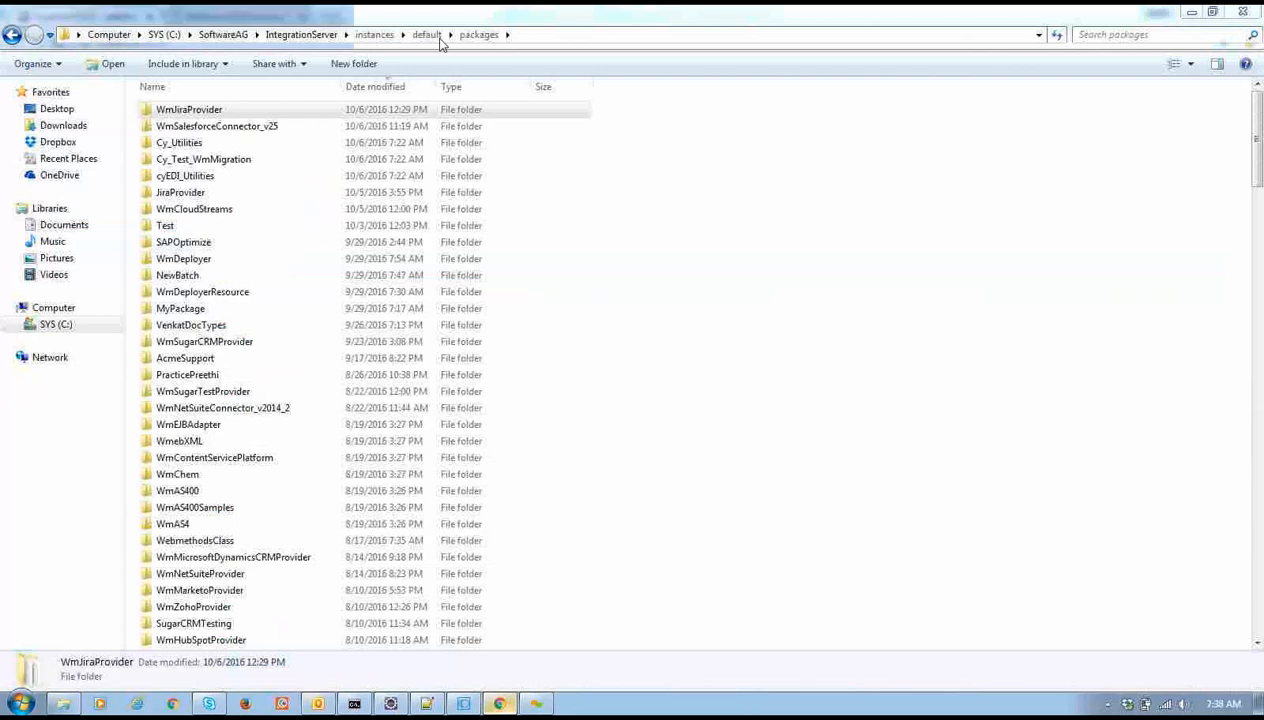
left_click(433, 36)
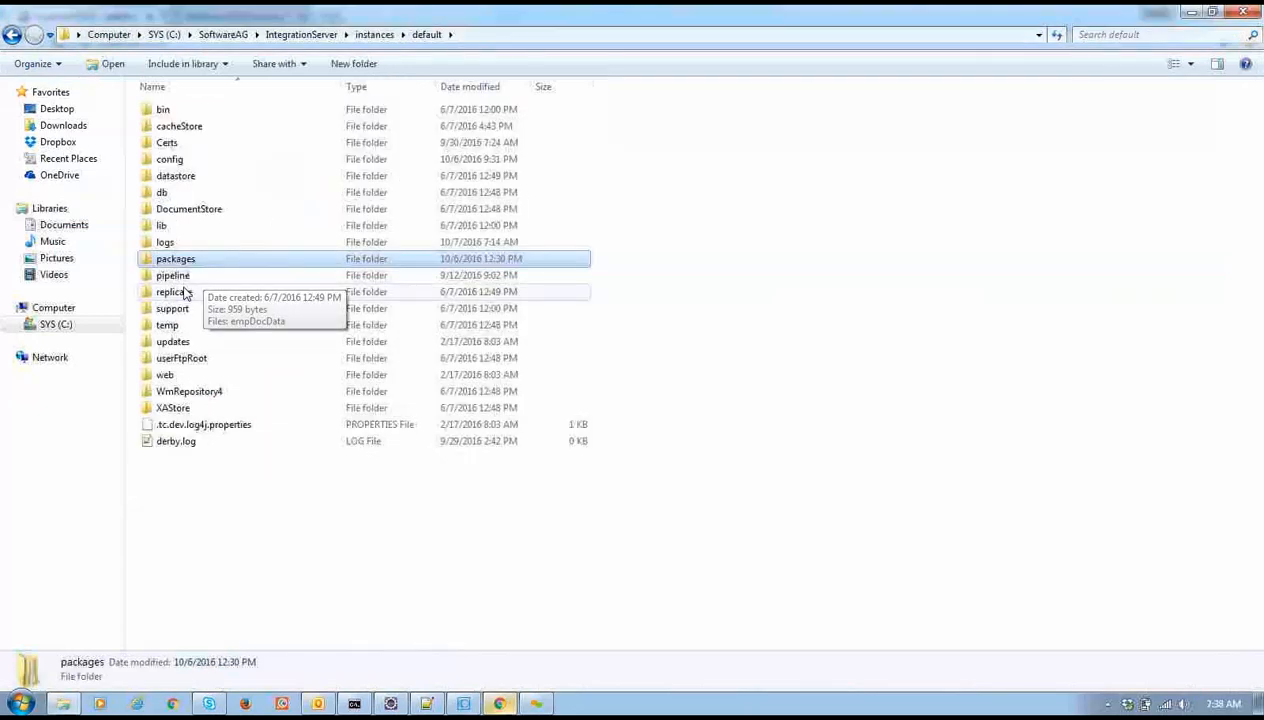
left_click(184, 293)
left_click(192, 291)
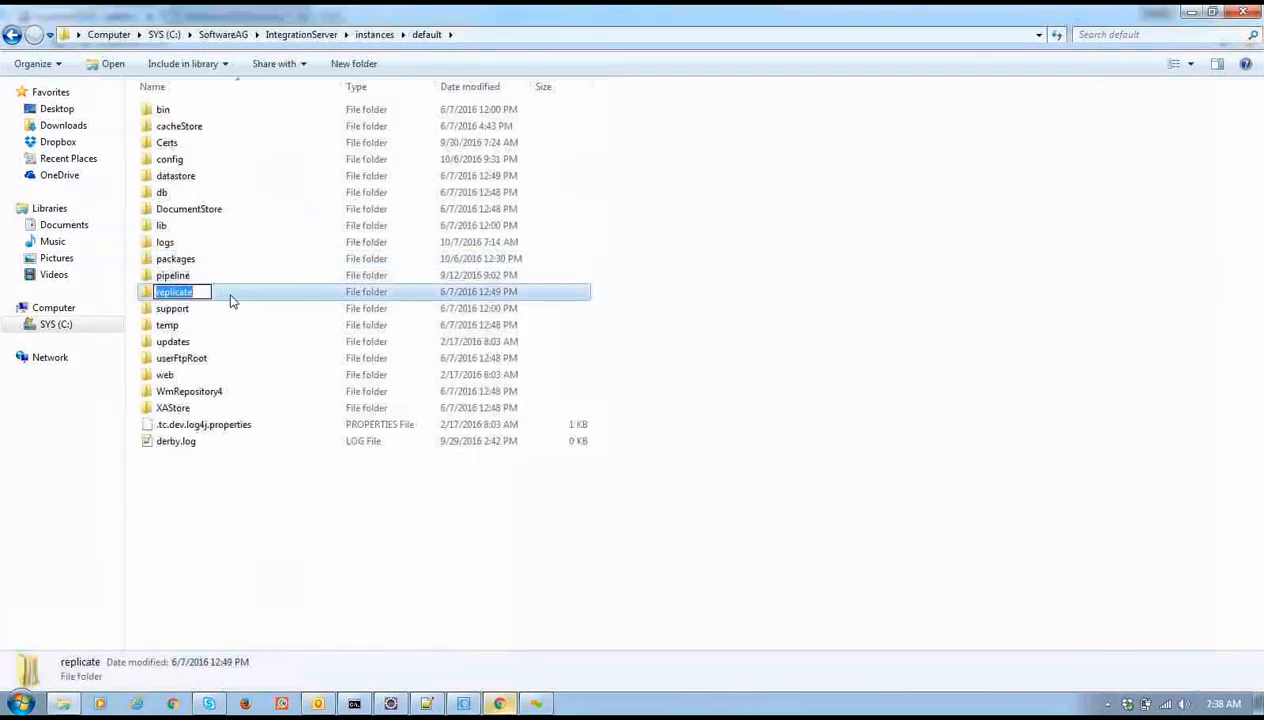
double_click(230, 300)
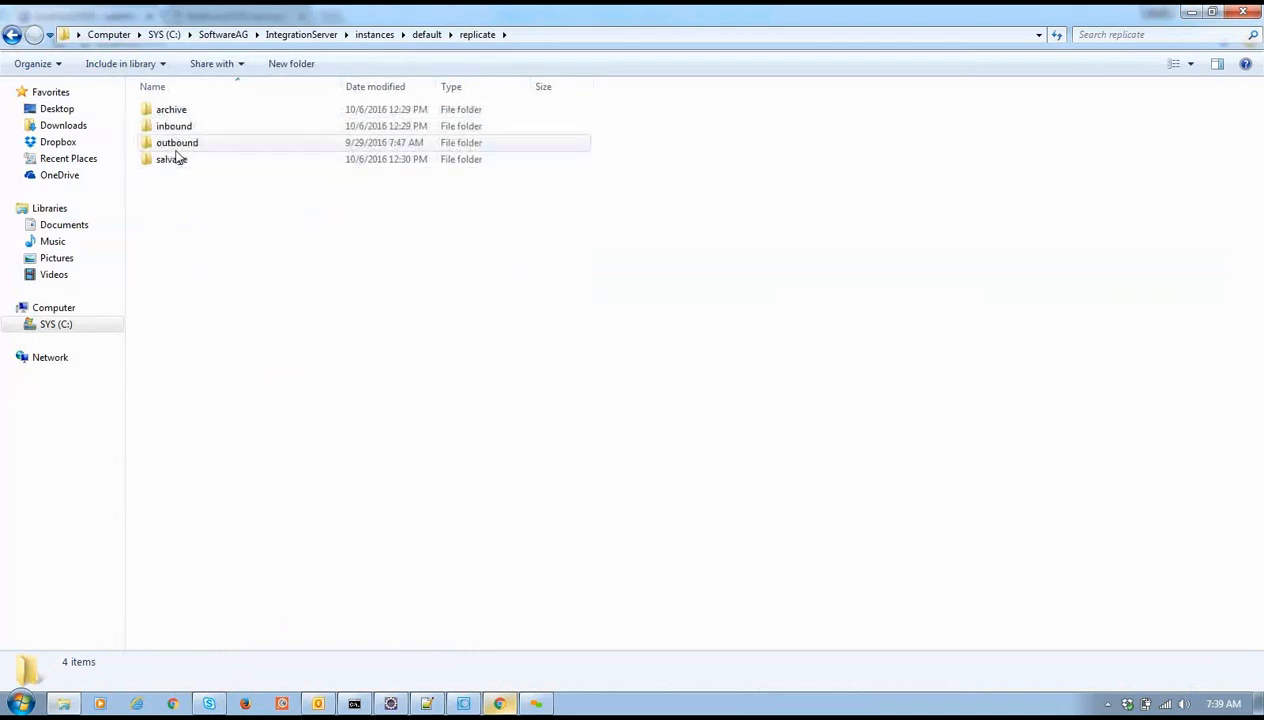
key("alt+Tab")
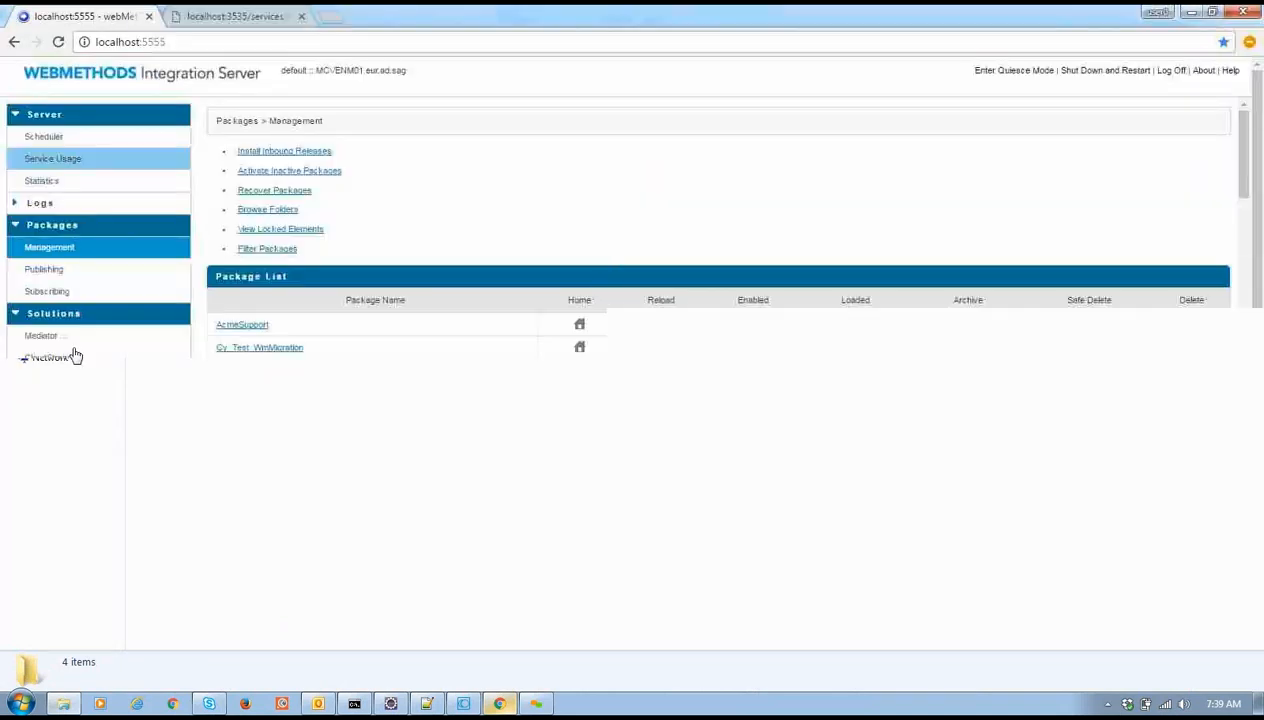
View the Deployer projects New Project and Test, then close the Deployer and localhost:3535 tabs
left_click(43, 402)
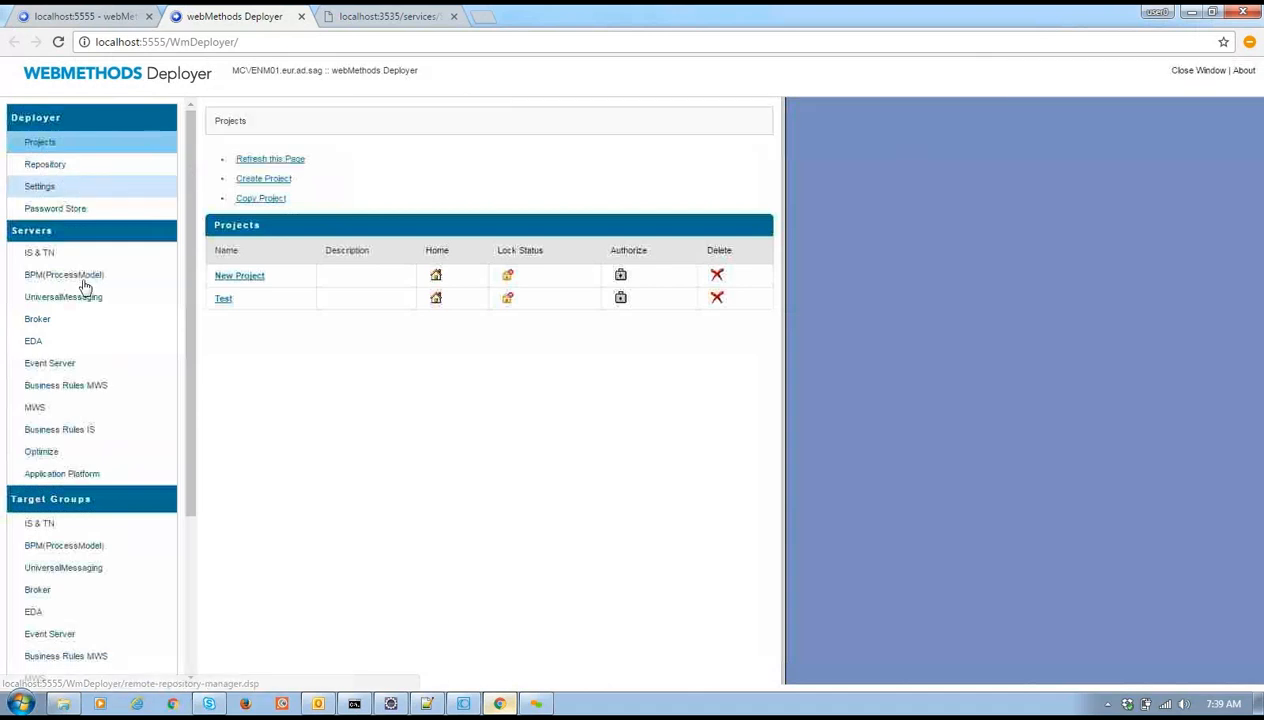
left_click(301, 17)
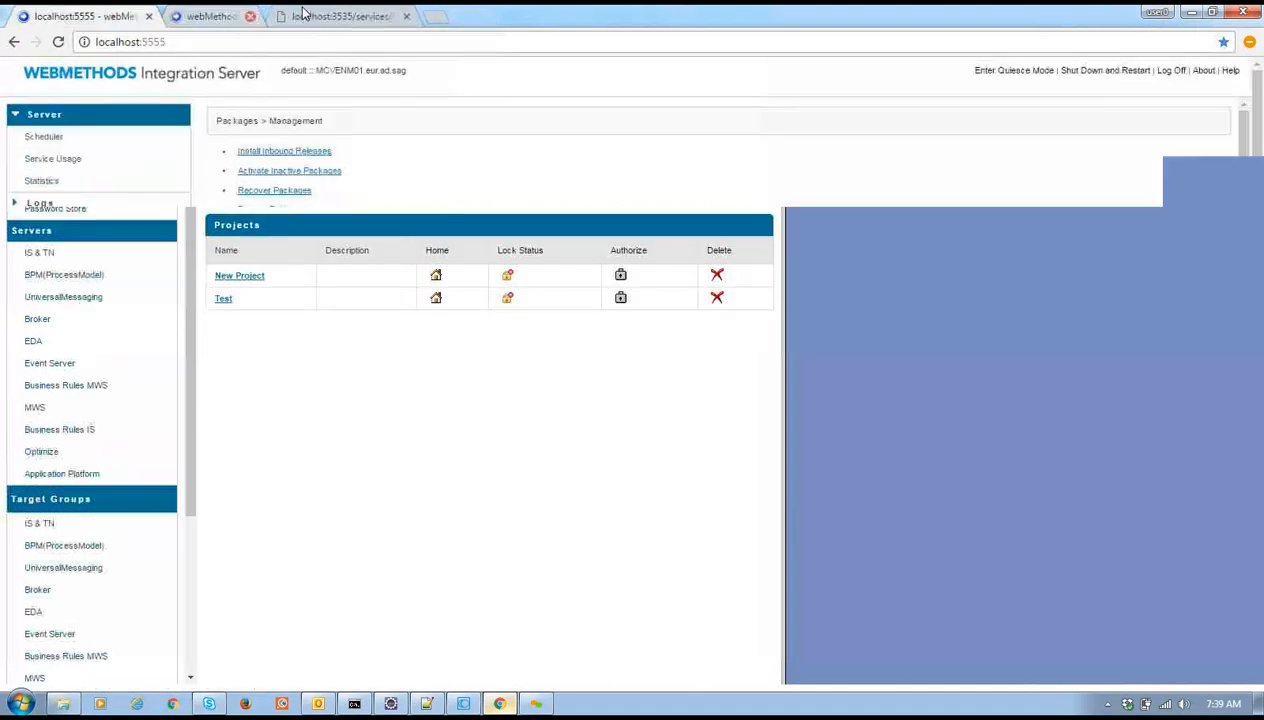
left_click(301, 17)
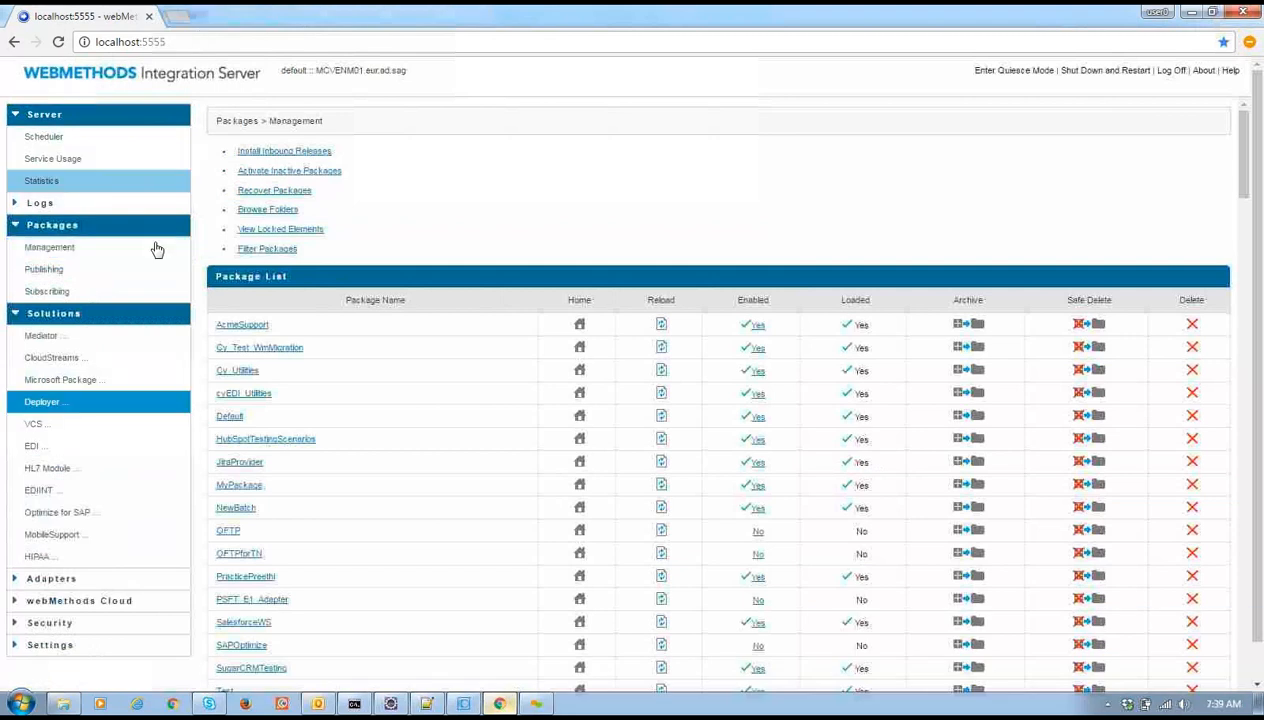
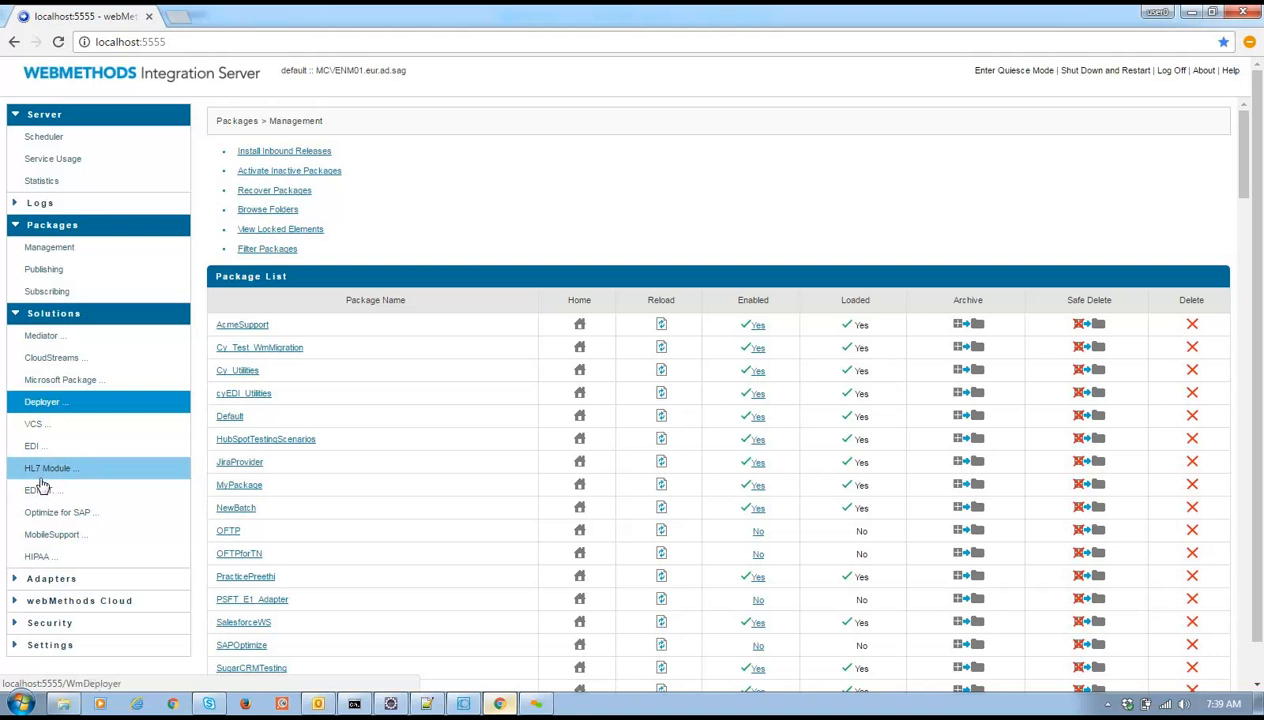
Expand the Logs and Adapters sections in the sidebar to list log pages and installed adapters
left_click(94, 208)
left_click_drag(190, 181, 196, 301)
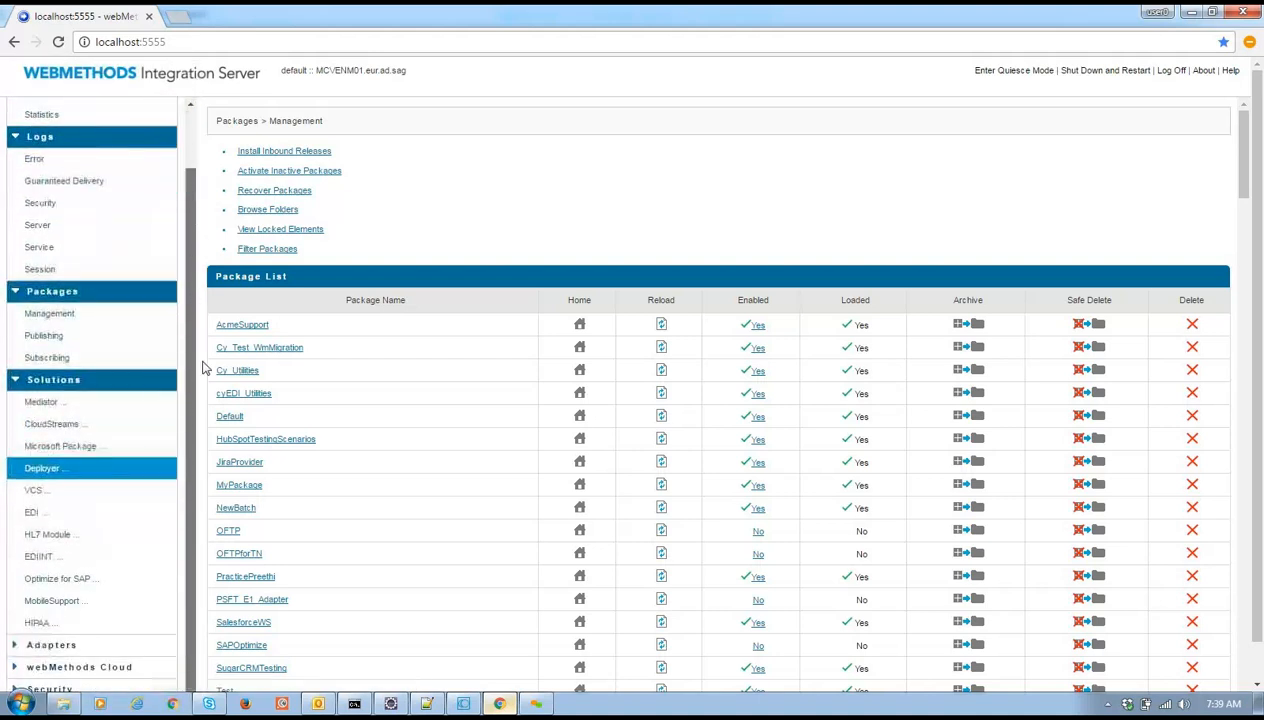
left_click(79, 644)
left_click_drag(188, 478, 192, 600)
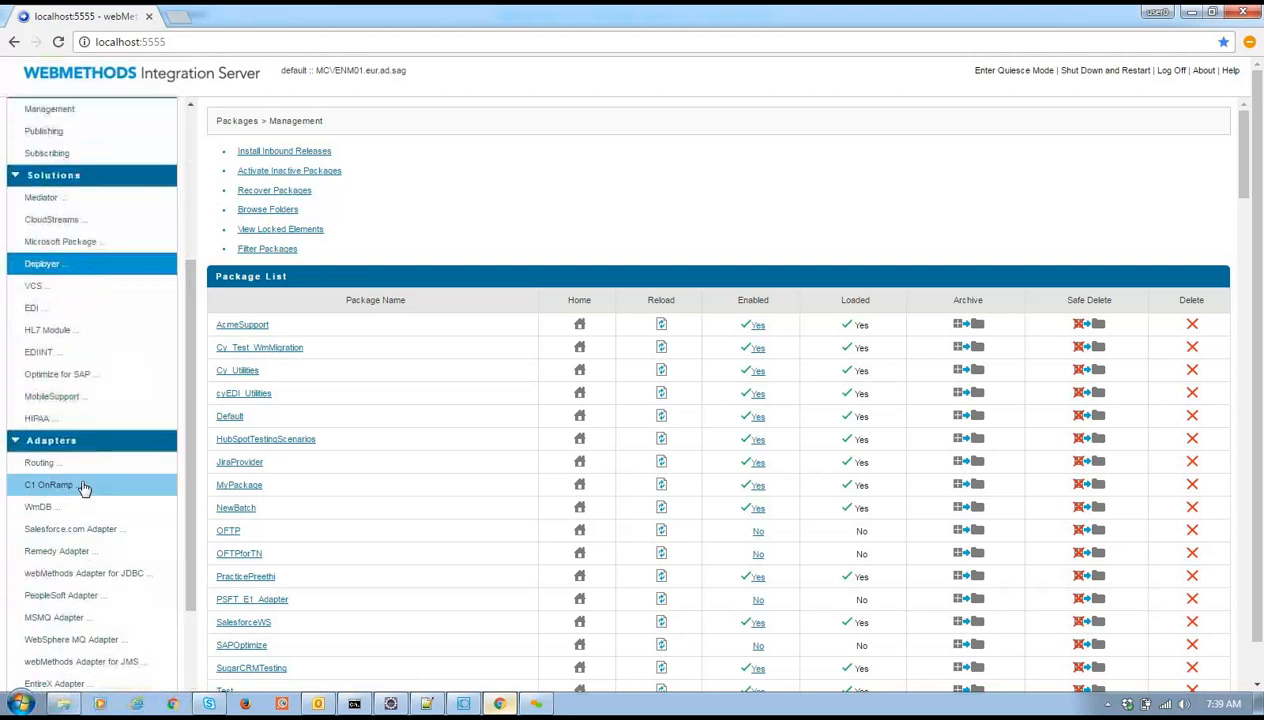
left_click_drag(190, 520, 191, 556)
Review the JDBCForNewBatch connection details, return to the JDBC Connections list, then close that tab
left_click(139, 518)
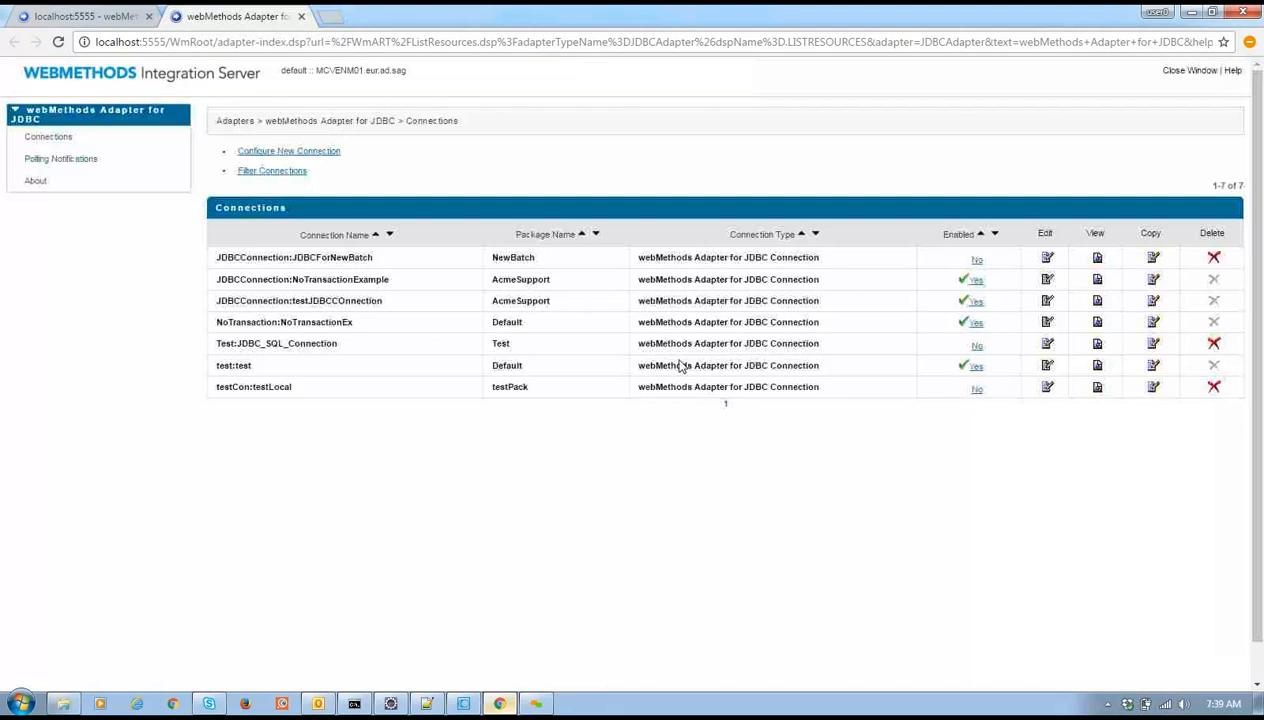
left_click(1099, 259)
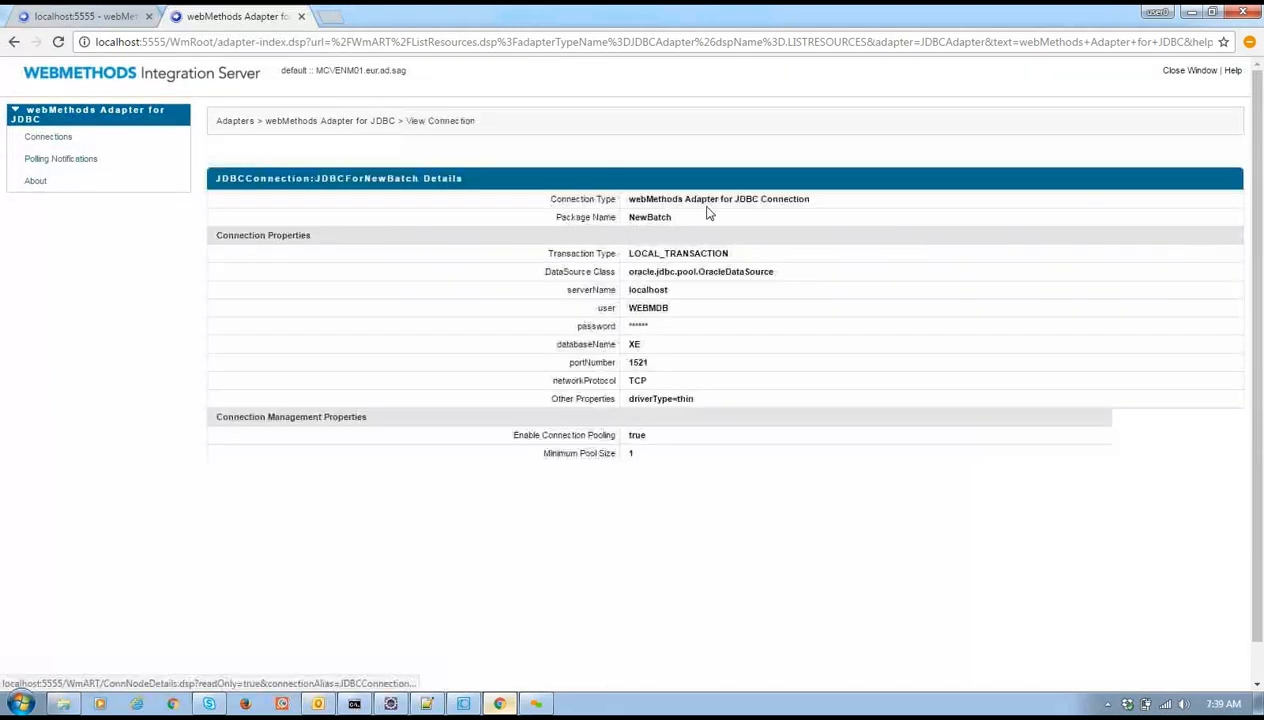
scroll(690, 530, "down", 1)
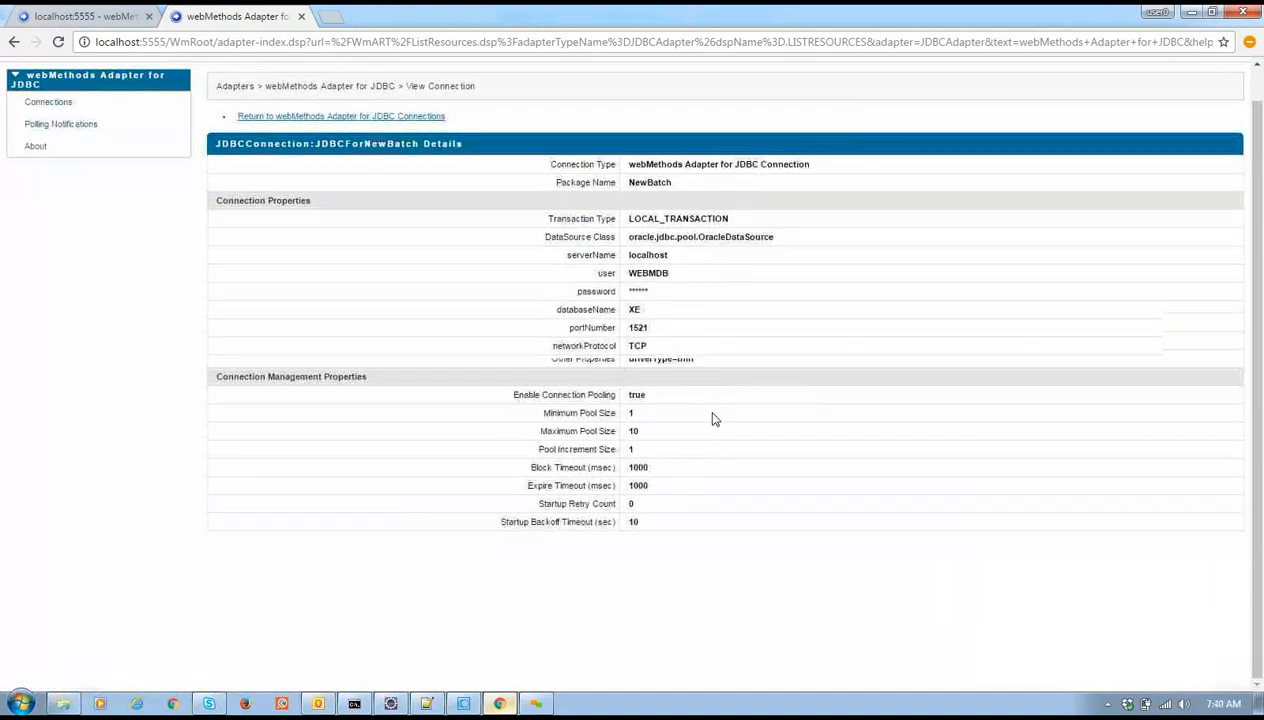
scroll(714, 419, "up", 1)
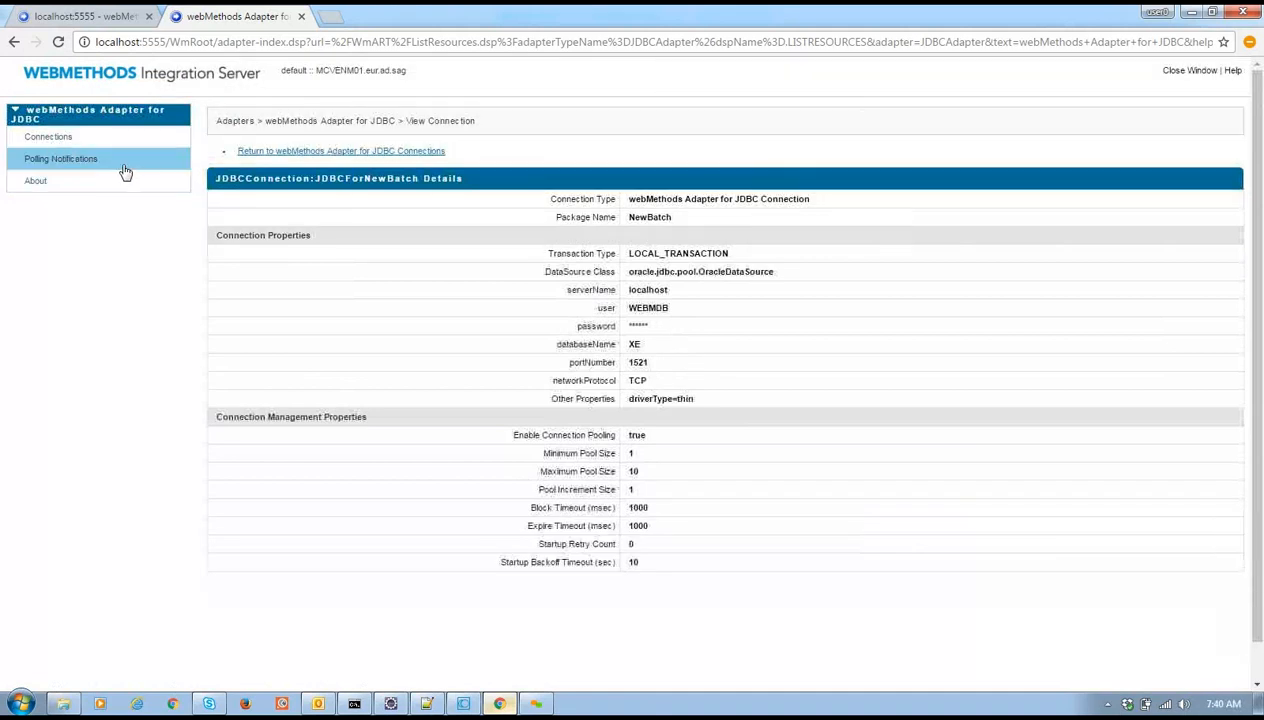
left_click(82, 135)
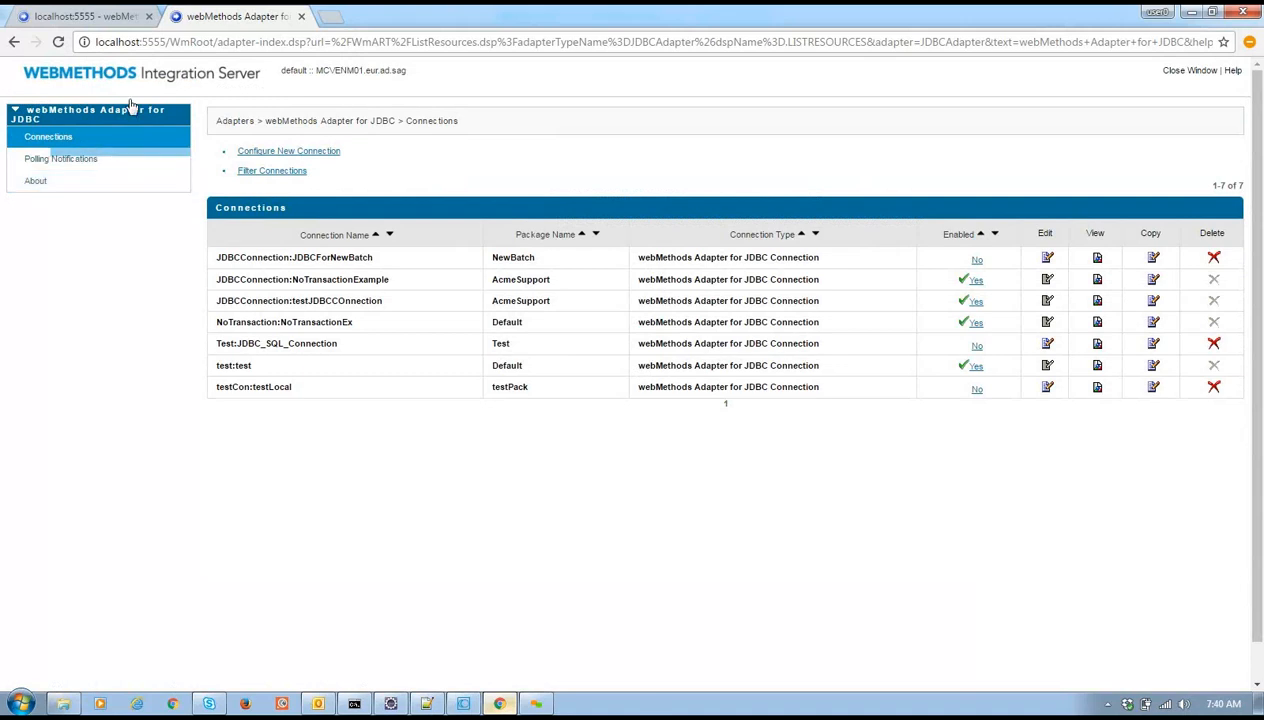
left_click(299, 17)
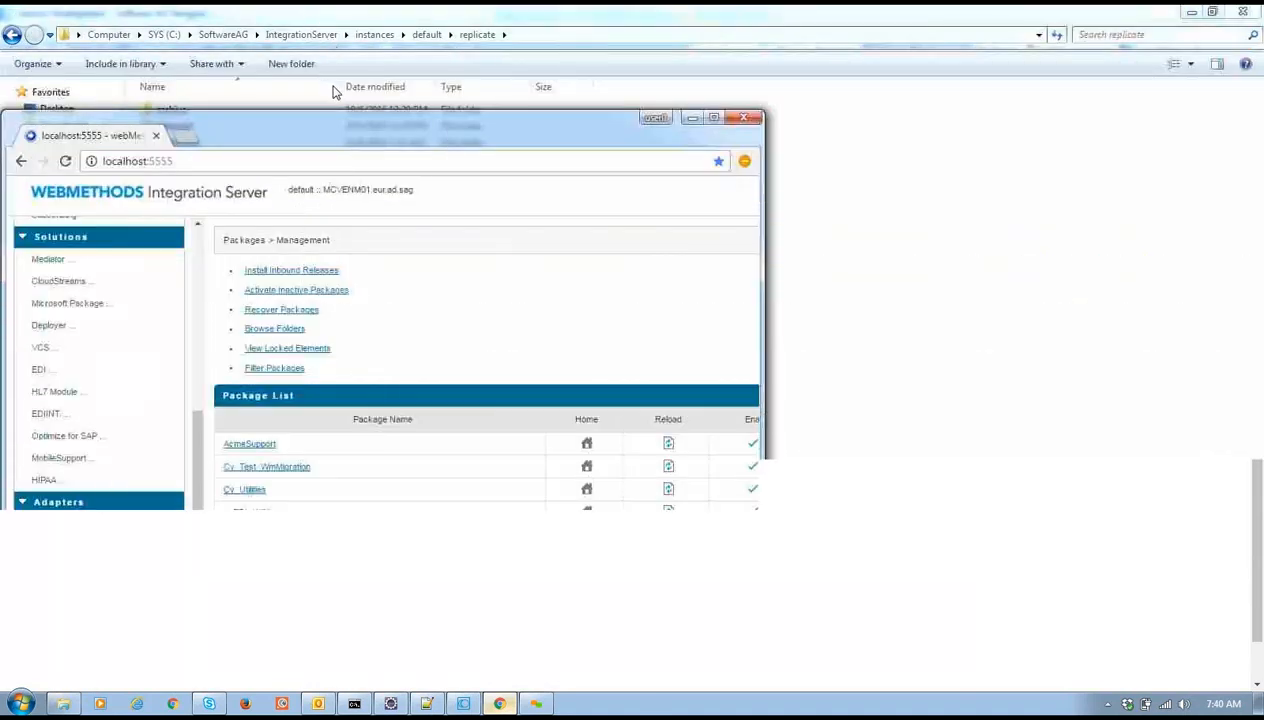
Maximise the browser window and expand the Security section in the sidebar
double_click(336, 130)
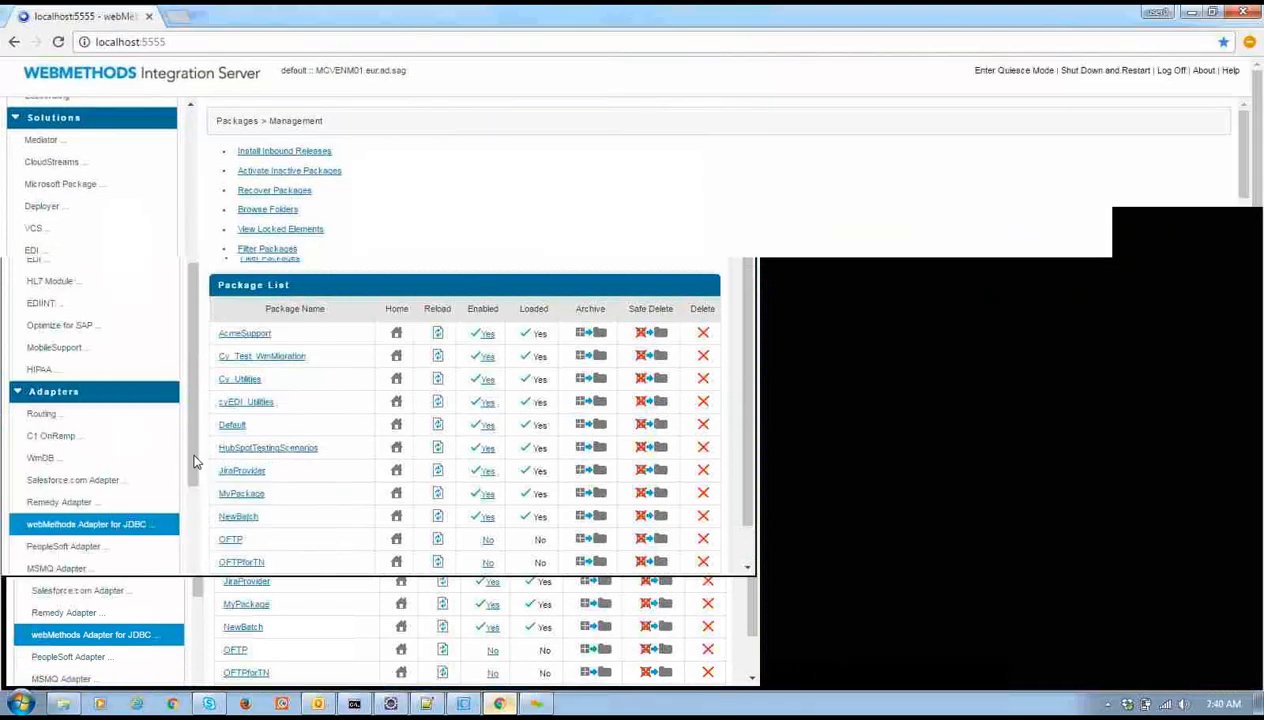
scroll(110, 620, "down", 3)
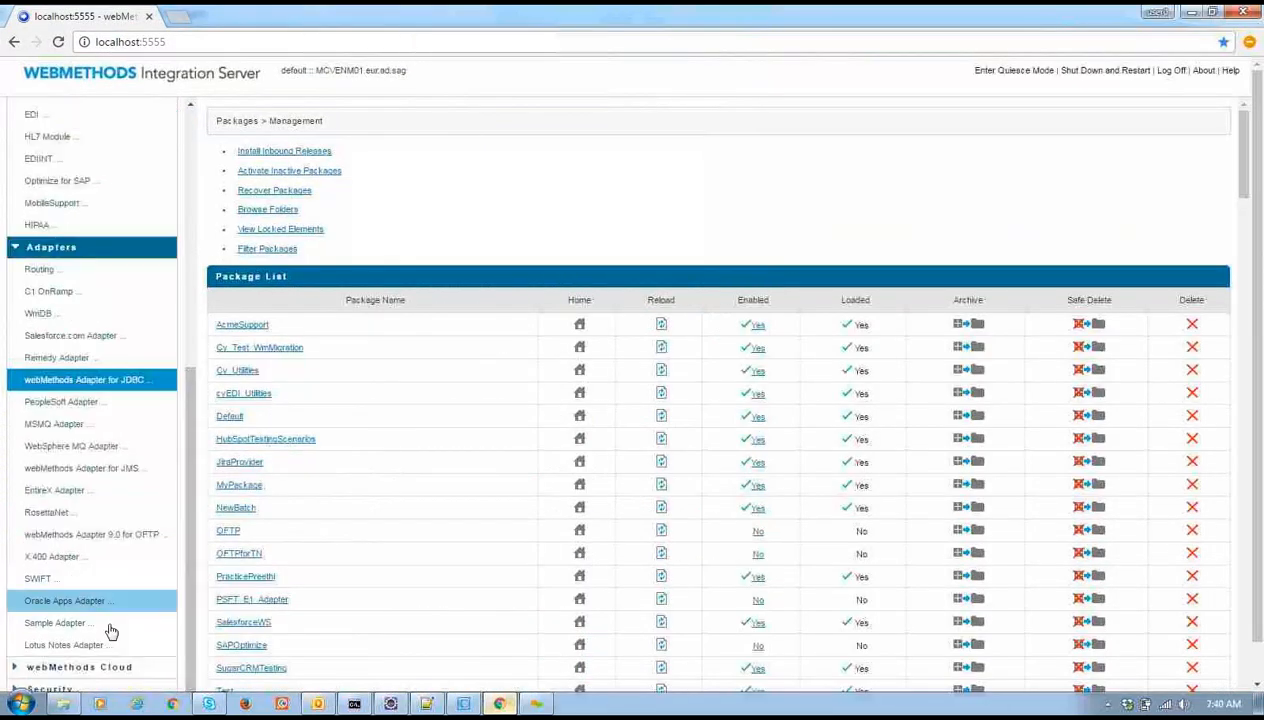
left_click_drag(1257, 368, 1258, 480)
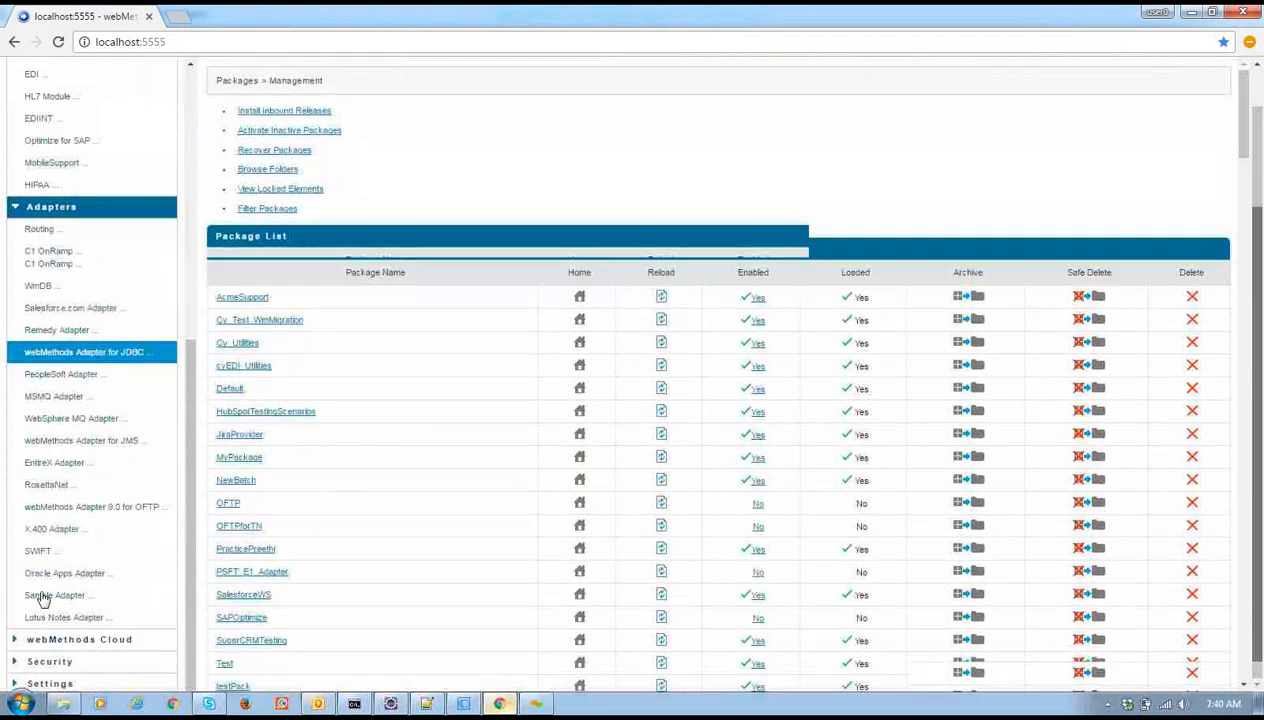
left_click(70, 661)
left_click_drag(187, 462, 171, 585)
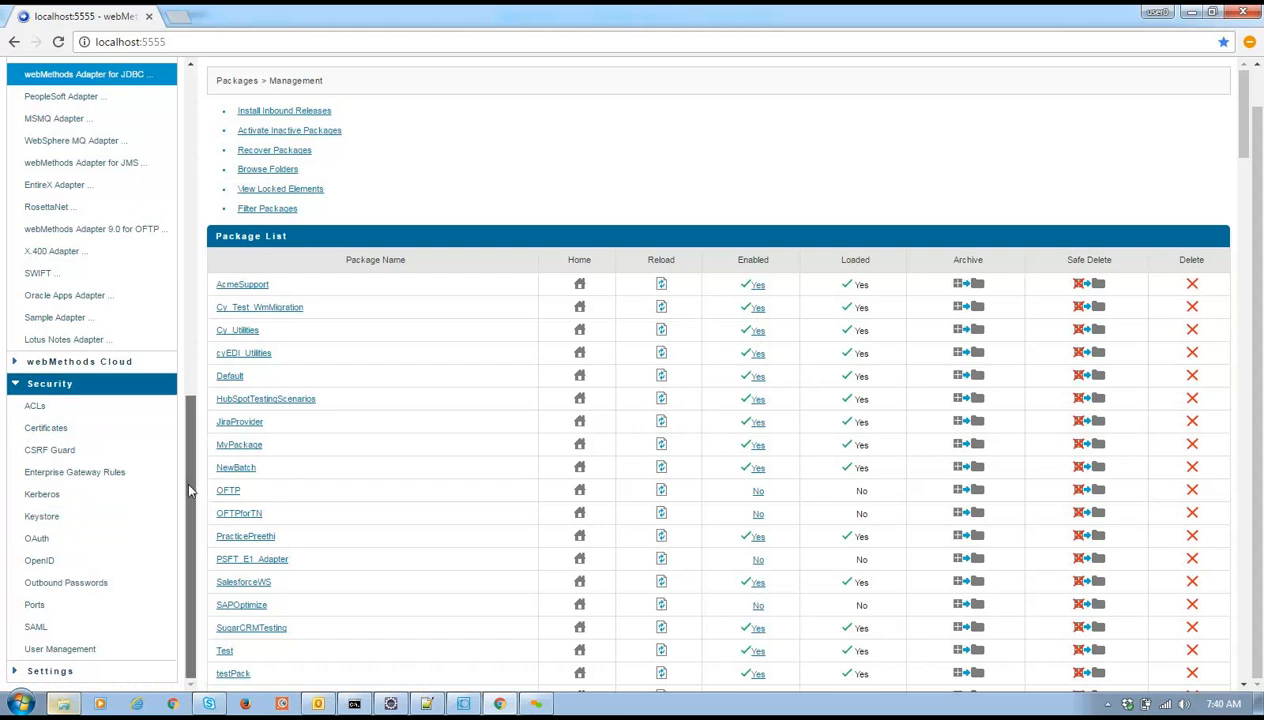
Show the Security > Ports page with seven ports (primary 5555), then expand Settings
left_click(95, 611)
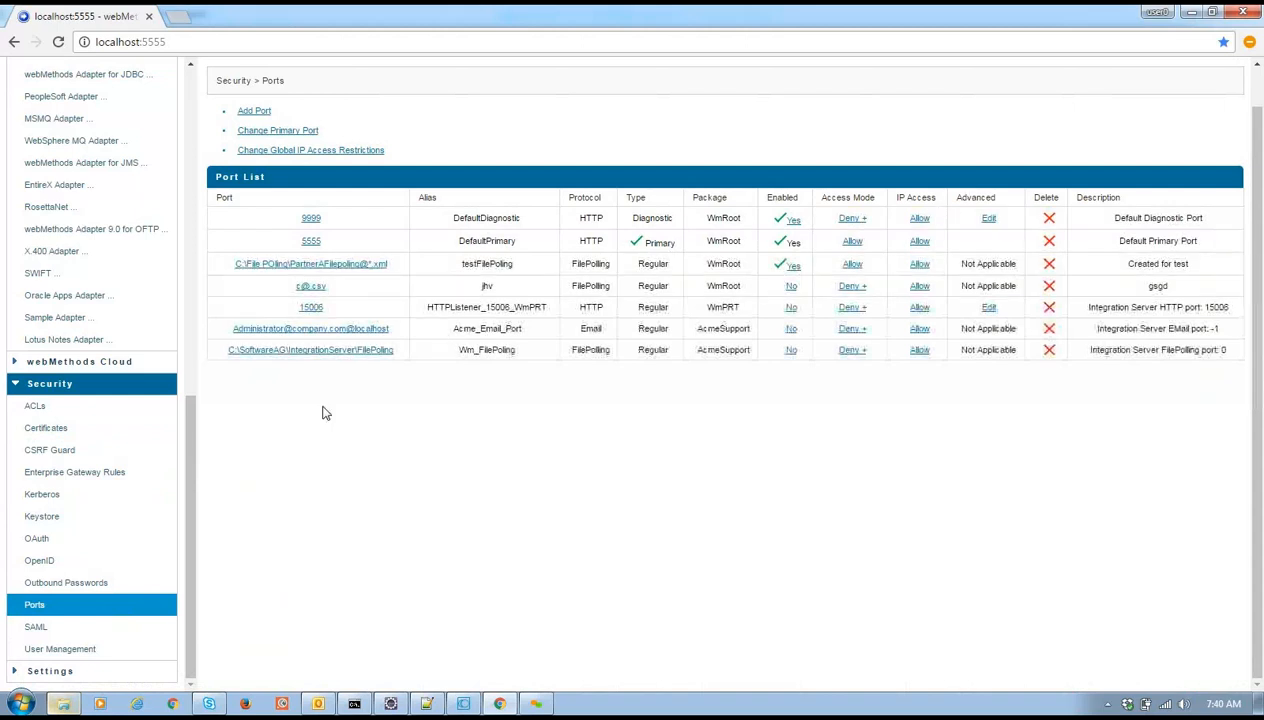
left_click(70, 671)
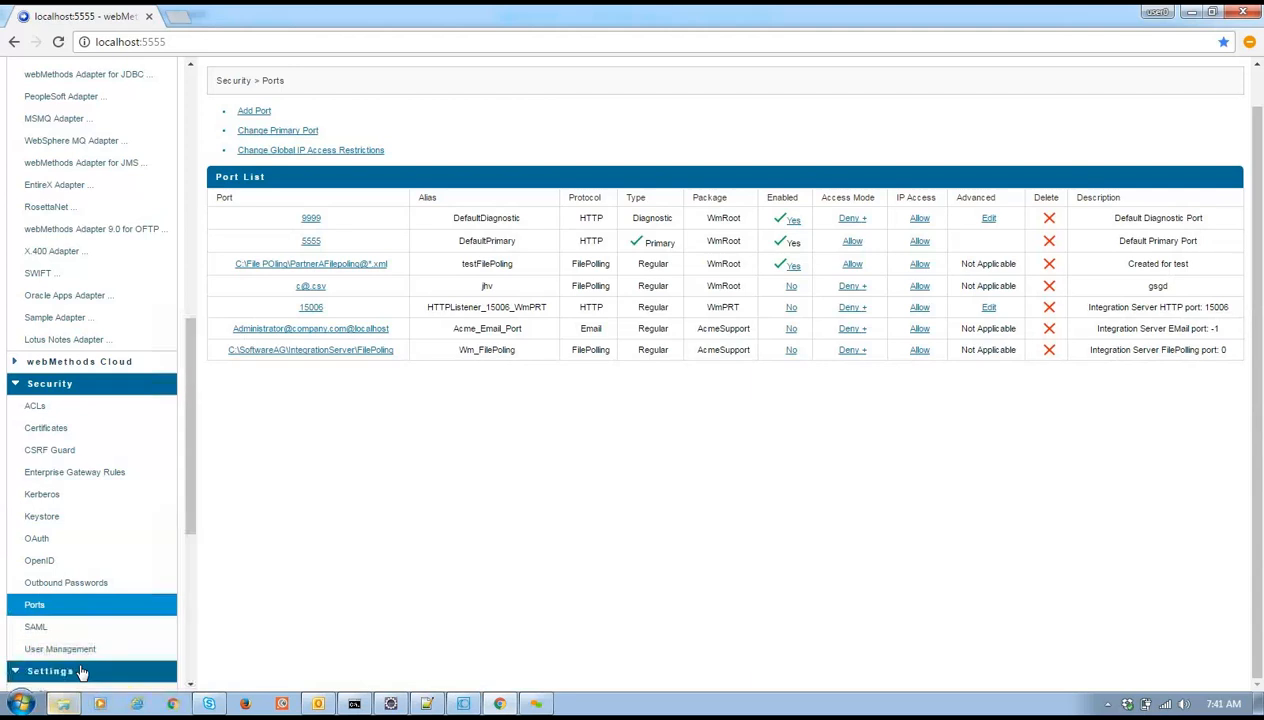
left_click_drag(190, 512, 178, 638)
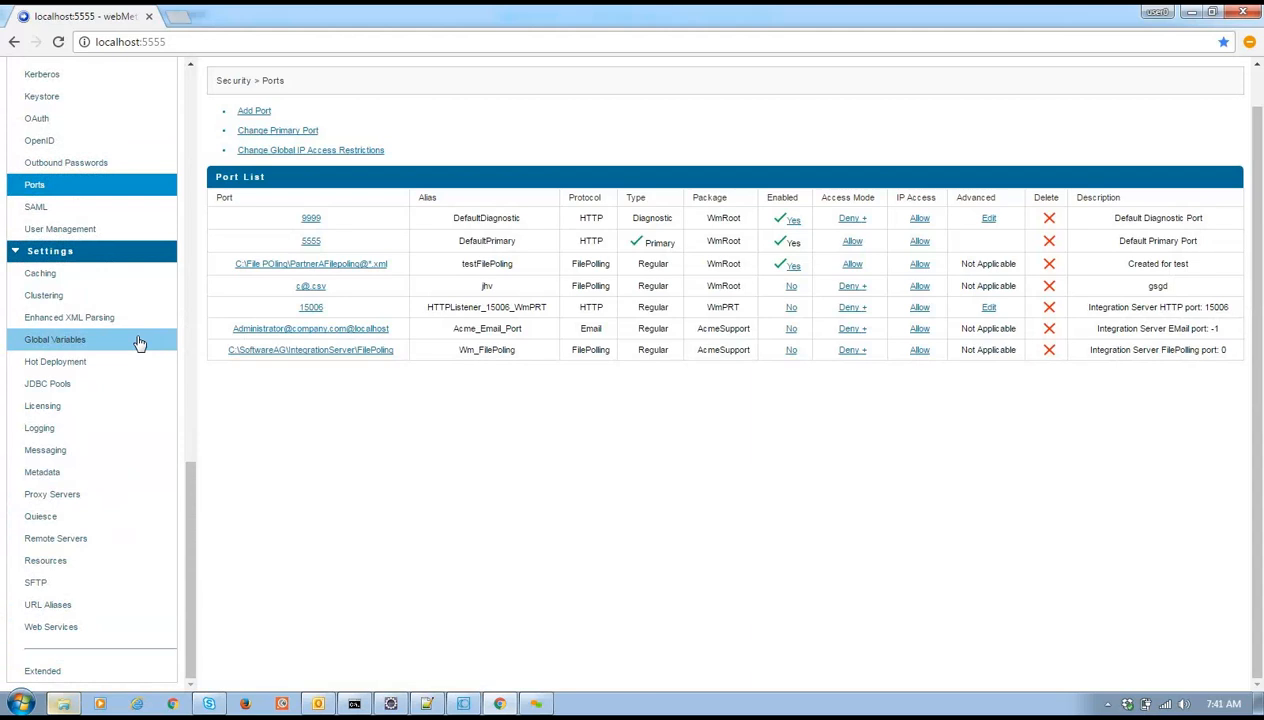
Show Settings > Proxy Servers, with no proxy aliases and a bypass list starting with localhost
left_click(96, 499)
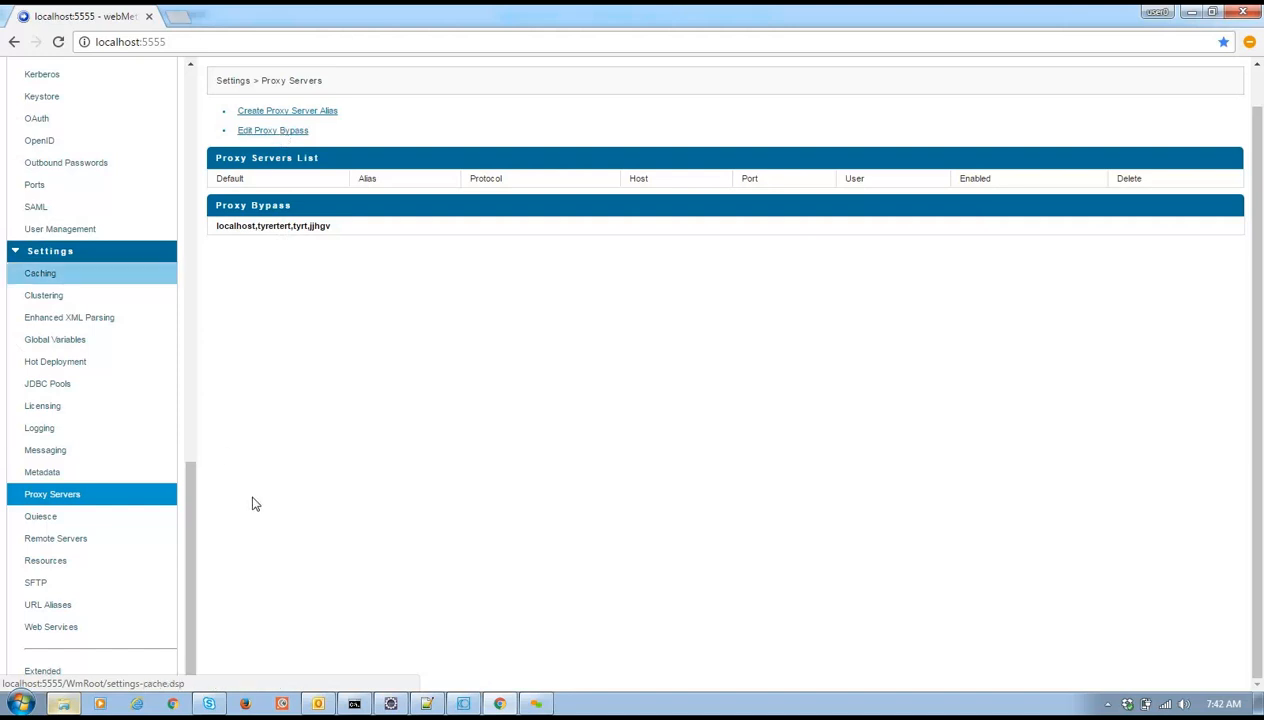
mouse_move(190, 493)
left_mouse_down()
mouse_move(187, 427)
mouse_move(182, 505)
left_mouse_up()
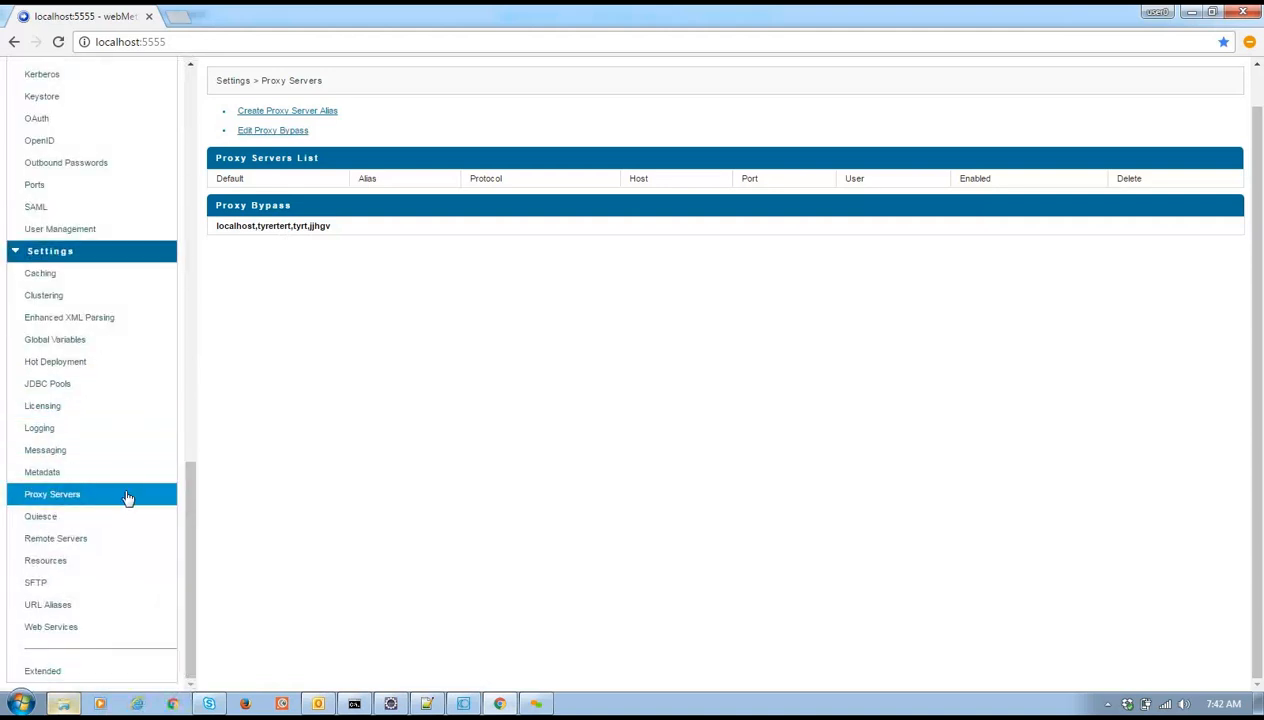
Look at Settings > Resources, then Settings > Logging with its ten loggers
left_click(80, 568)
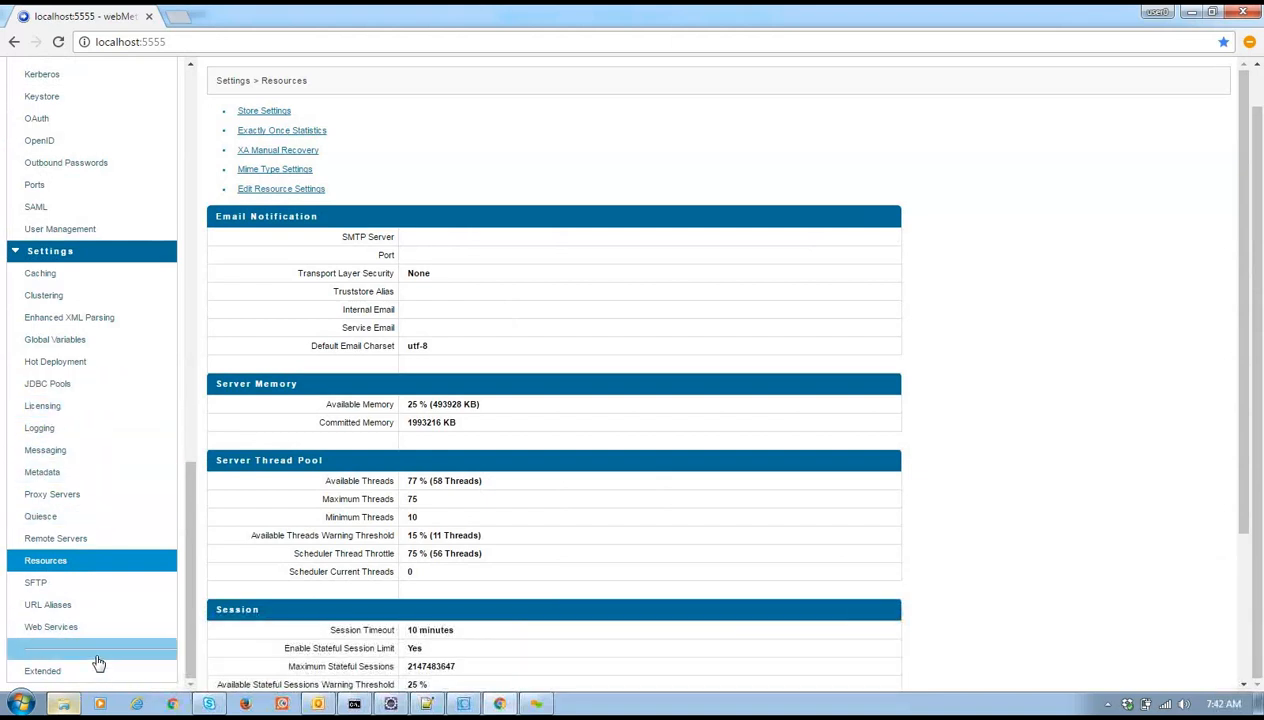
left_click(68, 428)
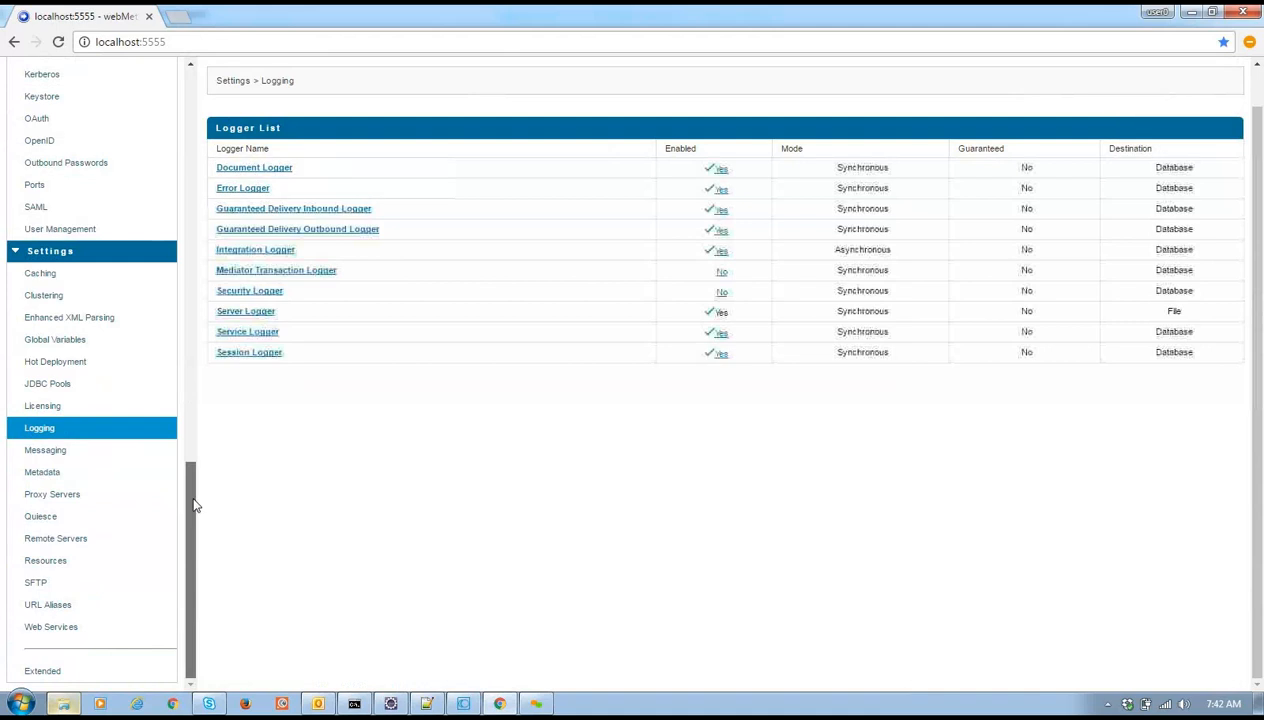
scroll(194, 490, "up", 3)
scroll(190, 461, "up", 2)
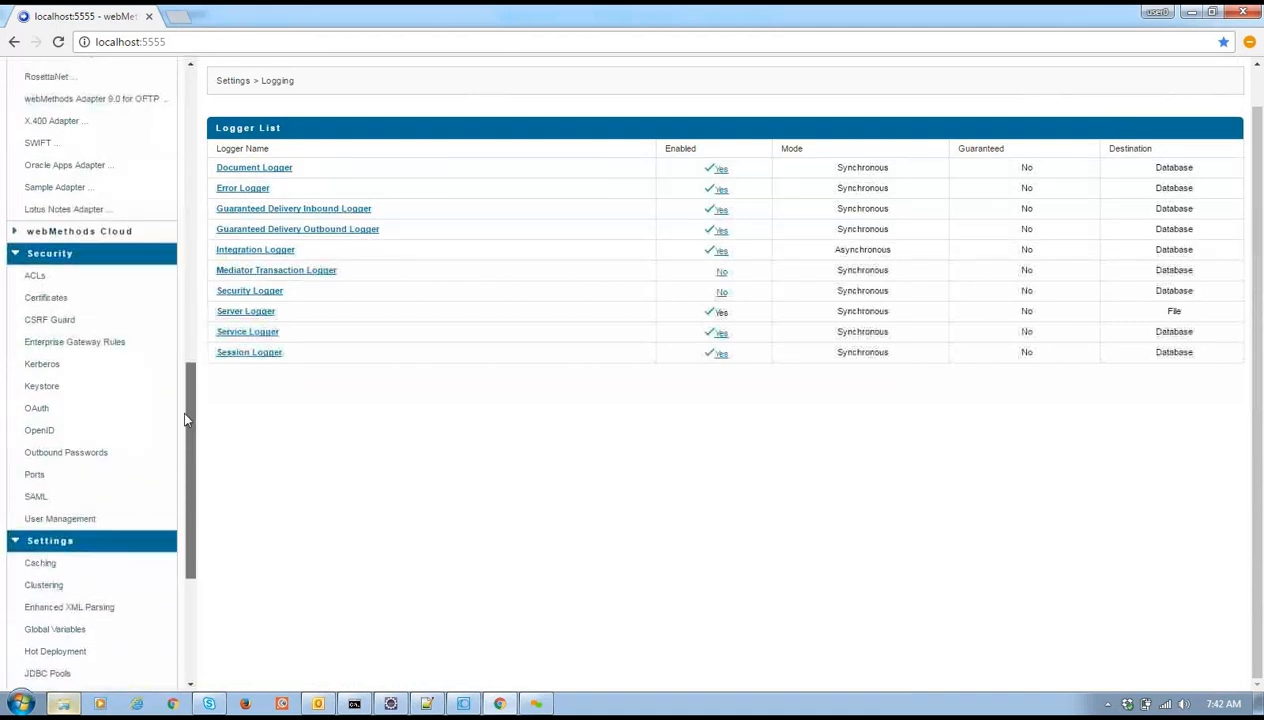
scroll(184, 415, "up", 12)
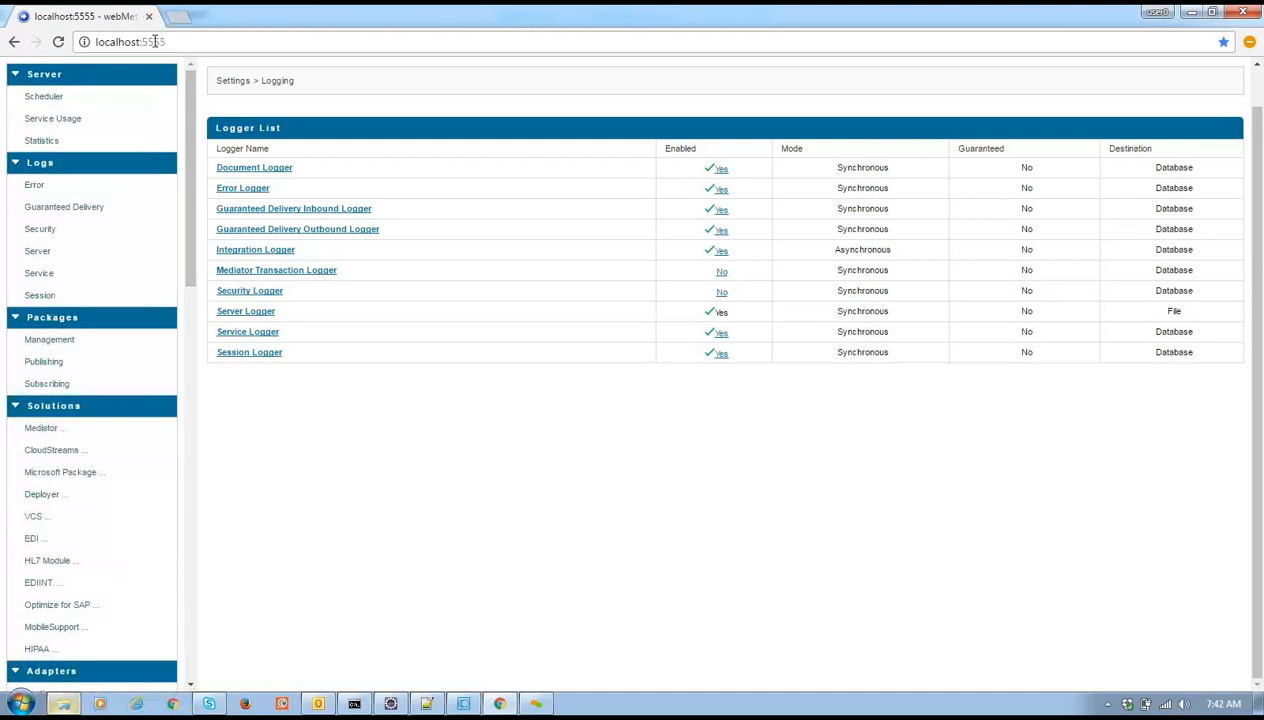
Change the address port from 5555 to 3535 to load the My webMethods console
left_click_drag(142, 42, 174, 58)
type("353")
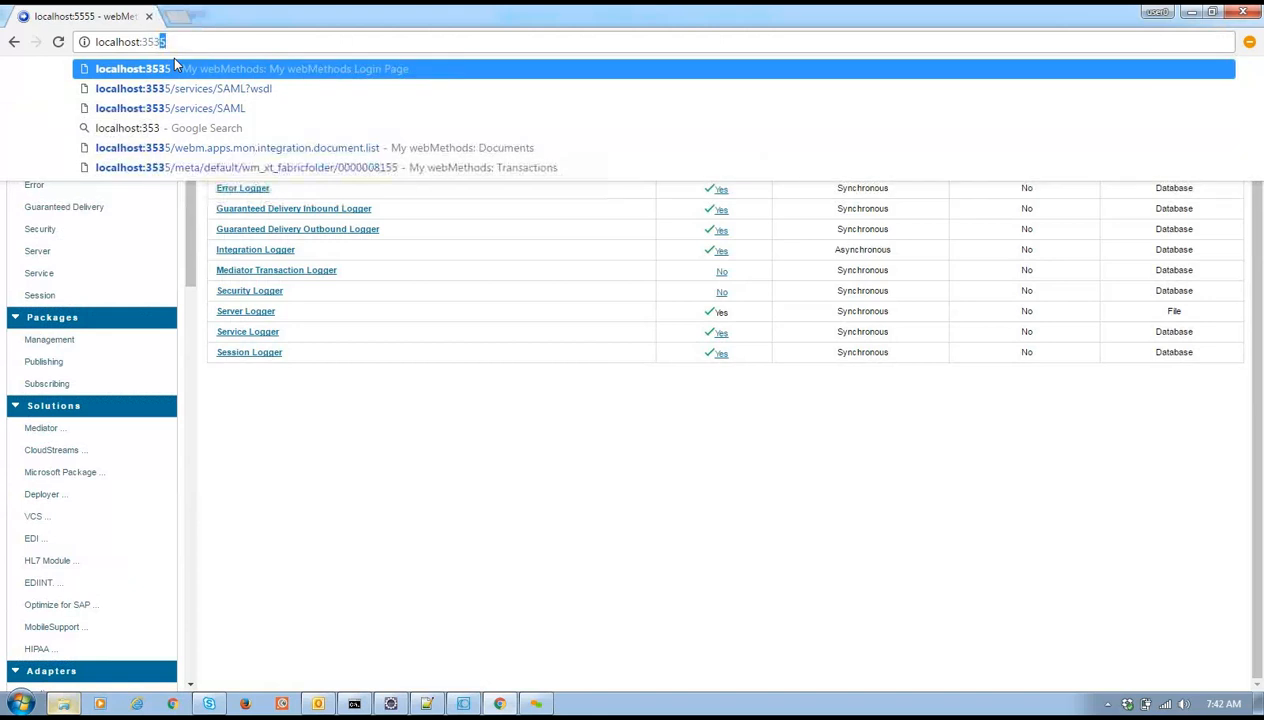
type("5")
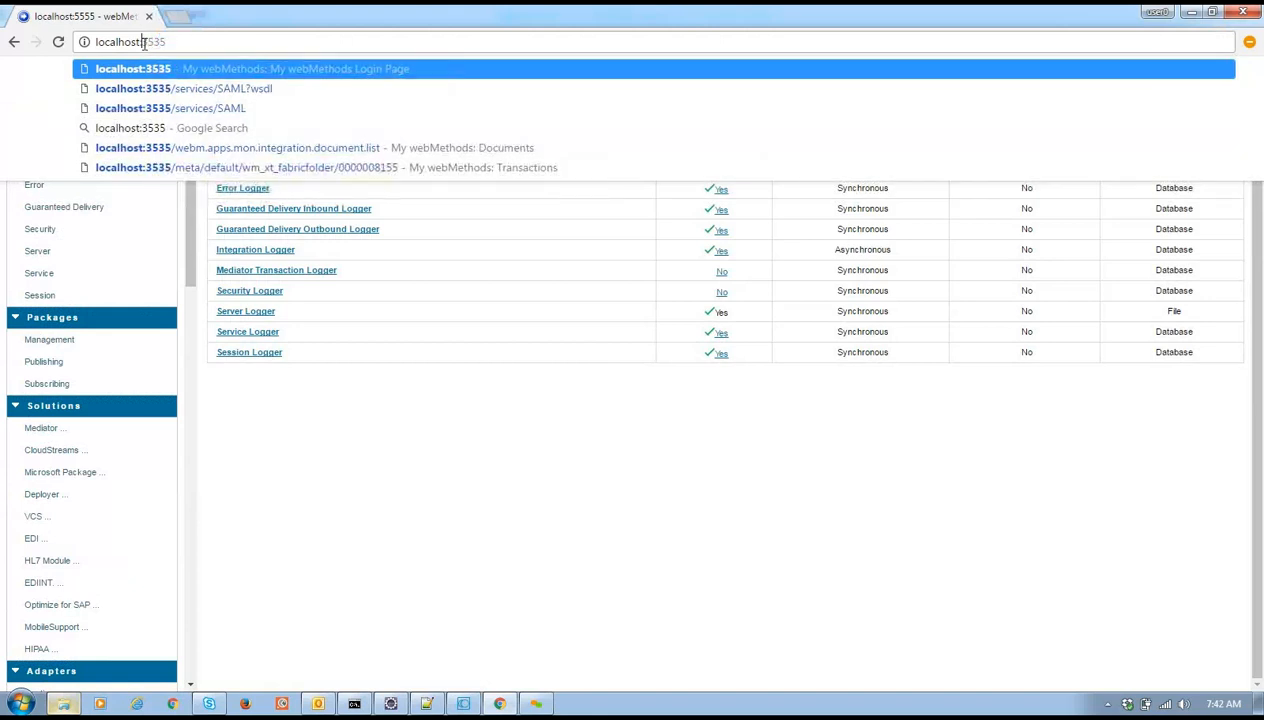
key("Return")
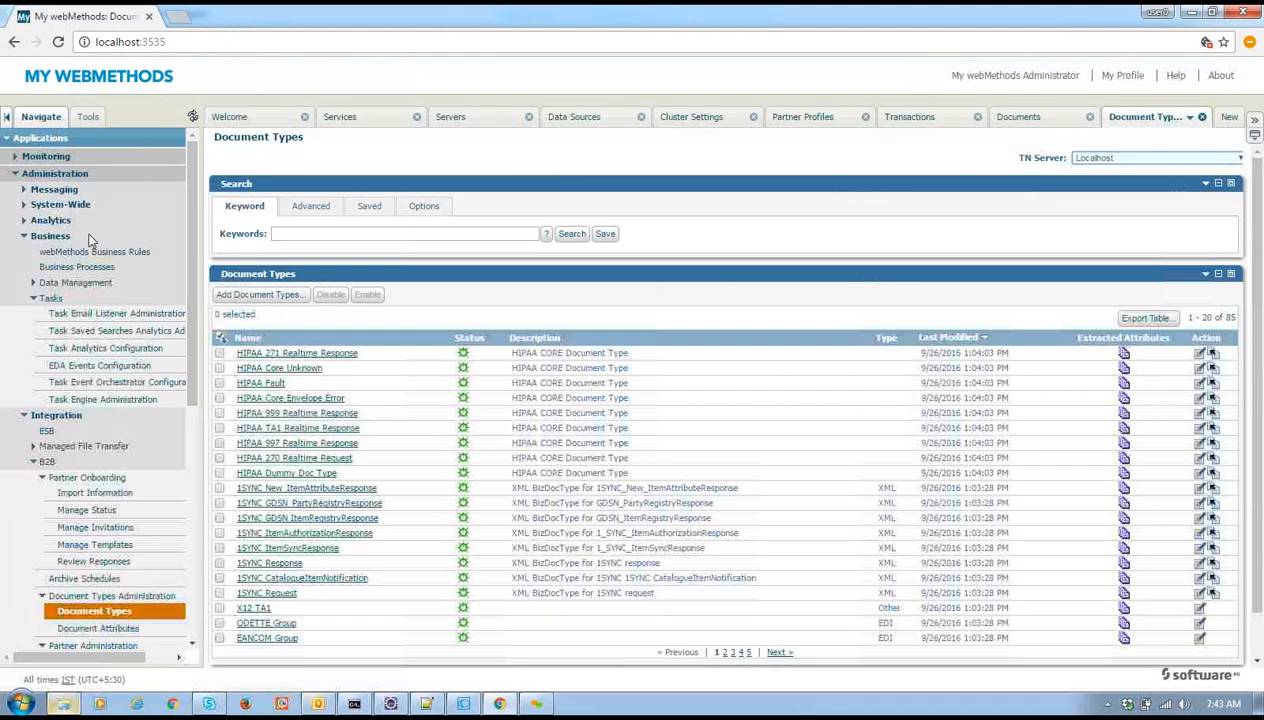
Collapse Administration and choose to close all other tabs from the Document Types tab menu
left_click(15, 178)
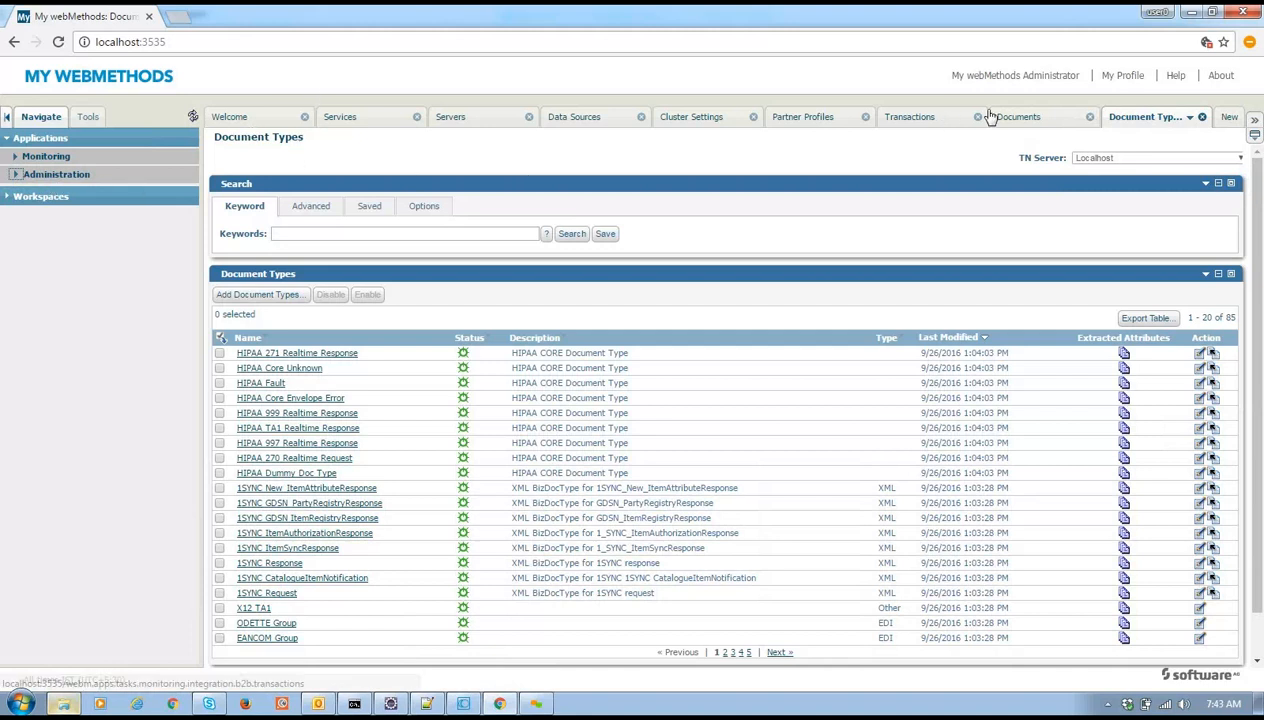
right_click(1136, 120)
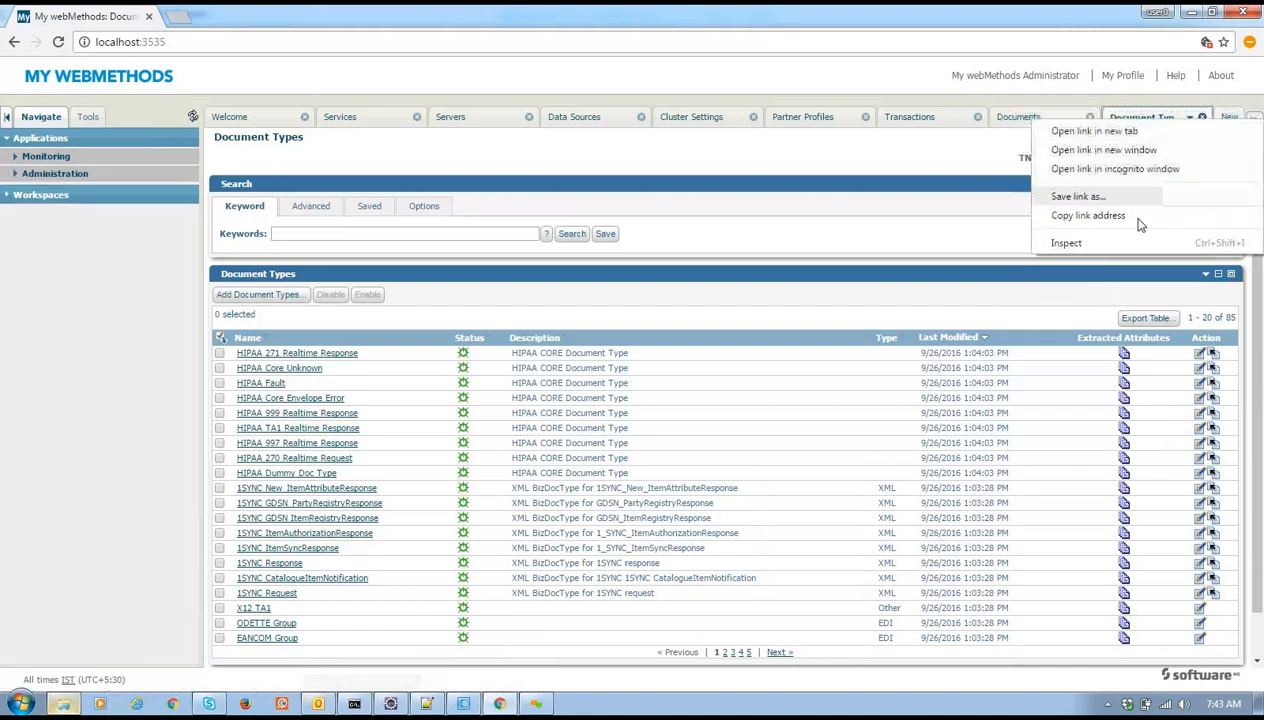
left_click(1186, 119)
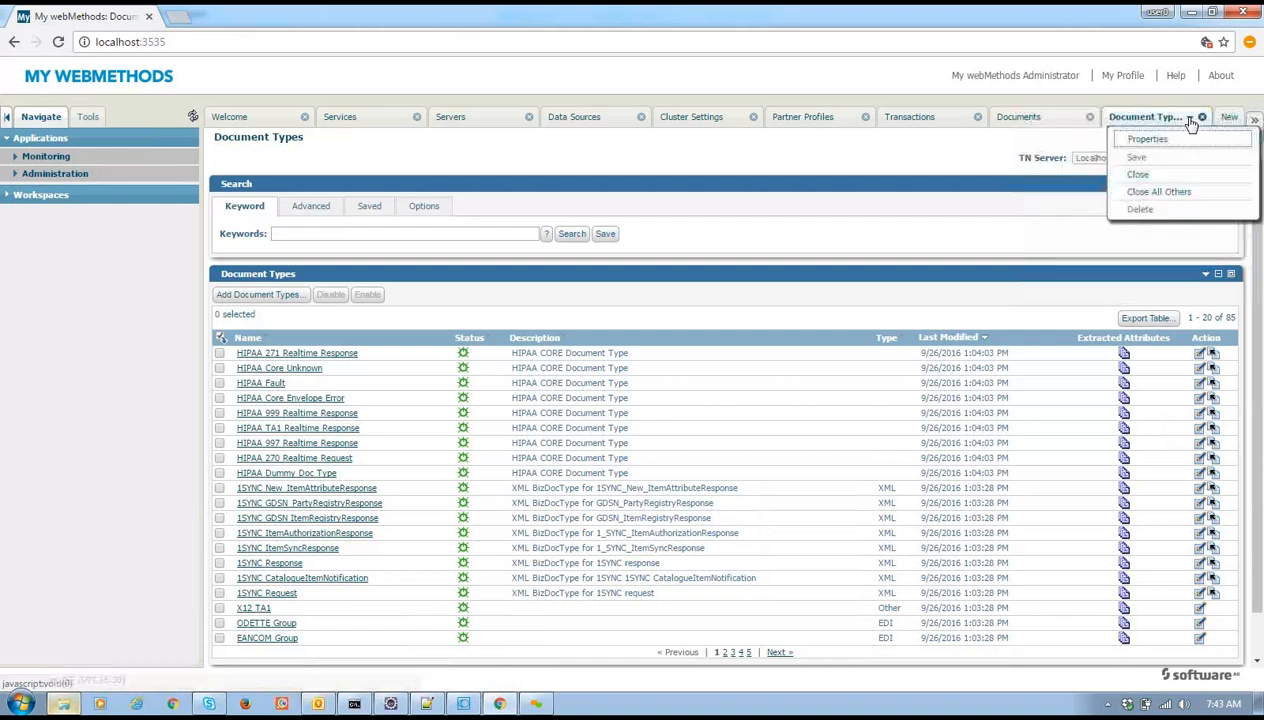
left_click(1160, 193)
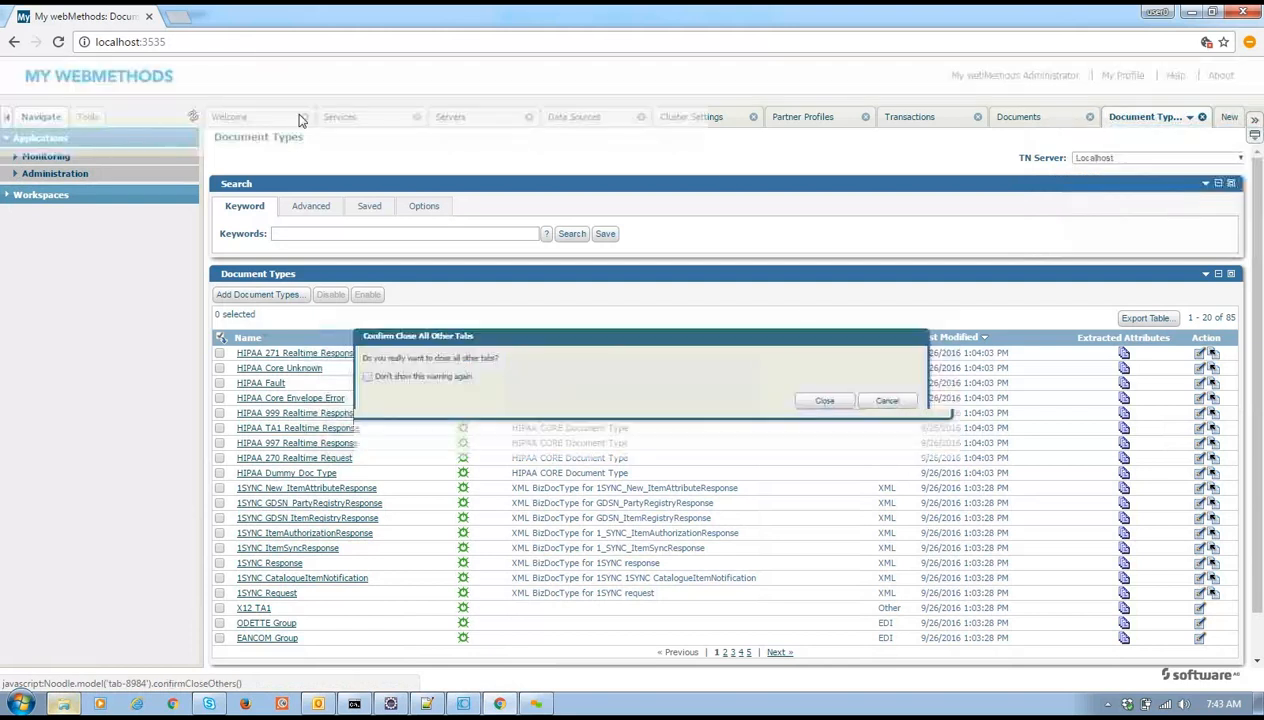
Confirm closing the other tabs, close Document Types, and expand Monitoring in the Navigate tree
left_click(826, 406)
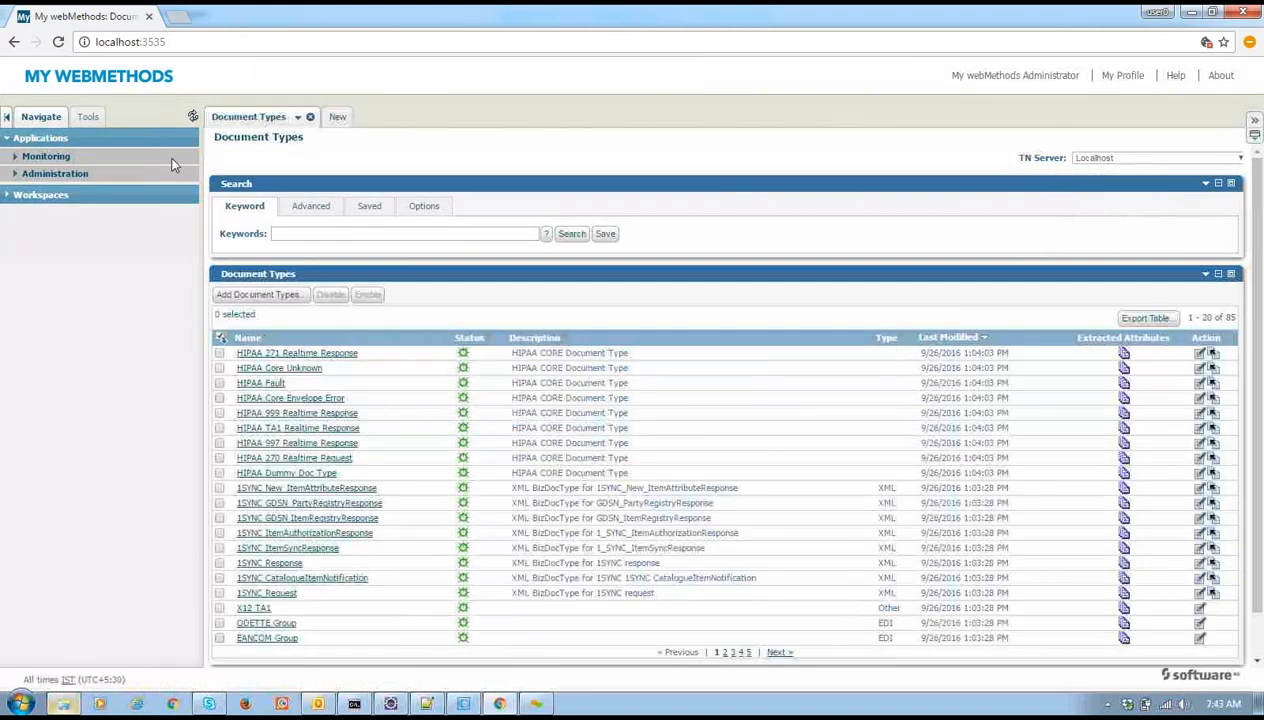
left_click(311, 117)
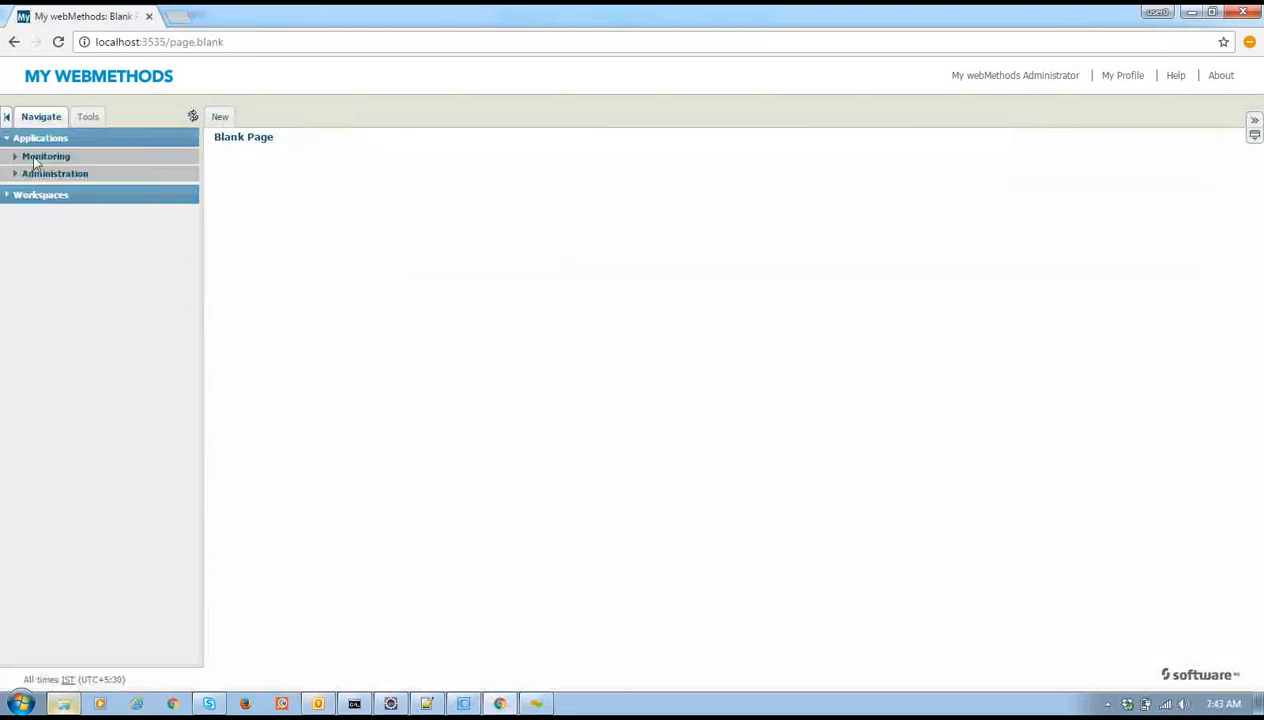
left_click(17, 160)
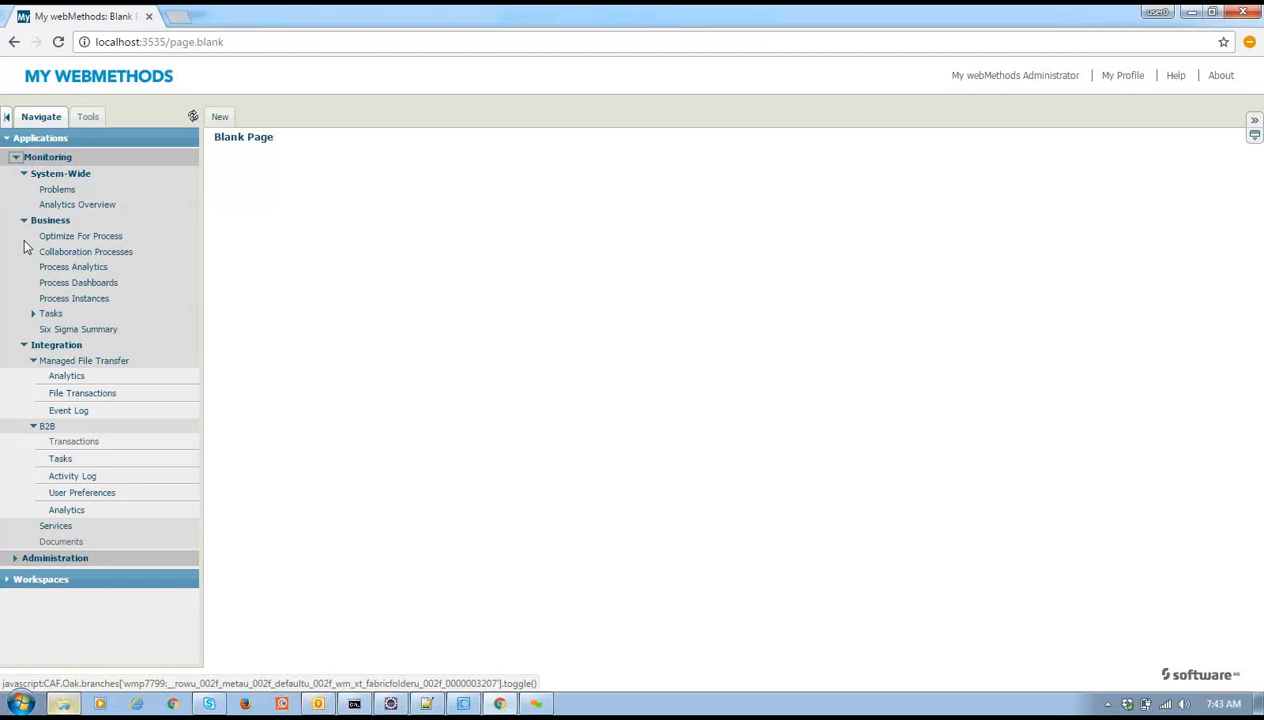
Search Process Instances, which returns a web service connection error, then open Integration > B2B > Transactions
left_click(80, 302)
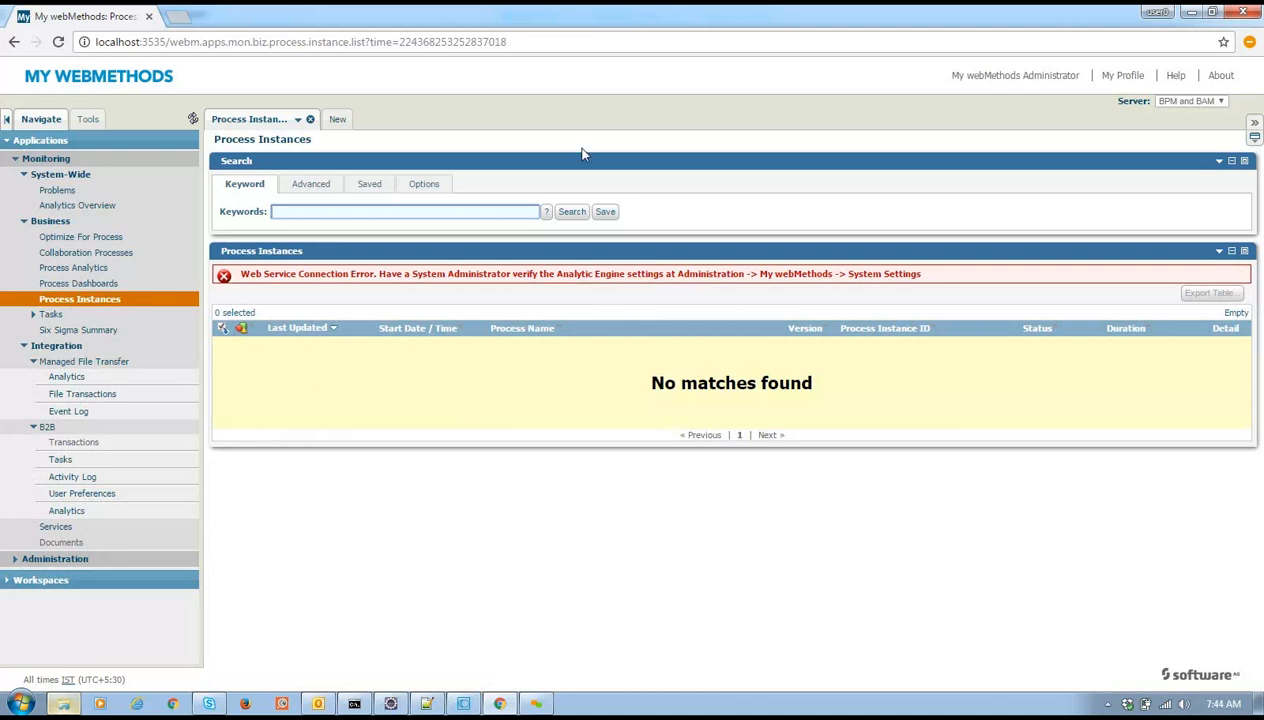
left_click(568, 212)
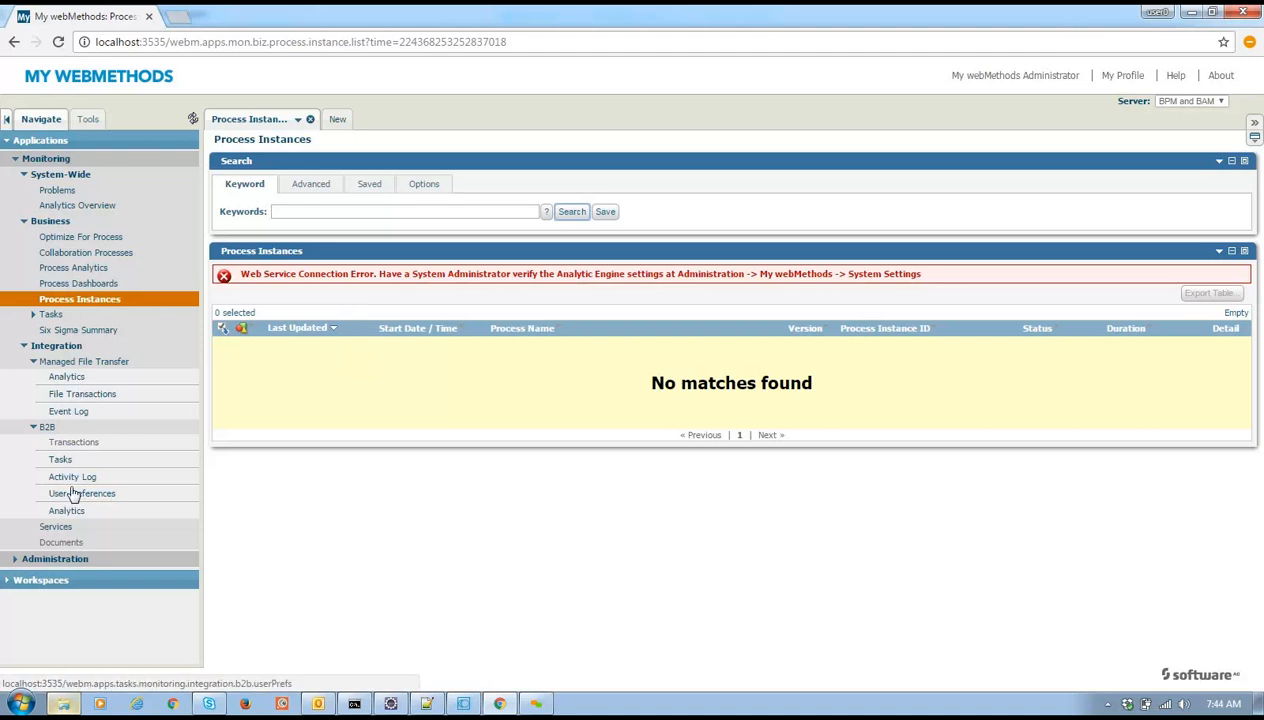
left_click(73, 445)
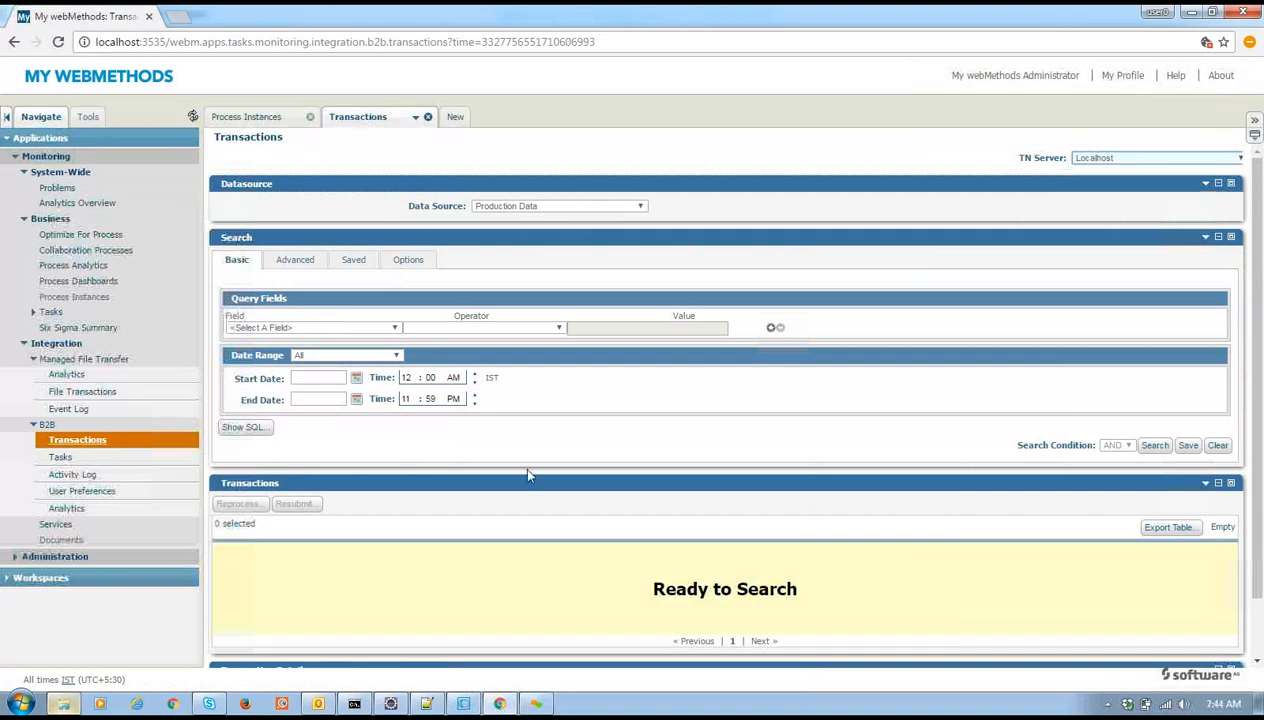
Search B2B transactions to list the two EDIINT transactions, then inspect the start date and date range options
left_click(1155, 445)
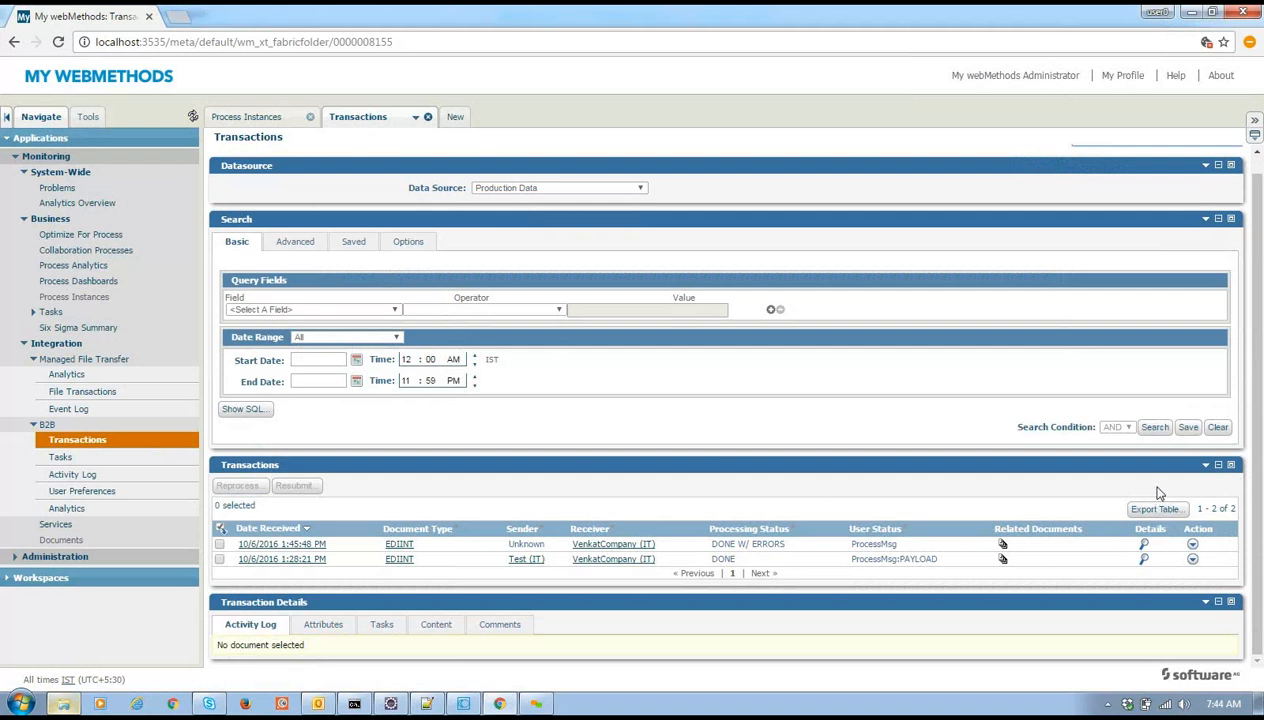
left_click(329, 366)
left_click(318, 358)
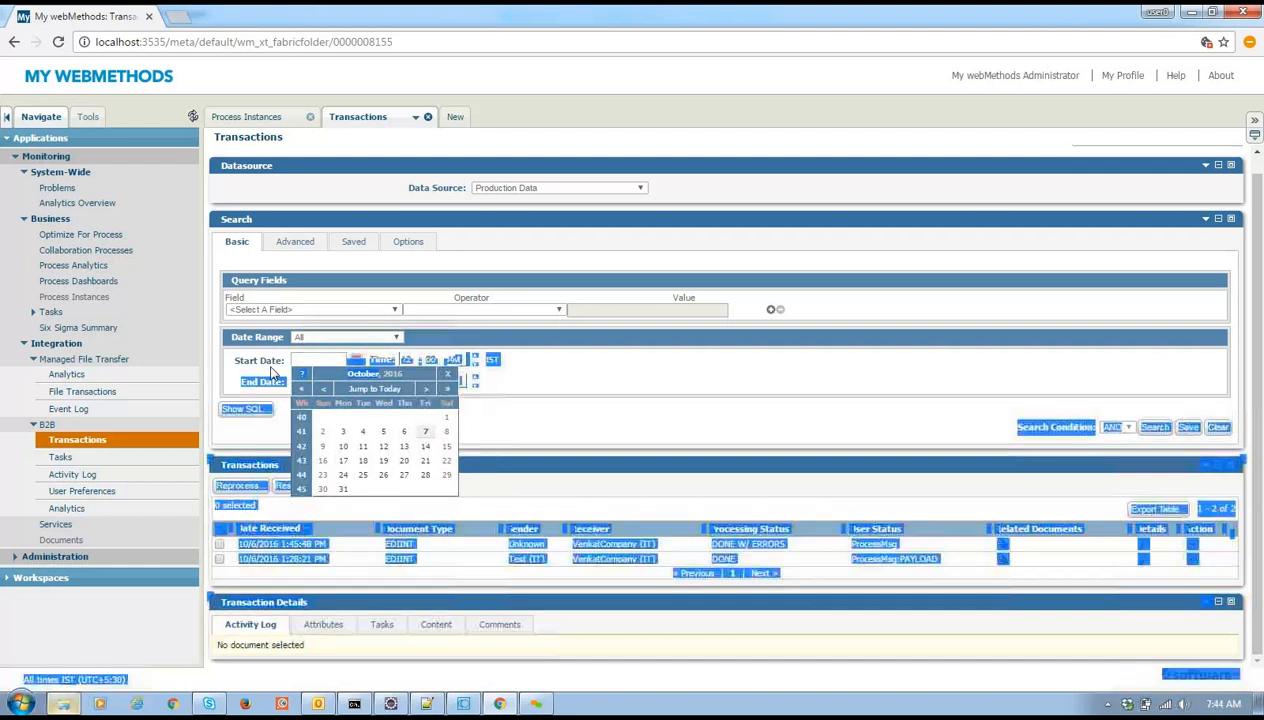
left_click(320, 338)
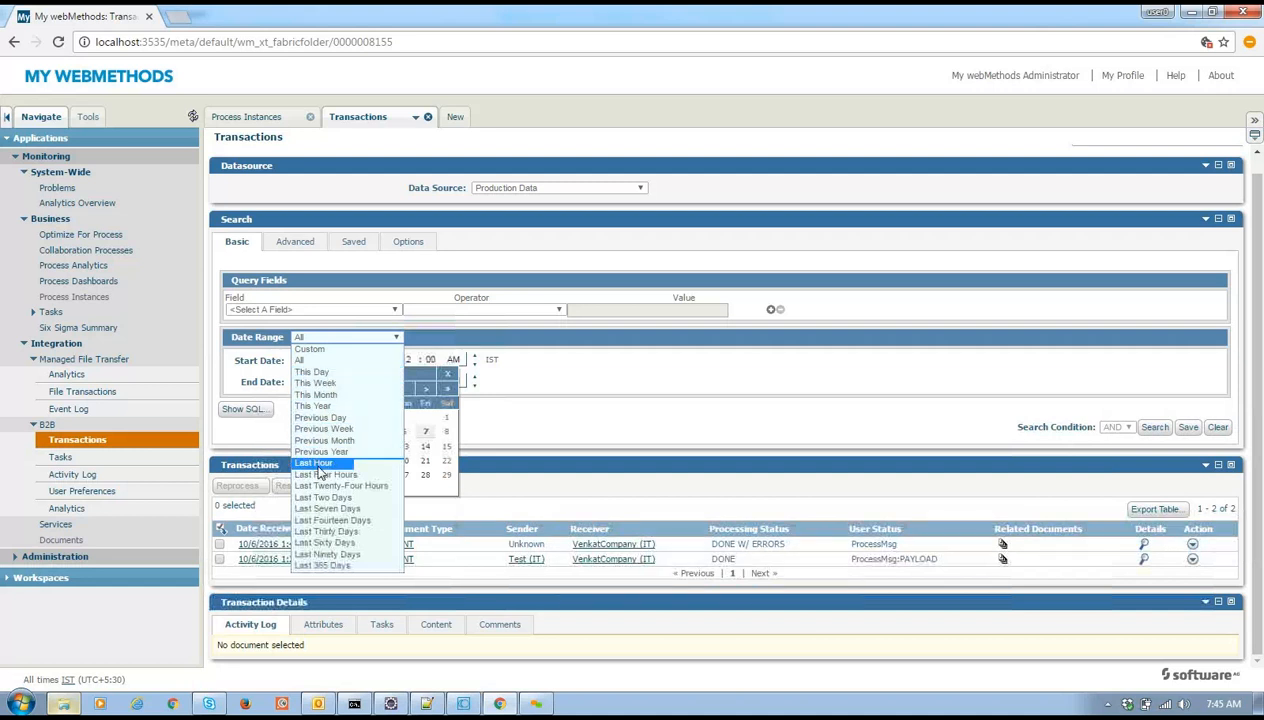
left_click(596, 447)
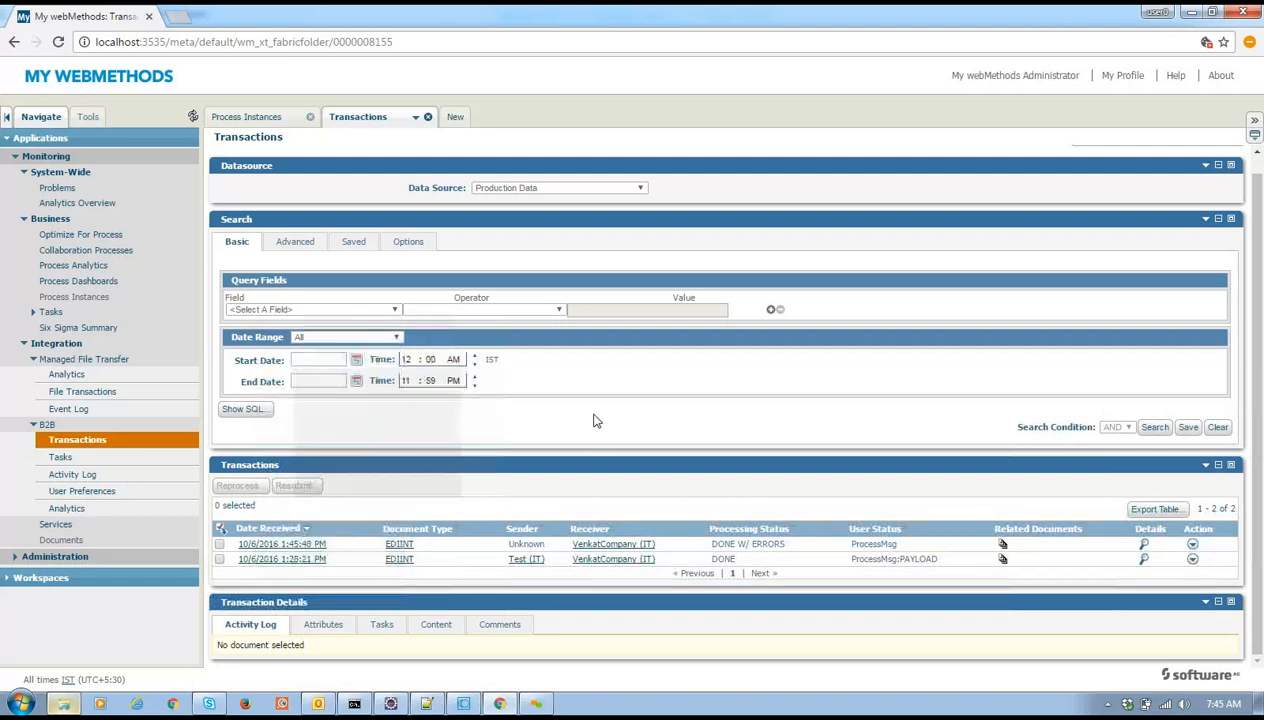
Review the searchable fields list, then the Advanced and Saved search tabs
left_click(365, 312)
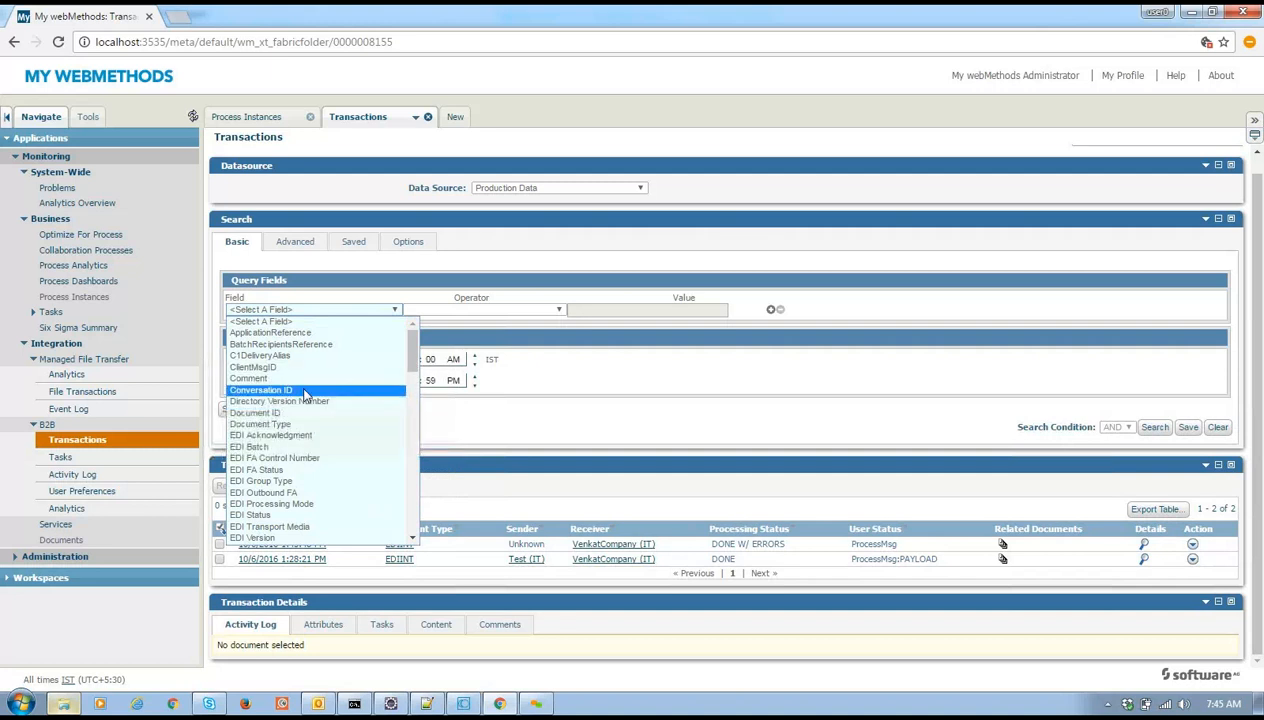
left_click_drag(421, 373, 406, 336)
left_click(286, 248)
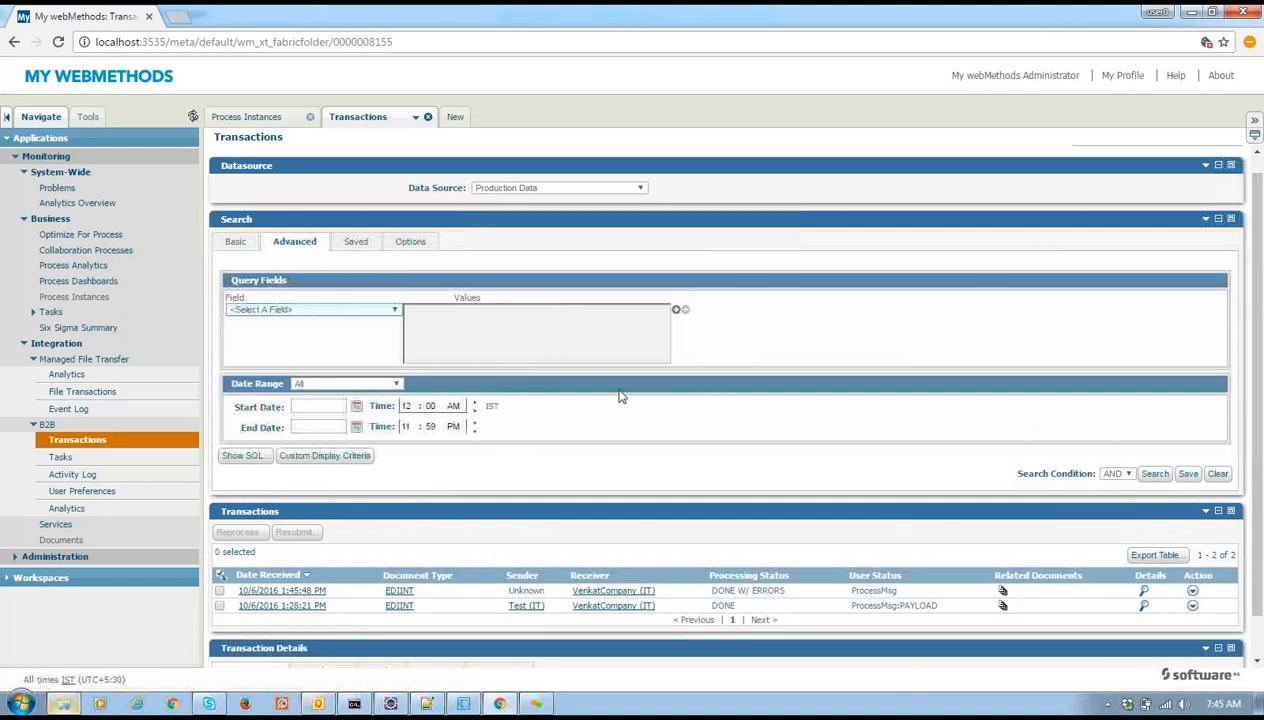
left_click(357, 243)
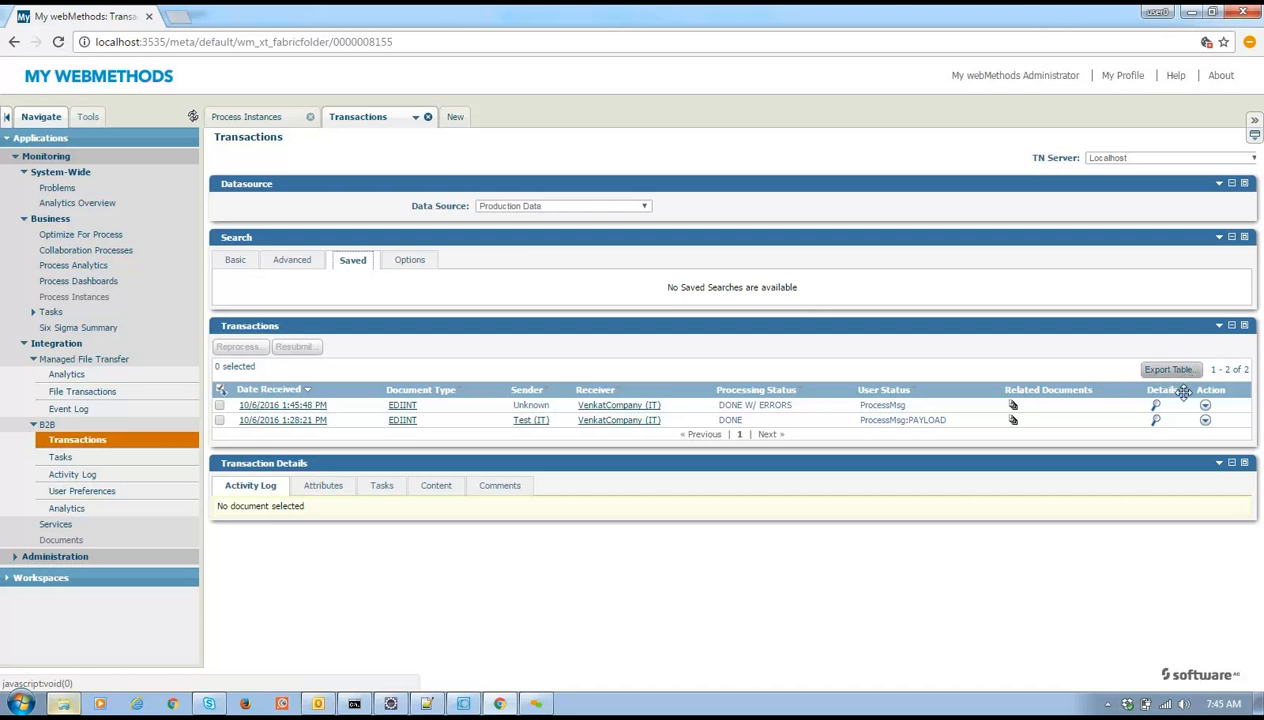
Open the 10/6/2016 1:28:21 PM EDIINT transaction, read through its activity log, then show its attributes
left_click(310, 421)
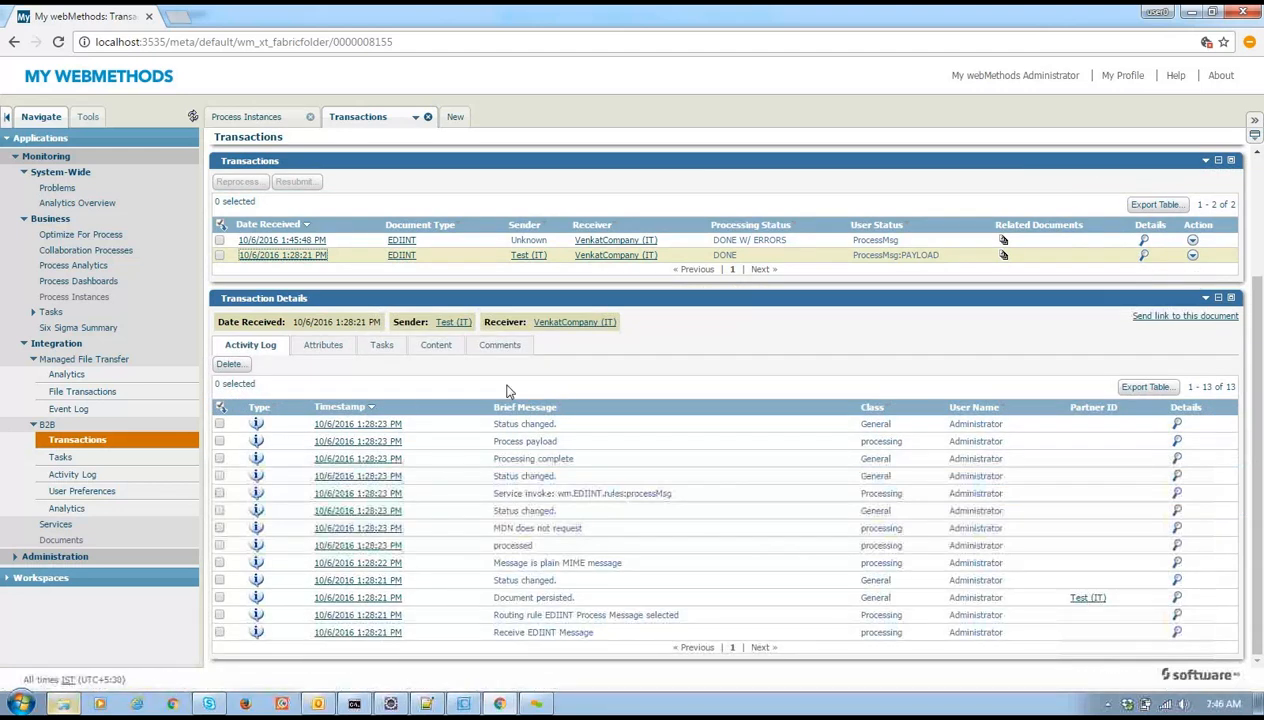
triple_click(549, 600)
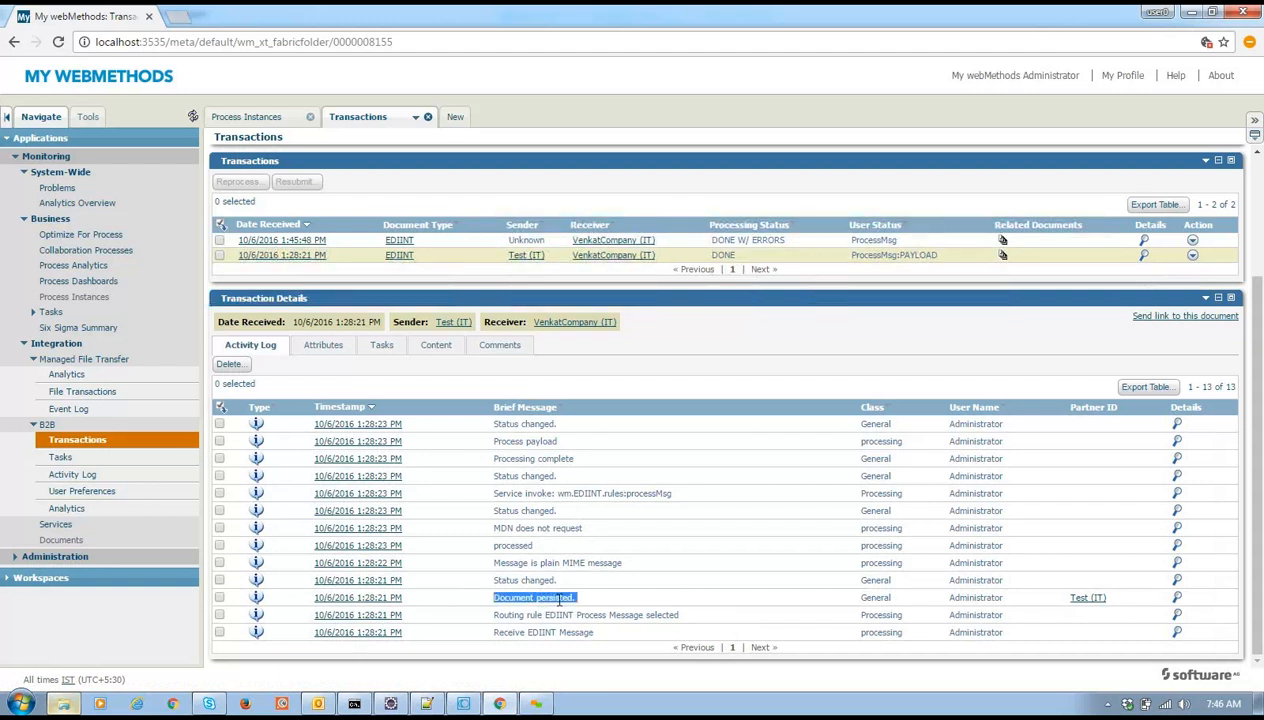
double_click(537, 581)
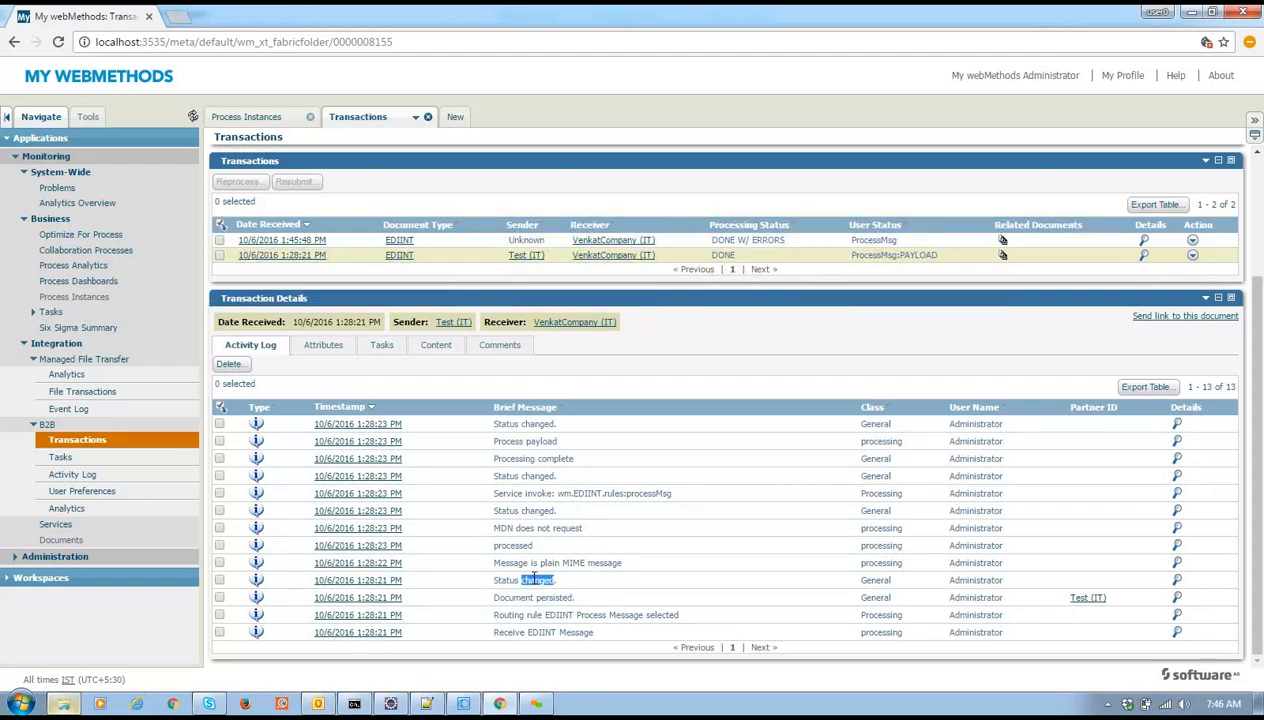
double_click(569, 563)
double_click(512, 544)
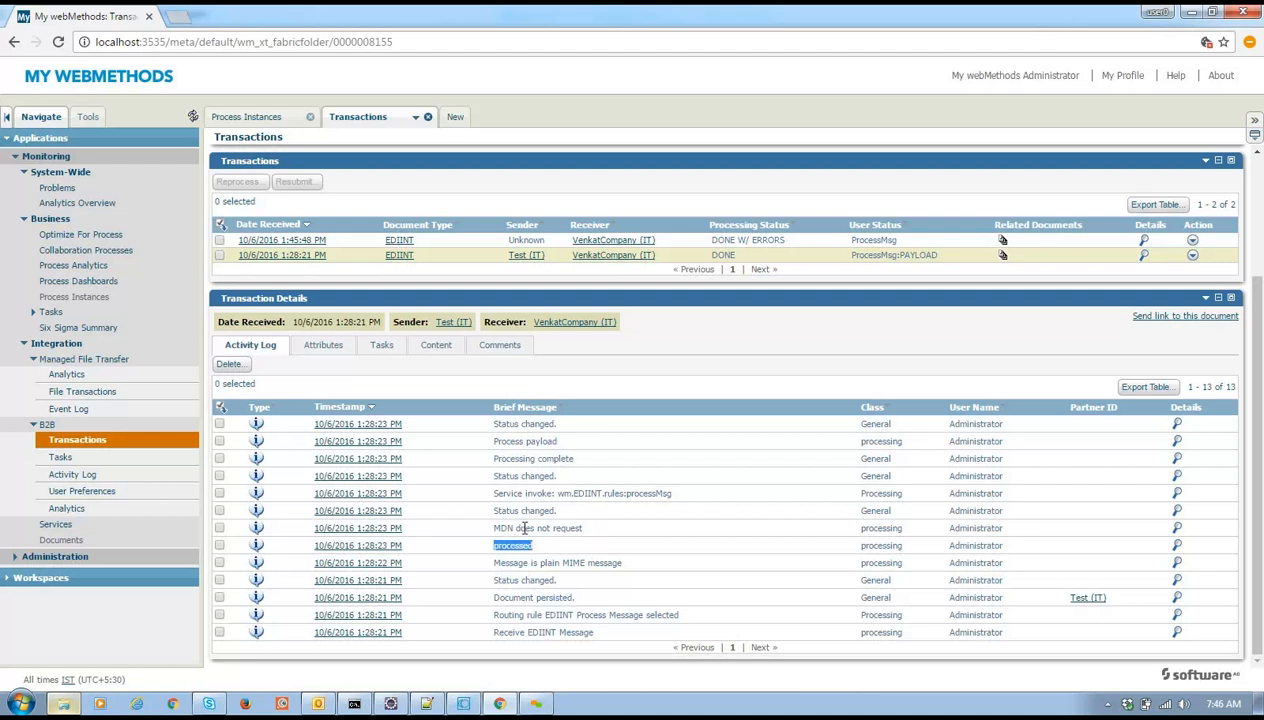
double_click(562, 527)
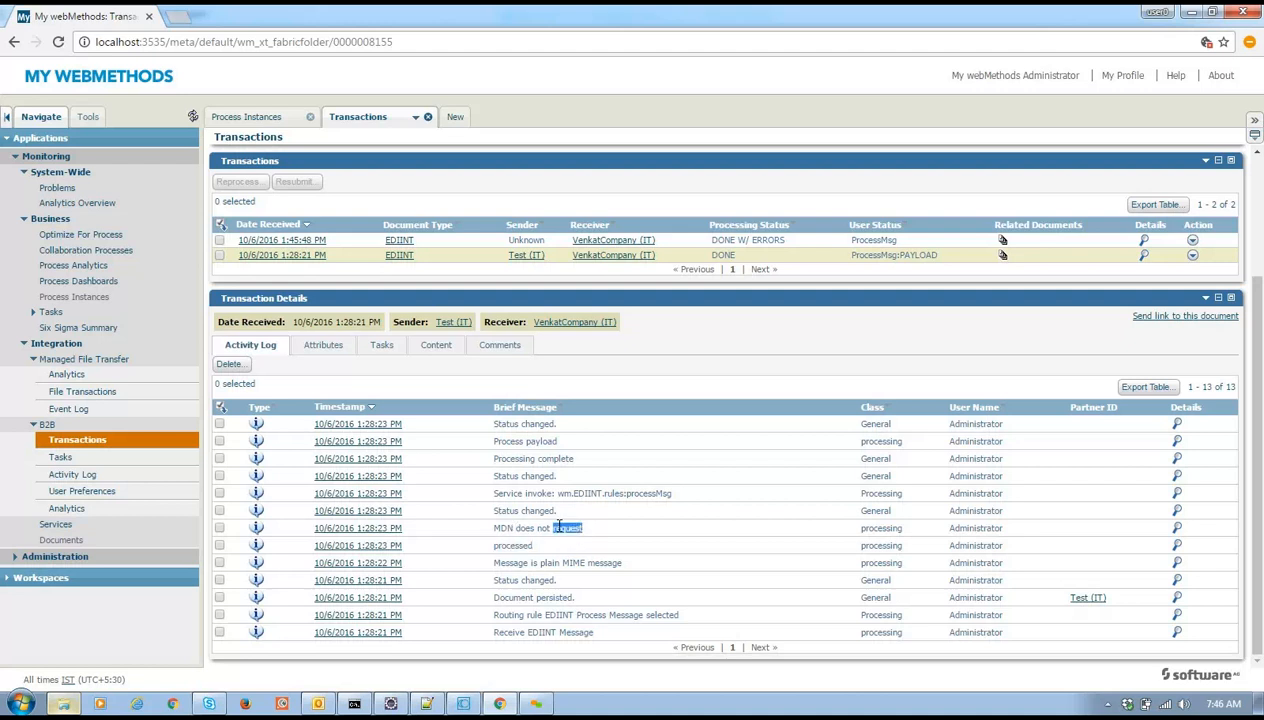
double_click(637, 492)
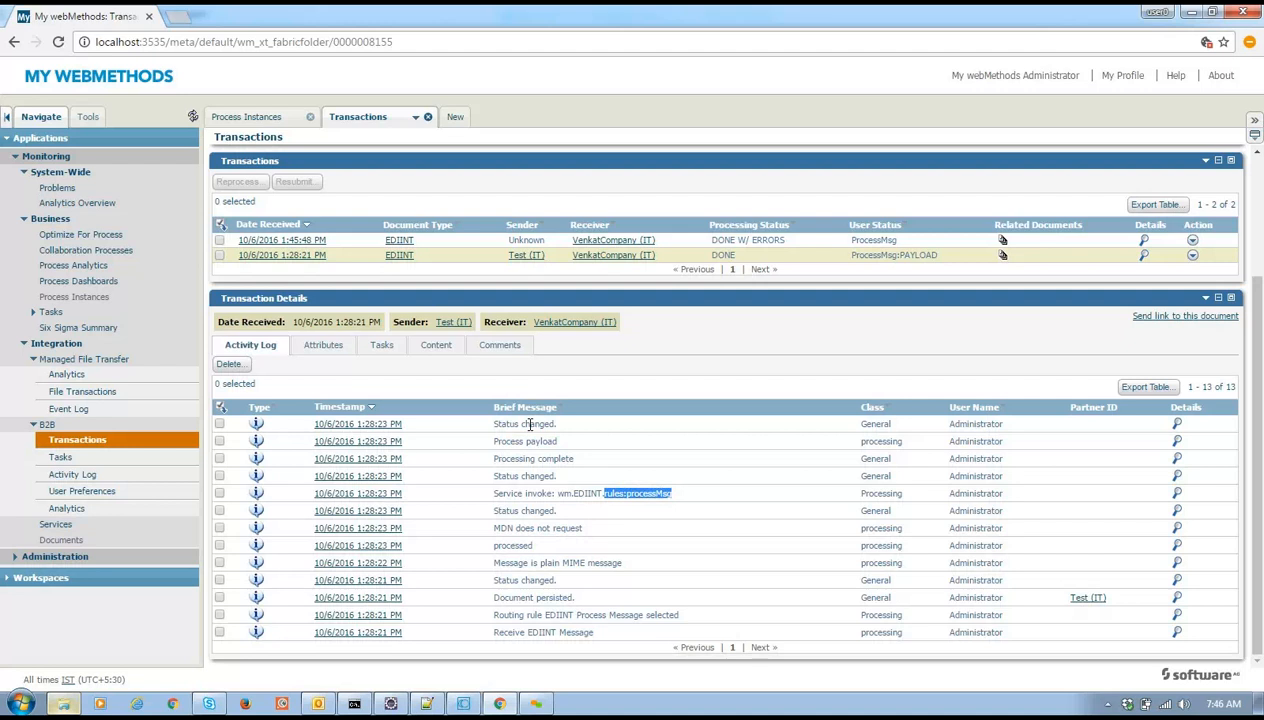
left_click(320, 349)
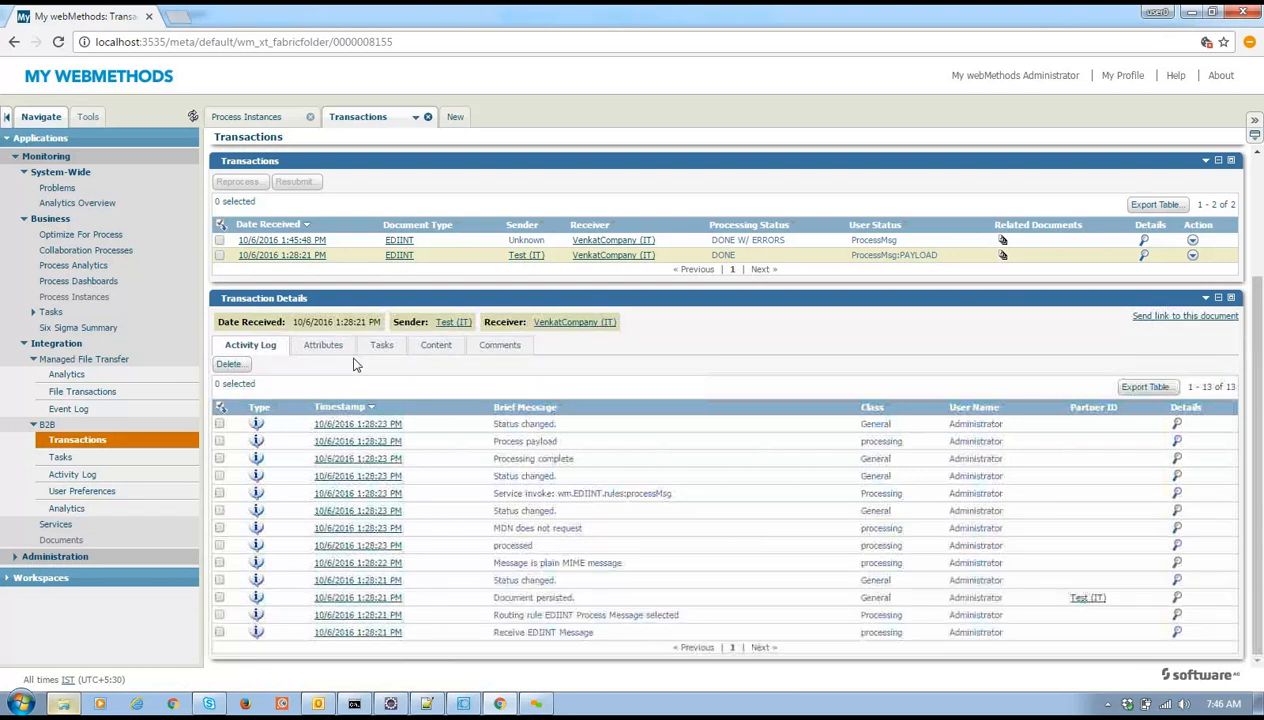
left_click(322, 347)
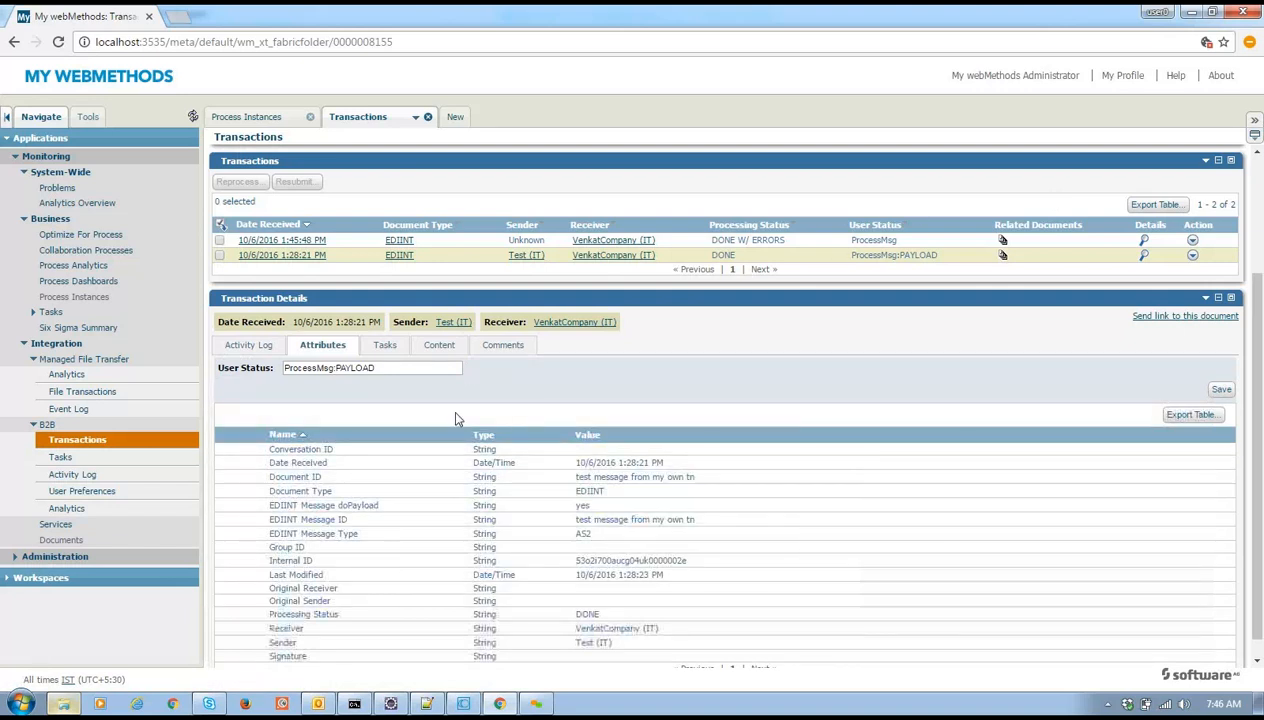
double_click(289, 560)
left_click(314, 566)
double_click(279, 641)
double_click(281, 629)
double_click(280, 644)
Collapse the B2B, Integration, Business, System-Wide and Monitoring navigation sections and return to the page top
left_click(33, 426)
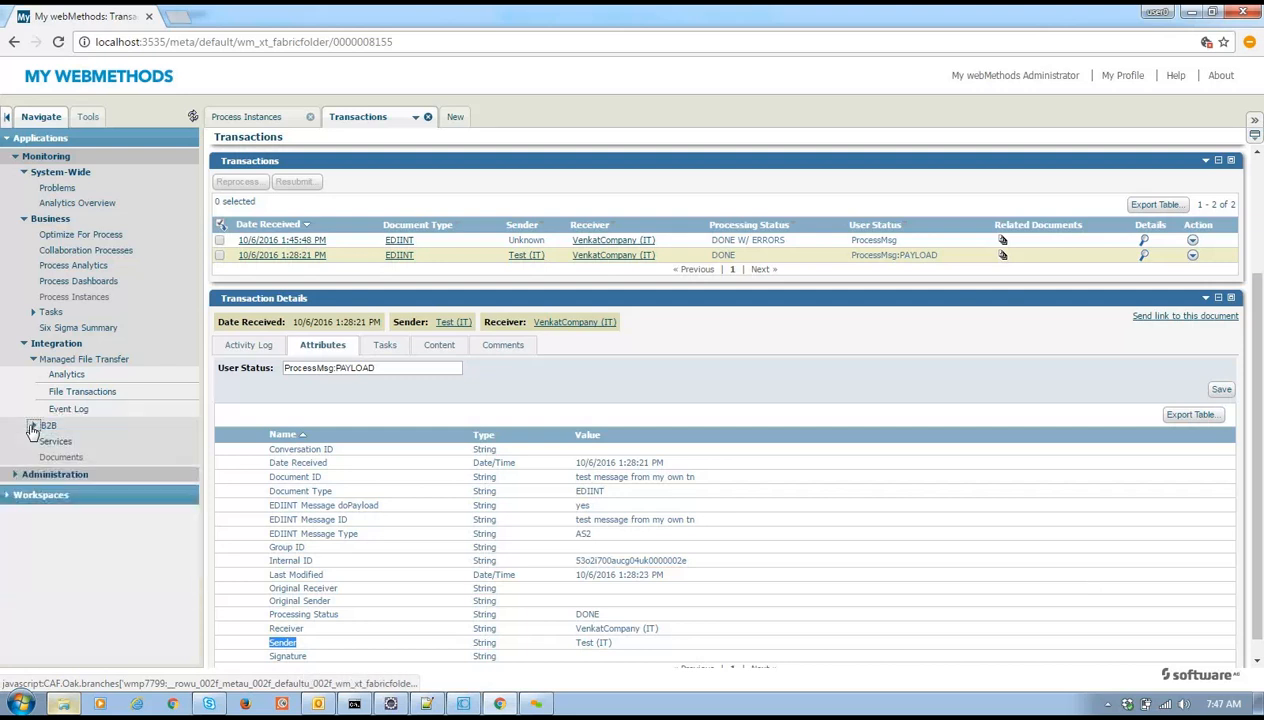
left_click(24, 348)
left_click(23, 220)
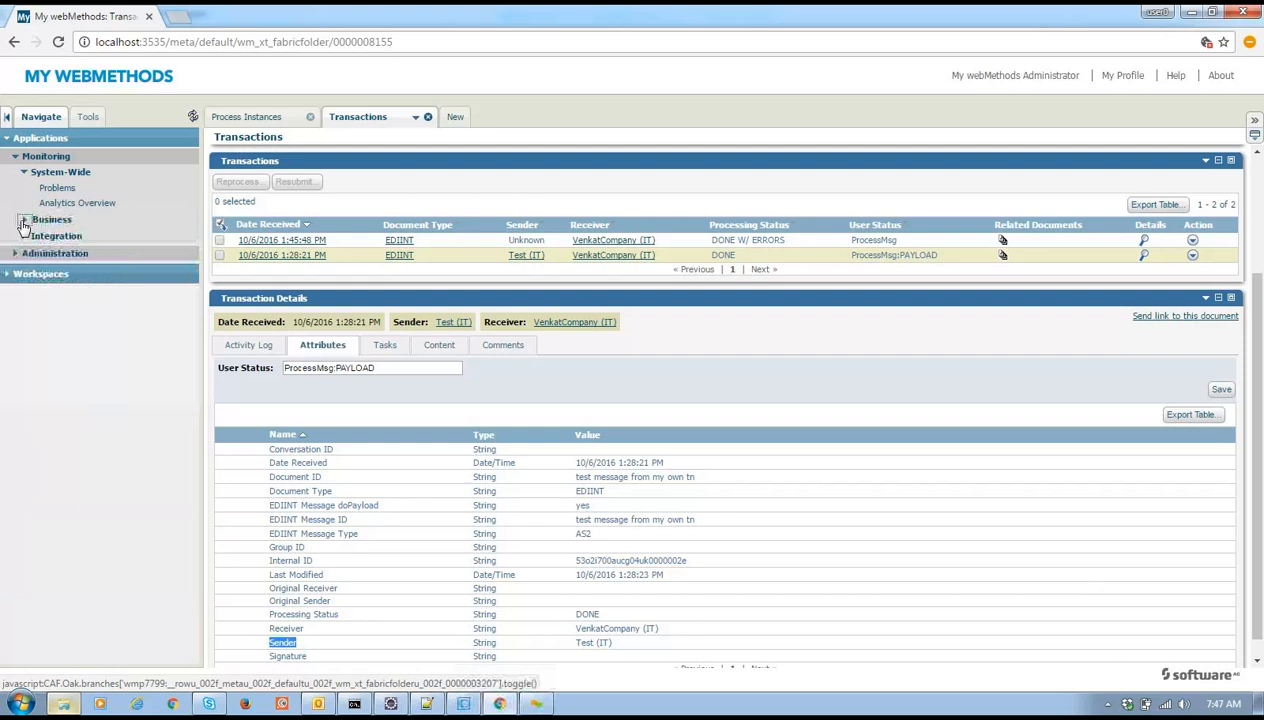
left_click(24, 172)
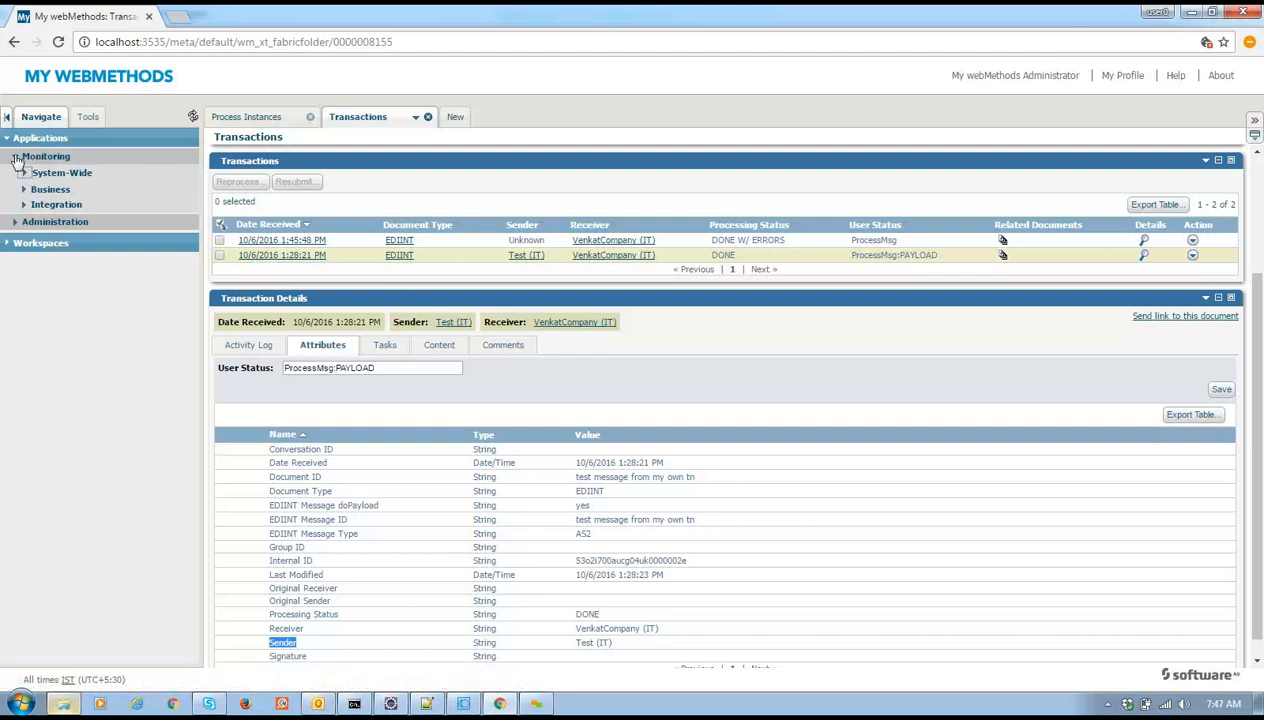
left_click(16, 159)
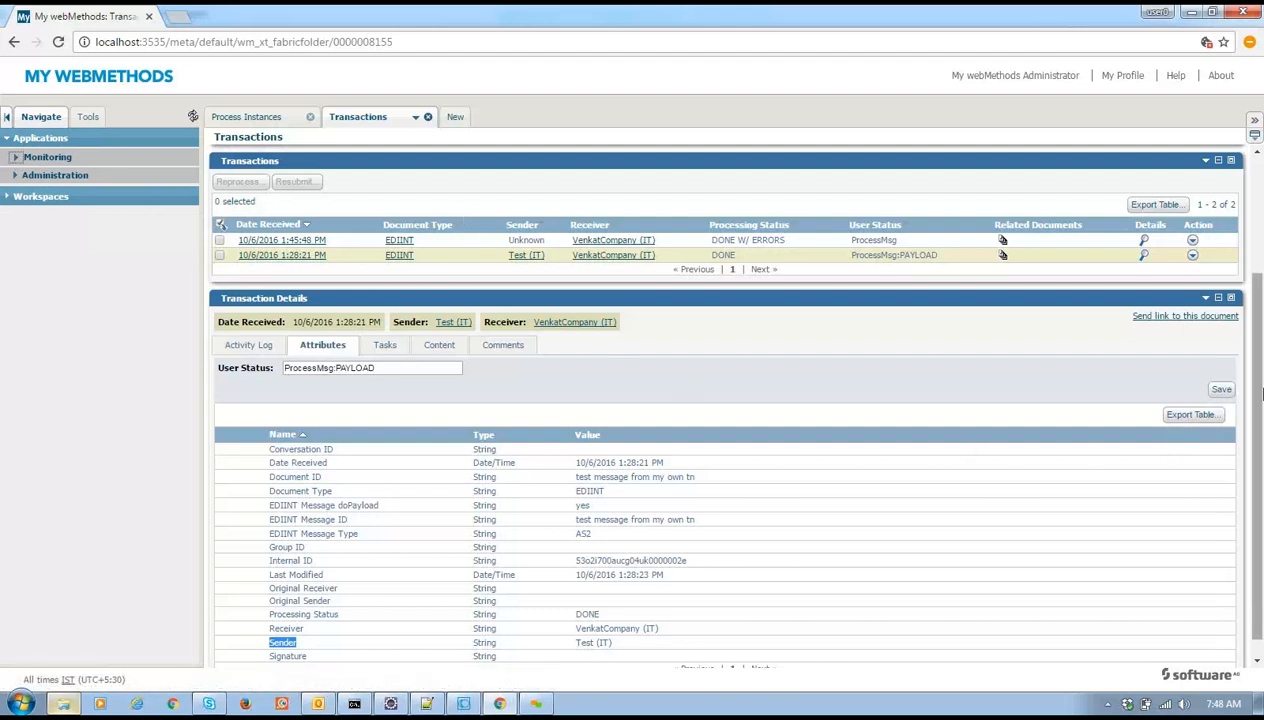
scroll(1262, 395, "down", 1)
left_click_drag(1262, 400, 1262, 278)
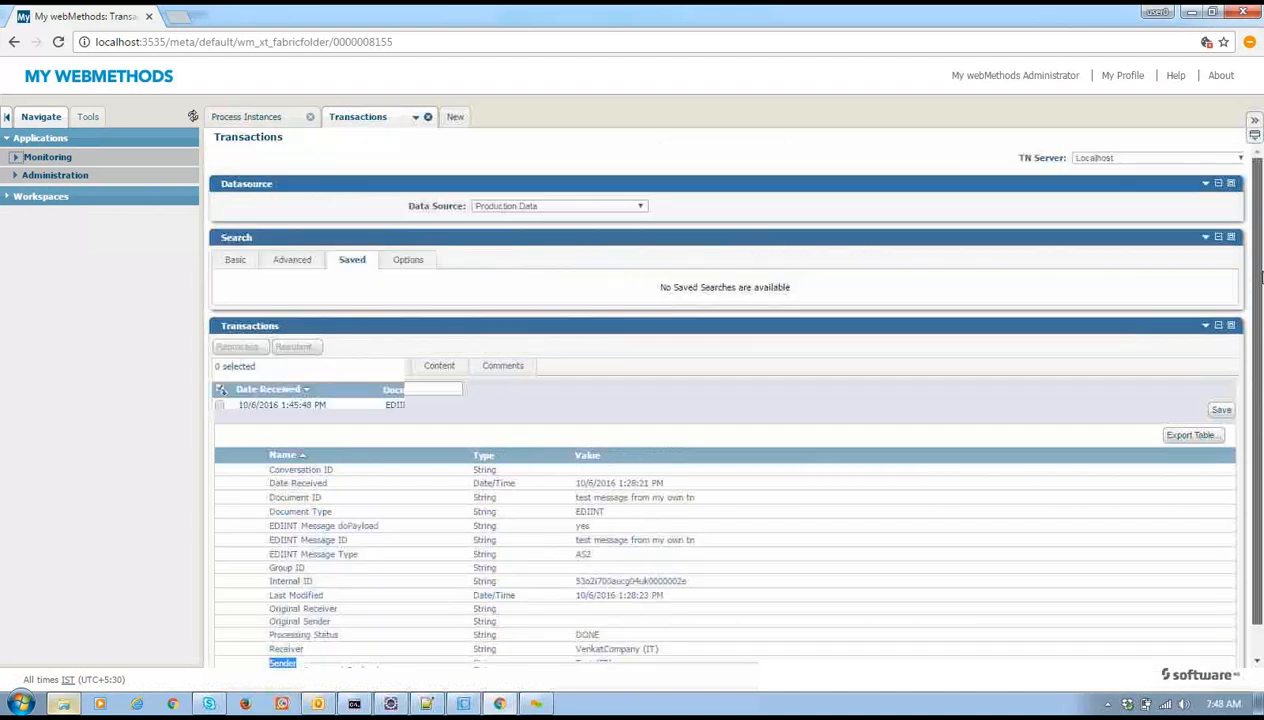